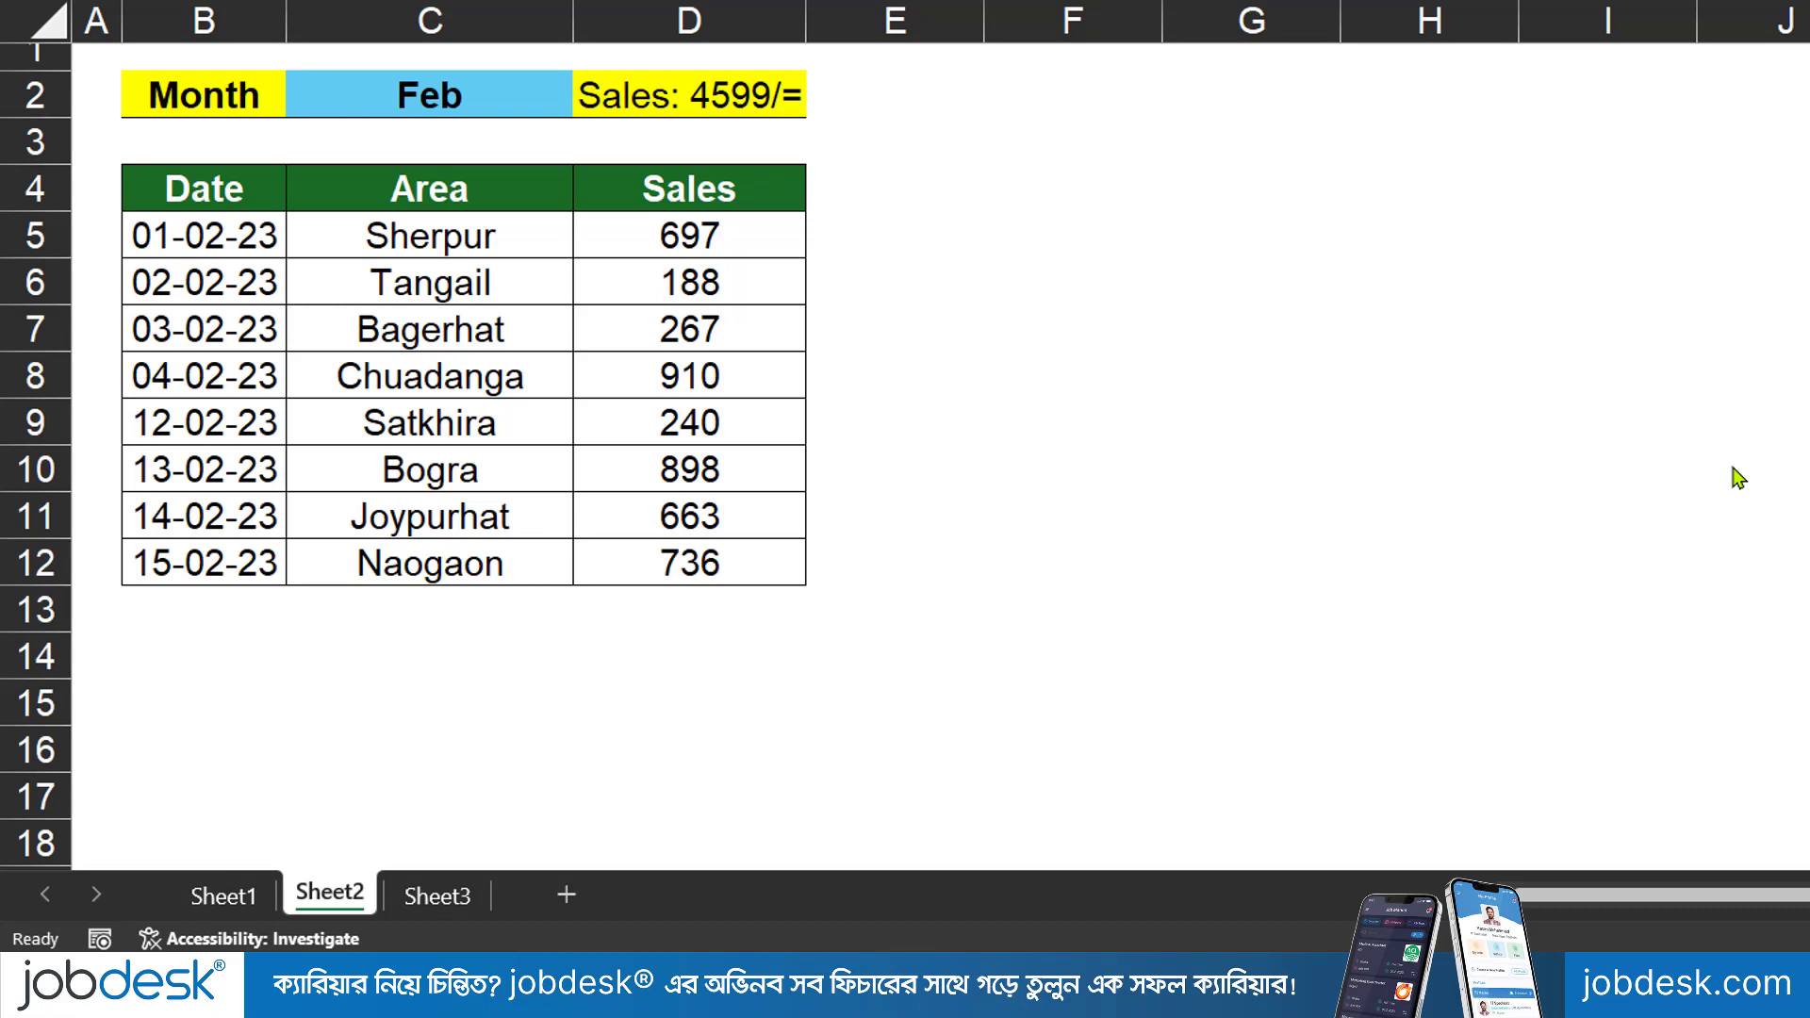
pyautogui.hotkey('ctrl', '2')
pyautogui.moveTo(113, 55)
pyautogui.mouseDown()
pyautogui.moveTo(336, 130)
pyautogui.moveTo(575, 125)
pyautogui.mouseUp()
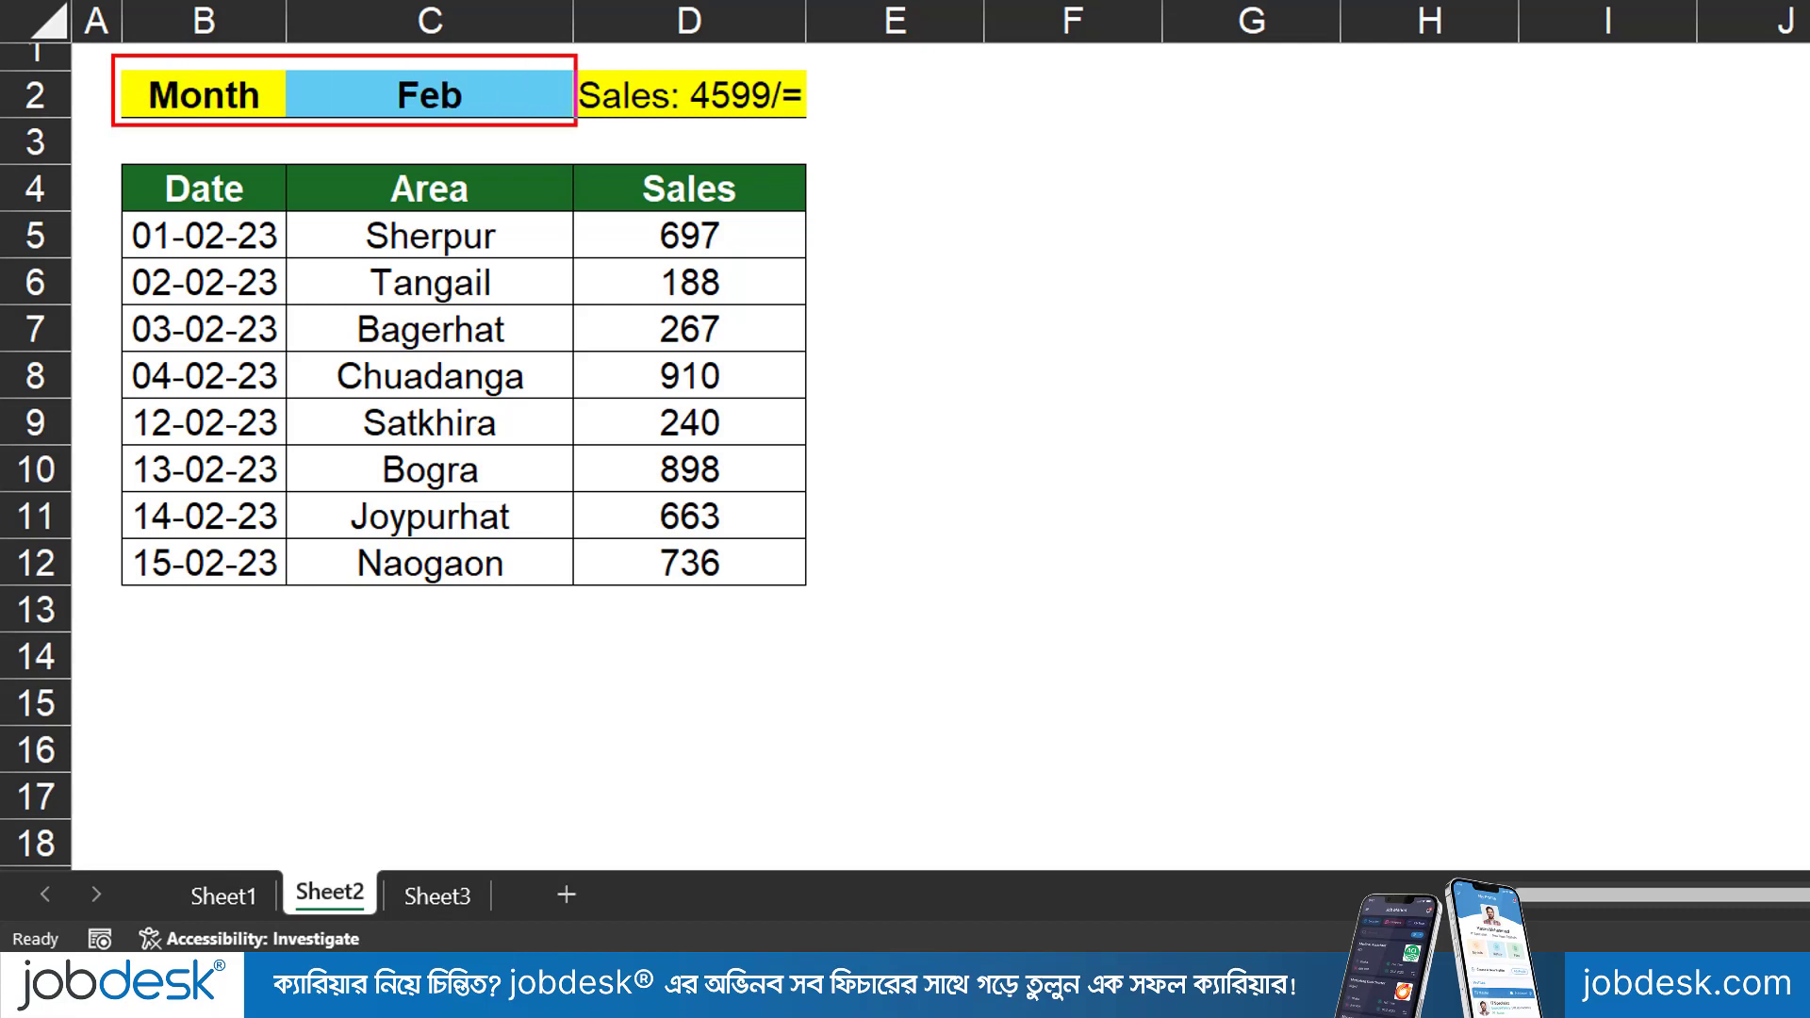
pyautogui.moveTo(584, 61)
pyautogui.mouseDown()
pyautogui.moveTo(754, 119)
pyautogui.moveTo(827, 118)
pyautogui.moveTo(1109, 229)
pyautogui.mouseUp()
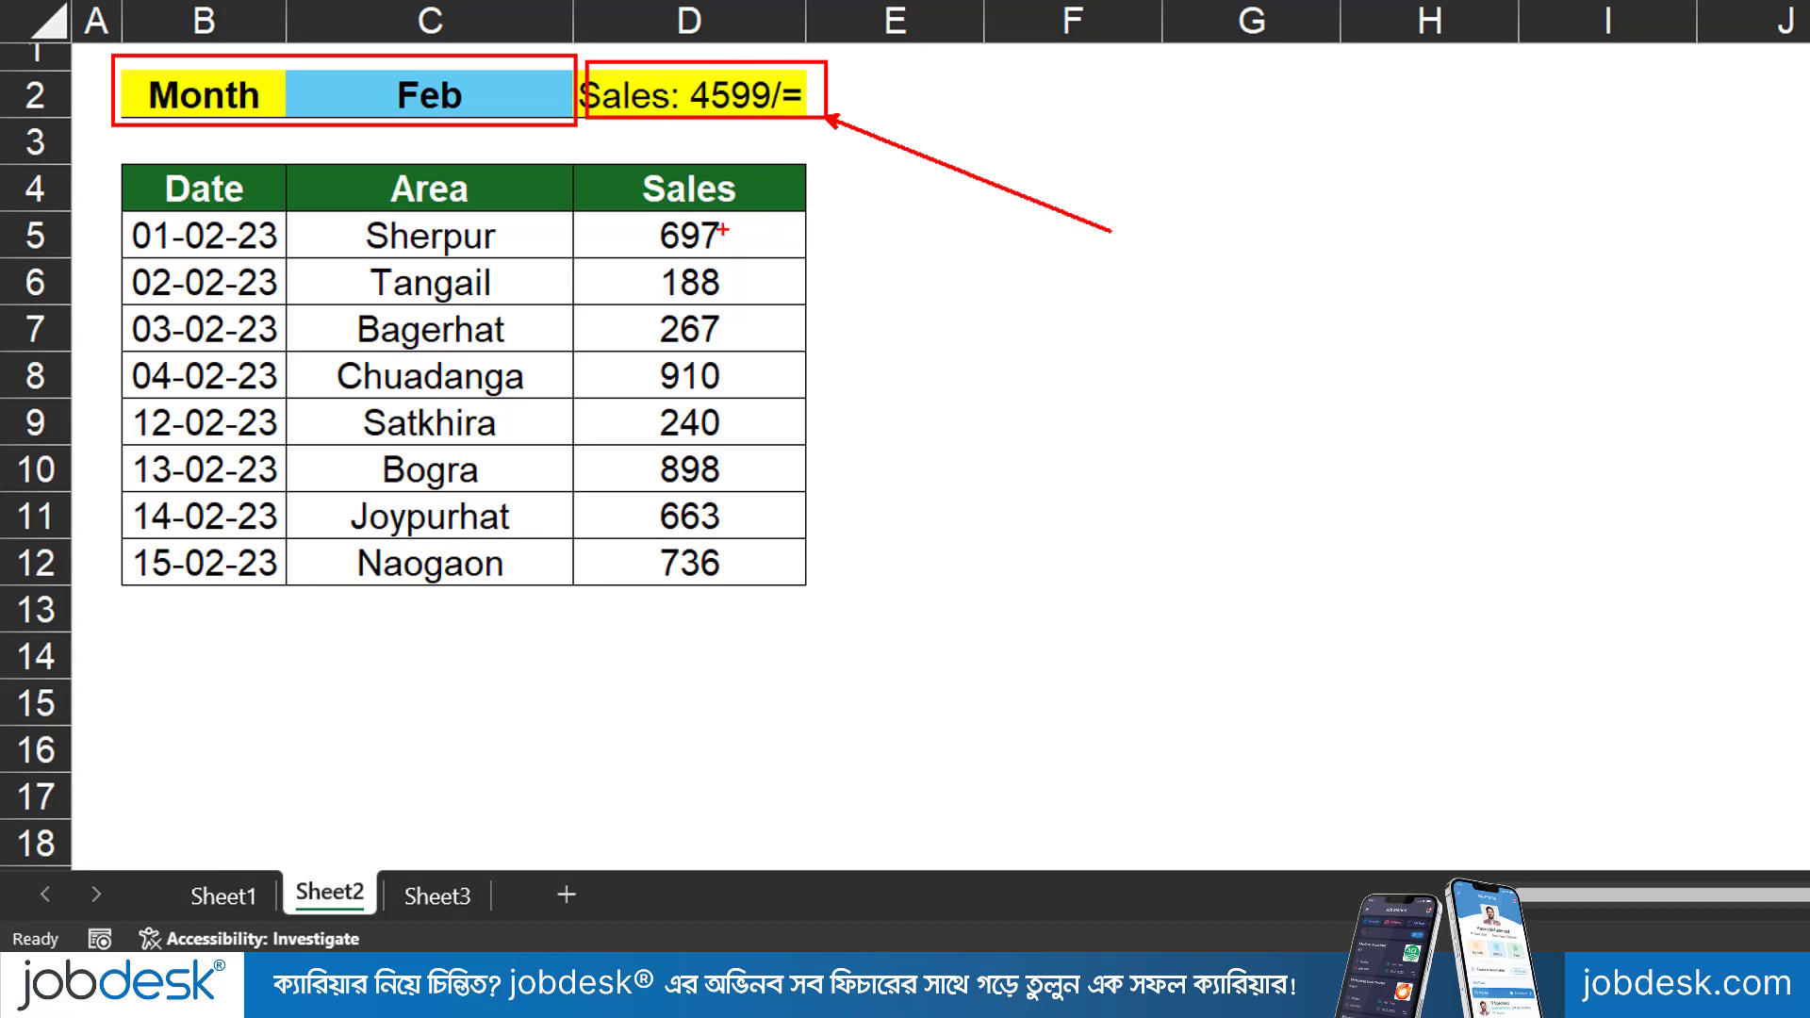
pyautogui.moveTo(625, 206)
pyautogui.mouseDown()
pyautogui.moveTo(667, 233)
pyautogui.moveTo(756, 518)
pyautogui.moveTo(756, 582)
pyautogui.moveTo(809, 662)
pyautogui.mouseUp()
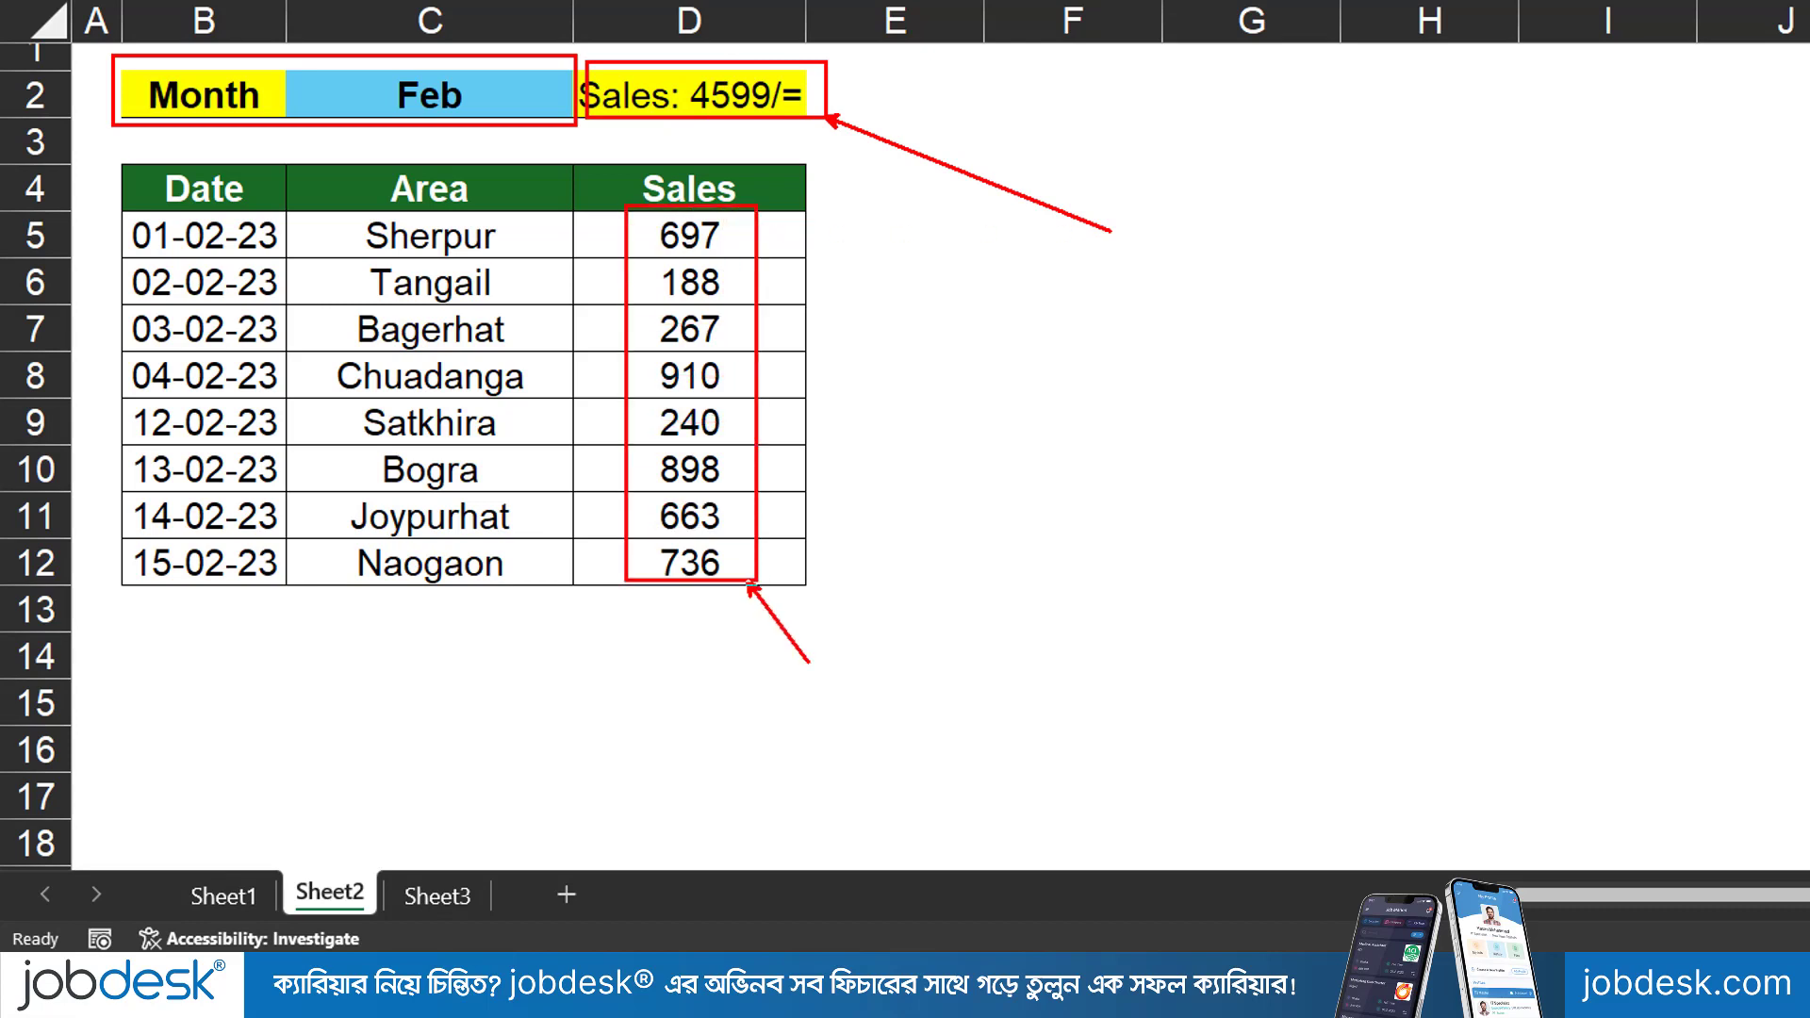
pyautogui.moveTo(101, 162); pyautogui.dragTo(846, 617)
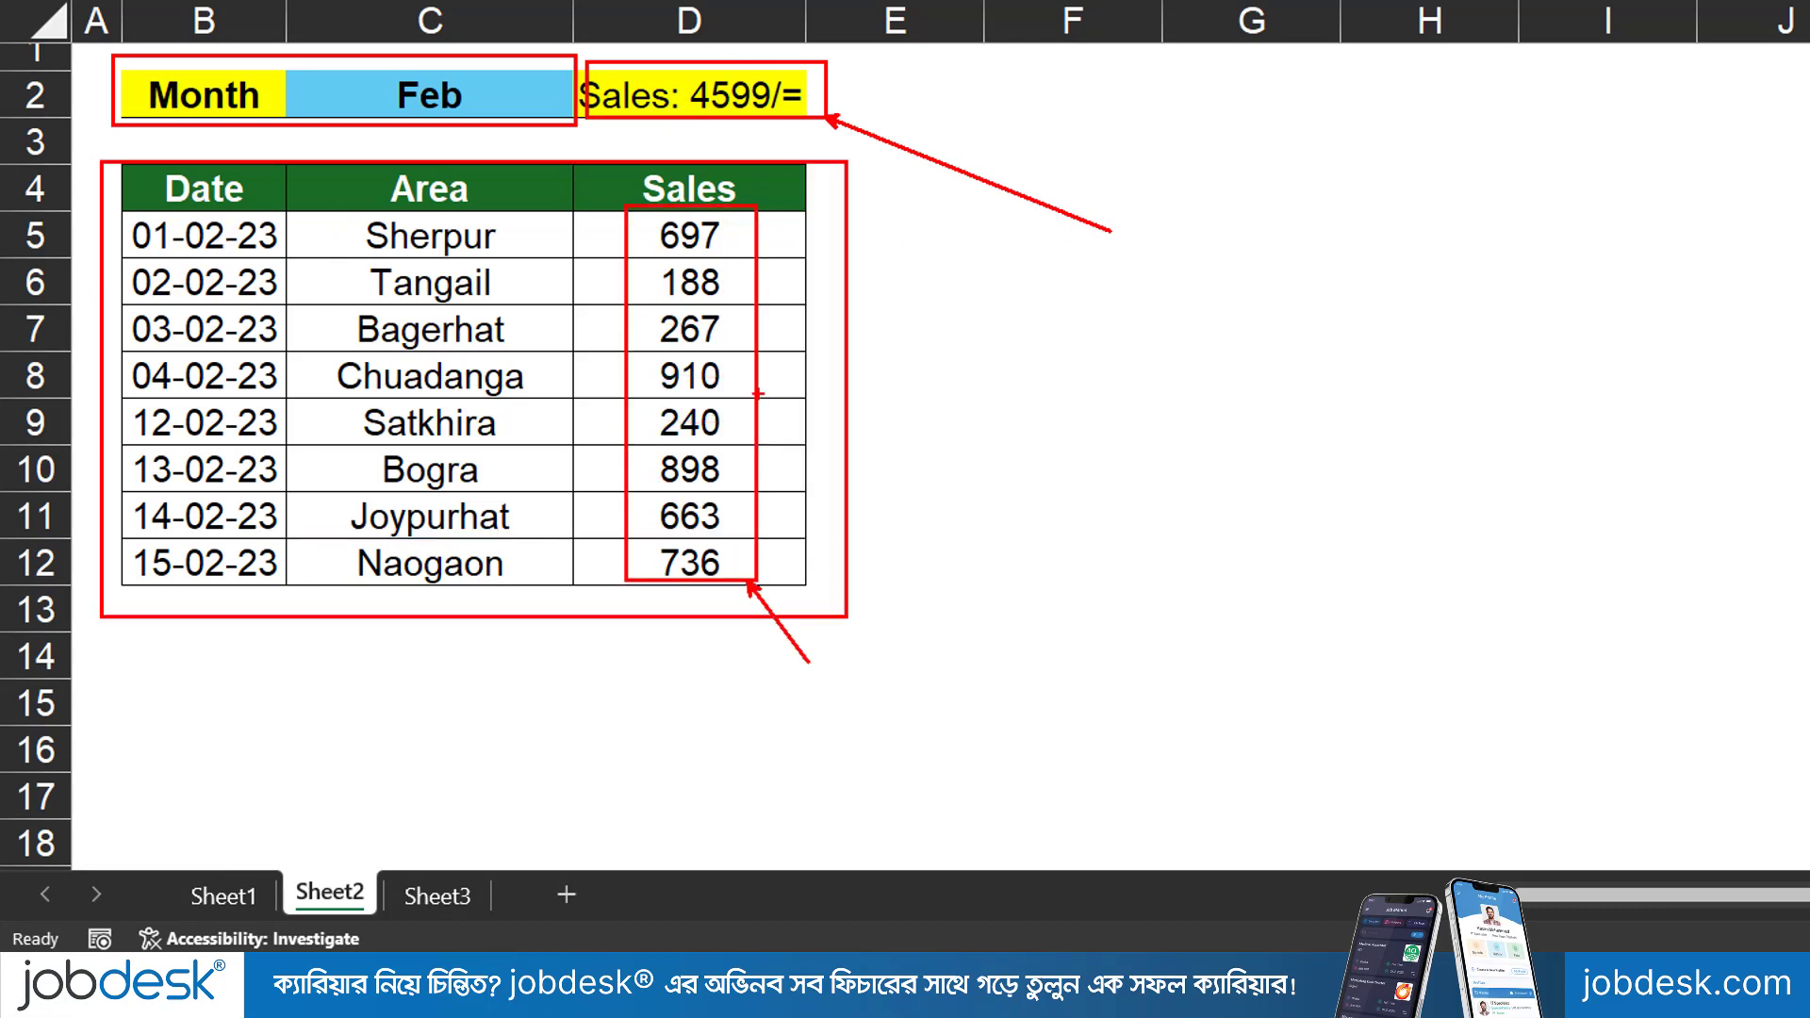
pyautogui.moveTo(759, 396); pyautogui.dragTo(870, 530)
pyautogui.press('Escape')
# Test the month selector in cell C2 by choosing Mar, Jan and Feb in turn
pyautogui.click(463, 91)
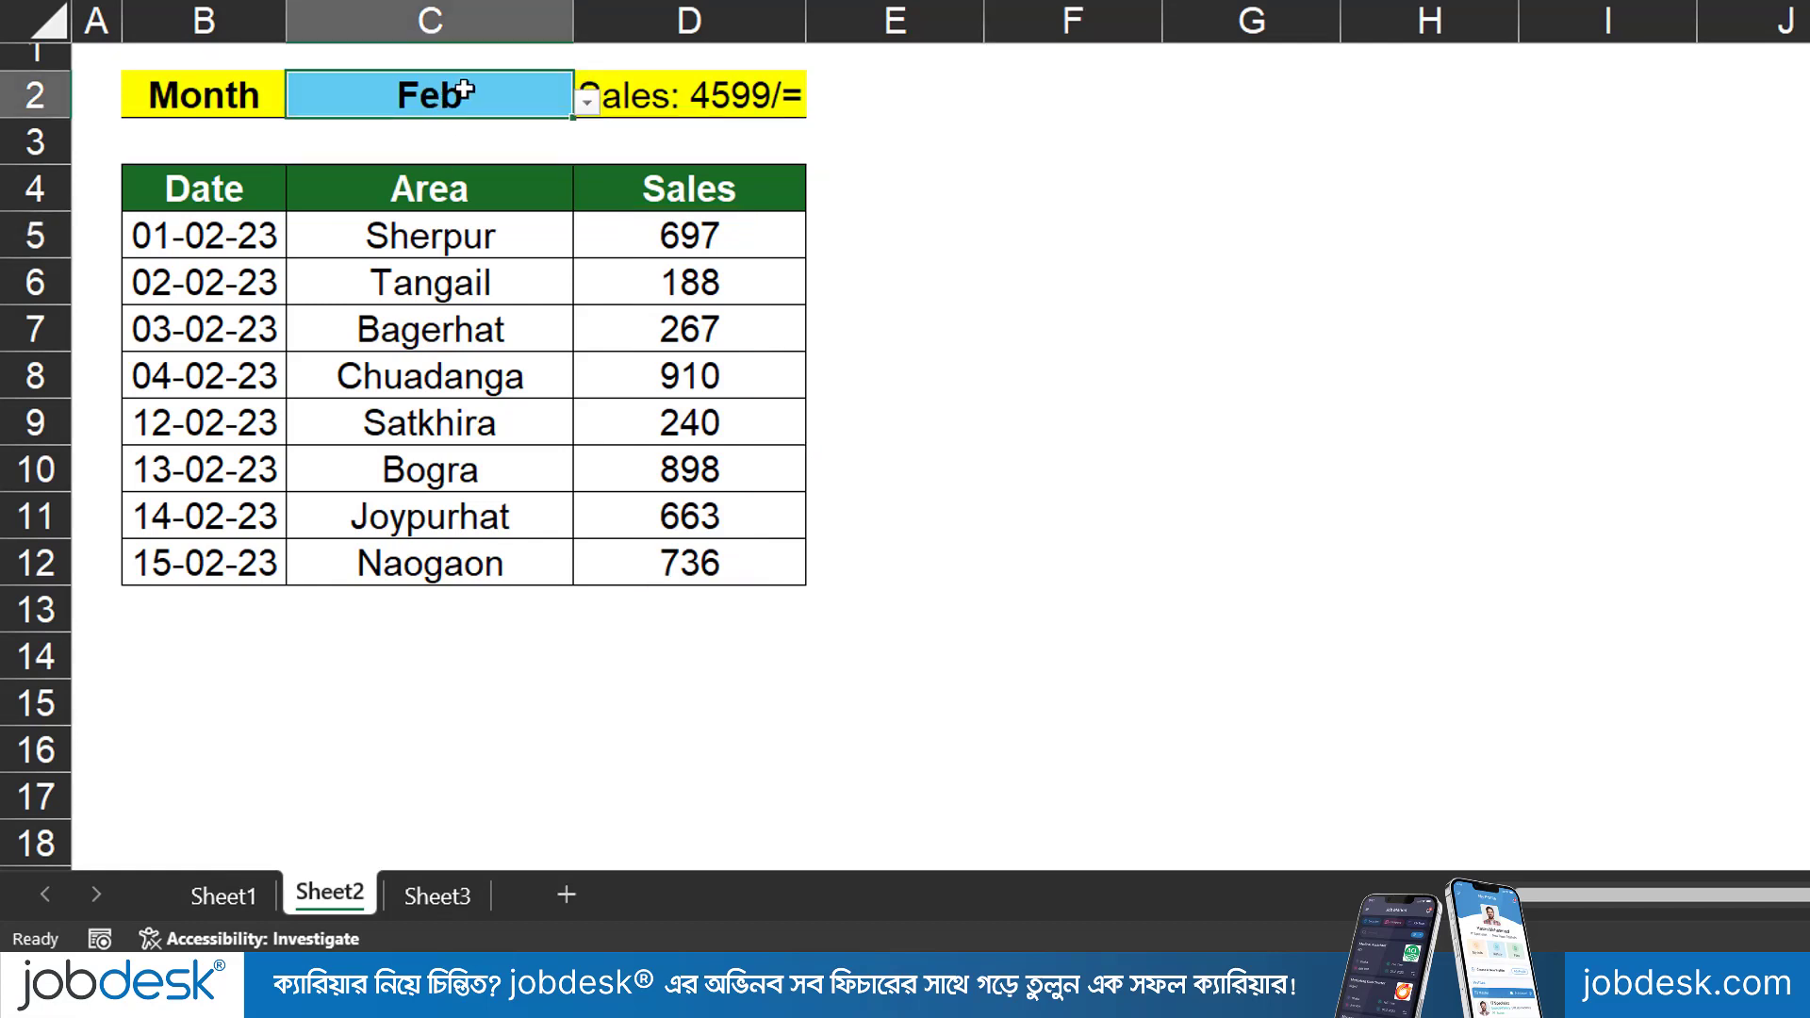
pyautogui.click(587, 102)
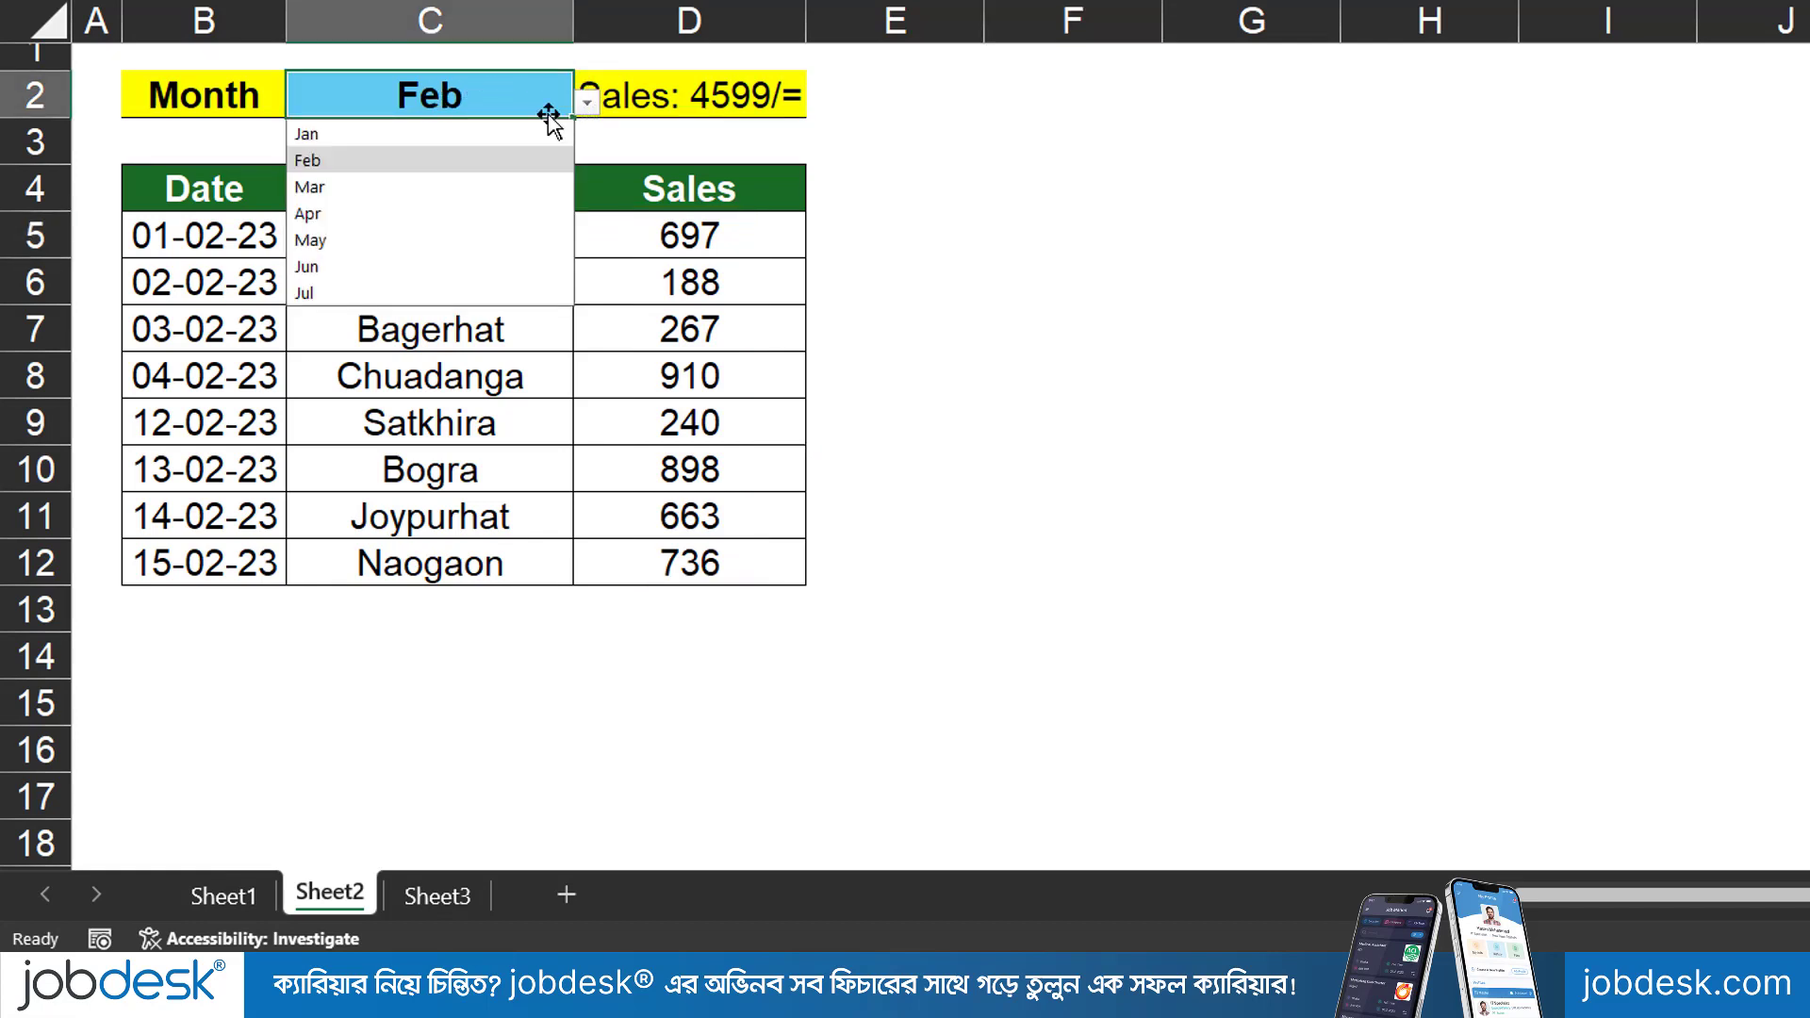
pyautogui.click(311, 186)
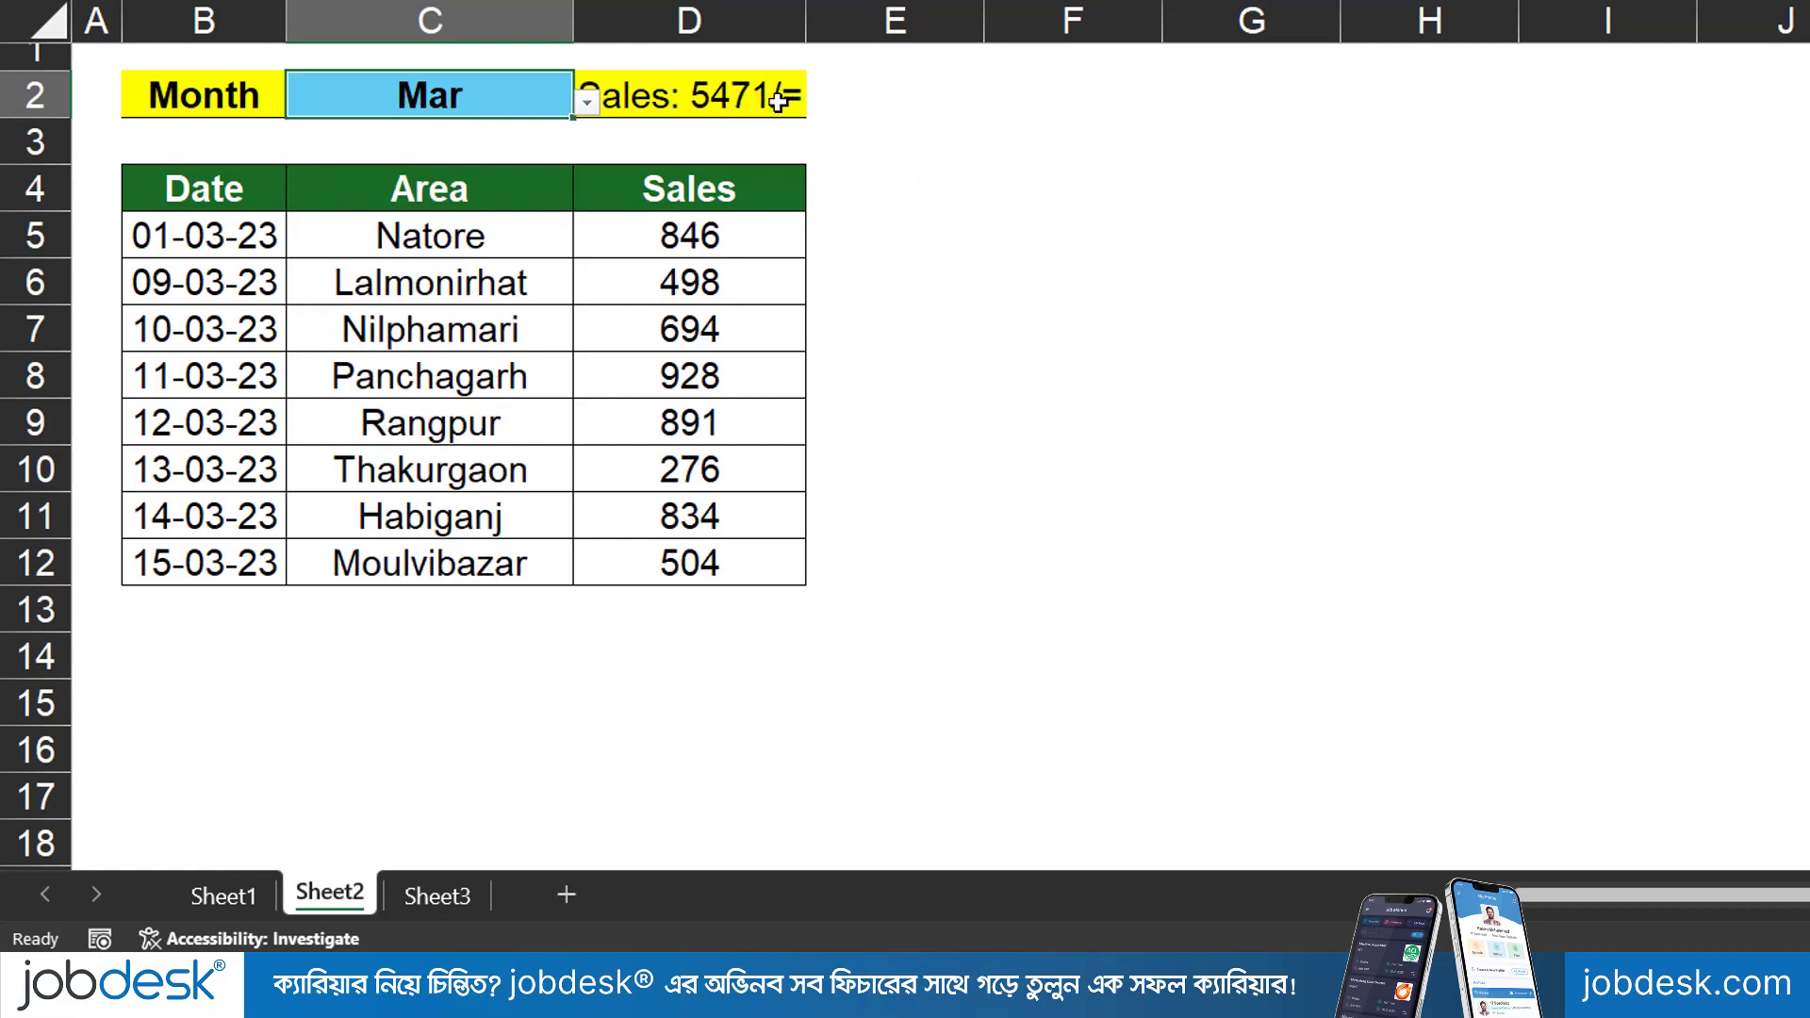
pyautogui.click(587, 102)
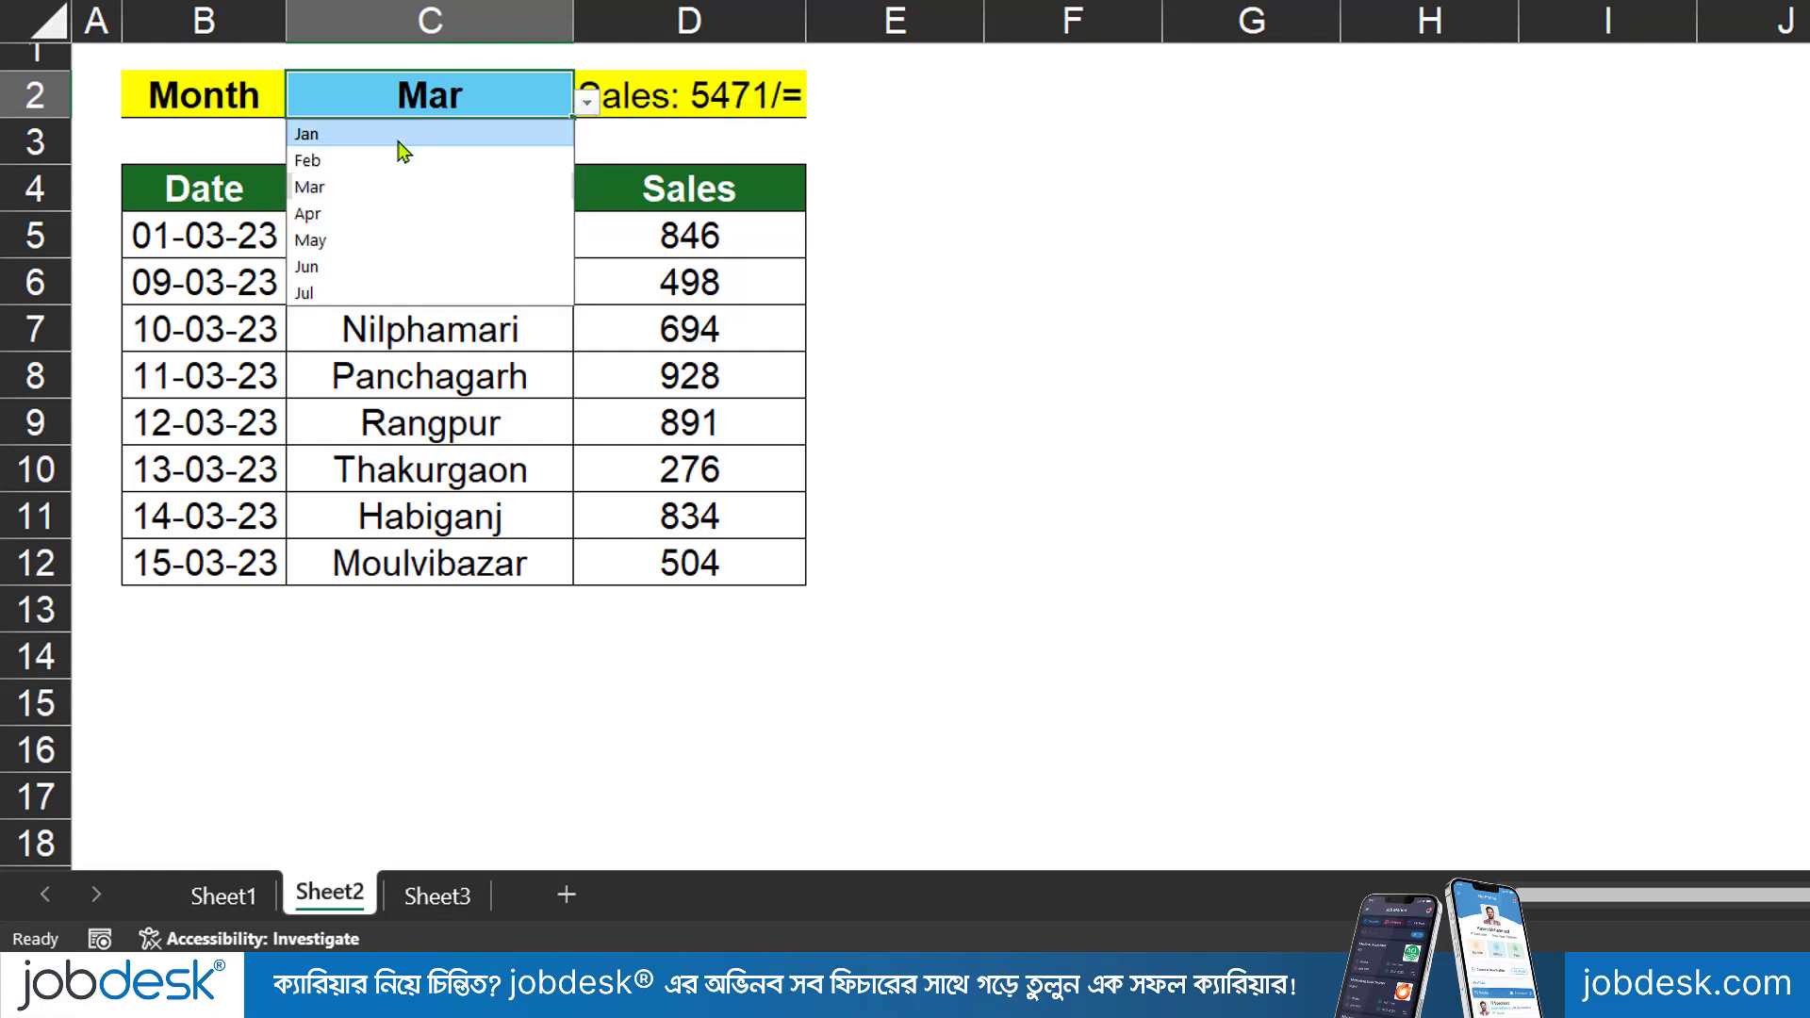
pyautogui.click(403, 141)
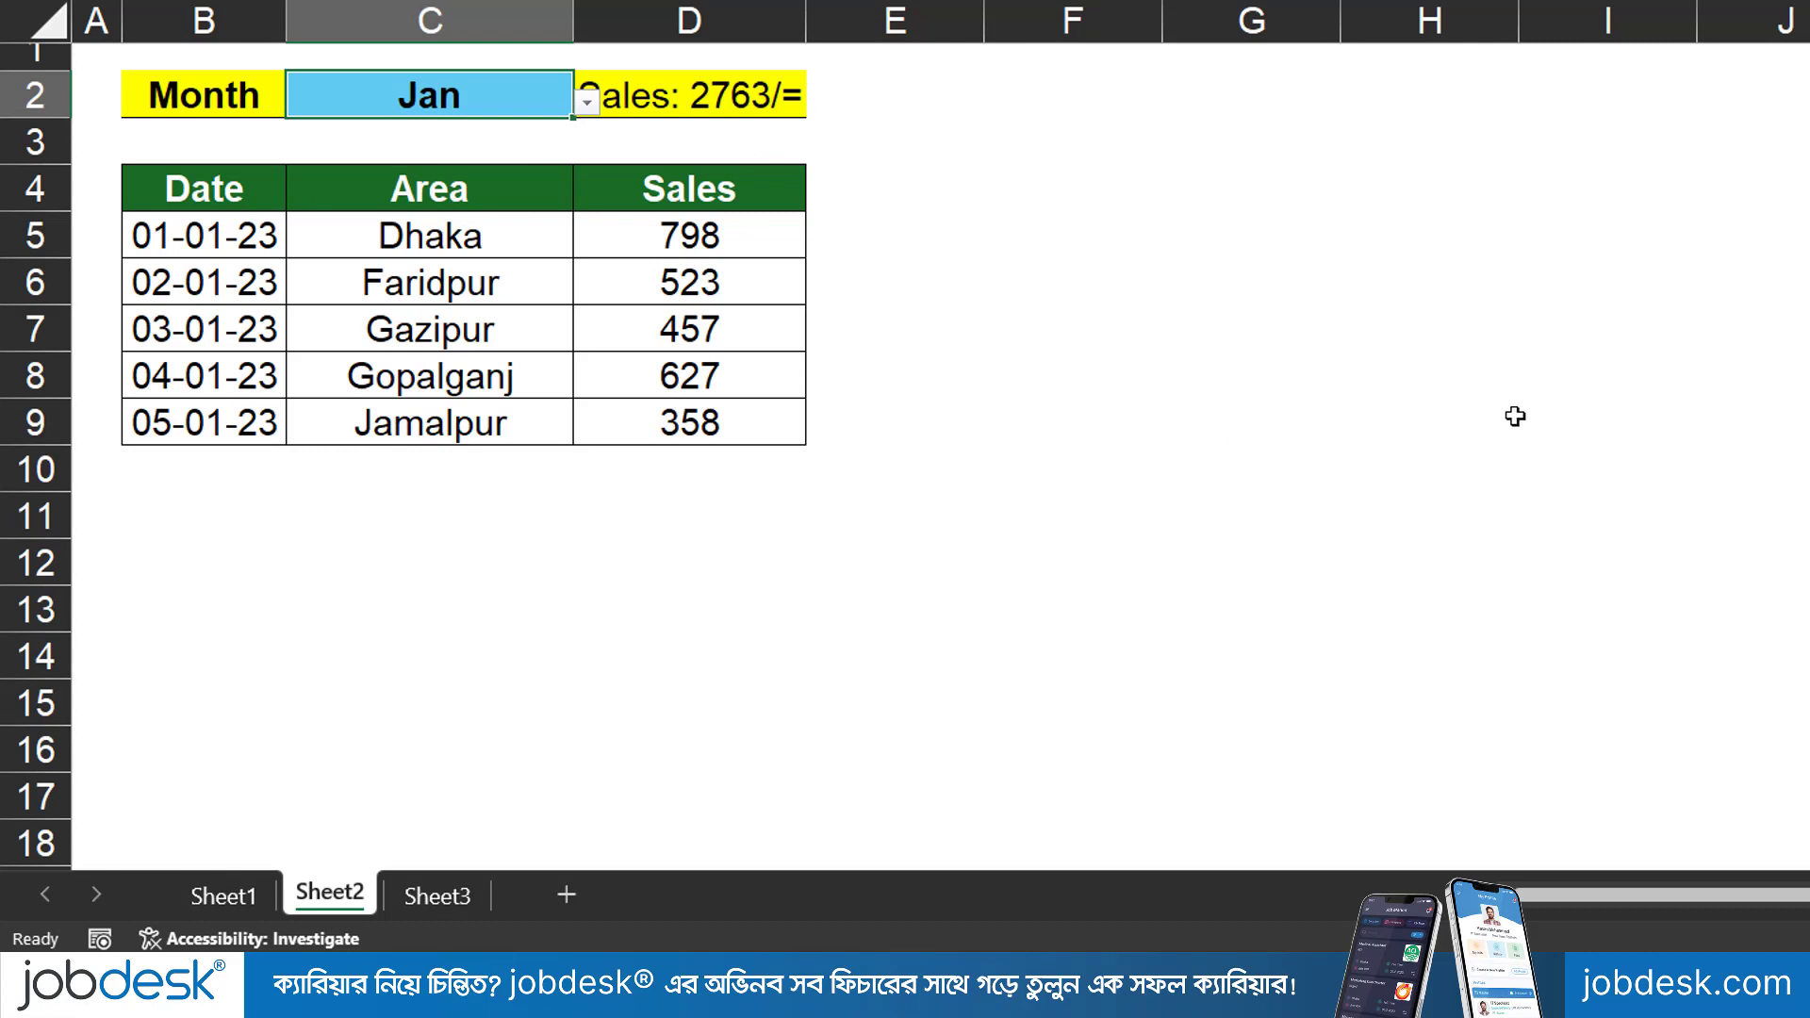
pyautogui.moveTo(140, 213)
pyautogui.mouseDown()
pyautogui.moveTo(303, 311)
pyautogui.moveTo(824, 462)
pyautogui.moveTo(962, 571)
pyautogui.mouseUp()
pyautogui.click(586, 102)
pyautogui.click(366, 162)
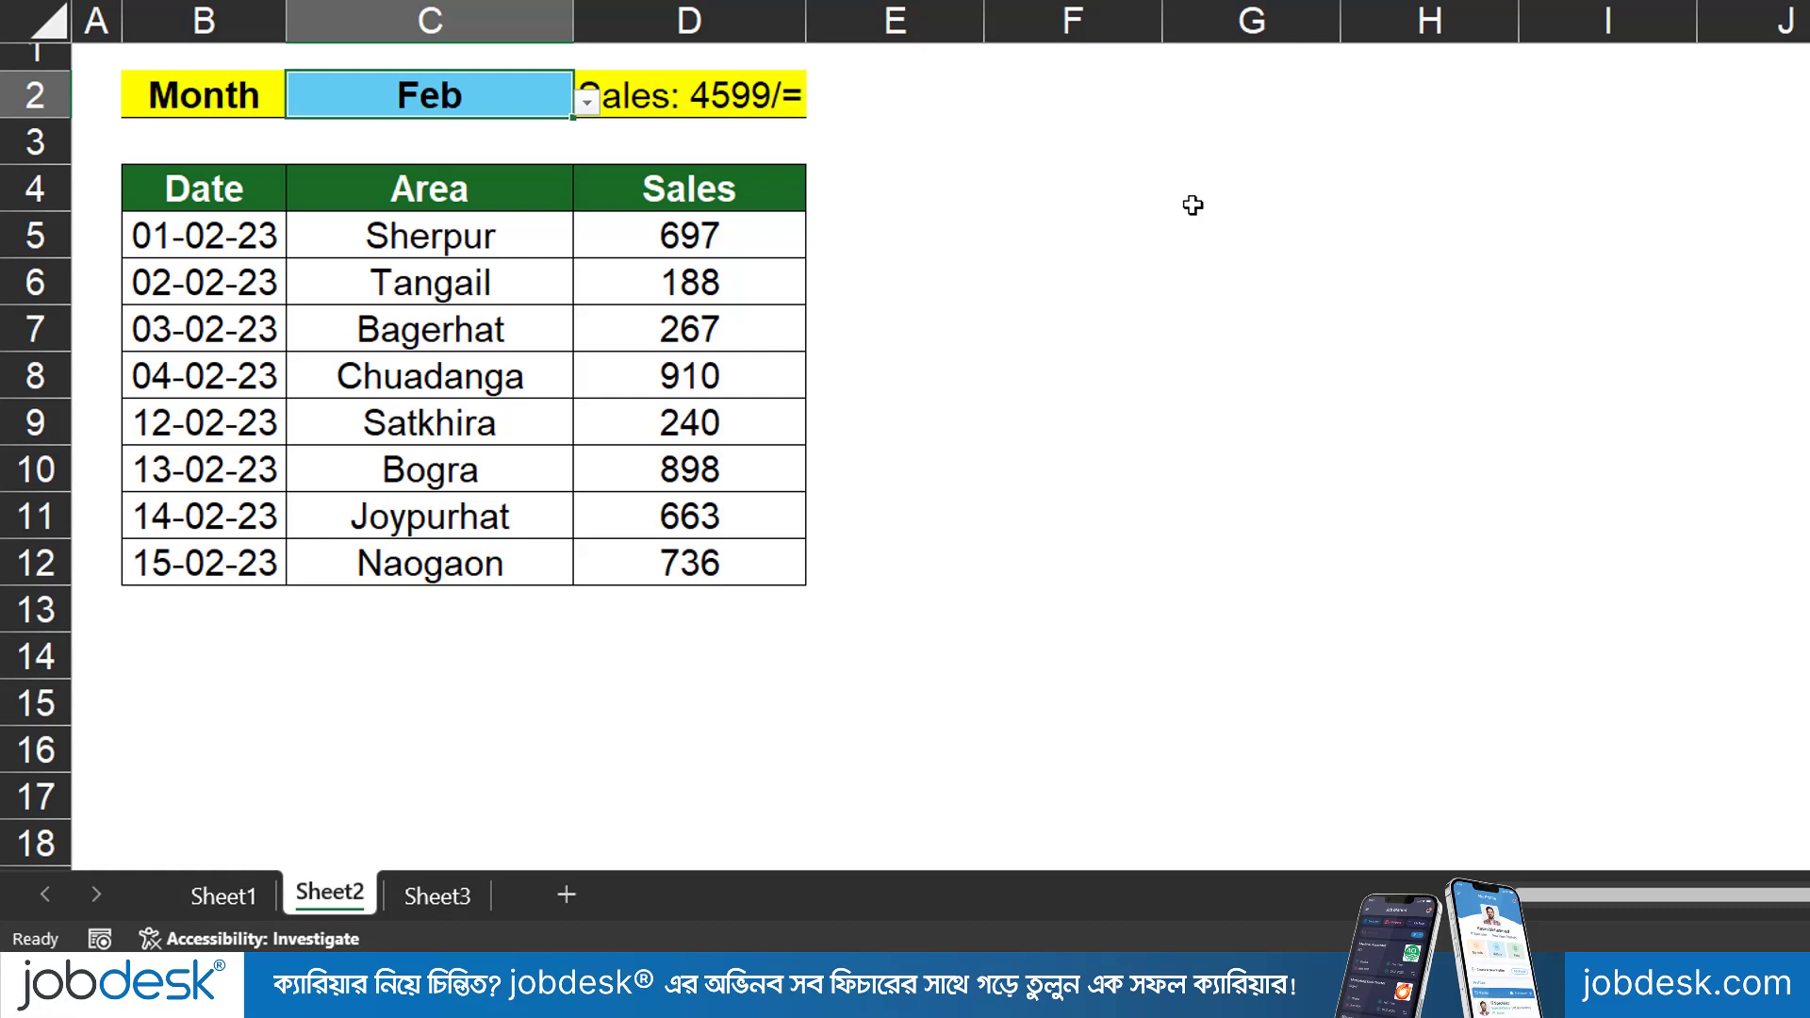
# Examine the dated sales records on Sheet3 and compare them with the monthly report on Sheet2
pyautogui.click(455, 901)
pyautogui.click(340, 372)
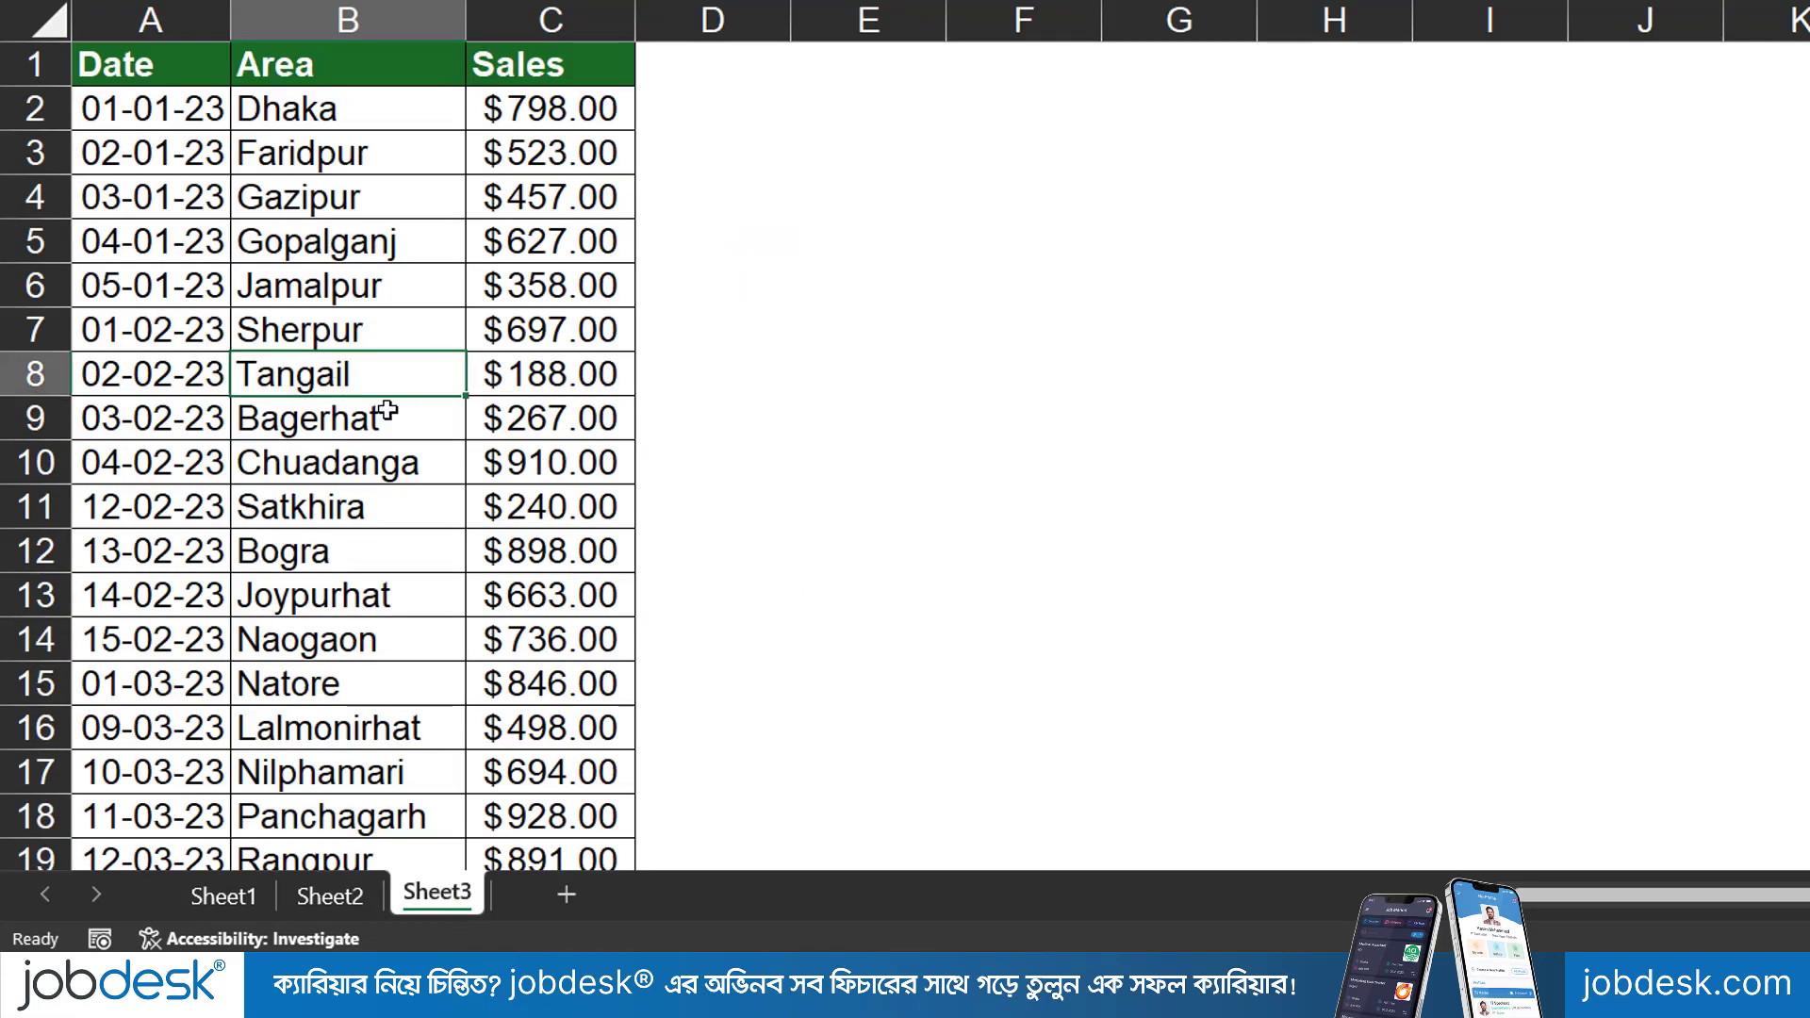
pyautogui.click(1805, 939)
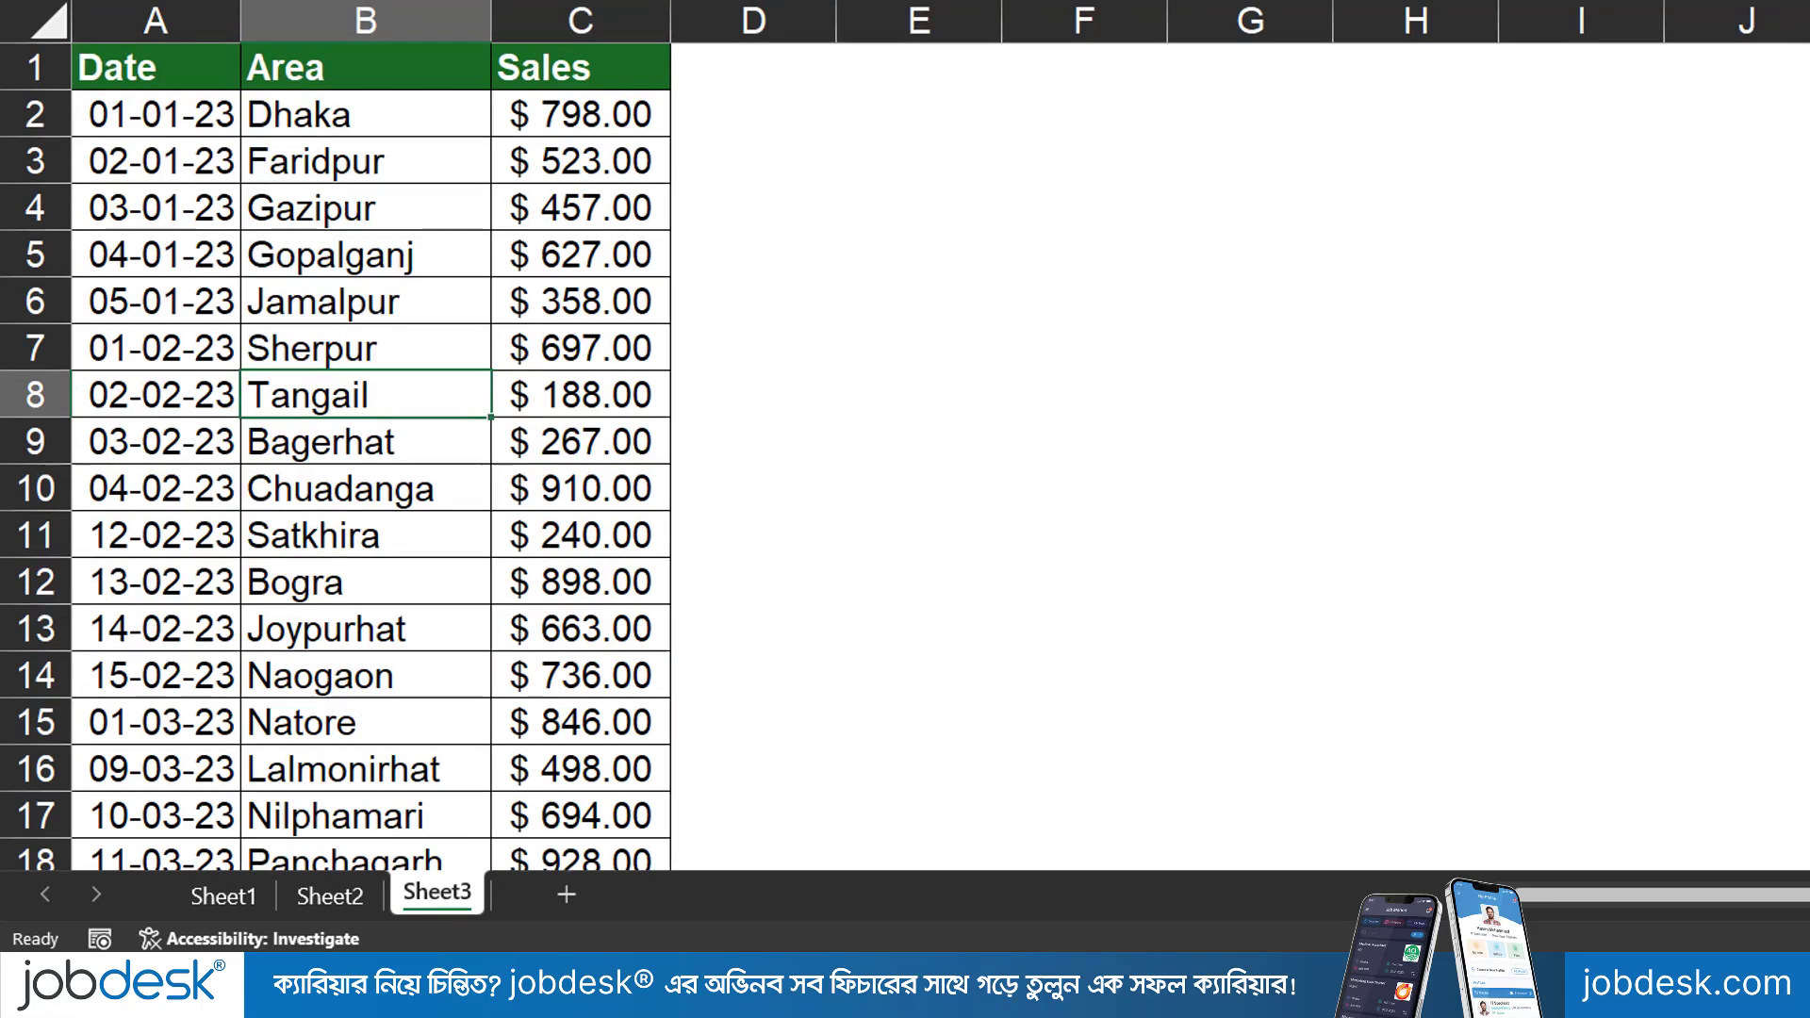
pyautogui.click(1806, 939)
pyautogui.scroll(1, 528, 560)
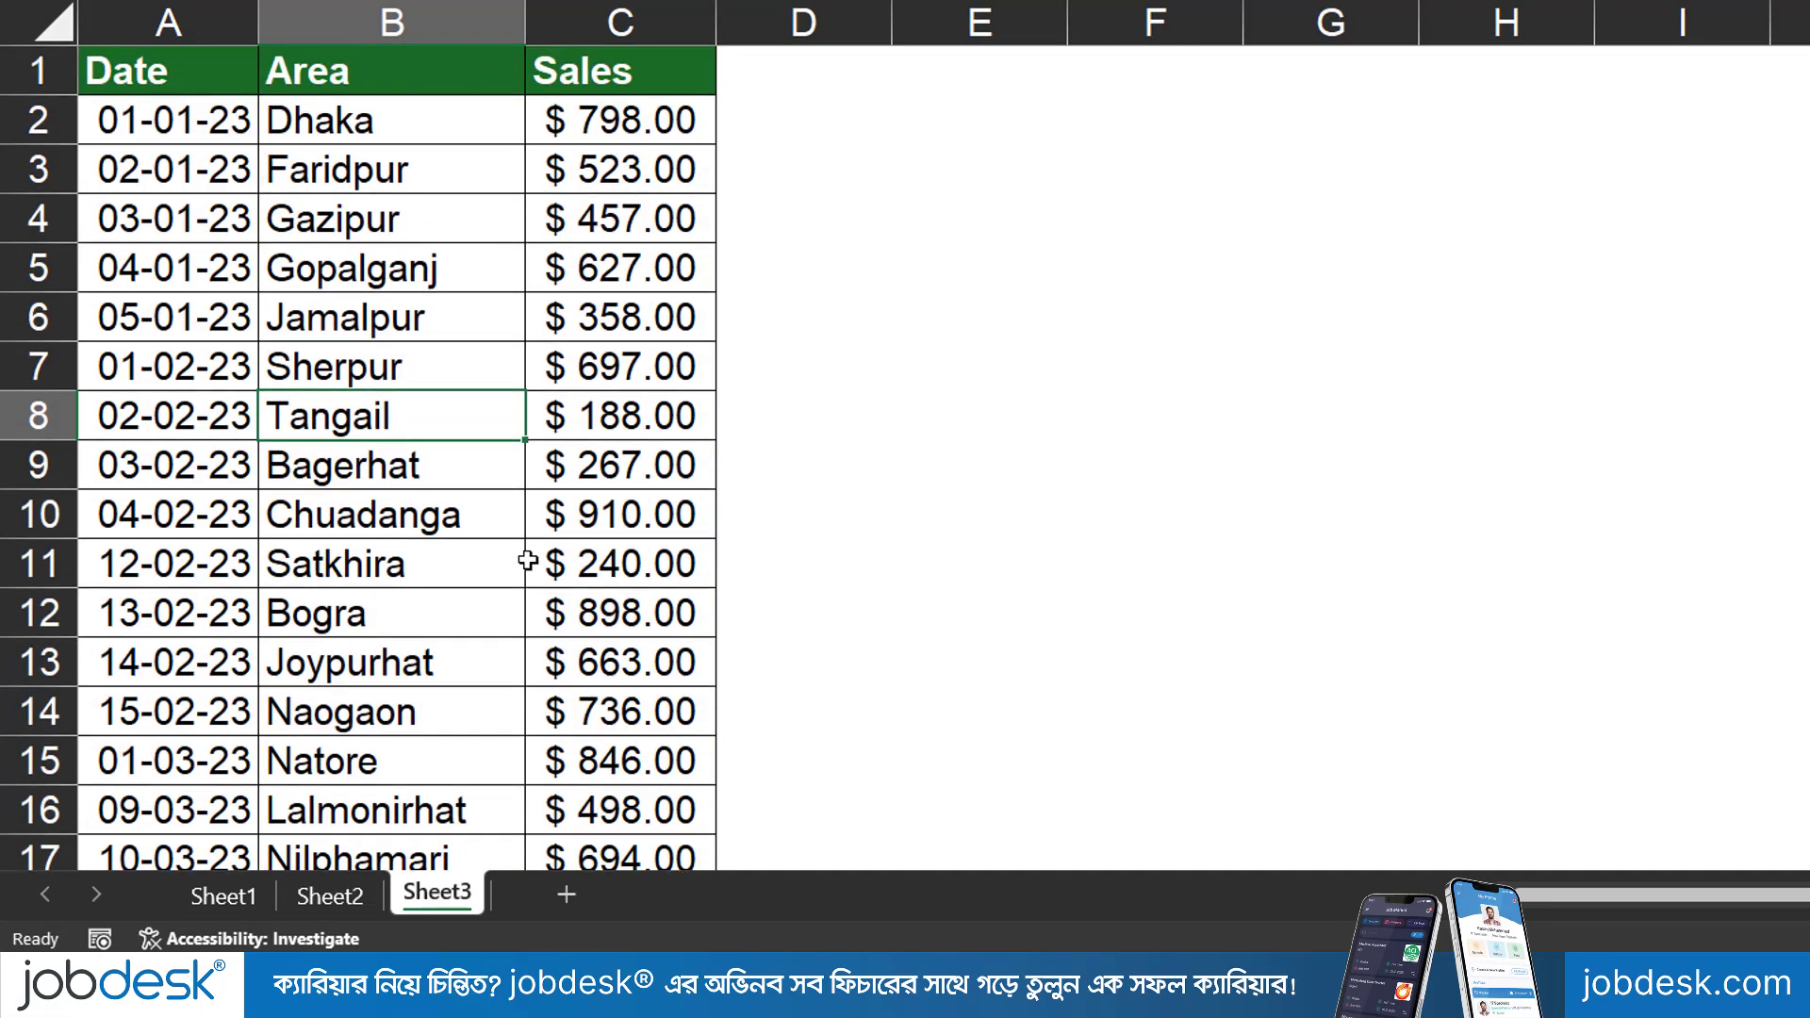
pyautogui.click(312, 895)
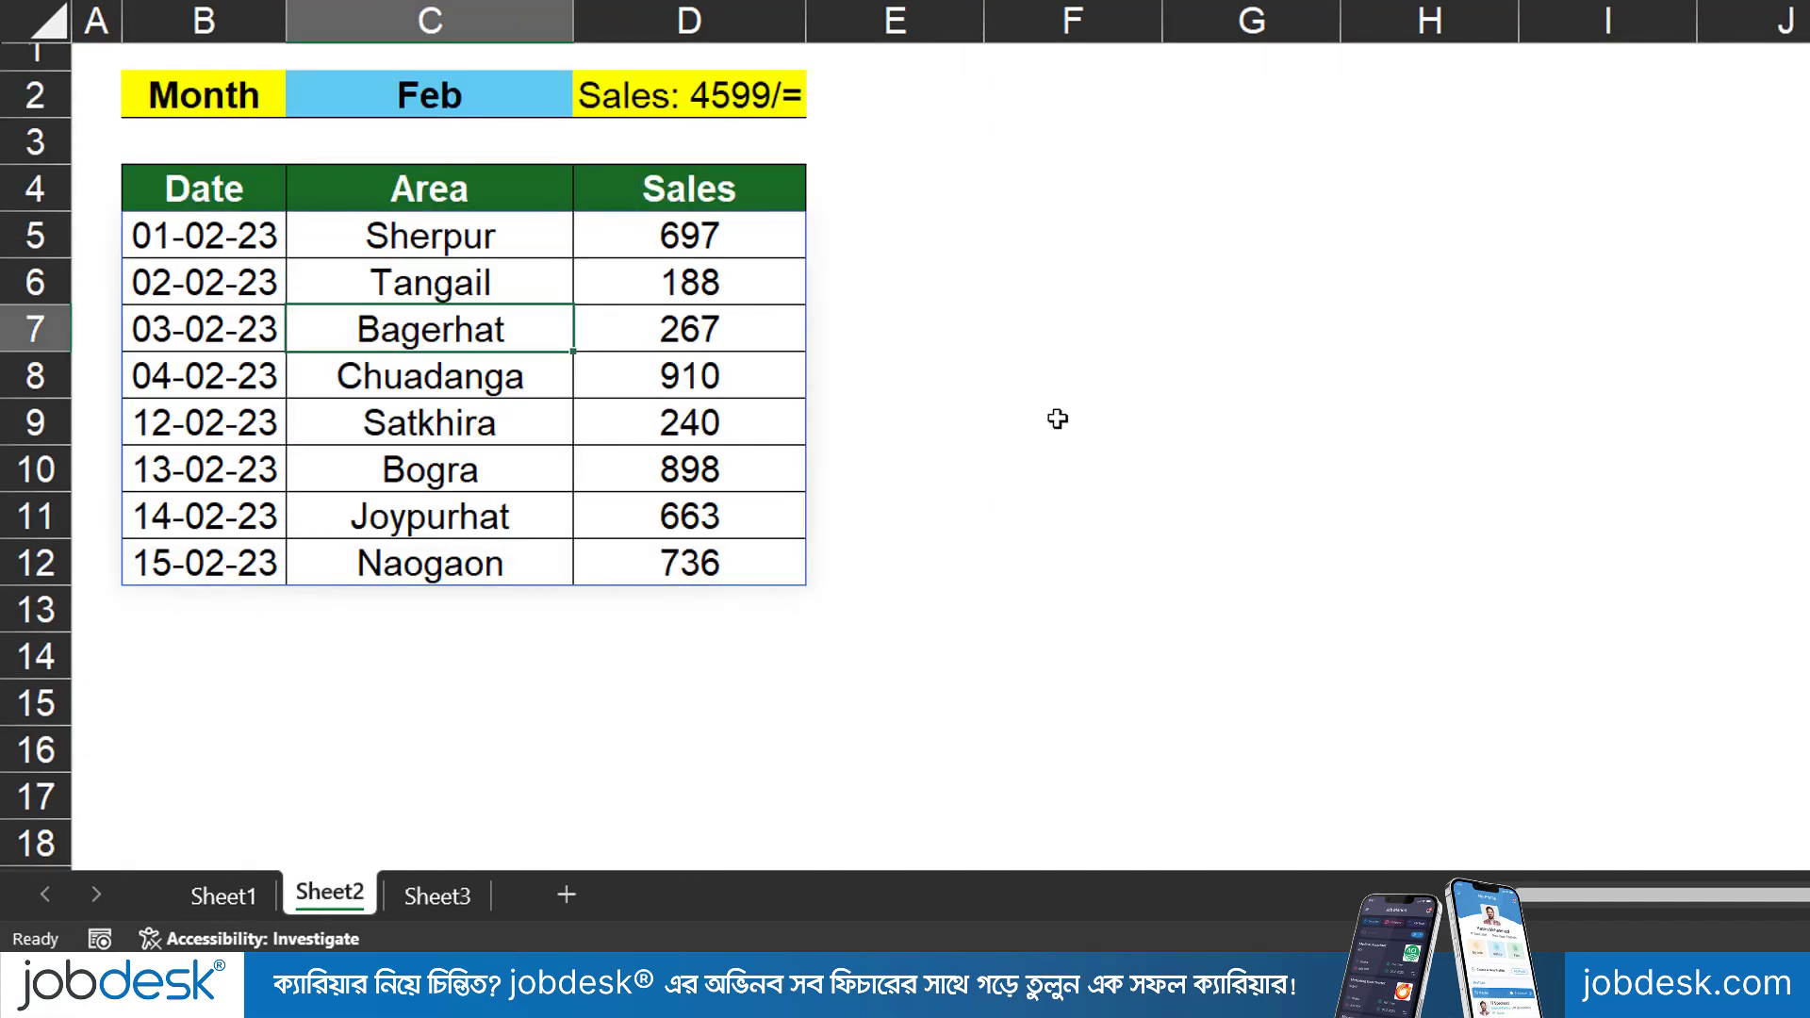
pyautogui.click(433, 88)
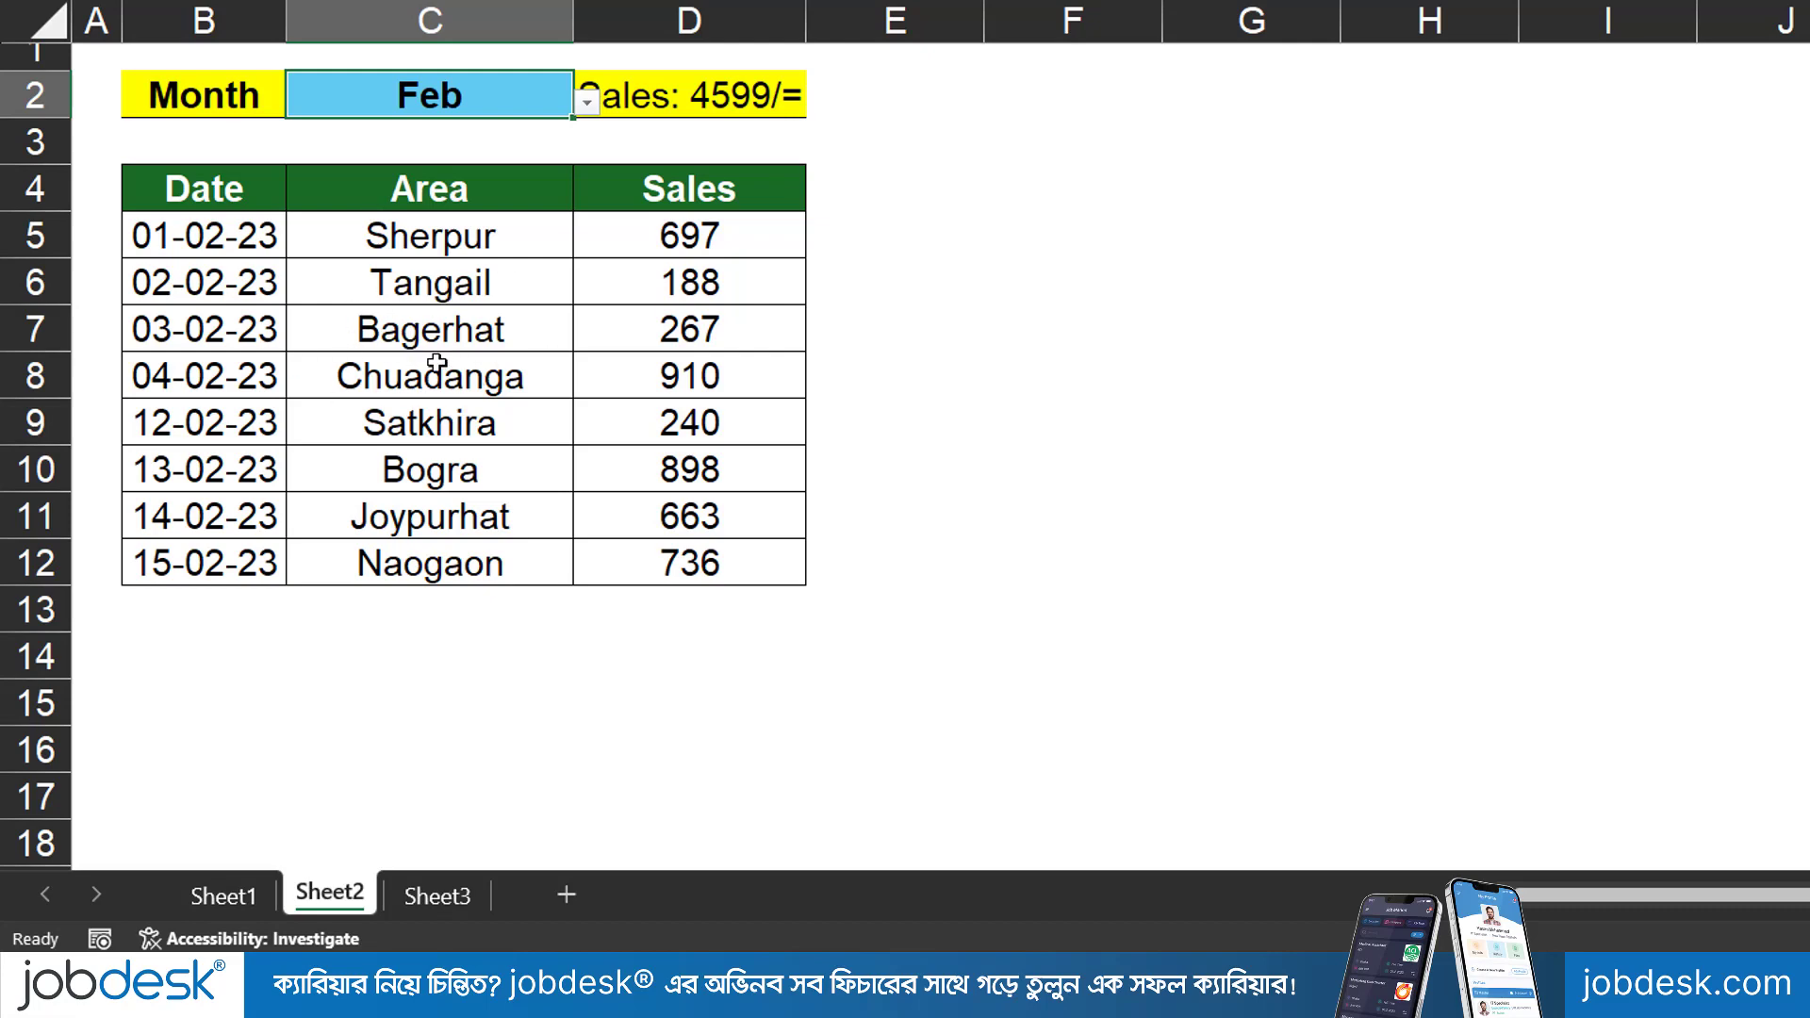
pyautogui.click(443, 895)
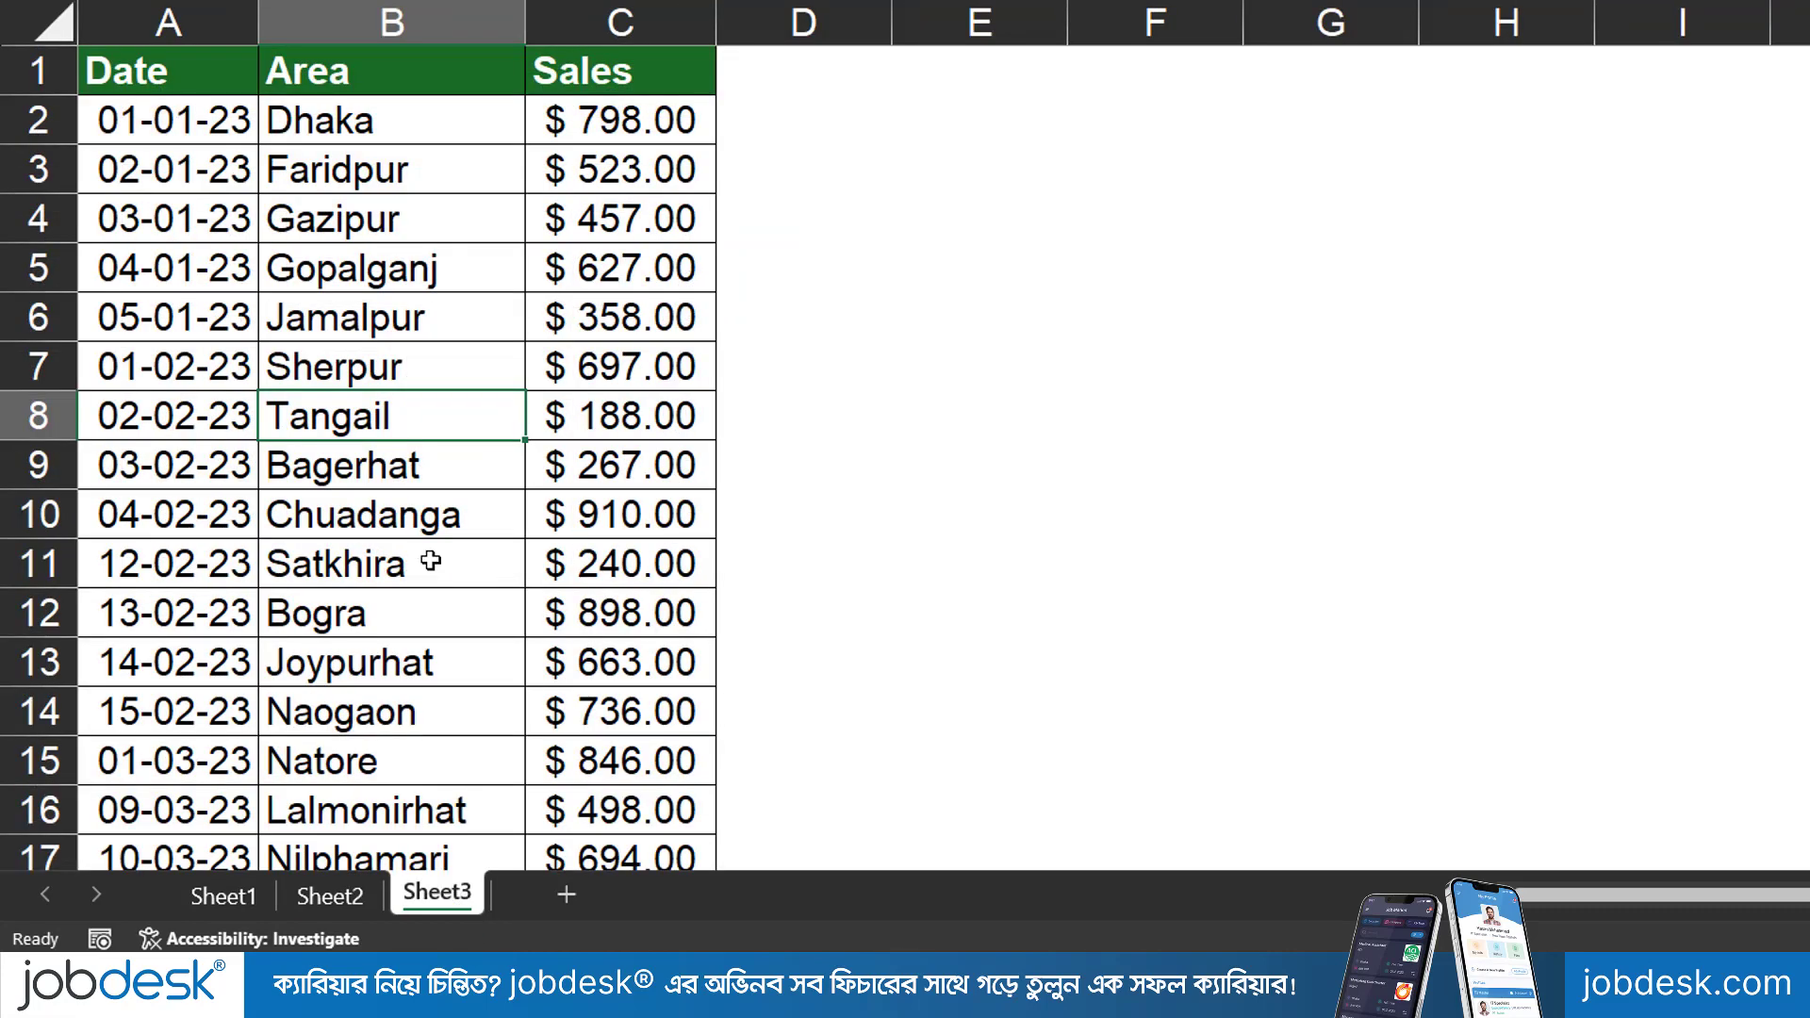
pyautogui.moveTo(211, 121); pyautogui.dragTo(208, 295)
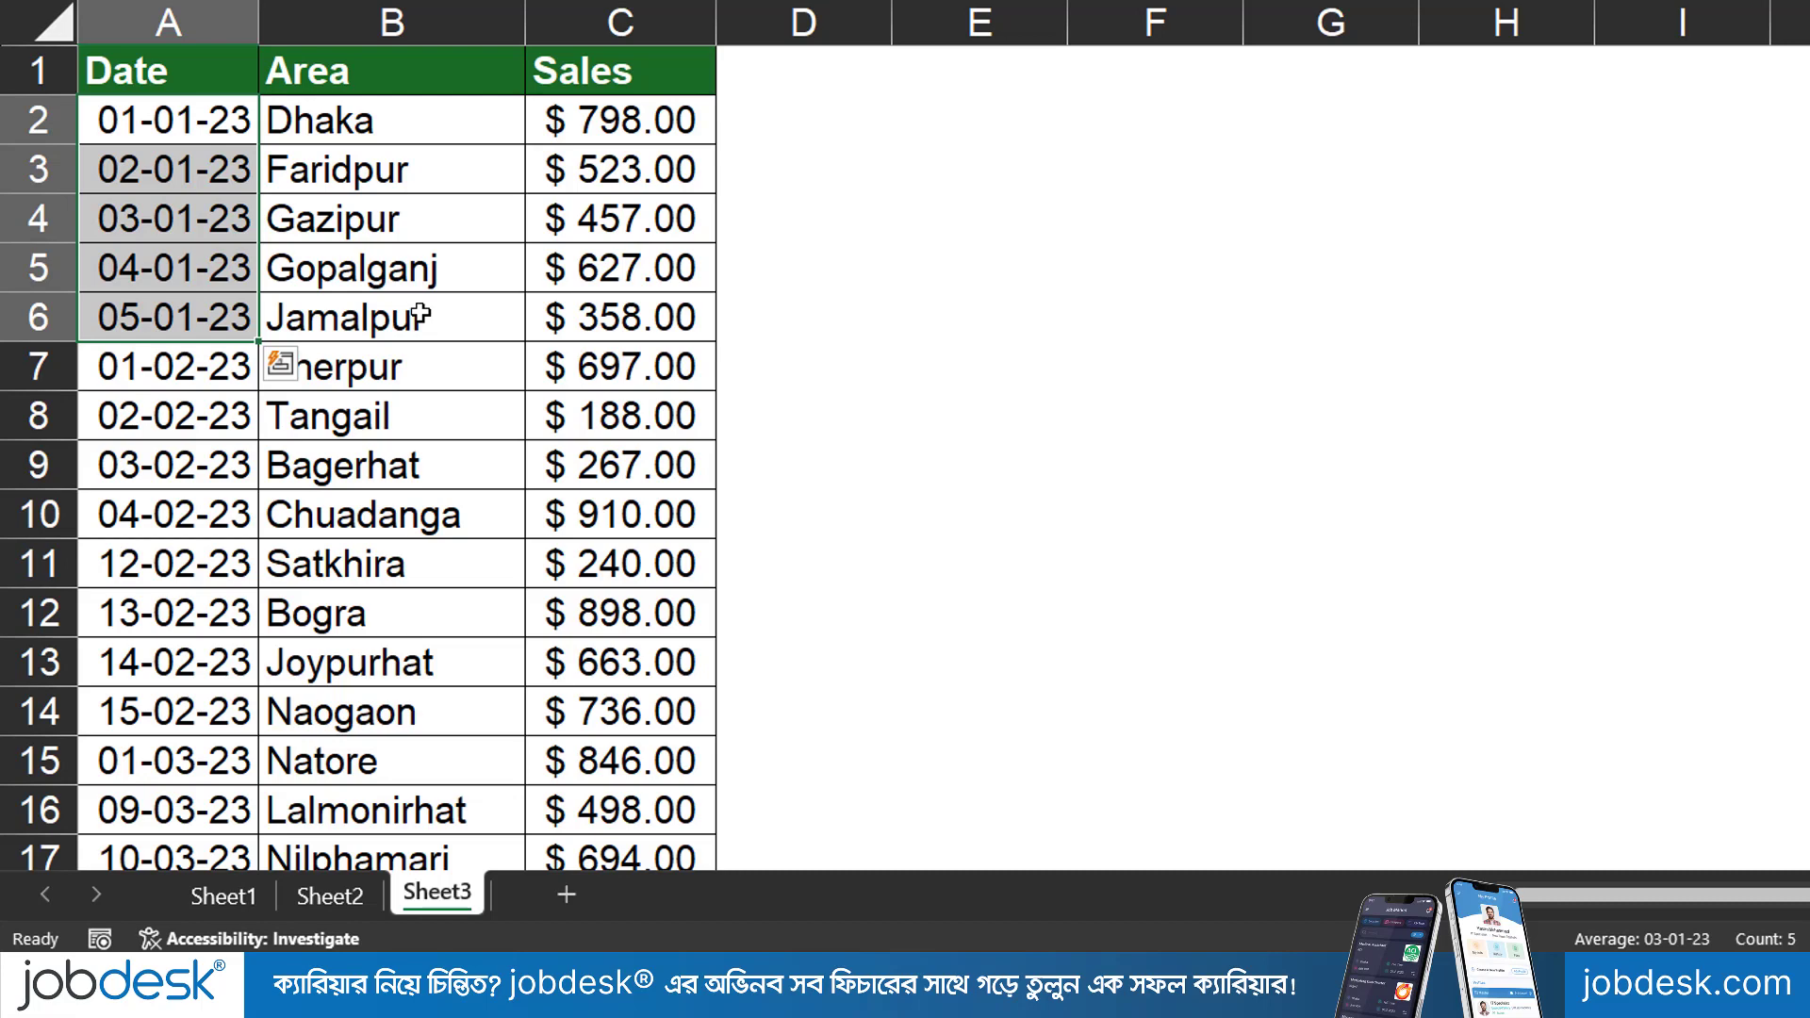
pyautogui.click(330, 896)
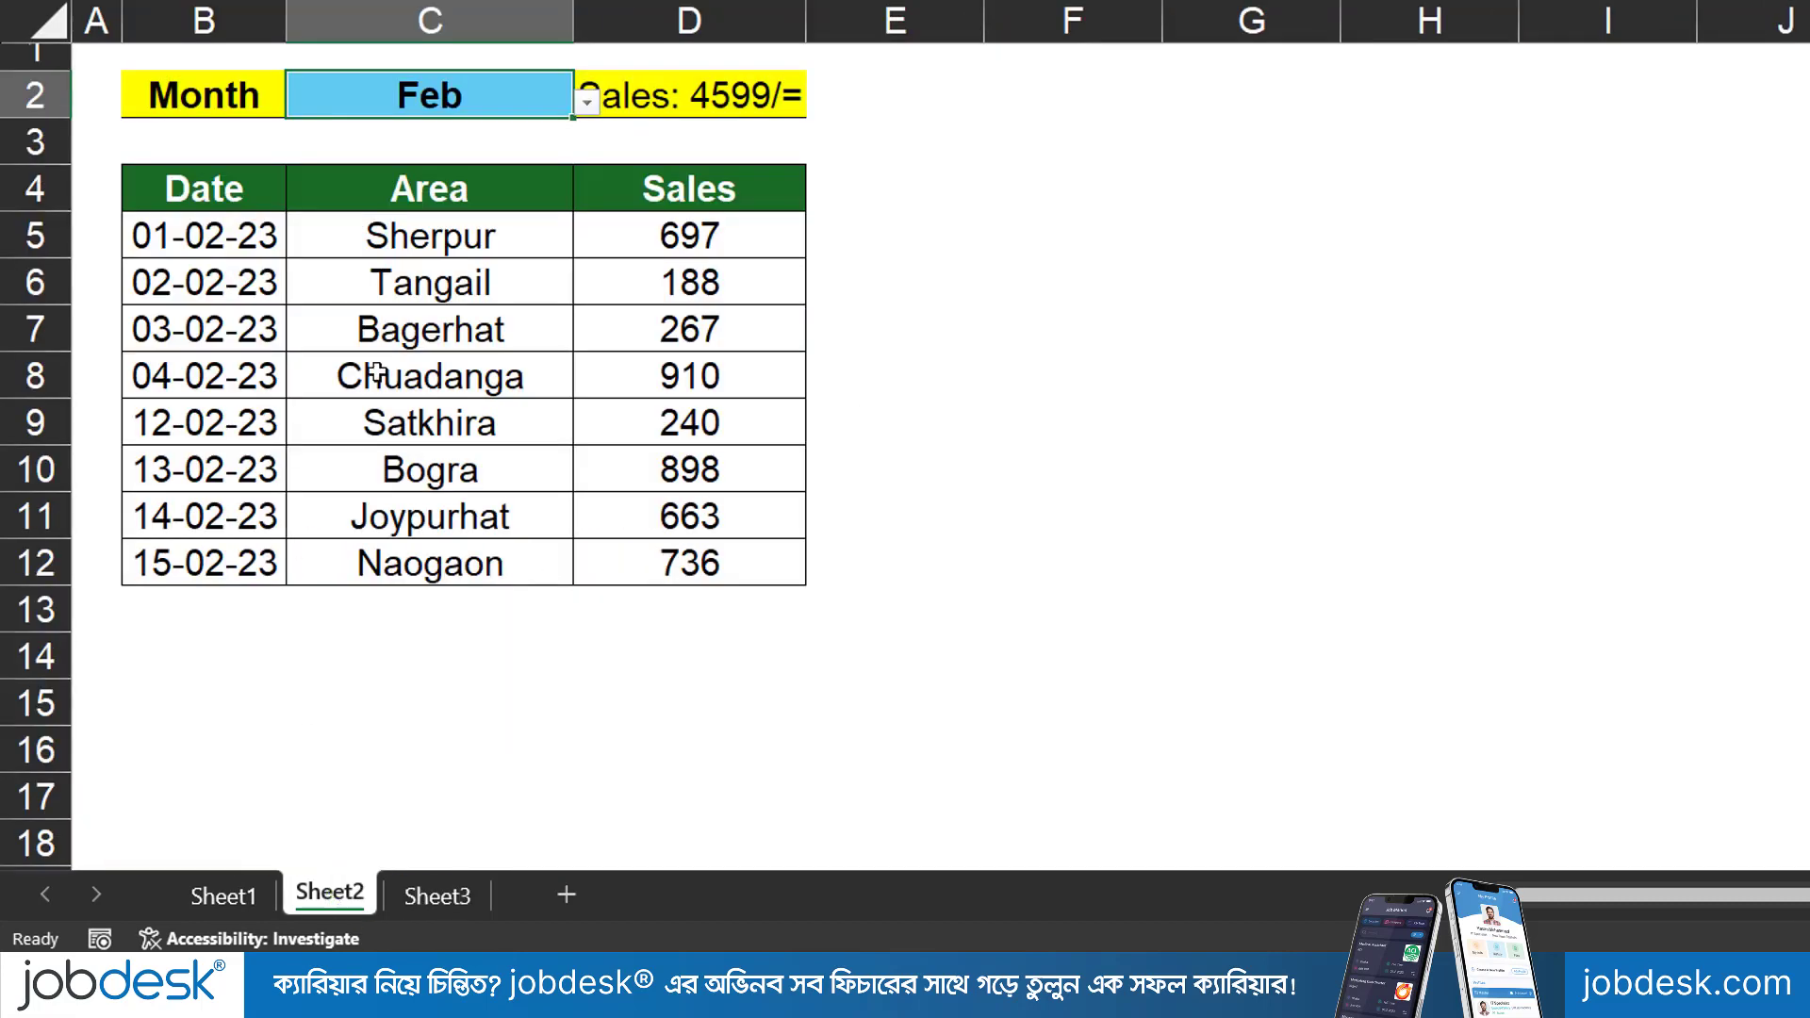
pyautogui.click(516, 331)
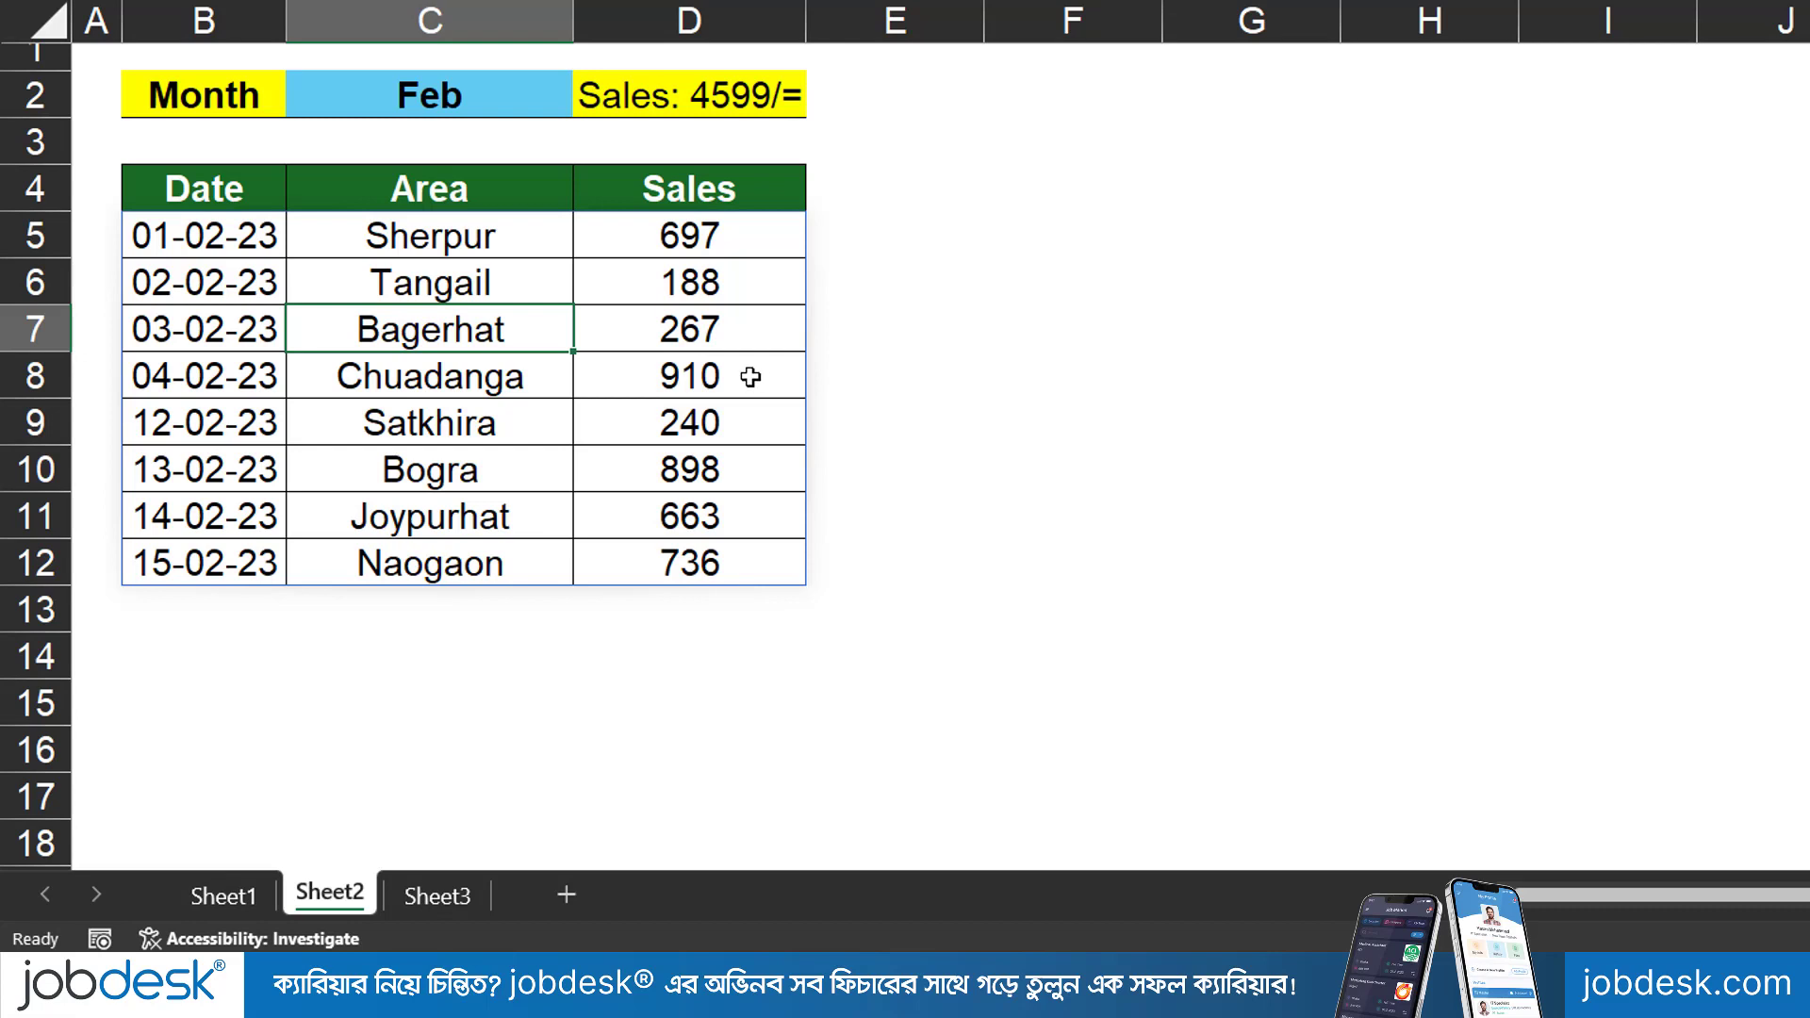
# Set the report month in cell C2 to Mar
pyautogui.click(482, 99)
pyautogui.click(586, 102)
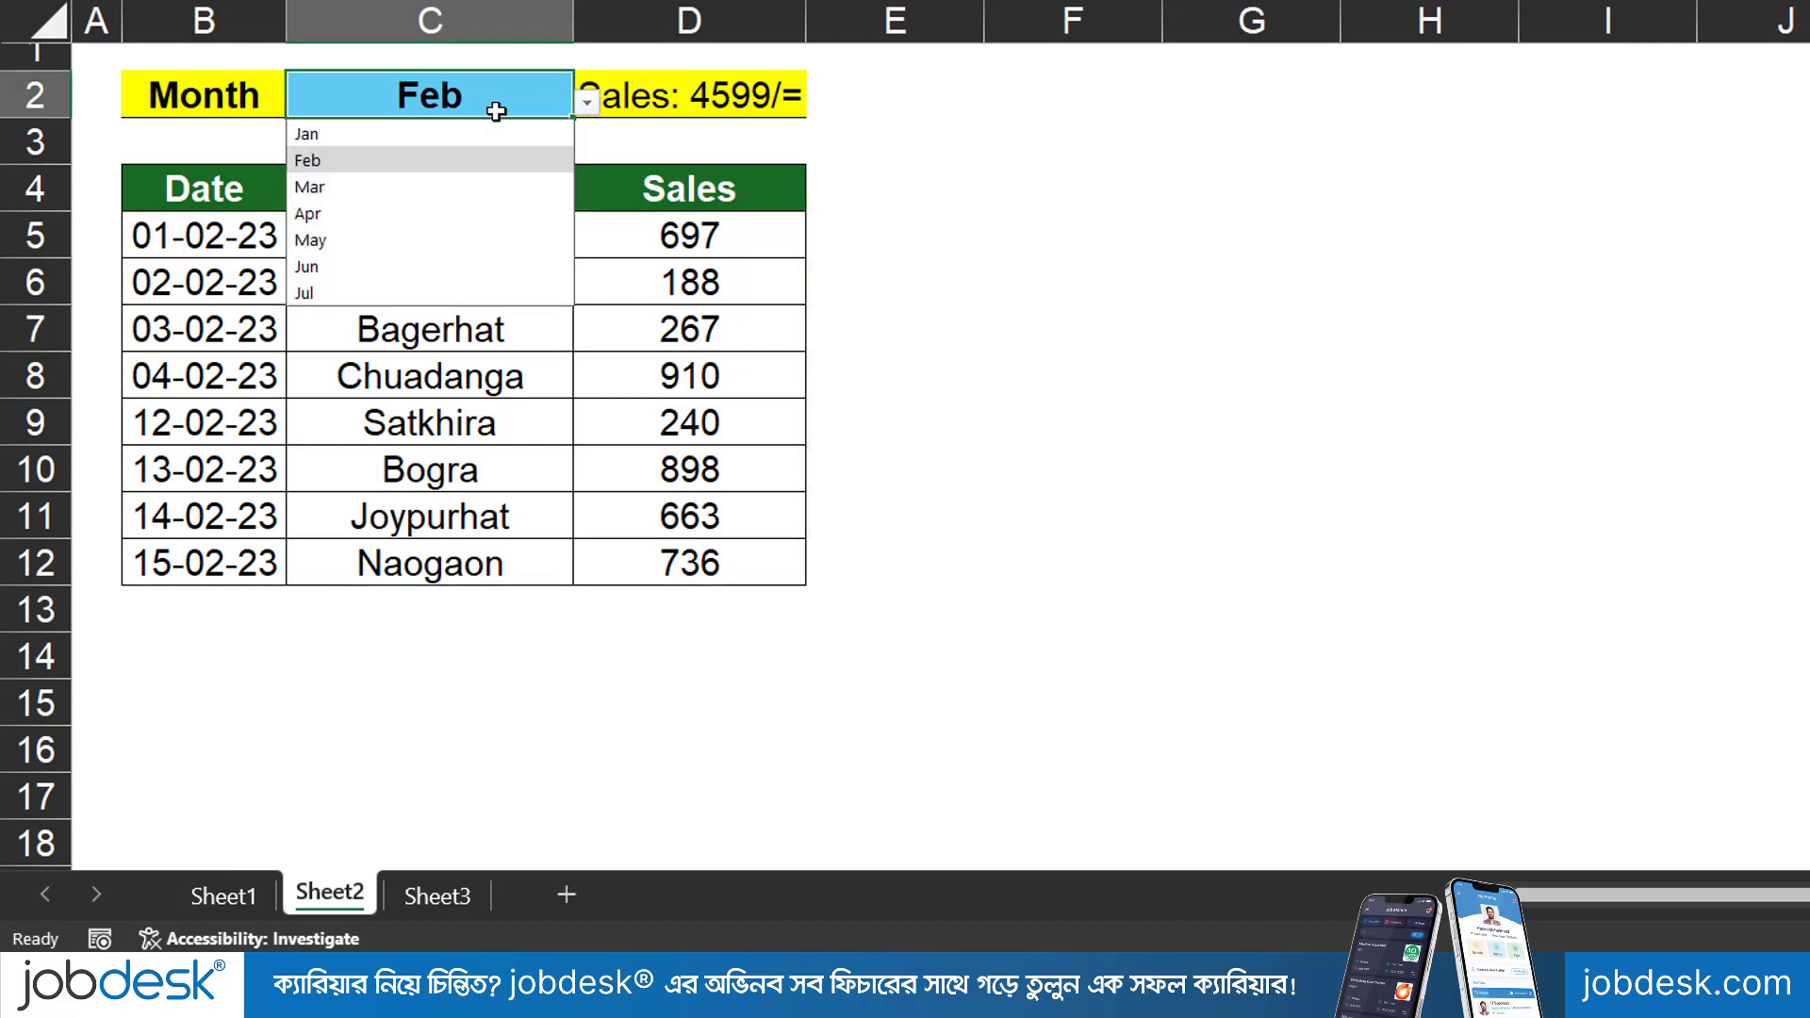
pyautogui.click(376, 188)
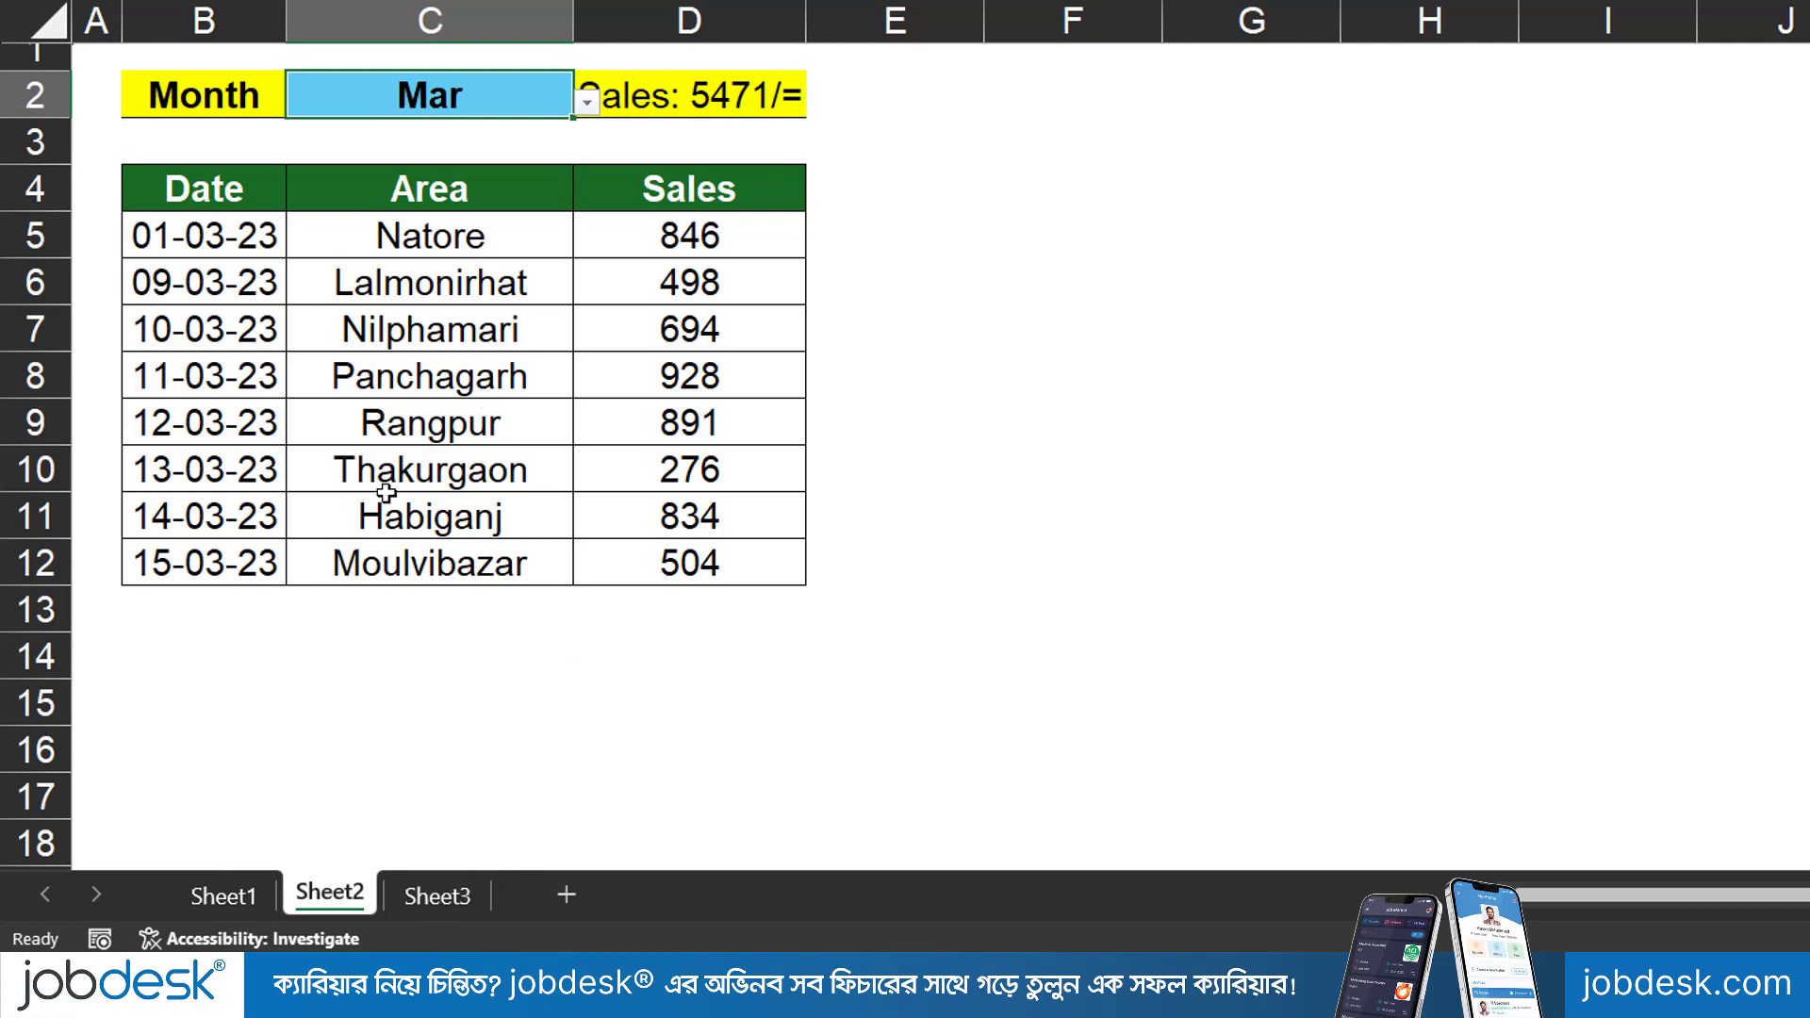
# Clear the report's existing contents from cell B5 and the sales total from cell D2
pyautogui.click(247, 234)
pyautogui.press('Delete')
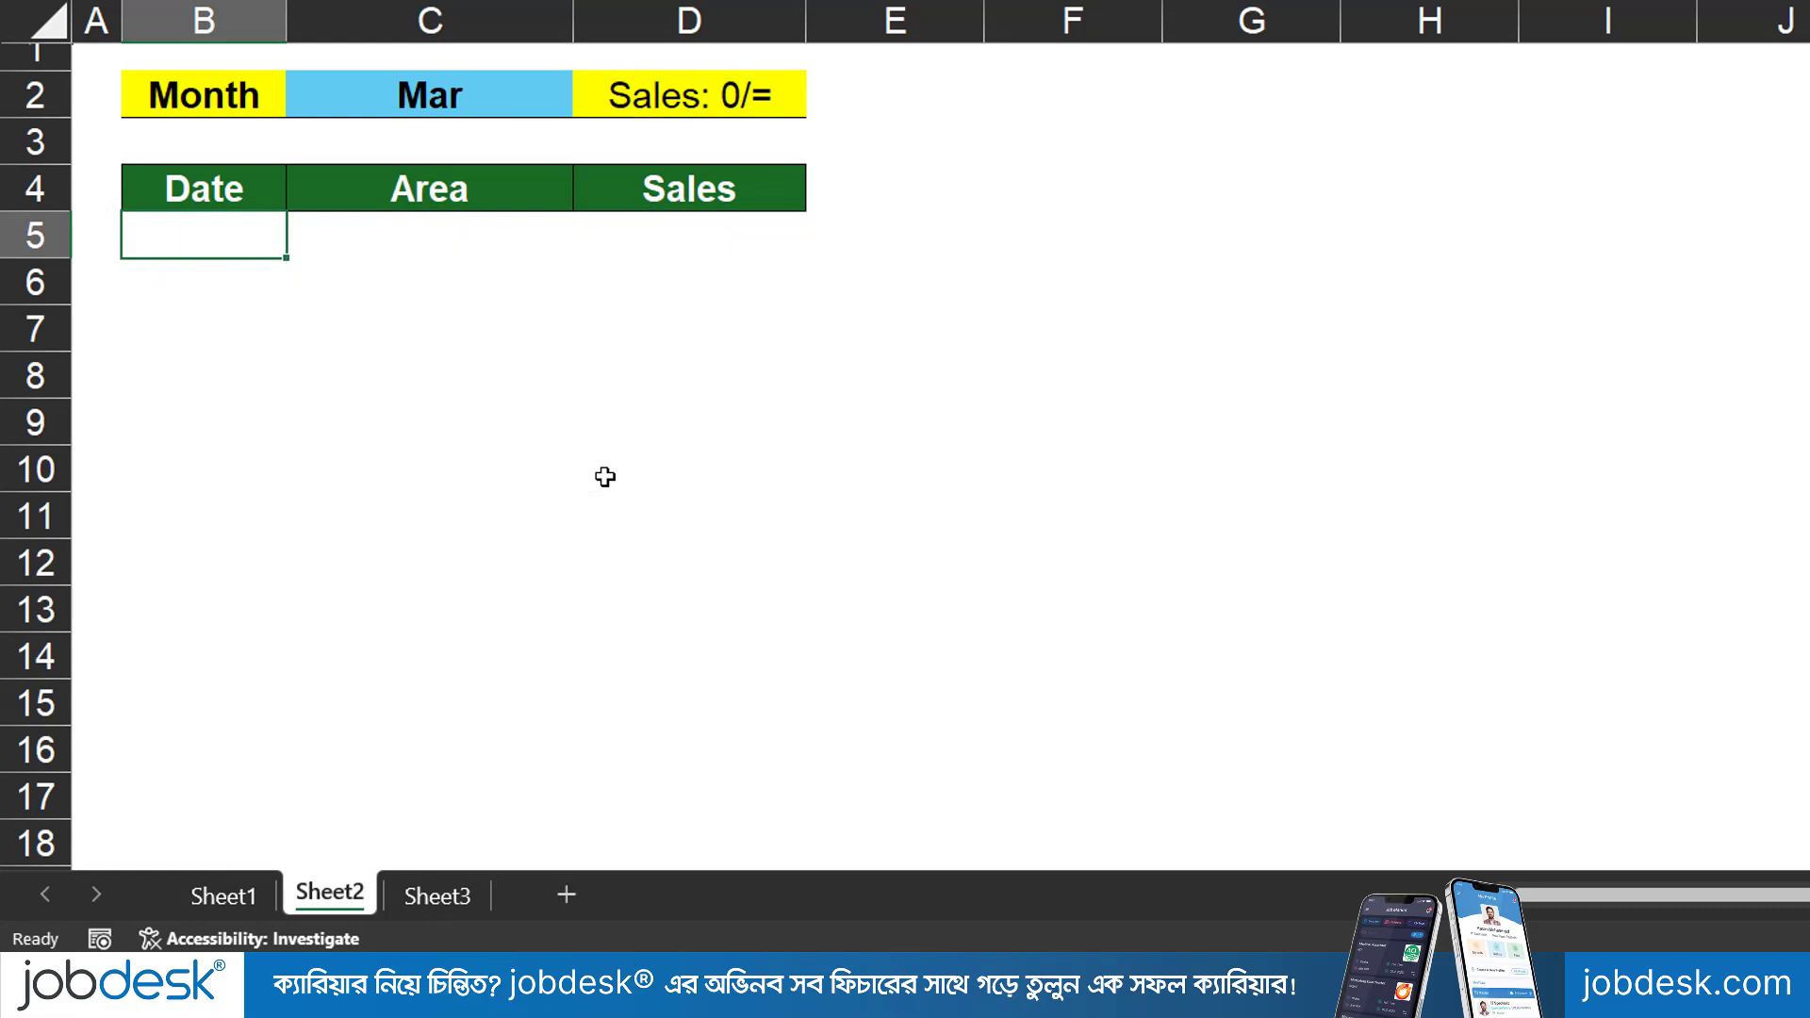
pyautogui.click(617, 474)
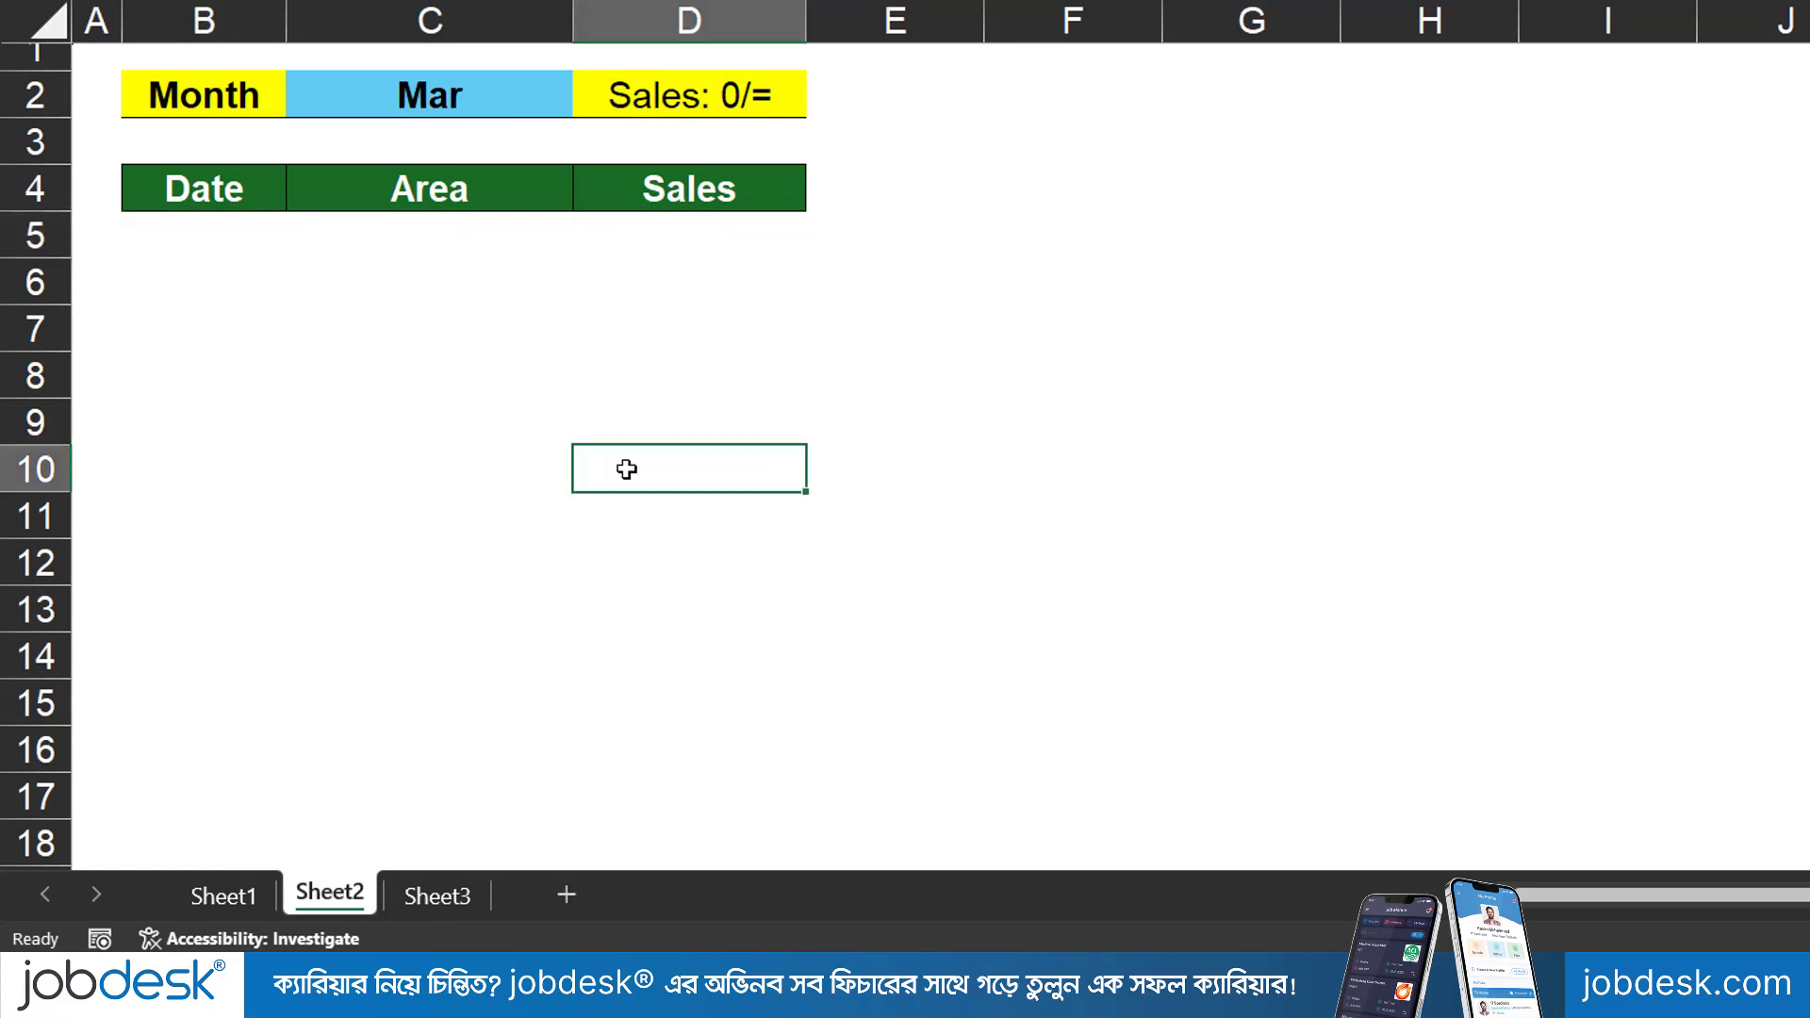
pyautogui.click(691, 97)
pyautogui.press('Delete')
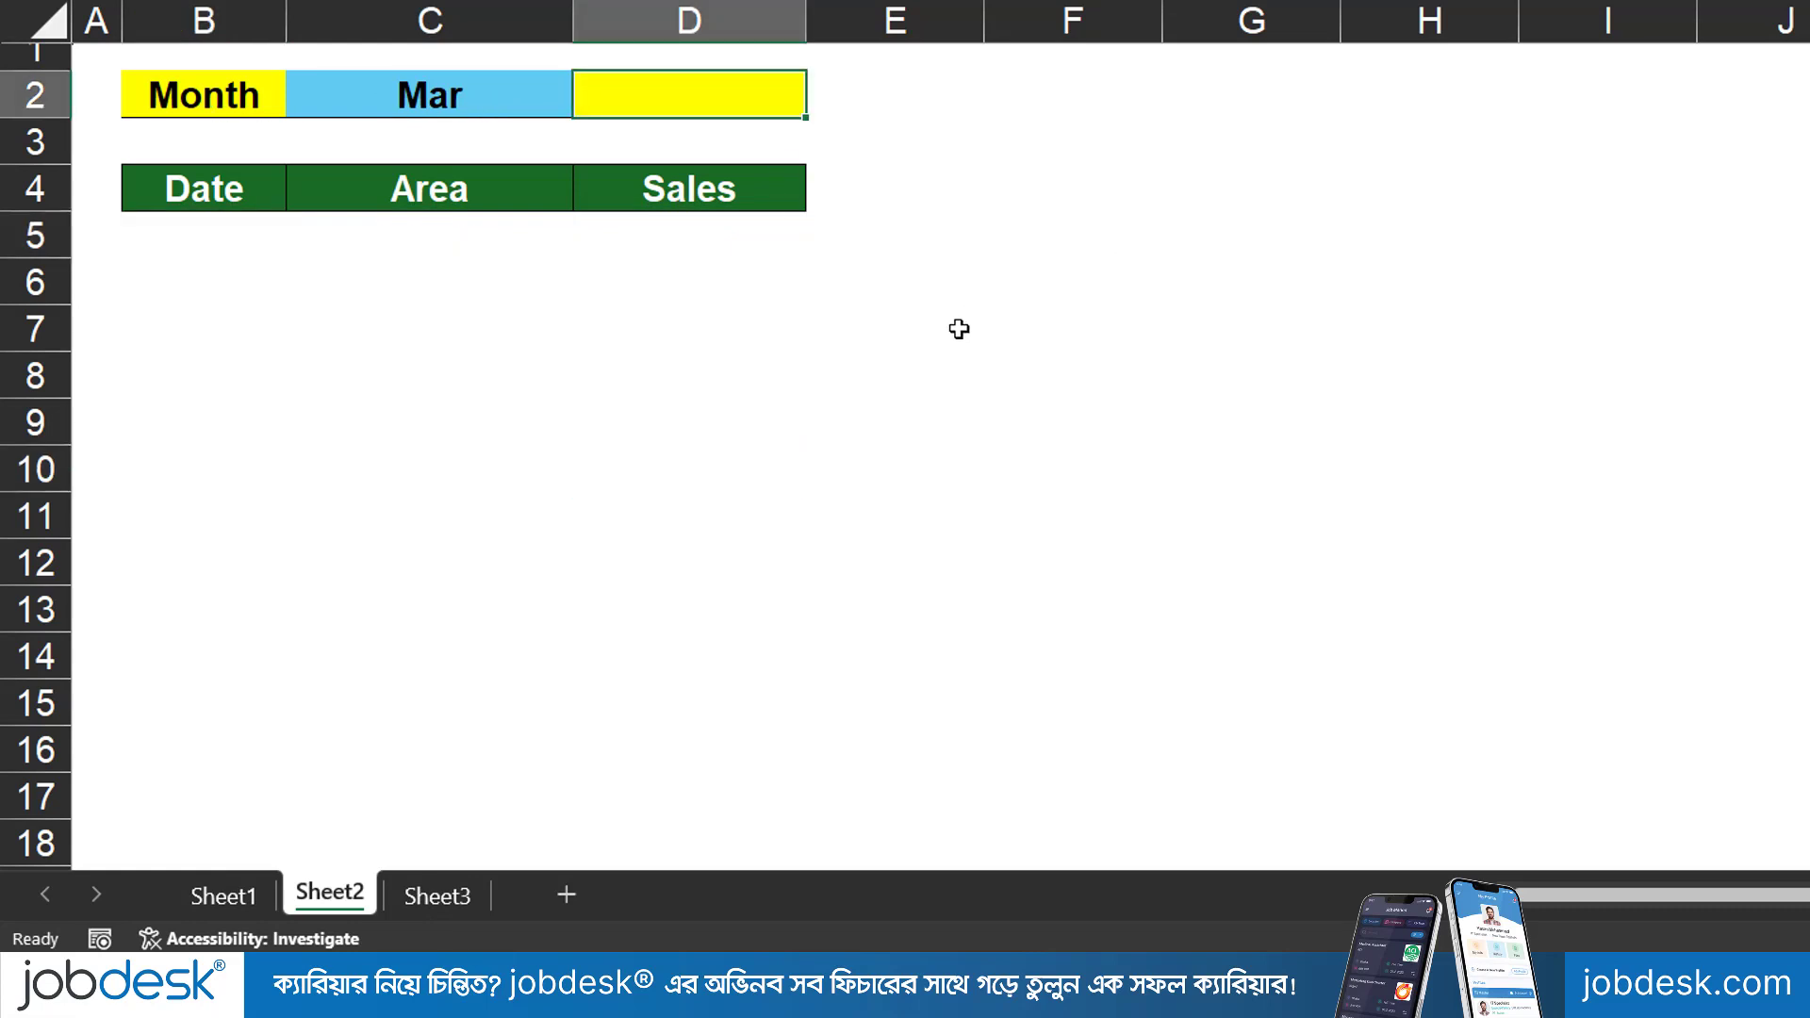
# Review the Date, Area and Sales columns of the source data on Sheet3 and return to Sheet2
pyautogui.click(464, 94)
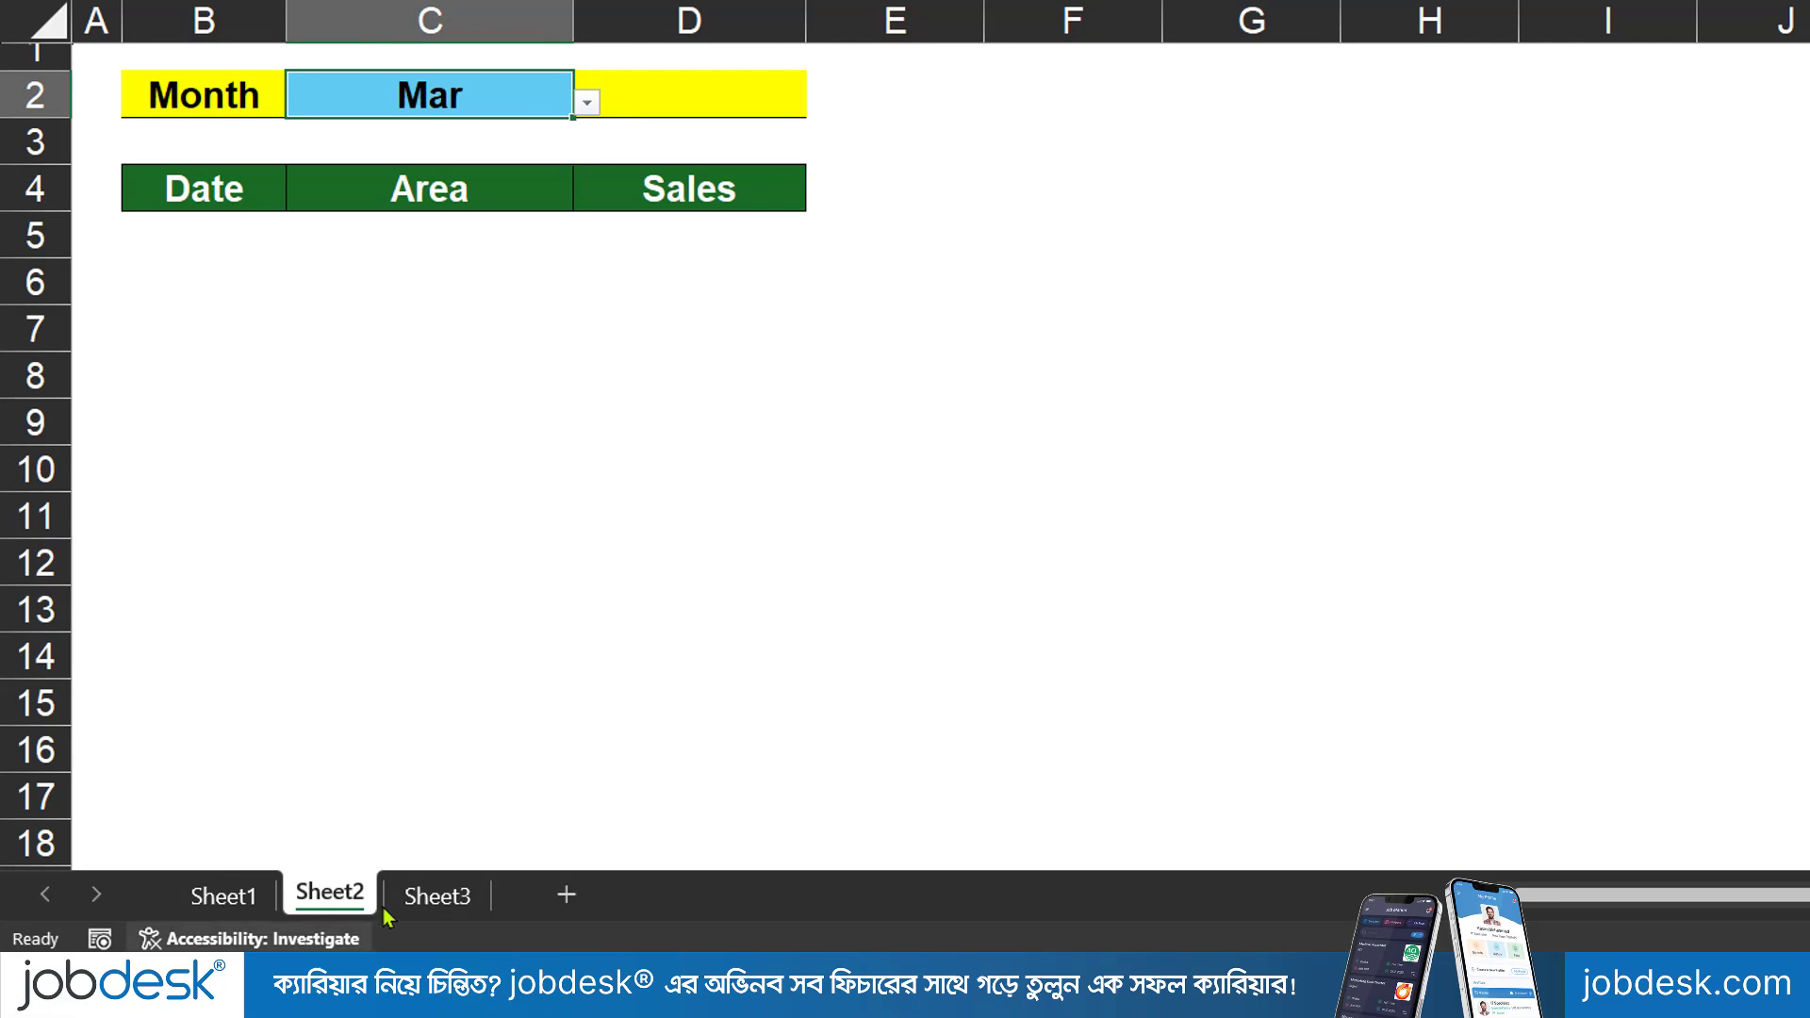
pyautogui.click(437, 895)
pyautogui.click(389, 419)
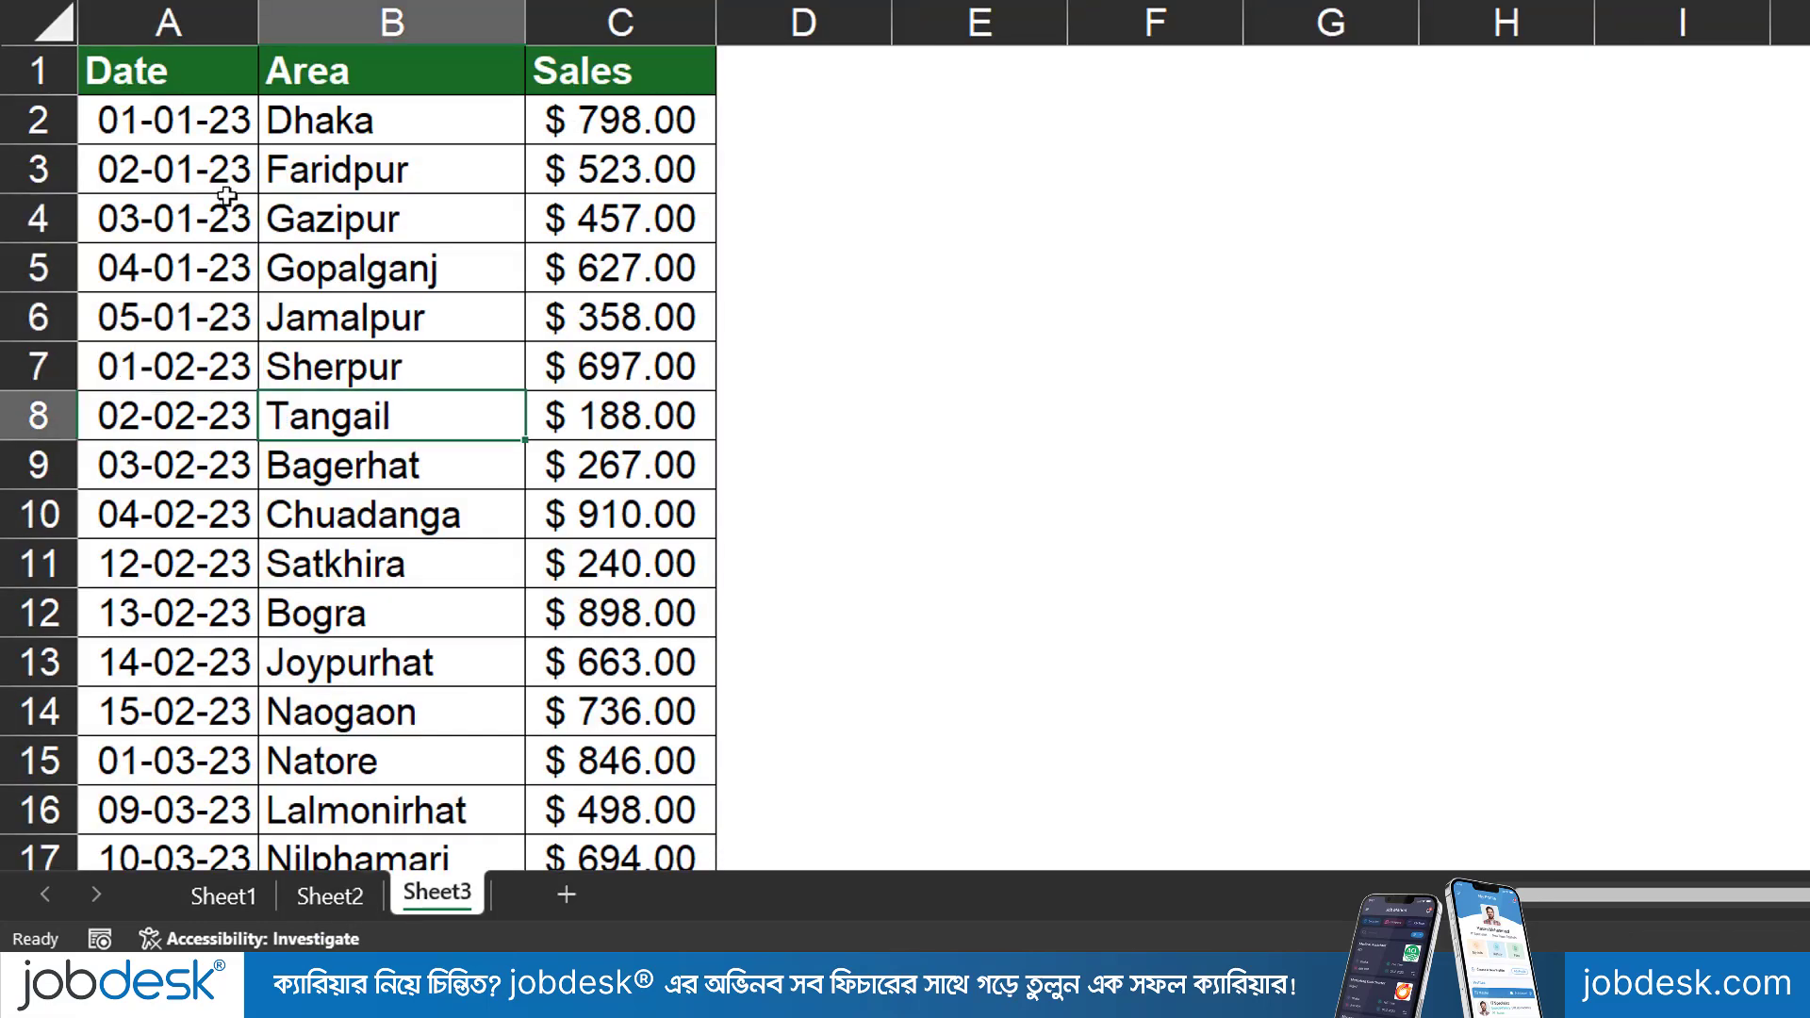
pyautogui.click(188, 120)
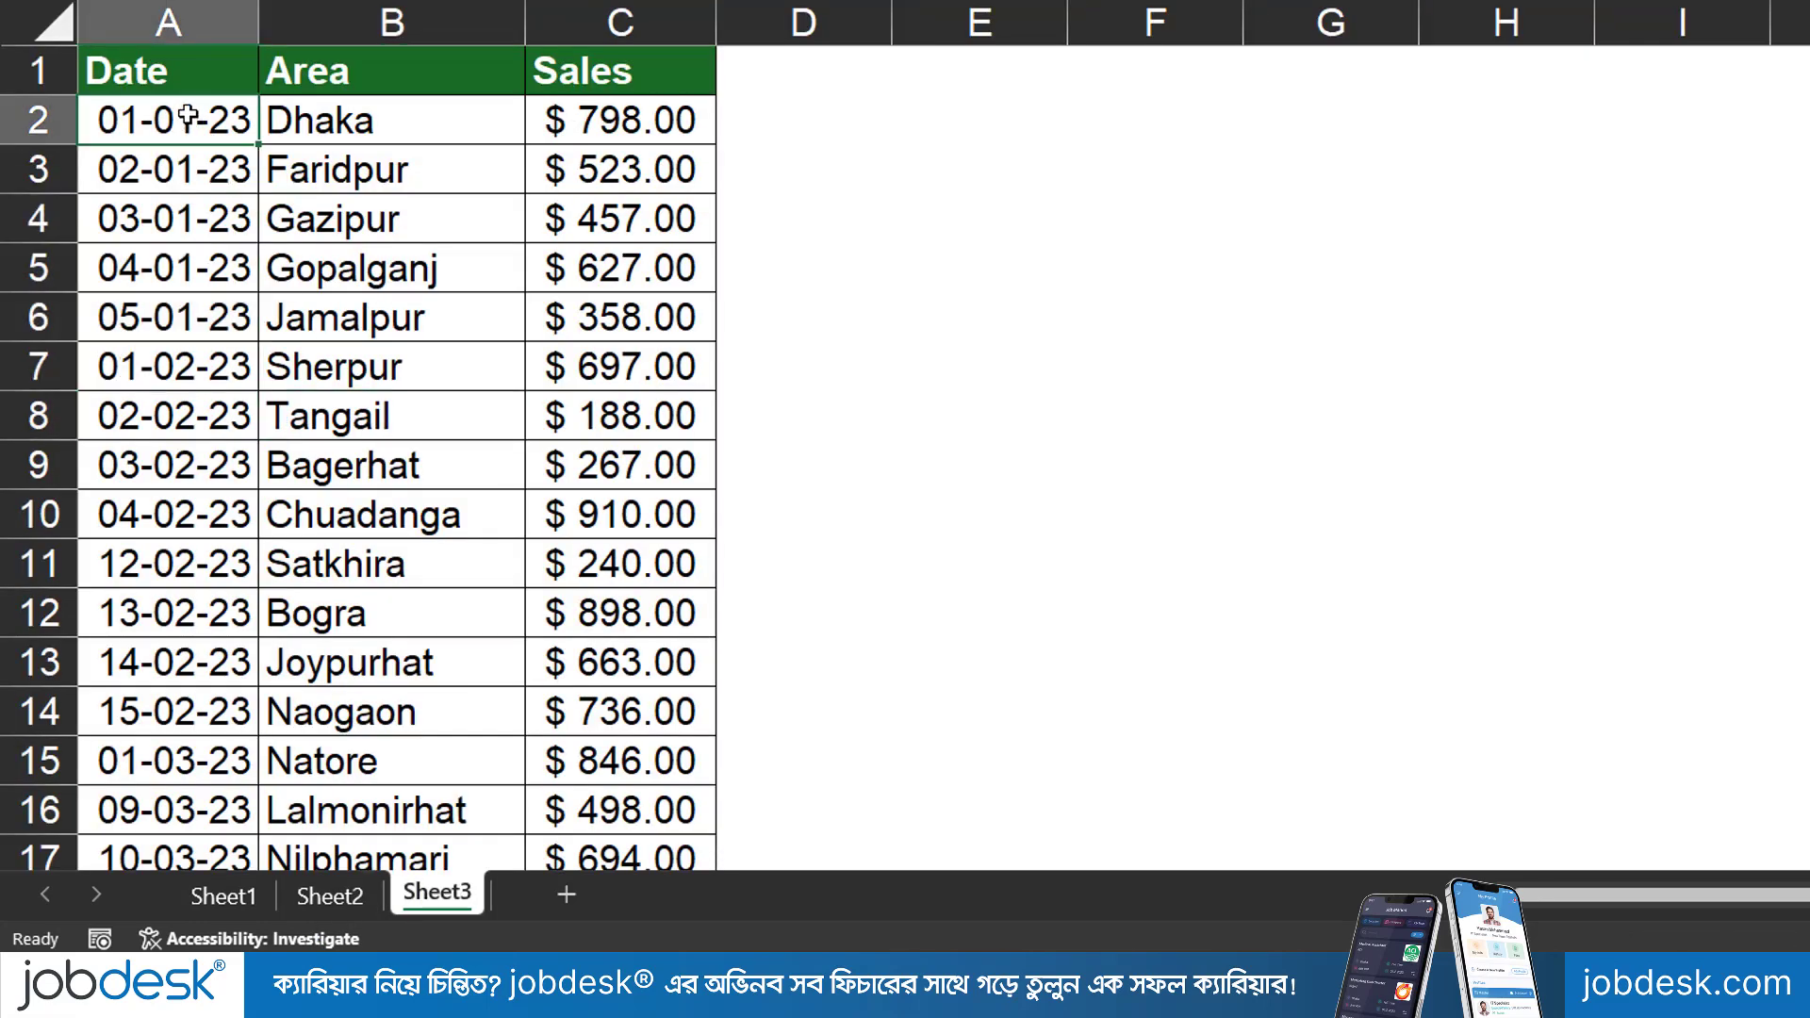
pyautogui.moveTo(188, 119); pyautogui.dragTo(184, 415)
pyautogui.moveTo(372, 123); pyautogui.dragTo(389, 413)
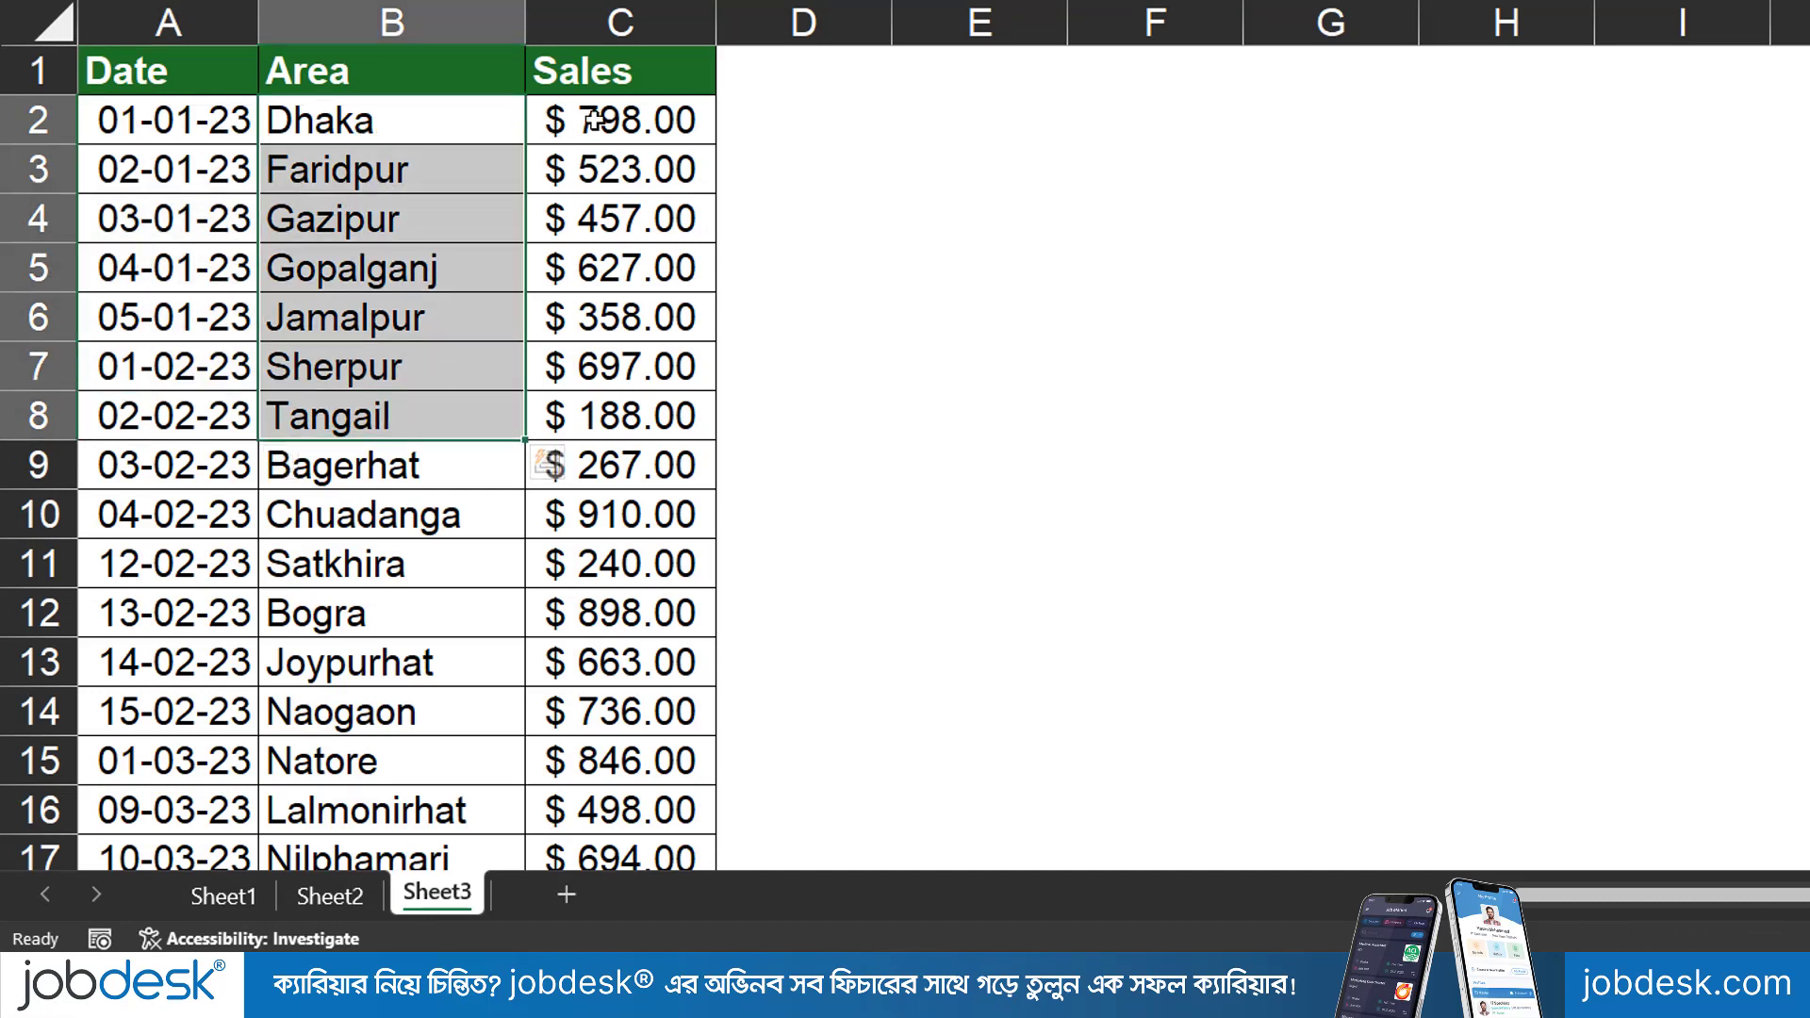
pyautogui.moveTo(599, 120); pyautogui.dragTo(594, 405)
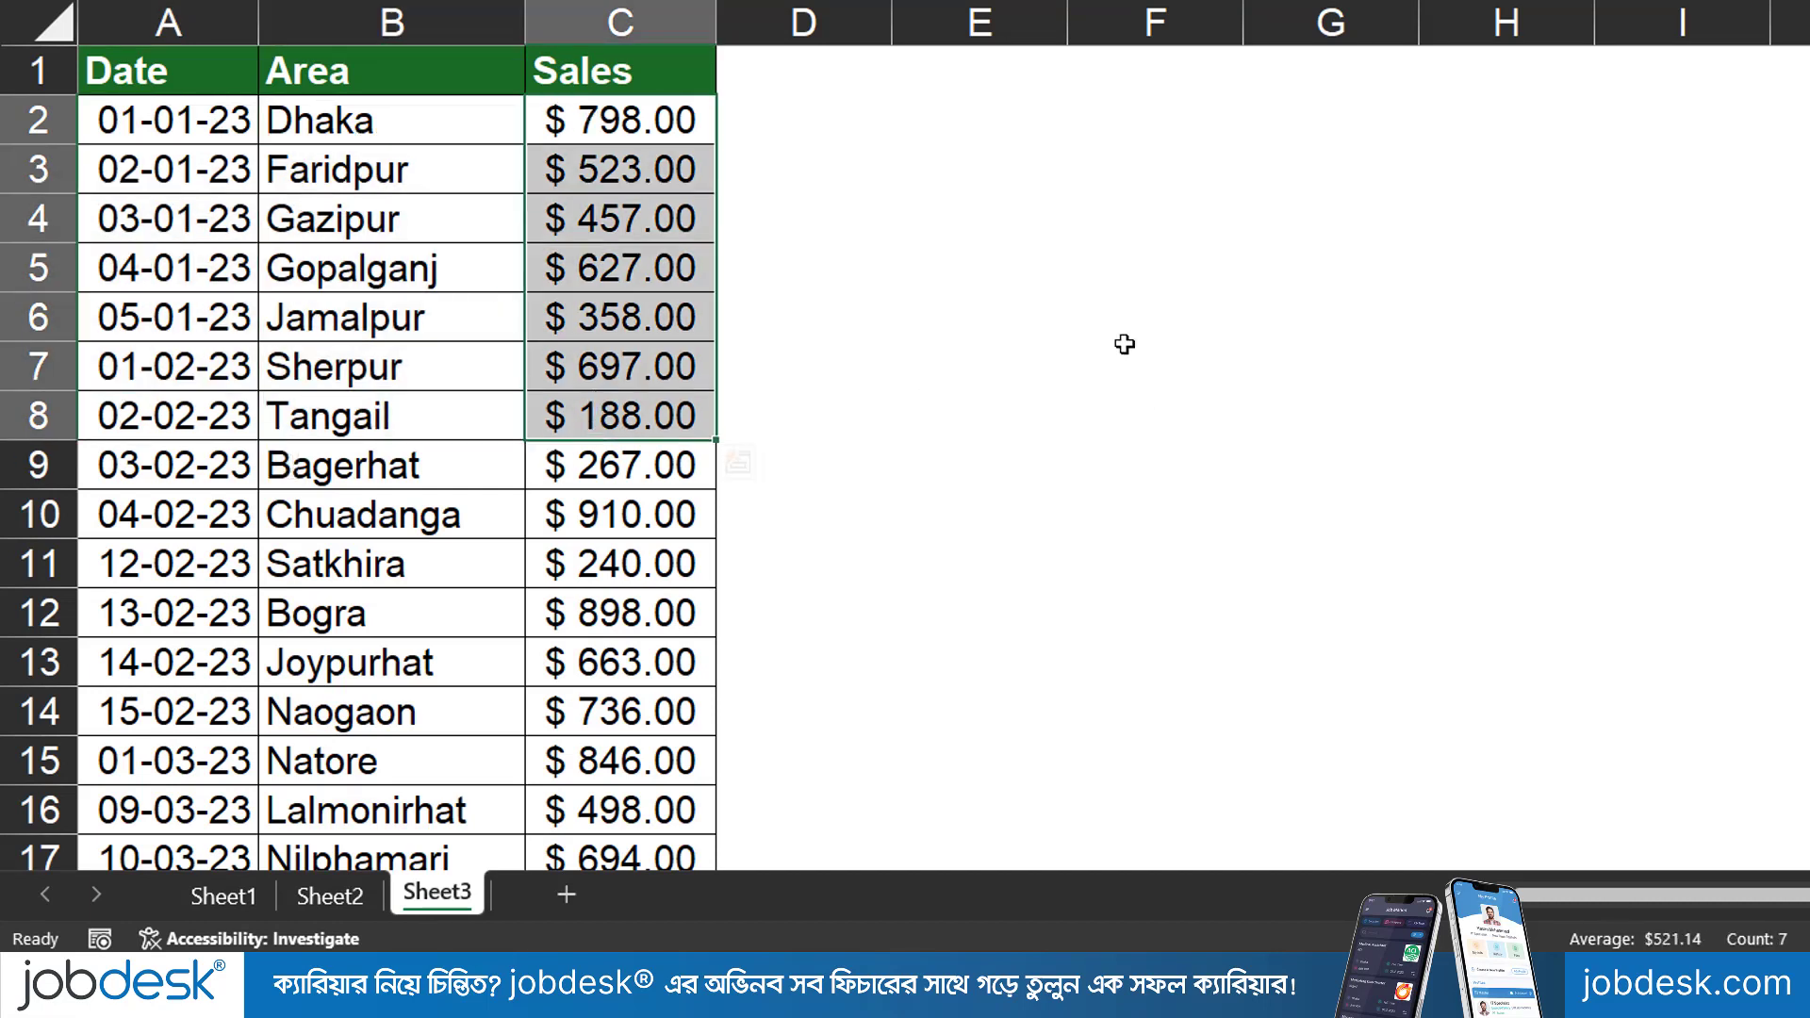
pyautogui.click(330, 895)
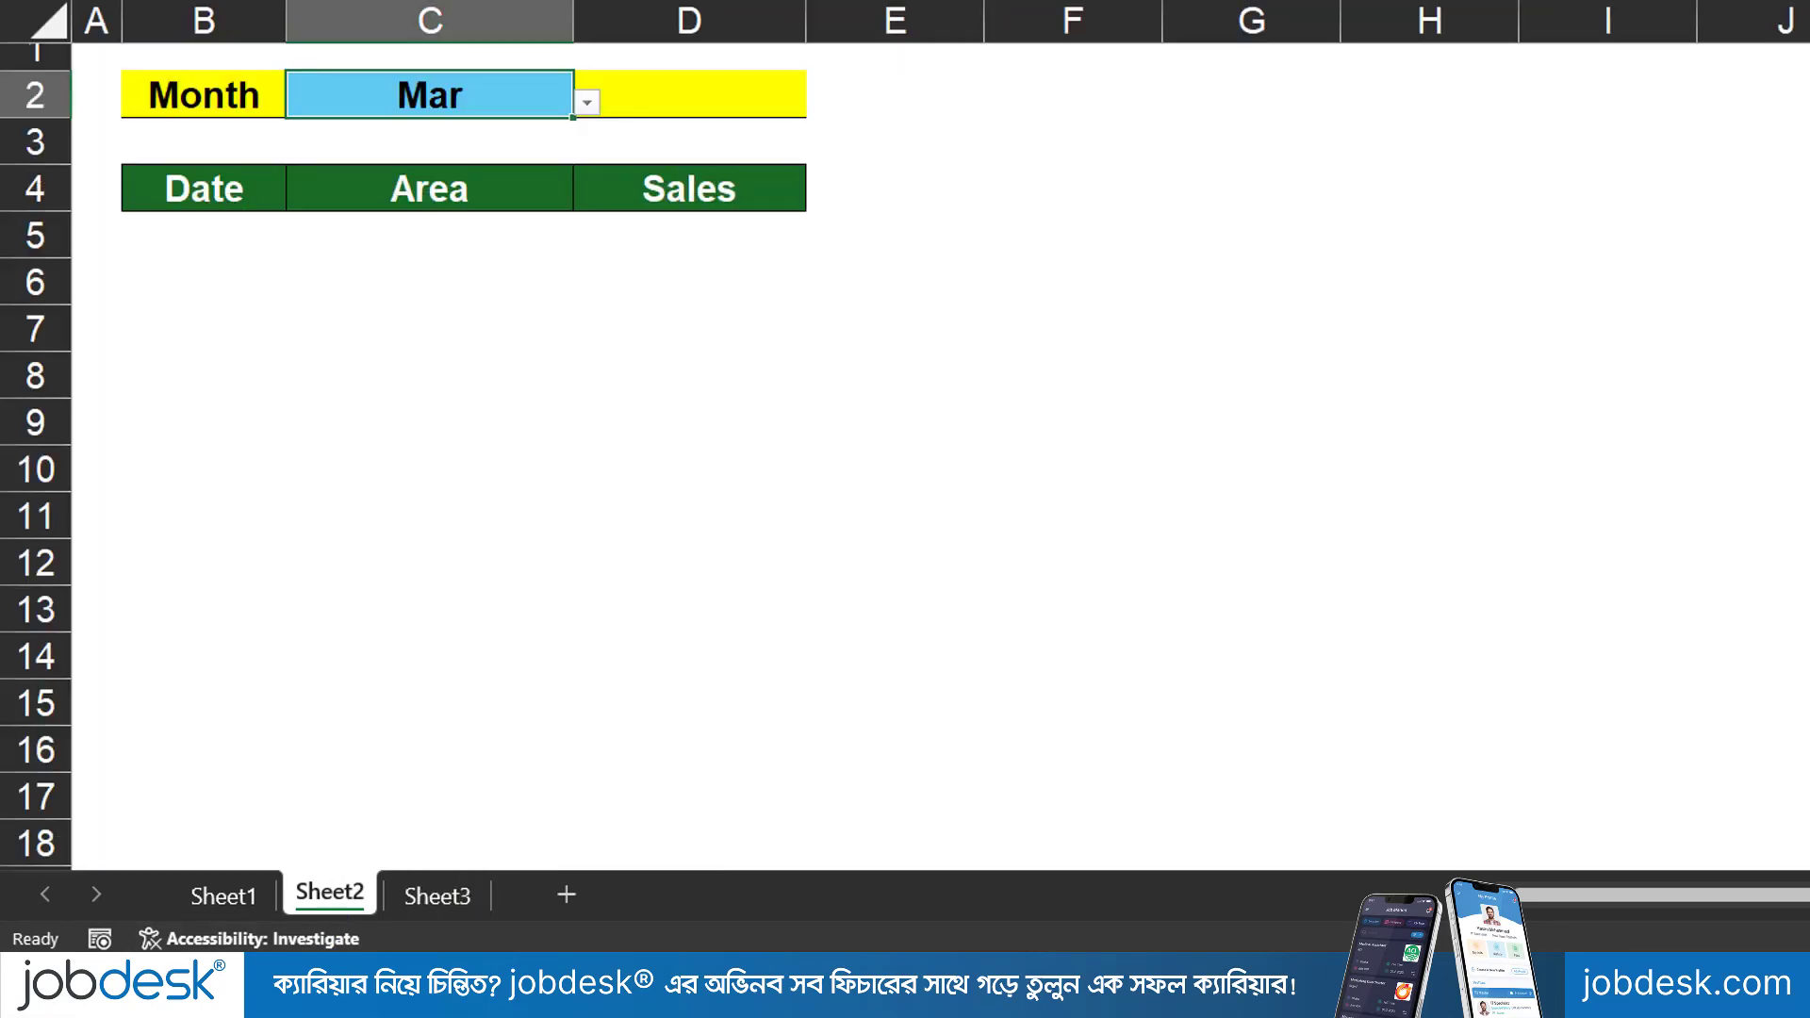
# Compare the source header row A1:C1 on Sheet3 with the report headers in B4:D4 on Sheet2
pyautogui.click(436, 894)
pyautogui.moveTo(195, 71); pyautogui.dragTo(537, 71)
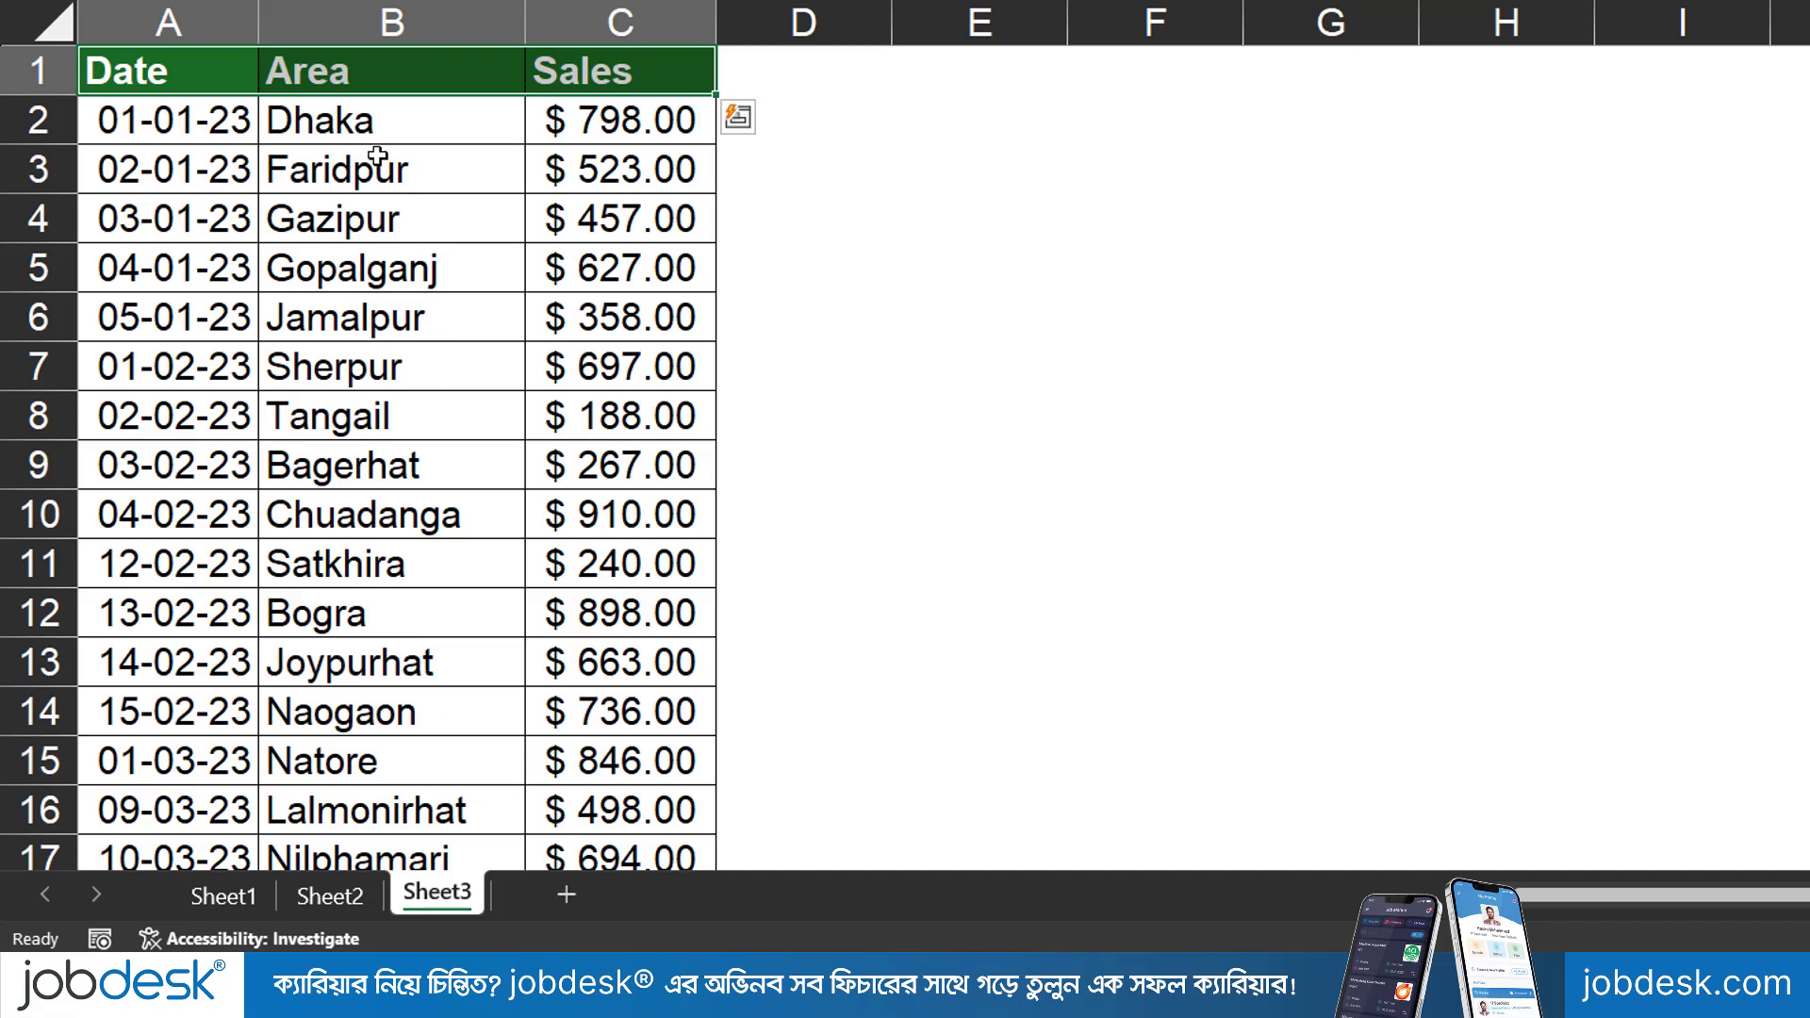
pyautogui.click(330, 893)
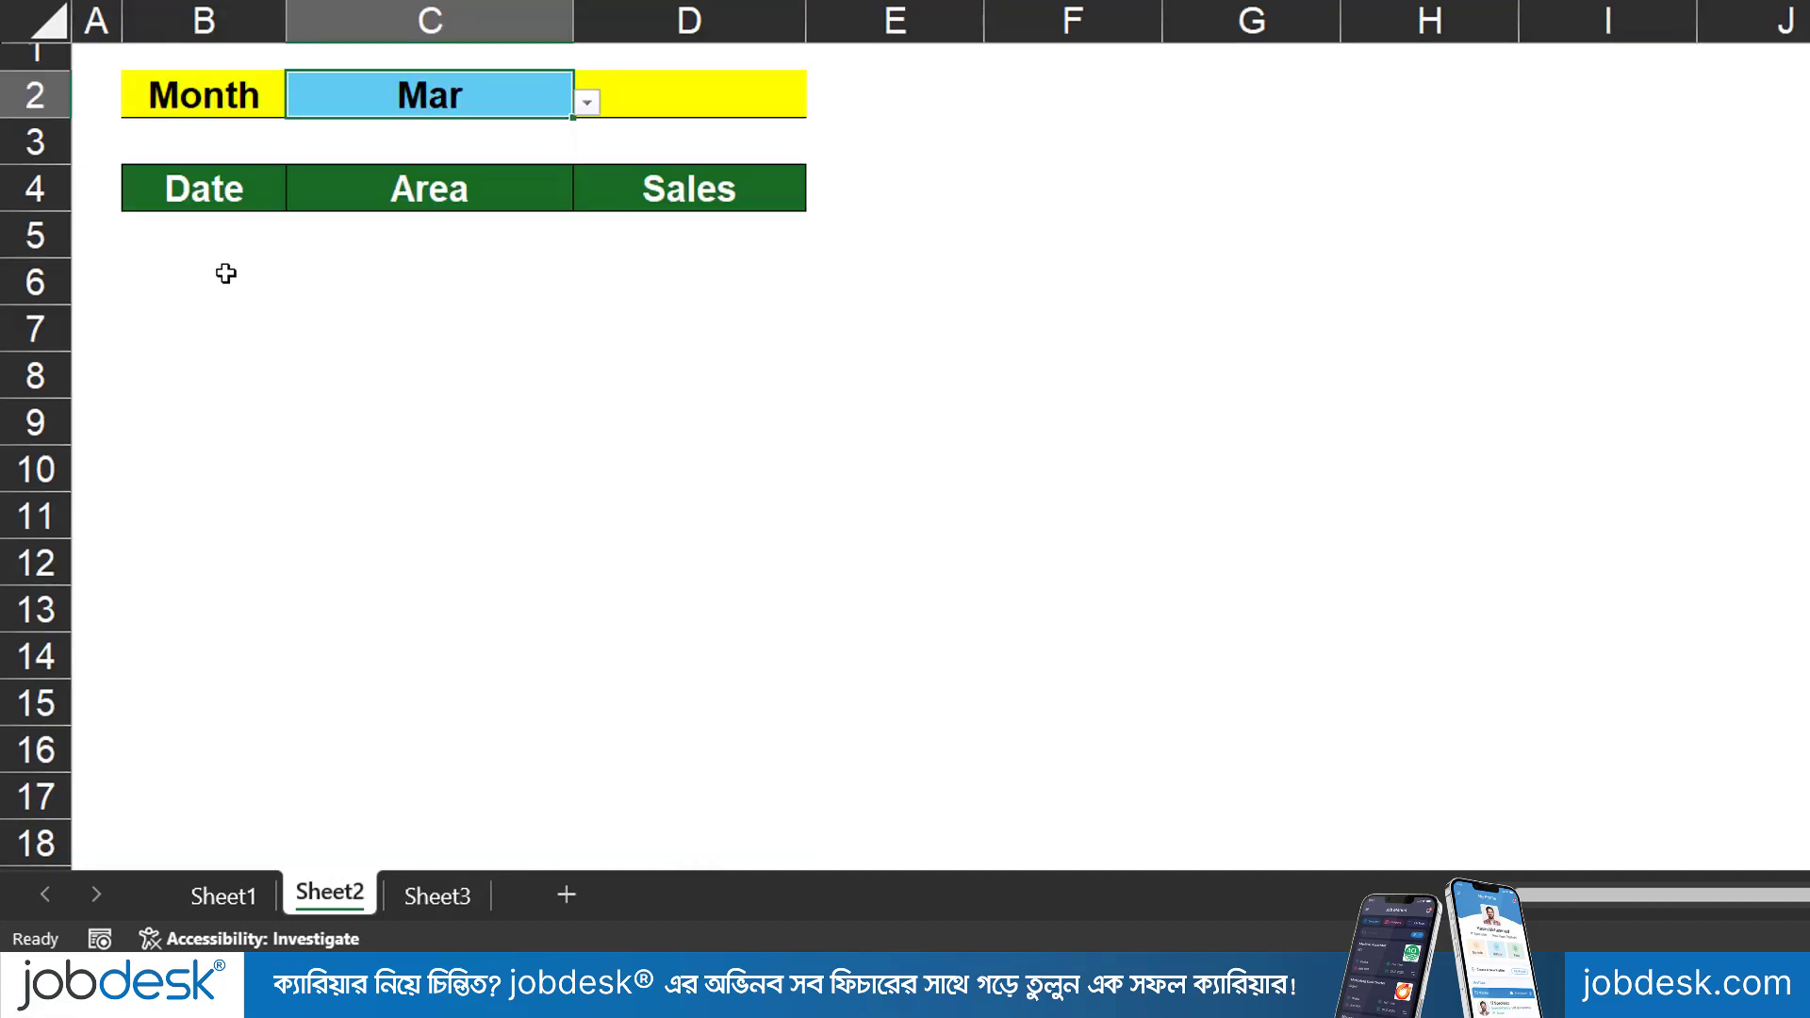
pyautogui.moveTo(198, 210); pyautogui.dragTo(684, 196)
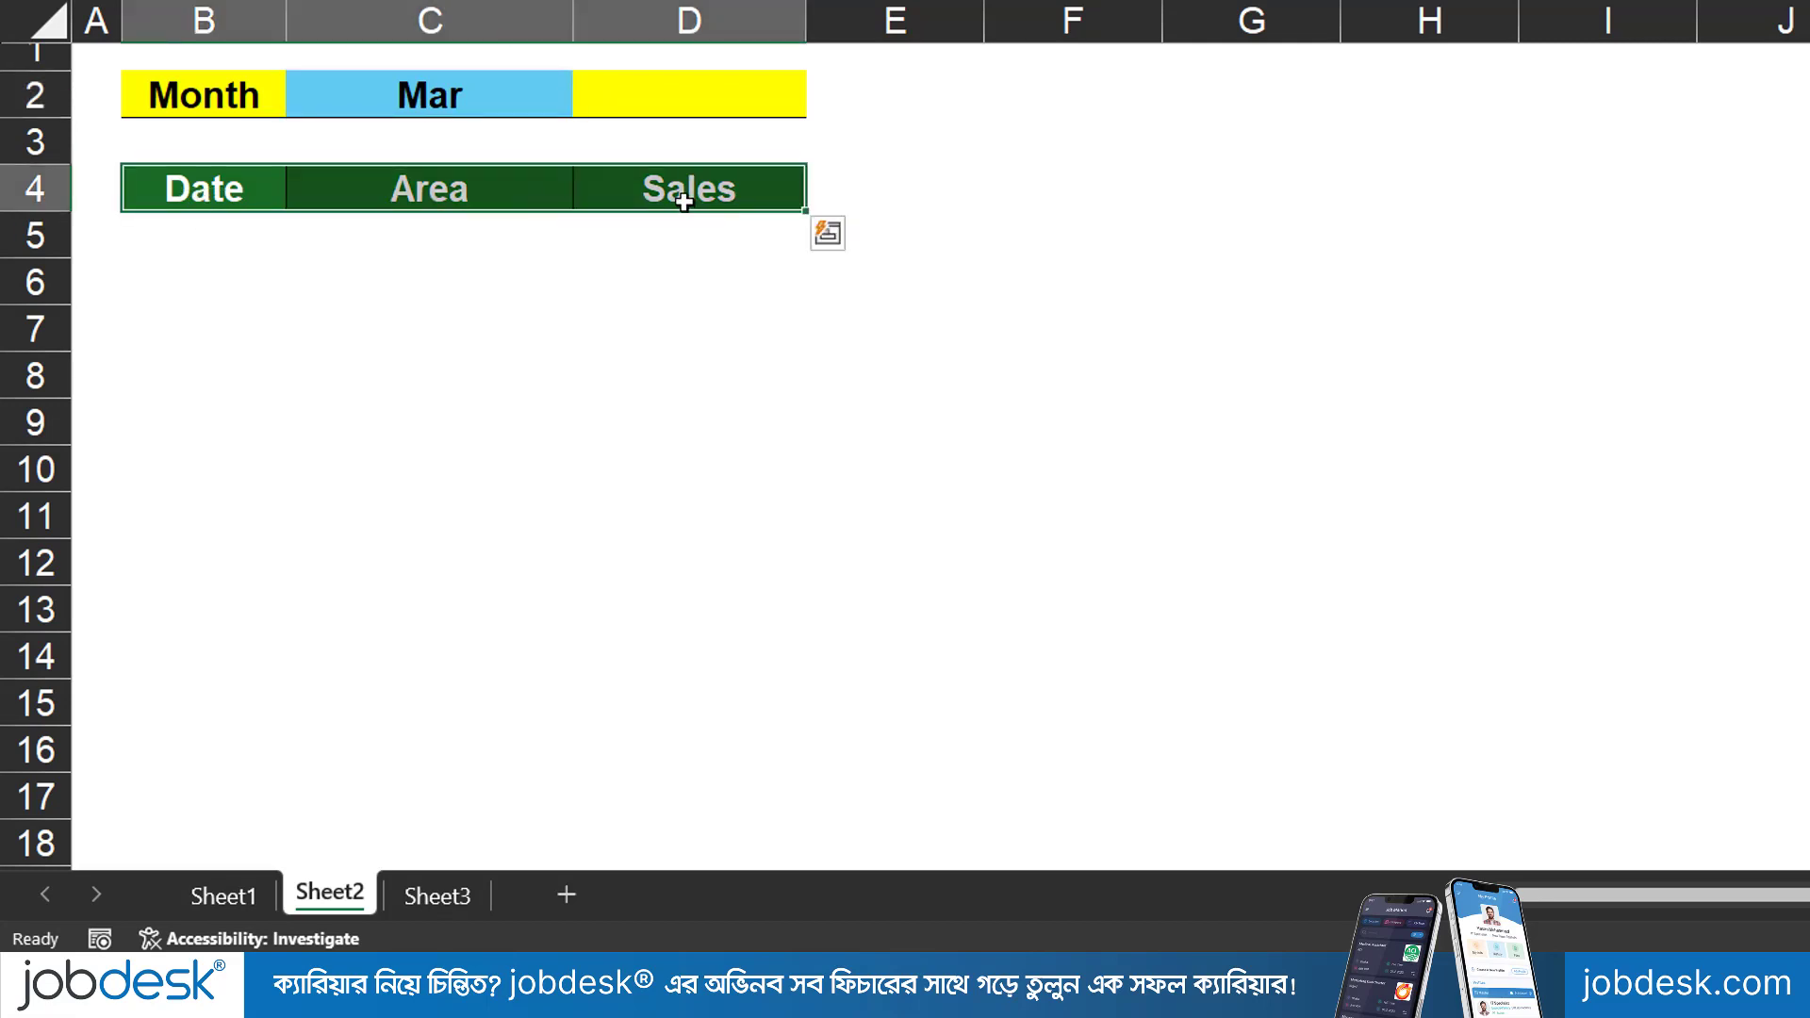
pyautogui.click(429, 328)
# Review the month choices offered by the drop-down in cell C2 without changing the selection
pyautogui.click(188, 111)
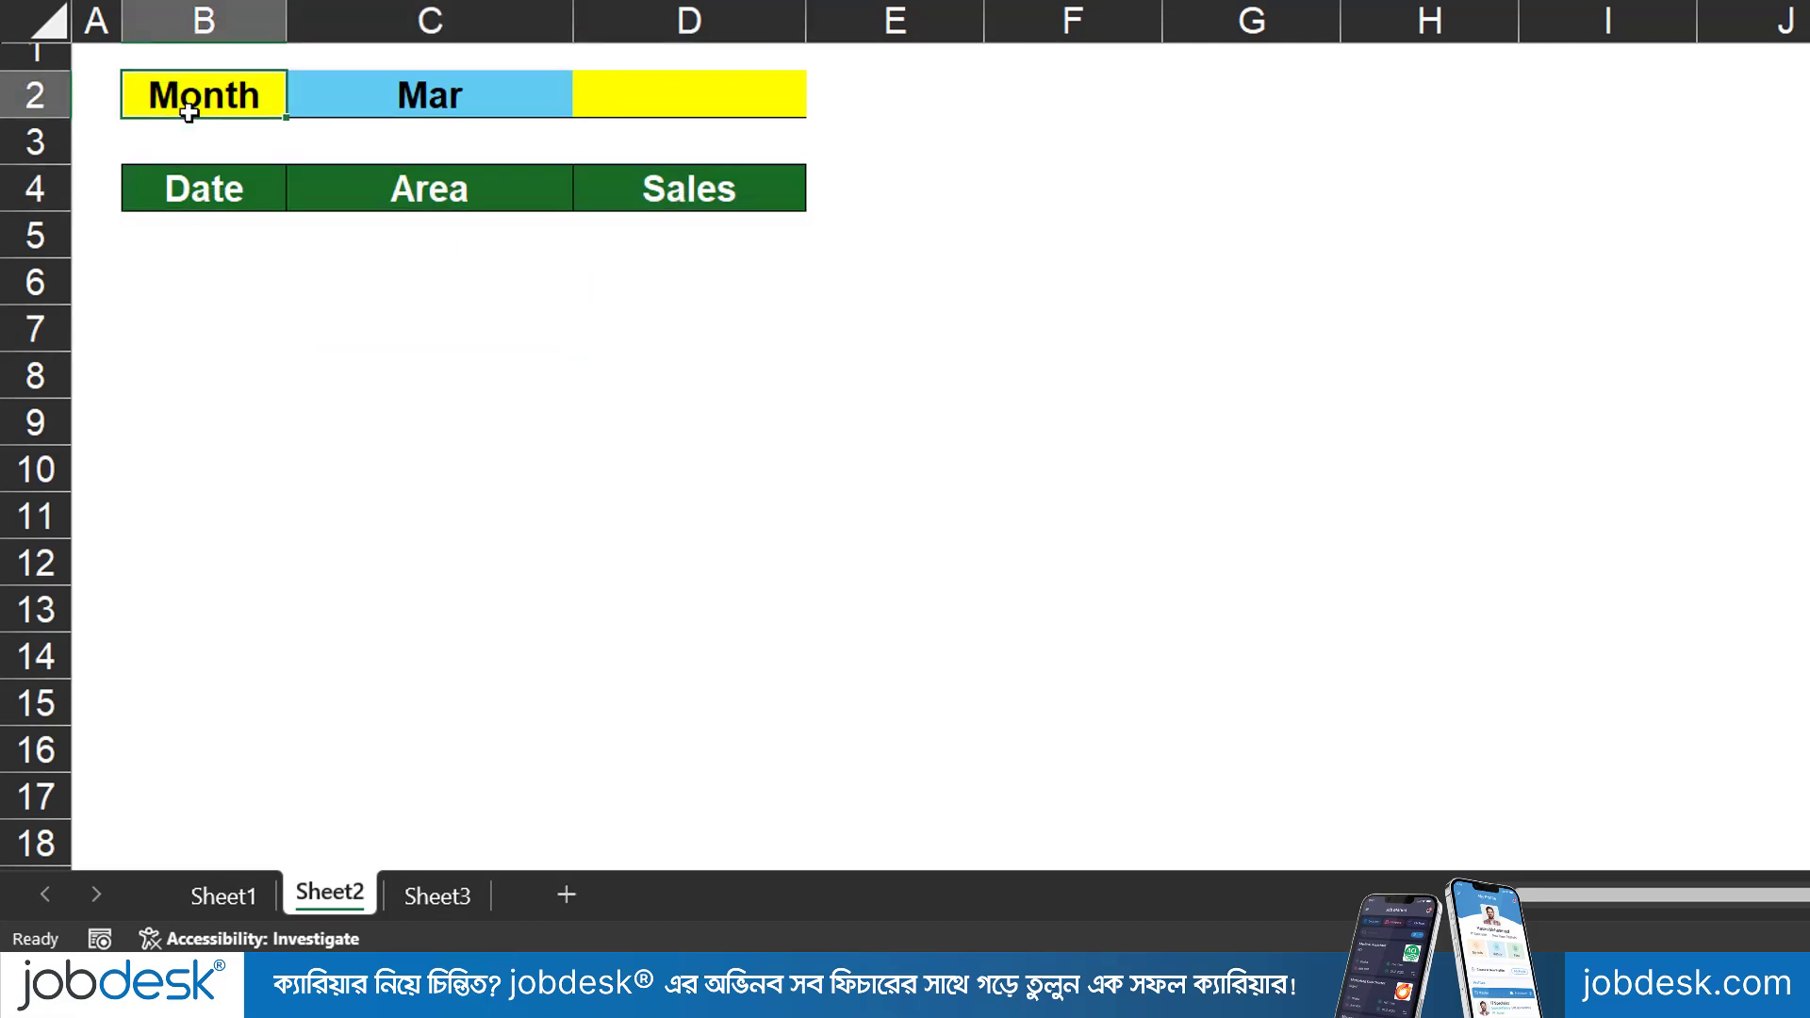
pyautogui.click(432, 99)
pyautogui.click(587, 104)
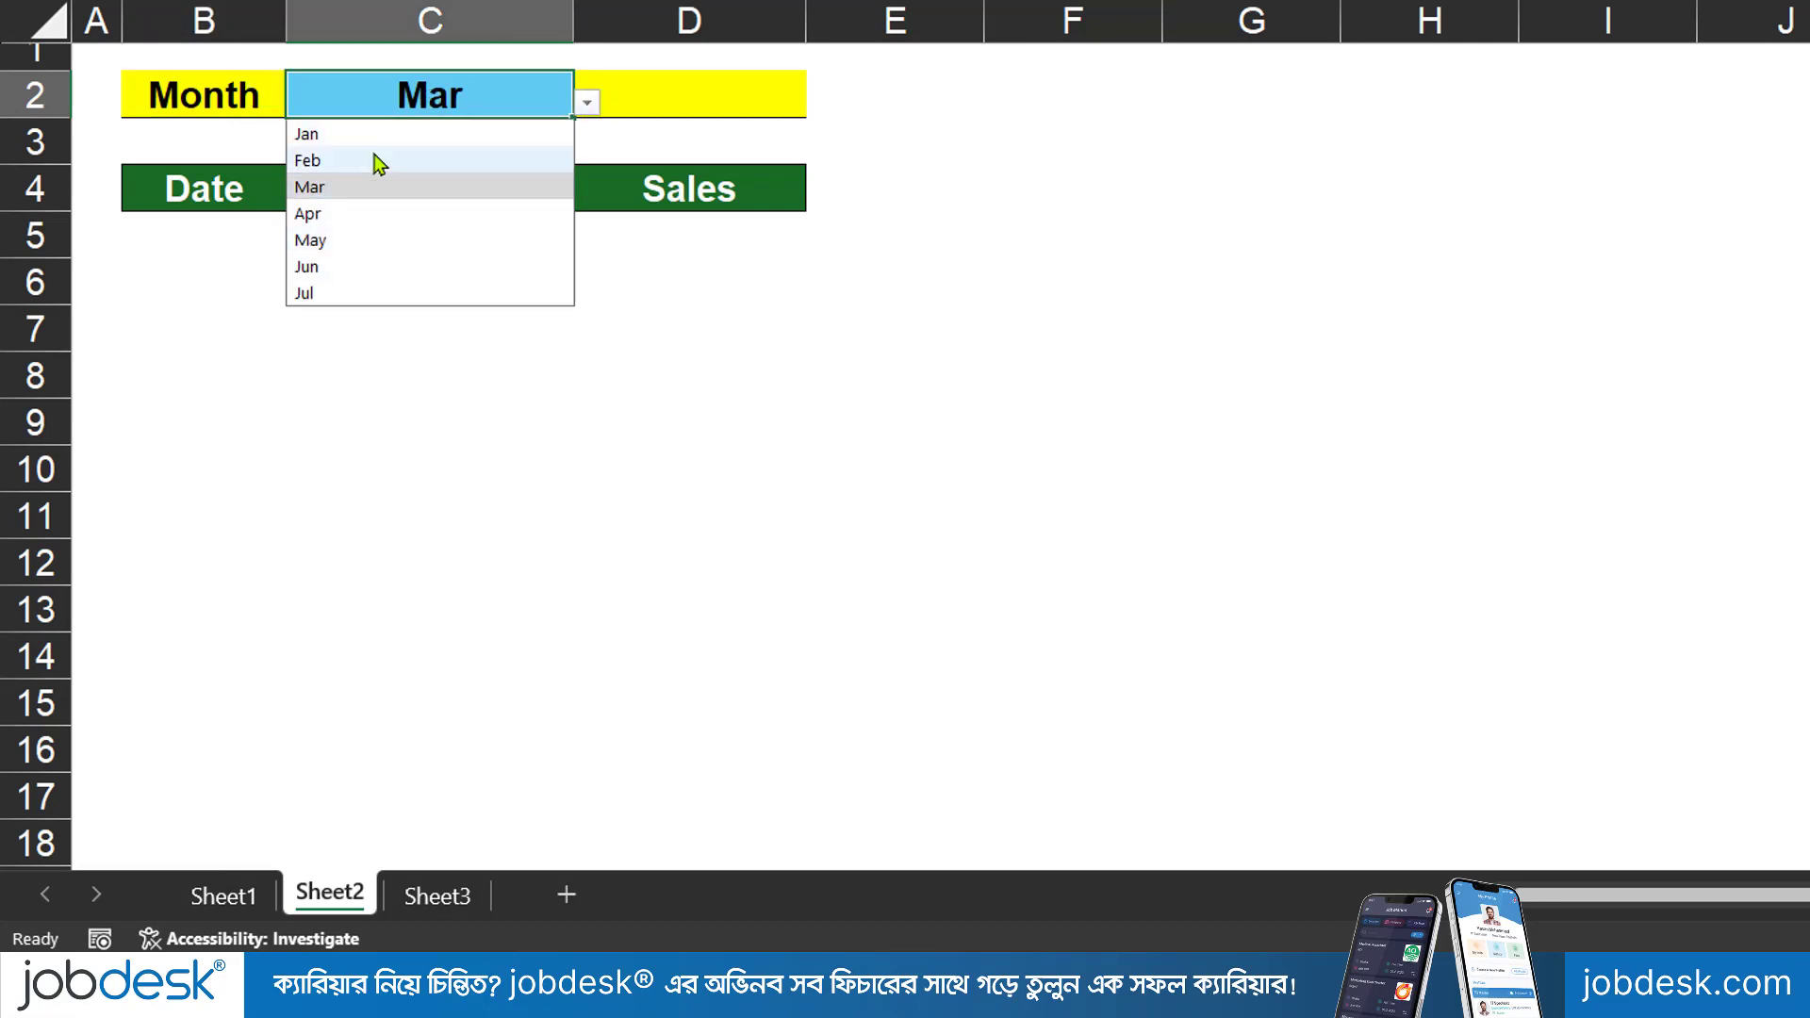
pyautogui.click(873, 435)
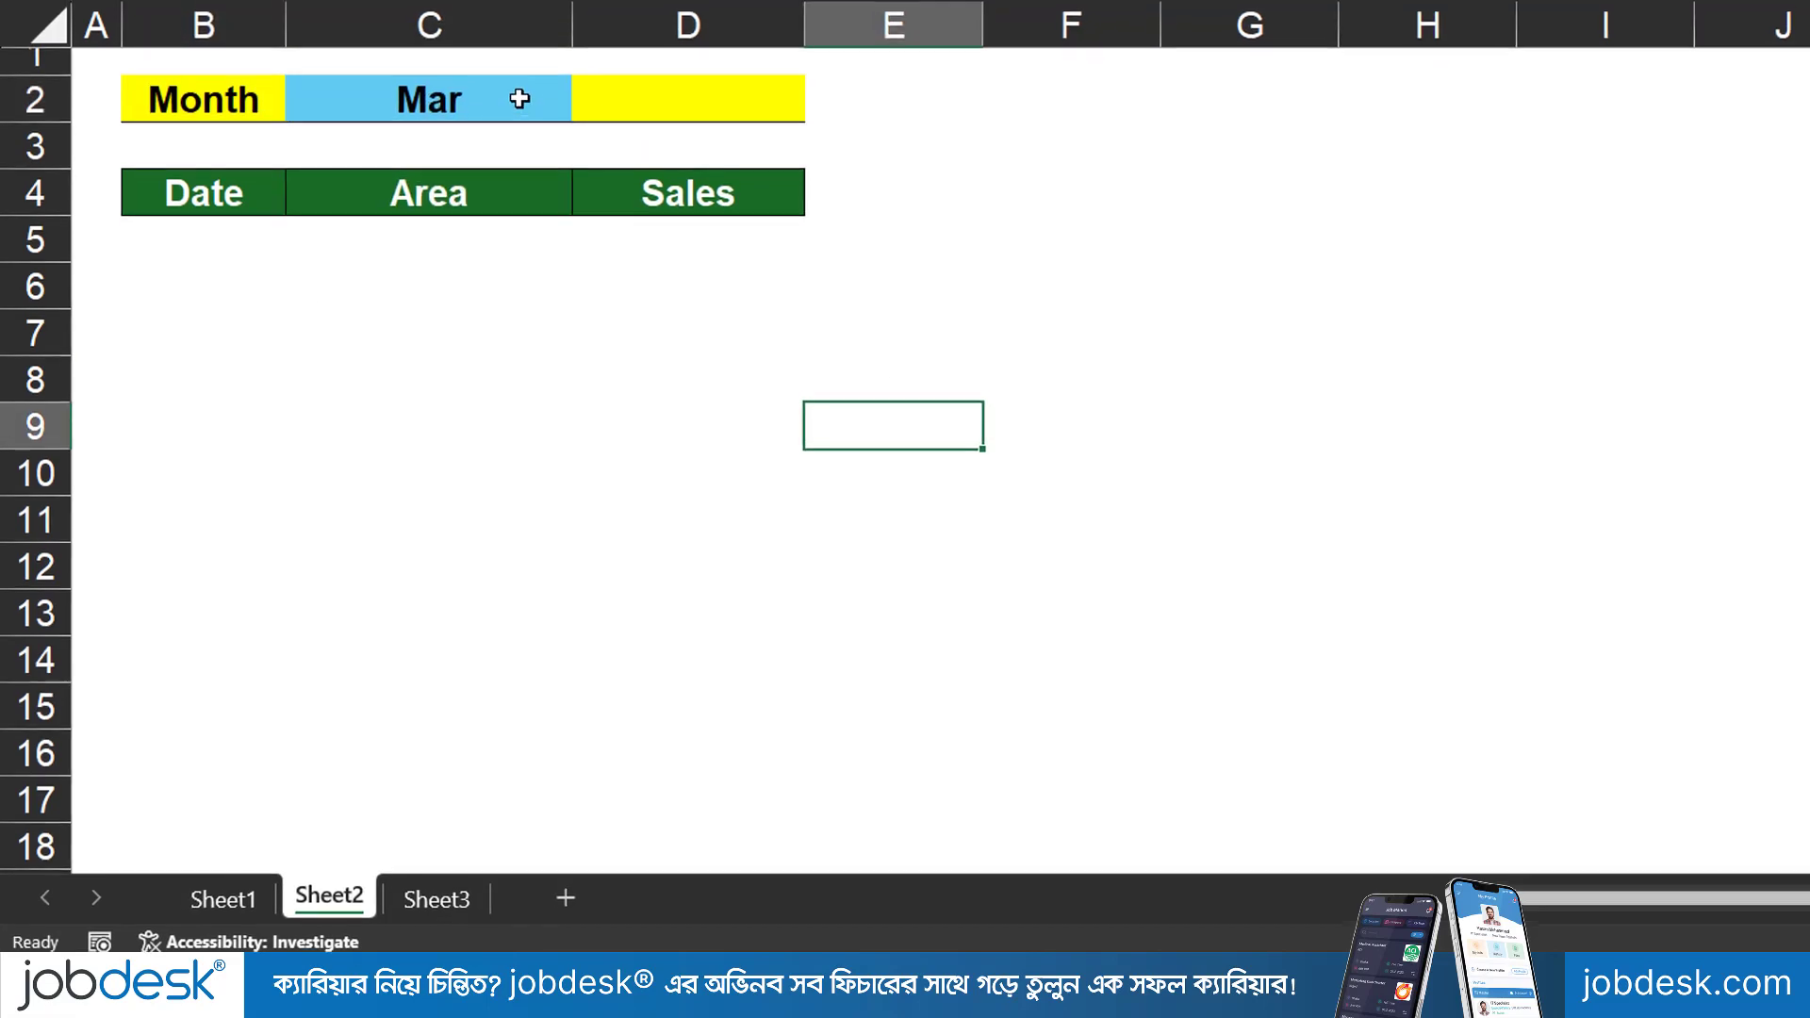
# Open the data validation settings of cell C2 and choose List as the allowed type
pyautogui.click(509, 94)
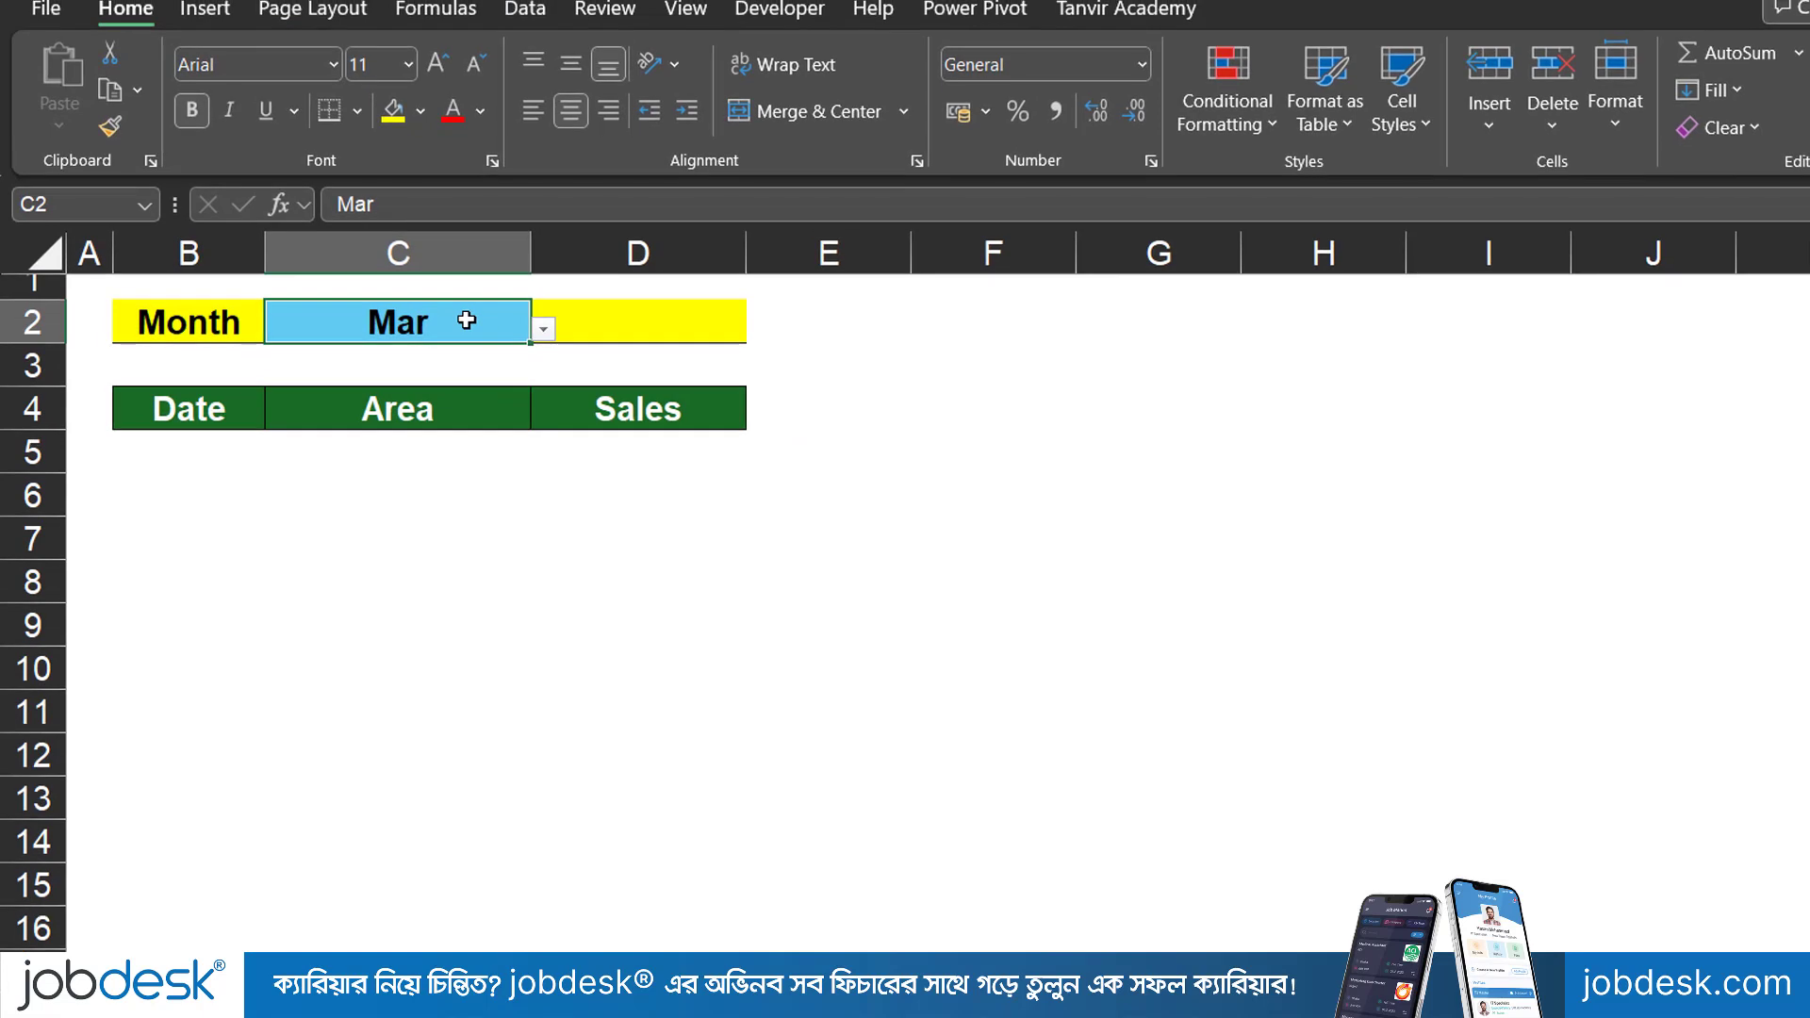
pyautogui.click(525, 11)
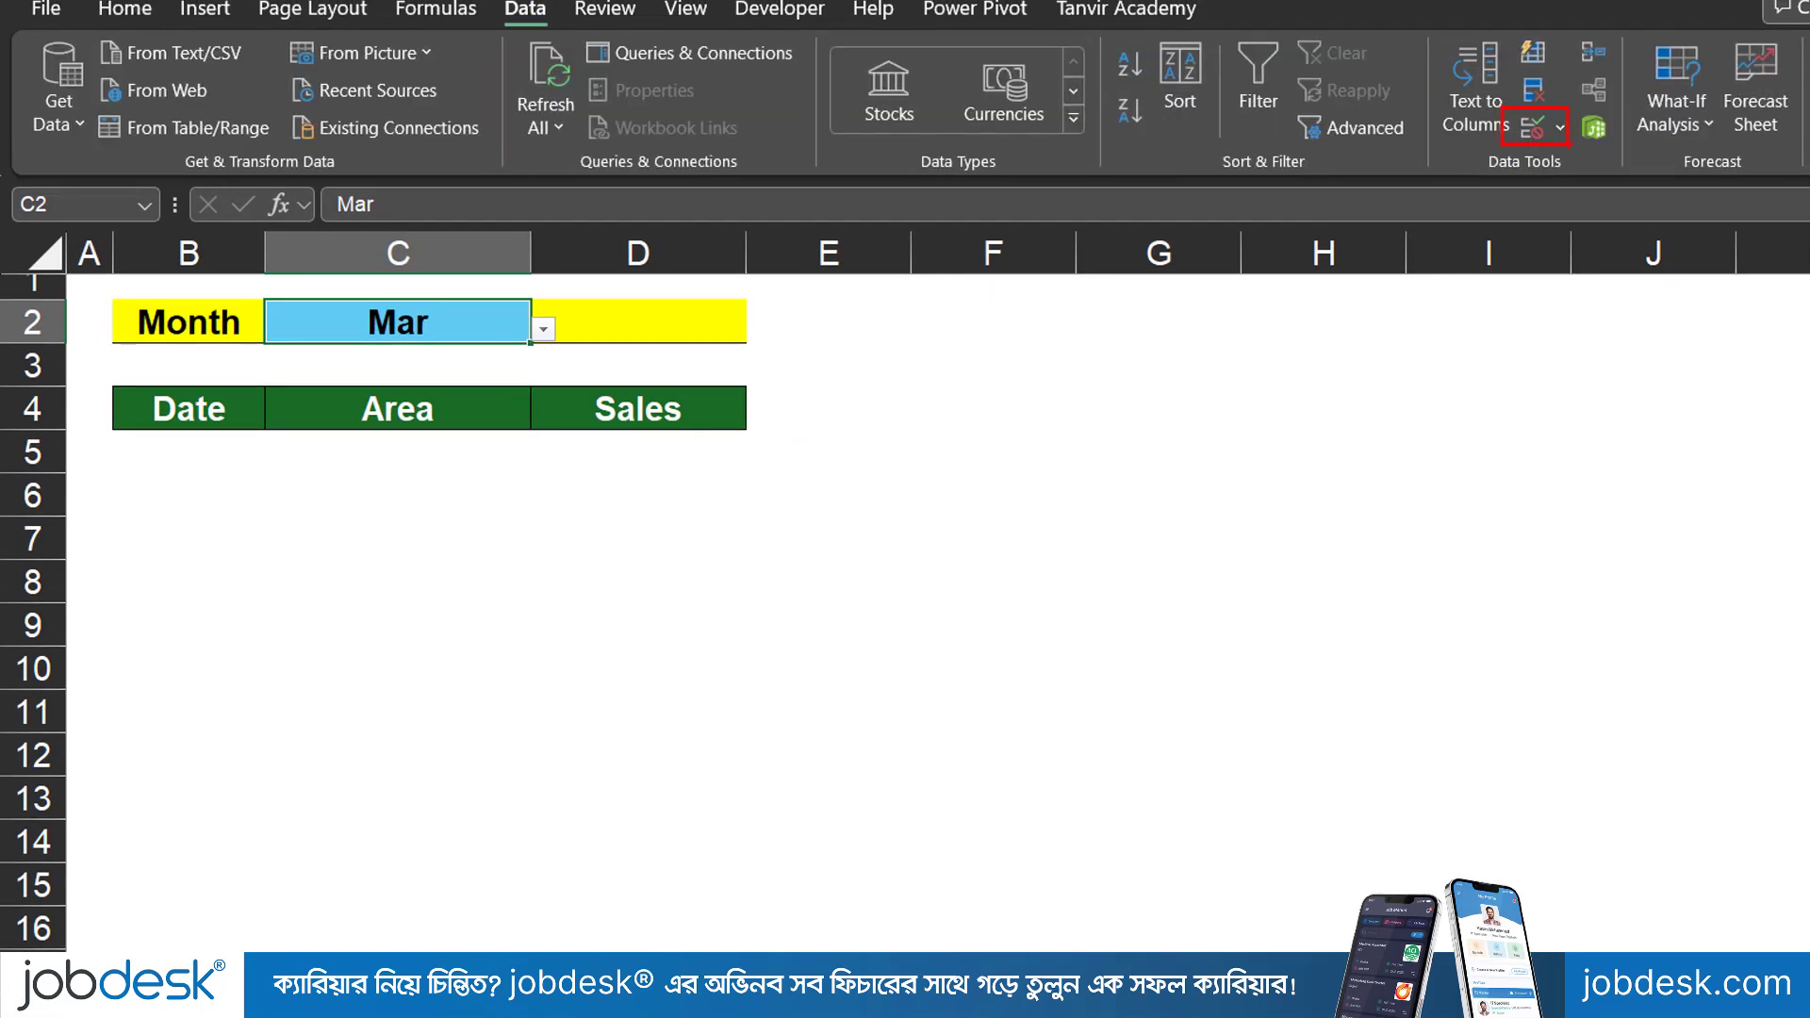
pyautogui.click(1532, 127)
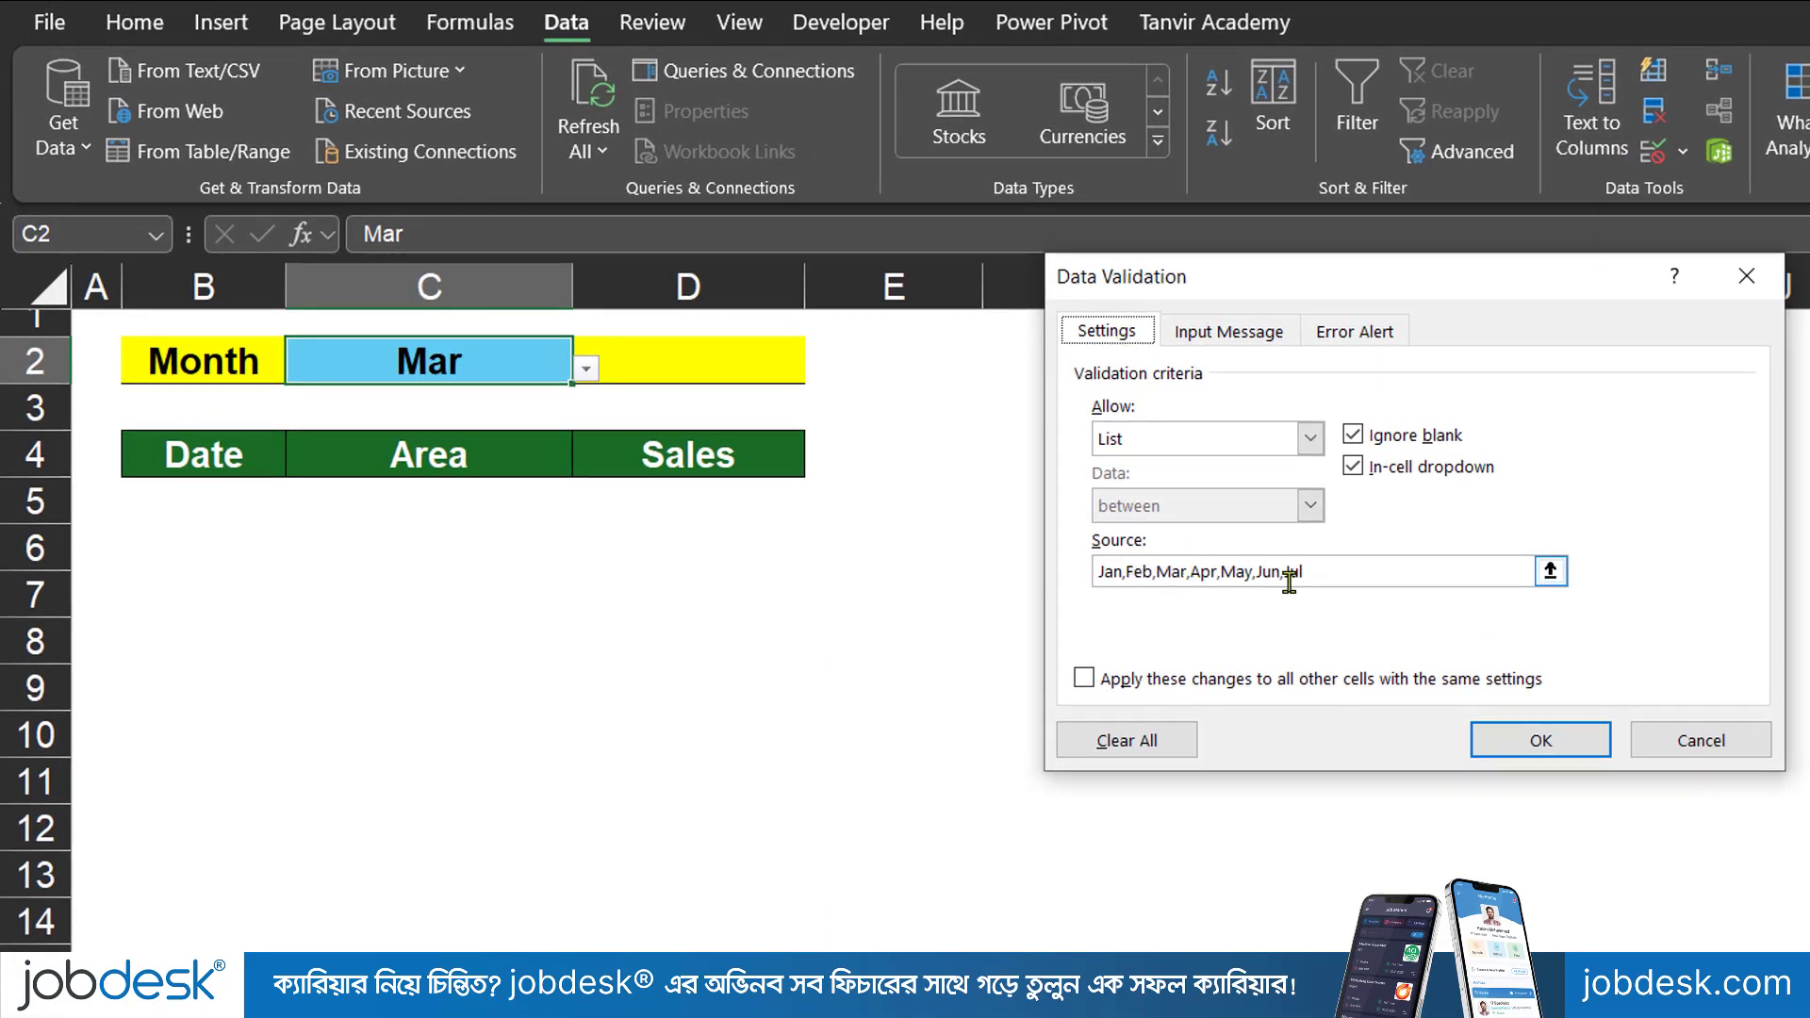
pyautogui.click(1308, 438)
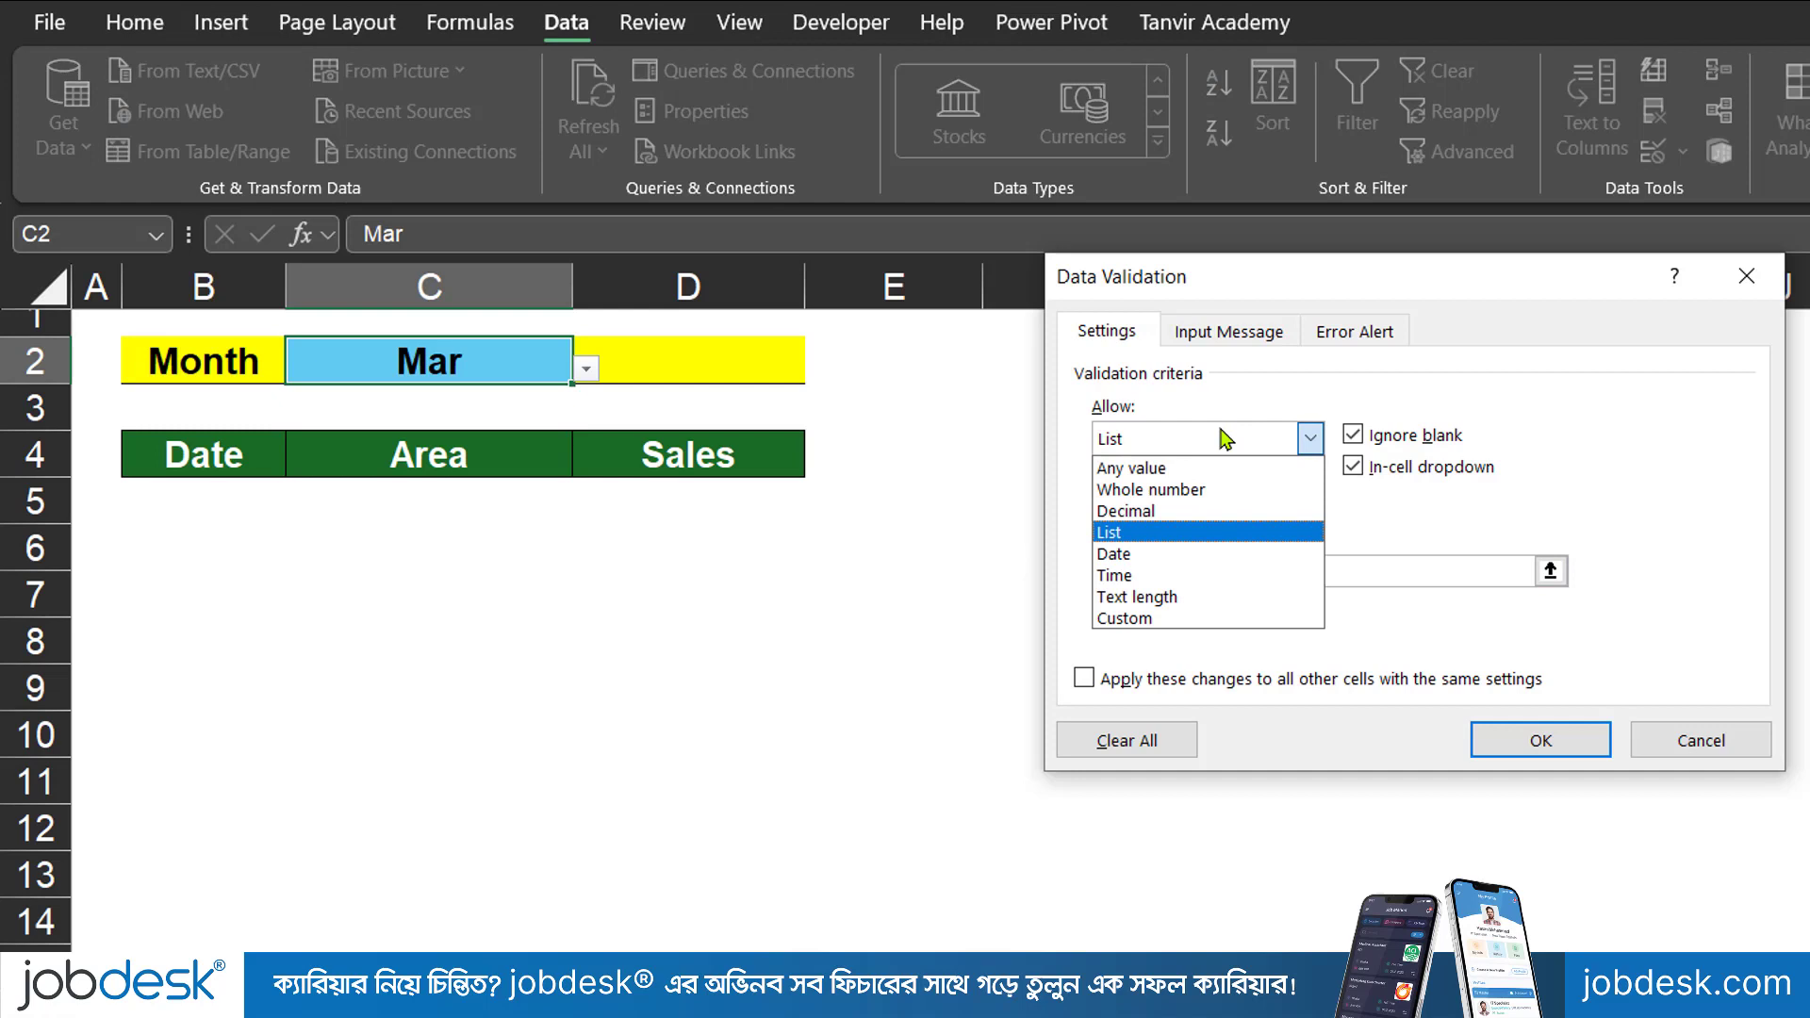
pyautogui.click(1121, 532)
# Replace C2's validation list source with January,February,March,April,May,June and apply it
pyautogui.click(1335, 571)
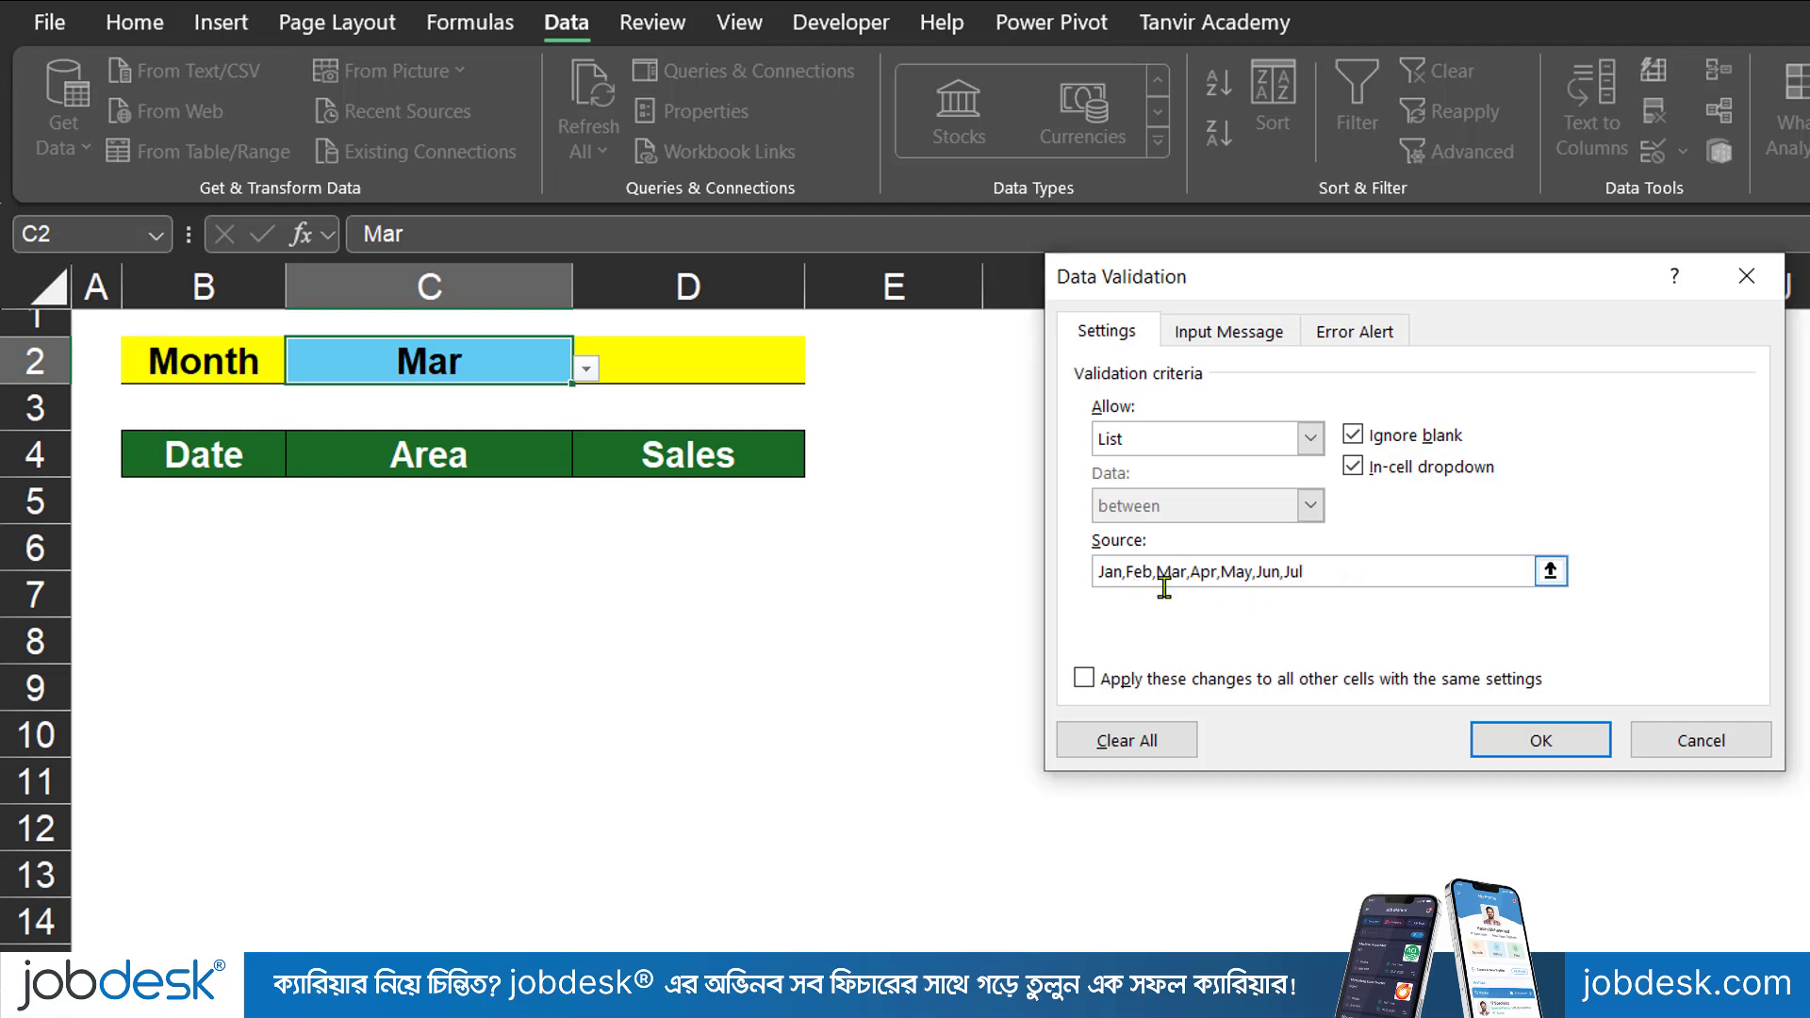
pyautogui.moveTo(1341, 578); pyautogui.dragTo(957, 554)
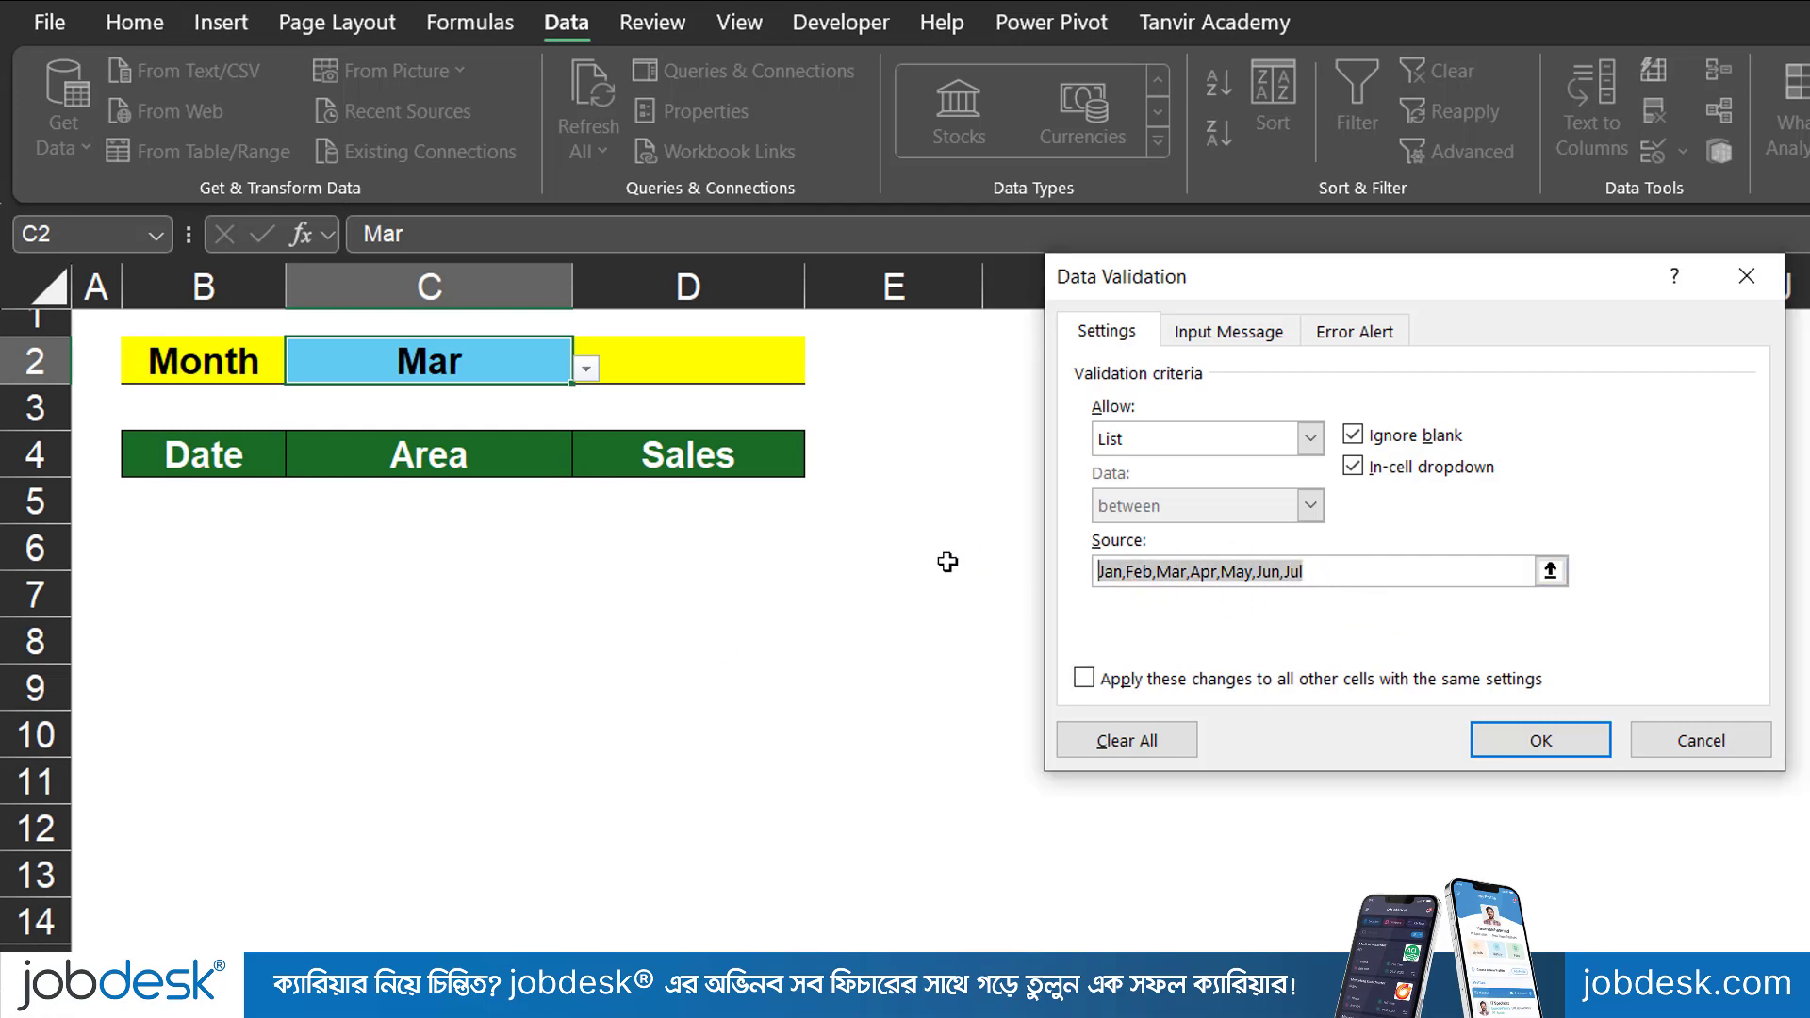
pyautogui.write('January,February,March,April, M')
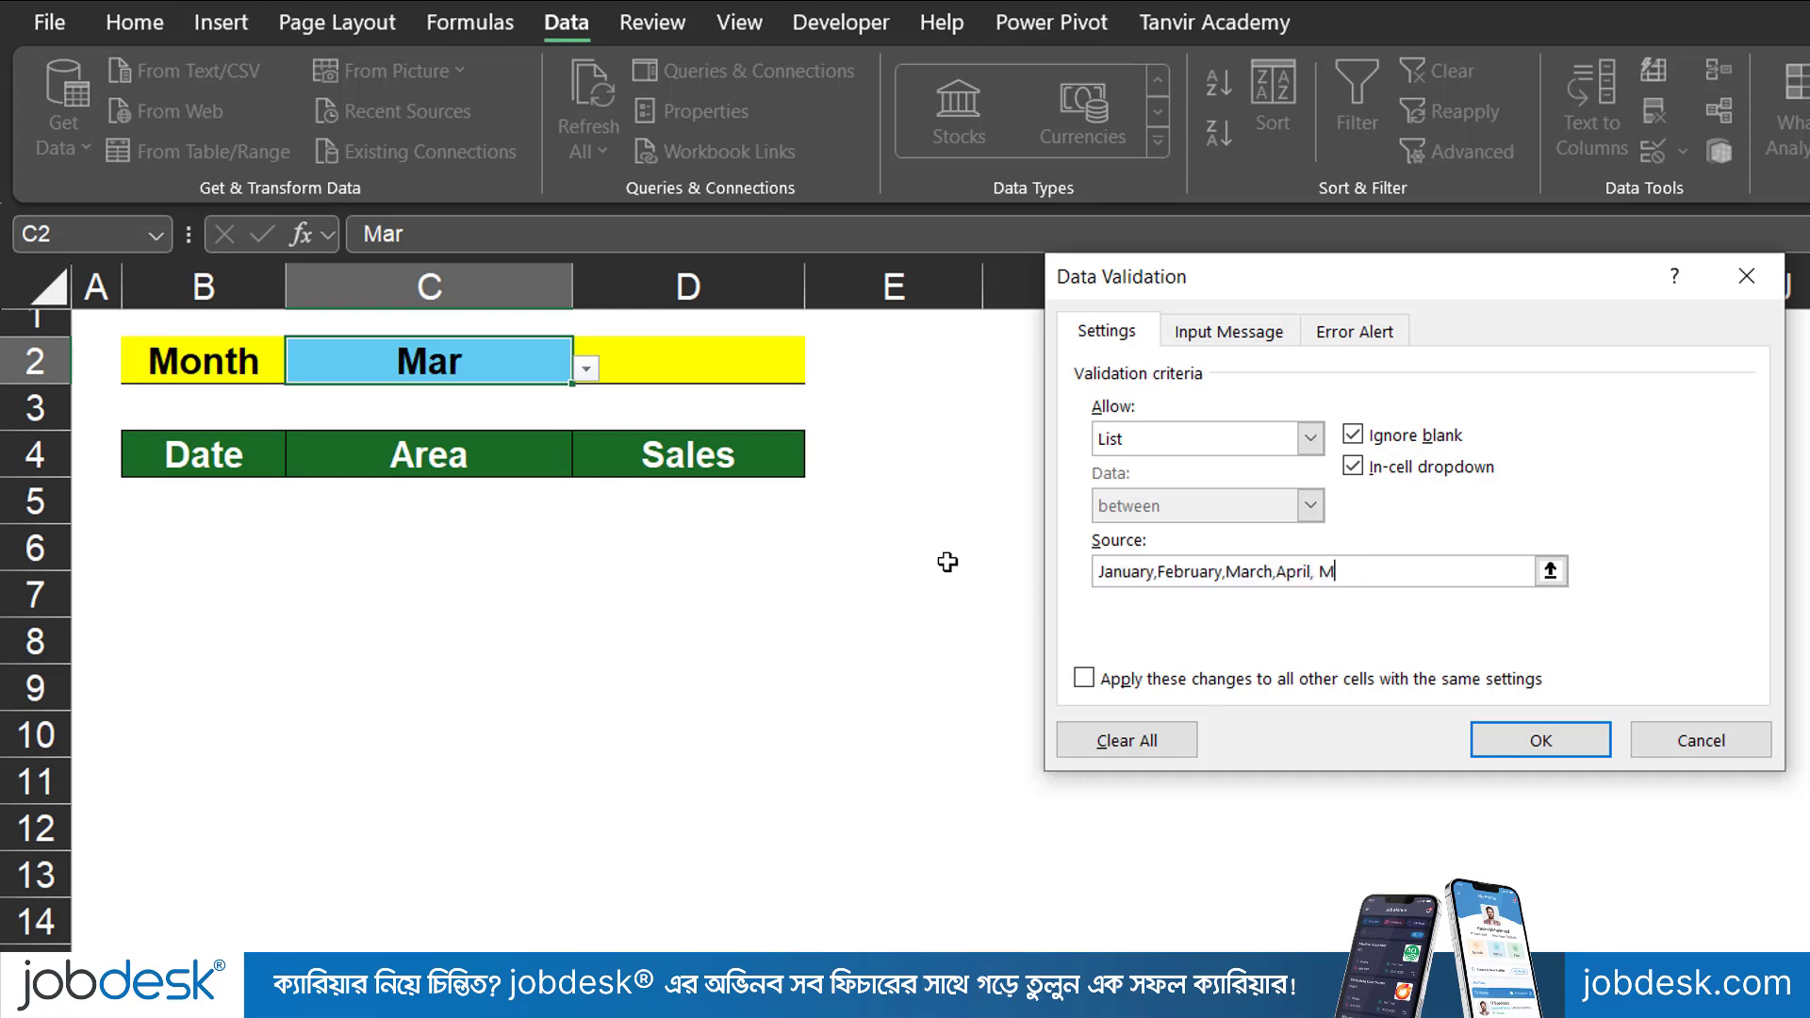
pyautogui.press('BackSpace')
pyautogui.write('May,June')
pyautogui.click(1318, 572)
pyautogui.press('BackSpace')
pyautogui.click(1521, 737)
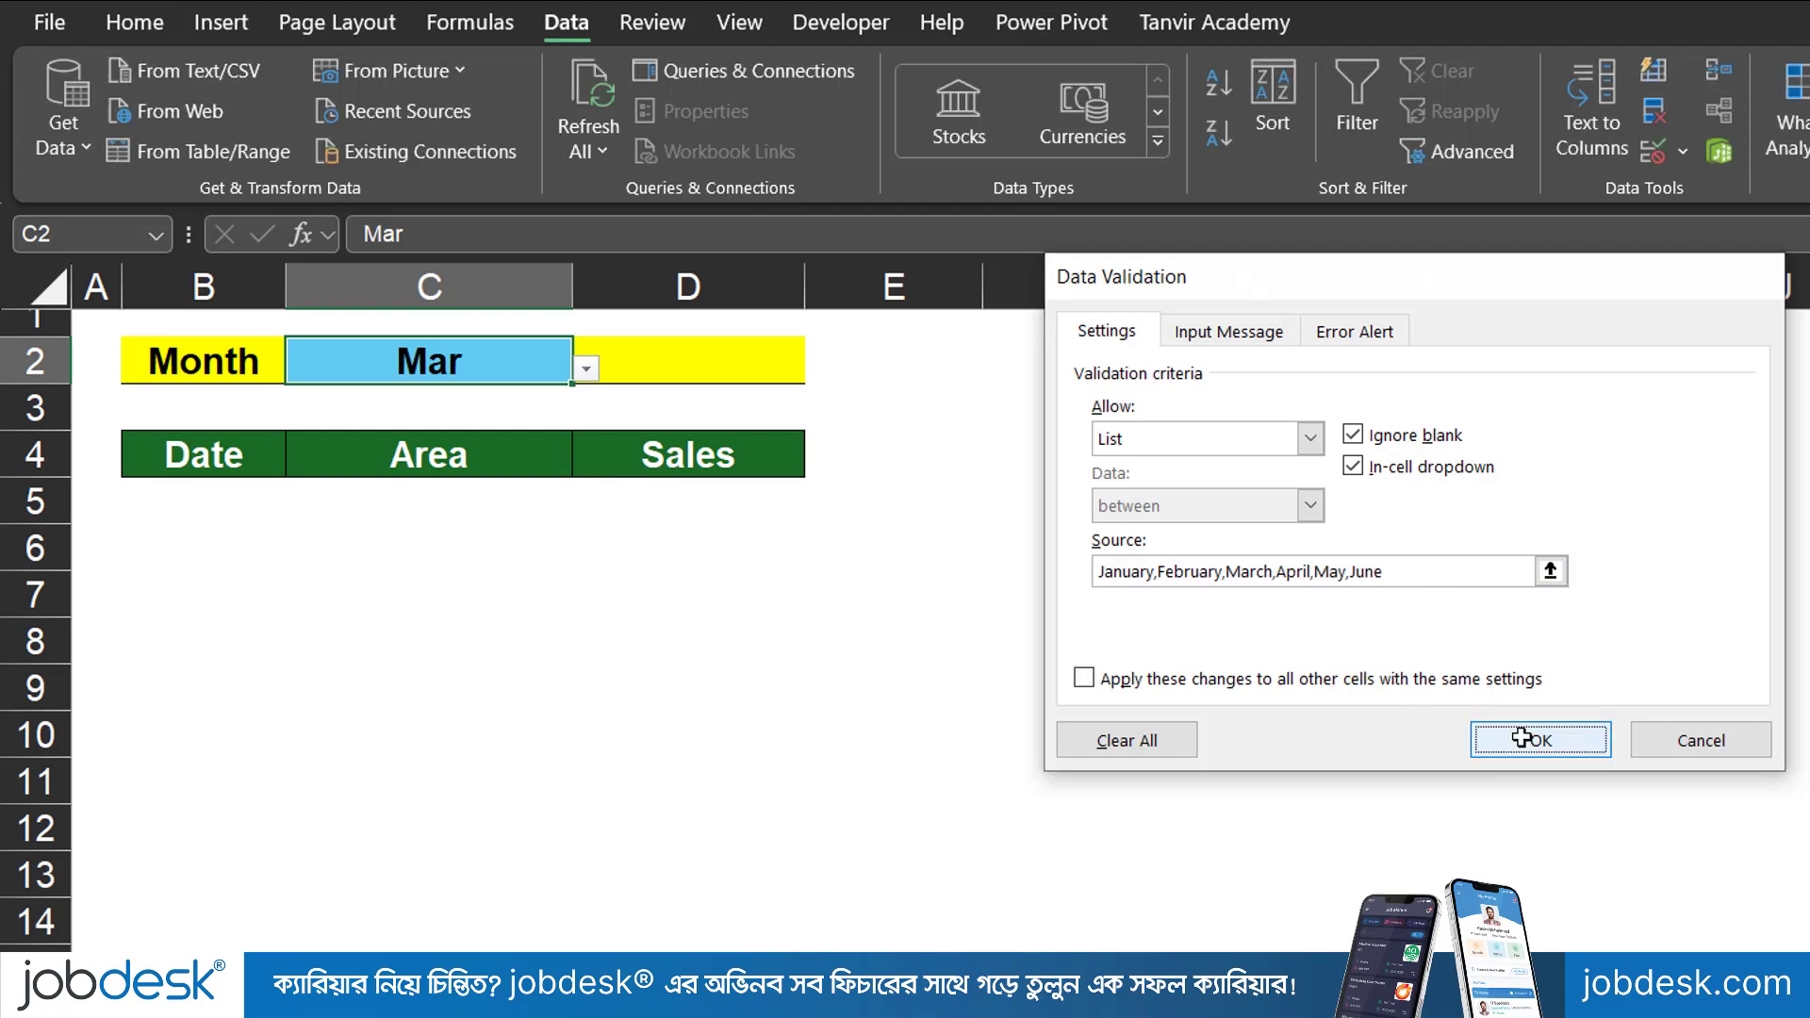
# Try January from the updated month list in cell C2, and set the report month to February
pyautogui.click(585, 368)
pyautogui.click(404, 401)
pyautogui.click(585, 368)
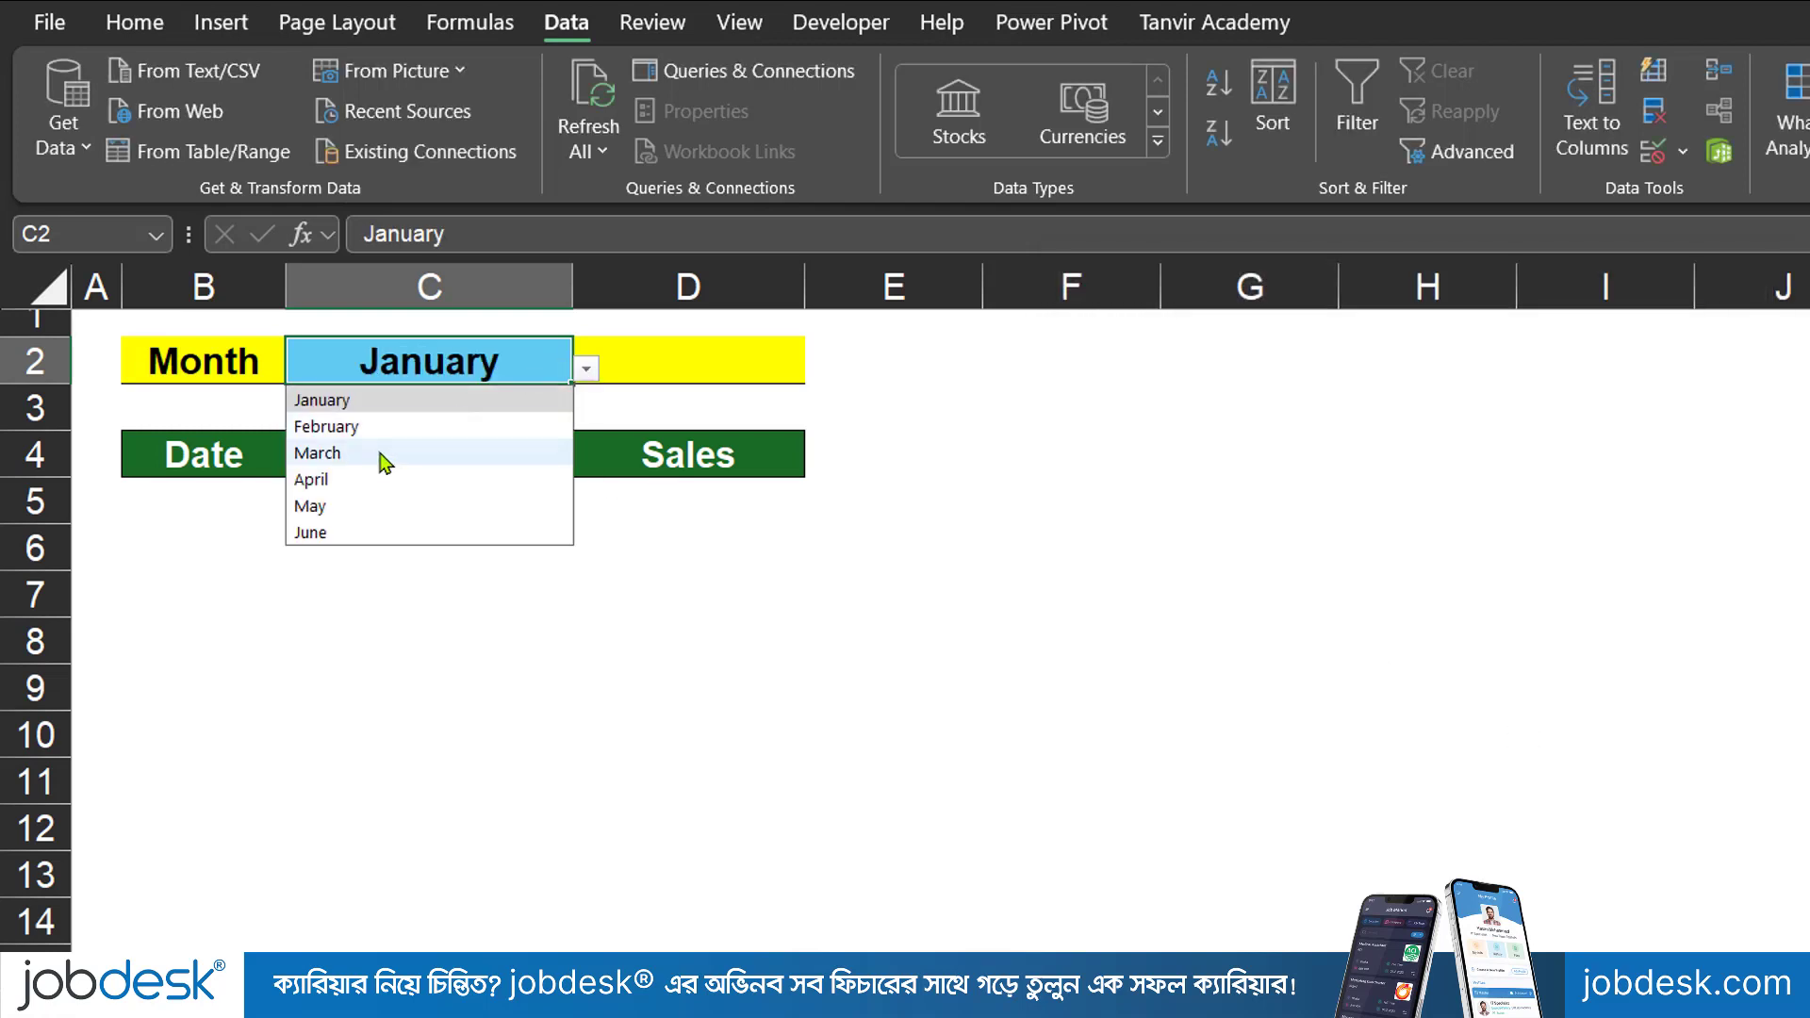
pyautogui.click(375, 422)
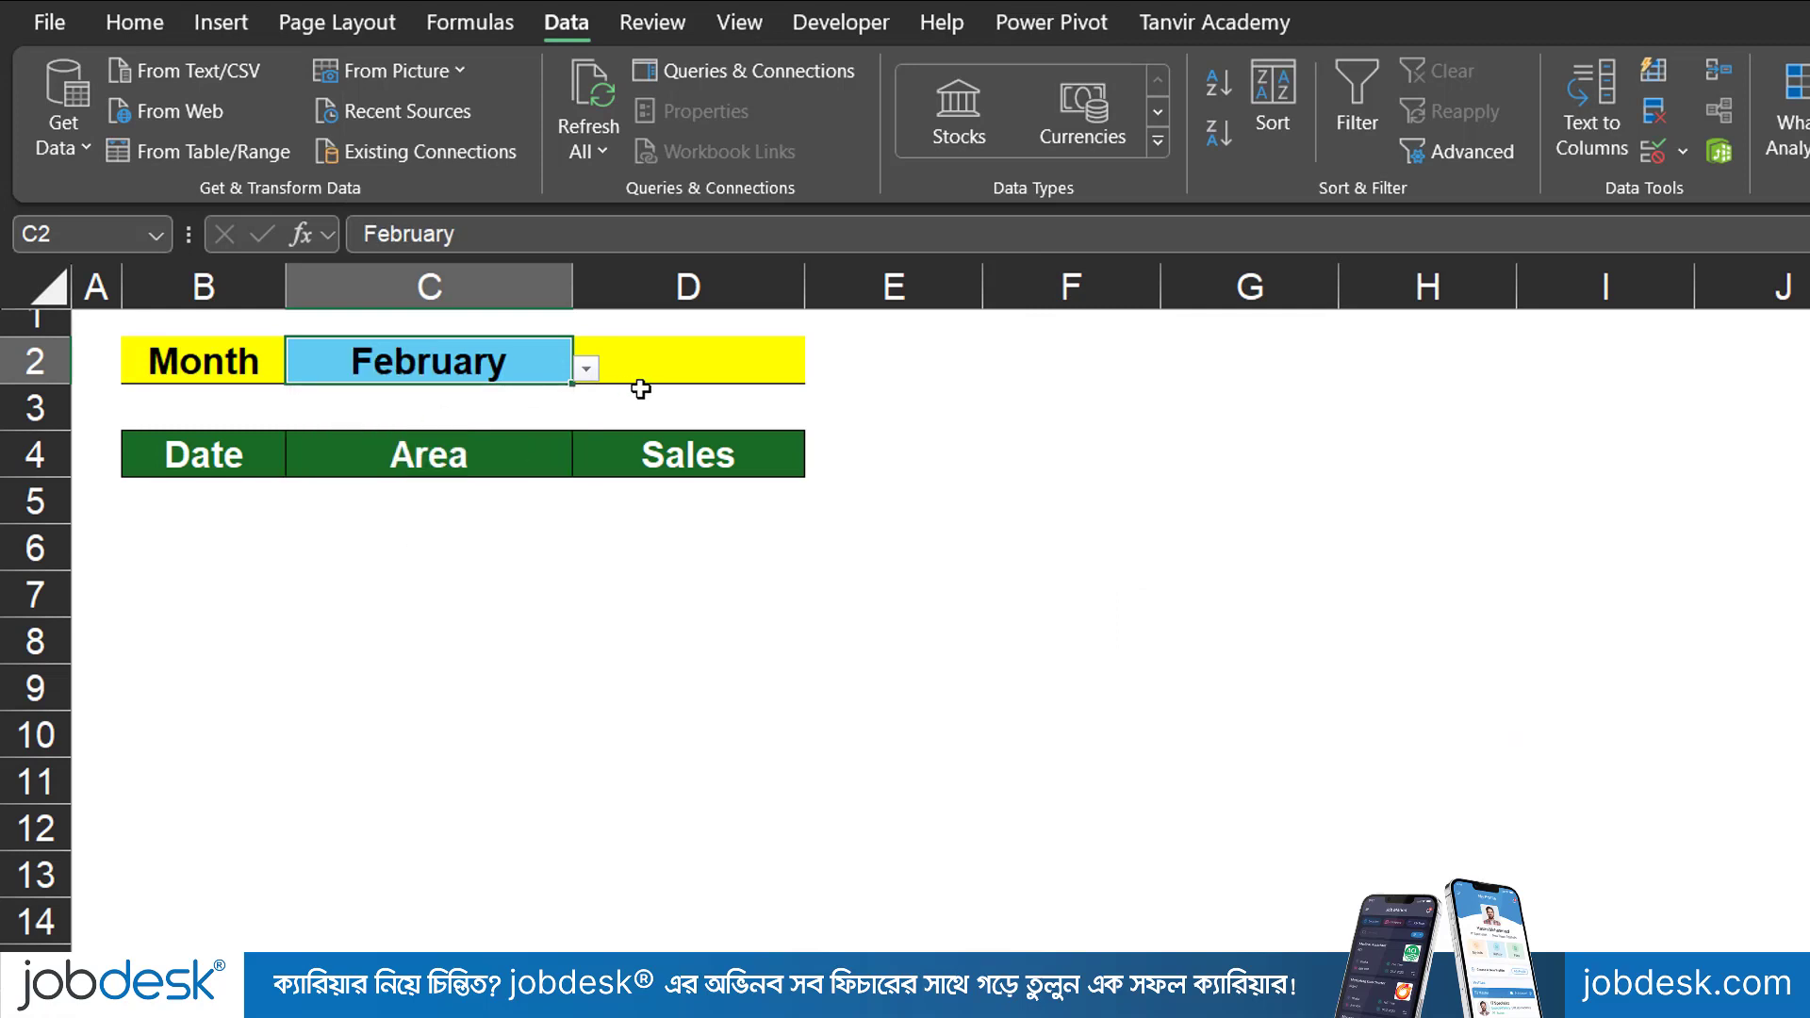
# Start a FILTER formula in cell B5, below the Date header
pyautogui.click(191, 507)
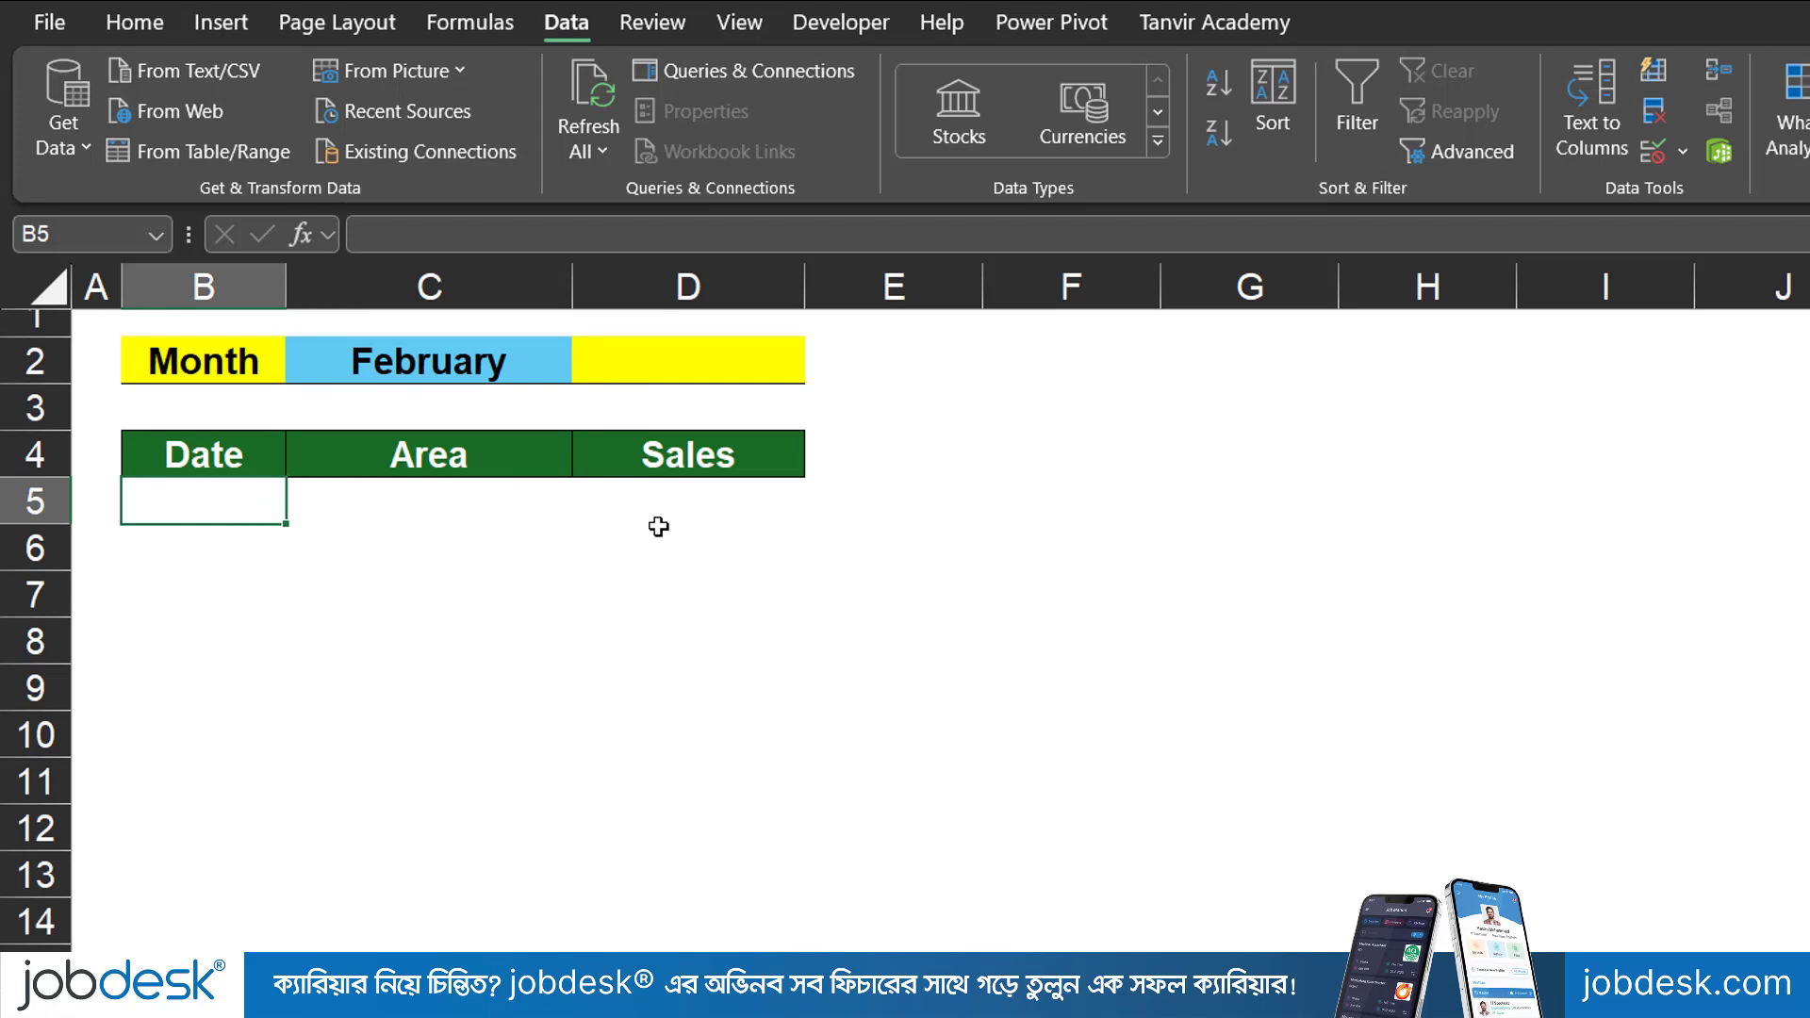
pyautogui.write('=fil')
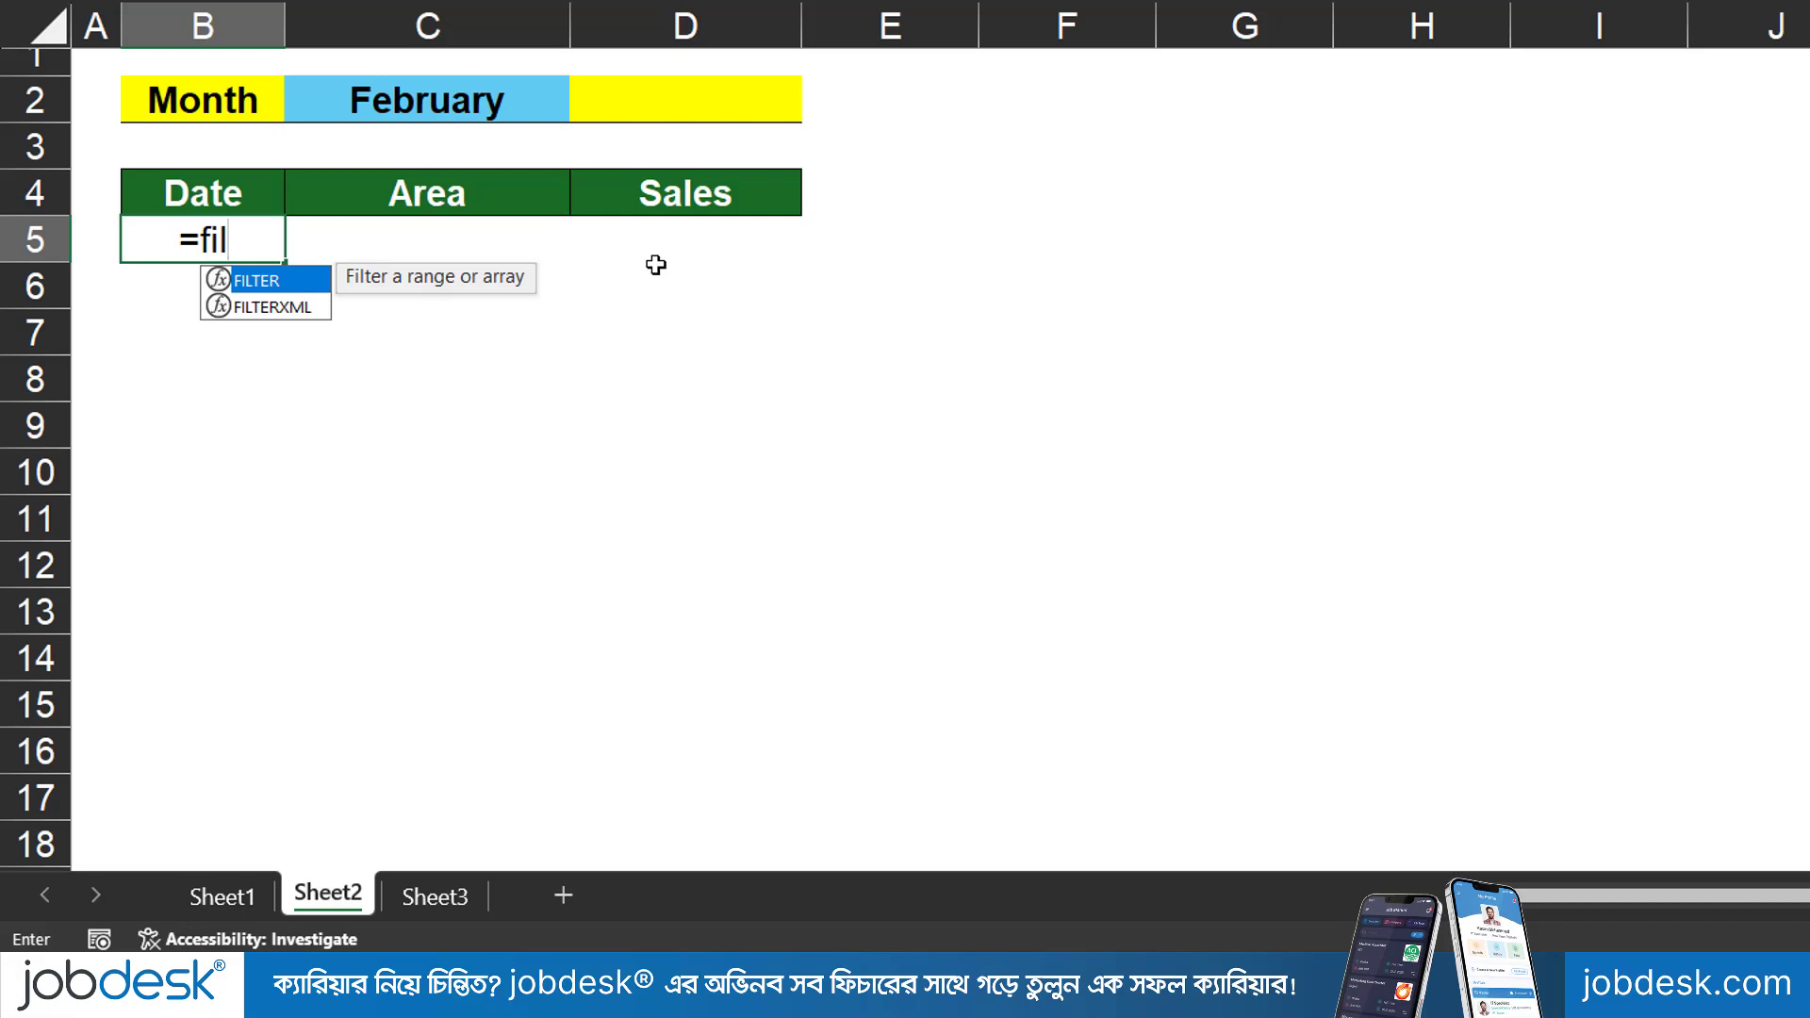
pyautogui.doubleClick(272, 284)
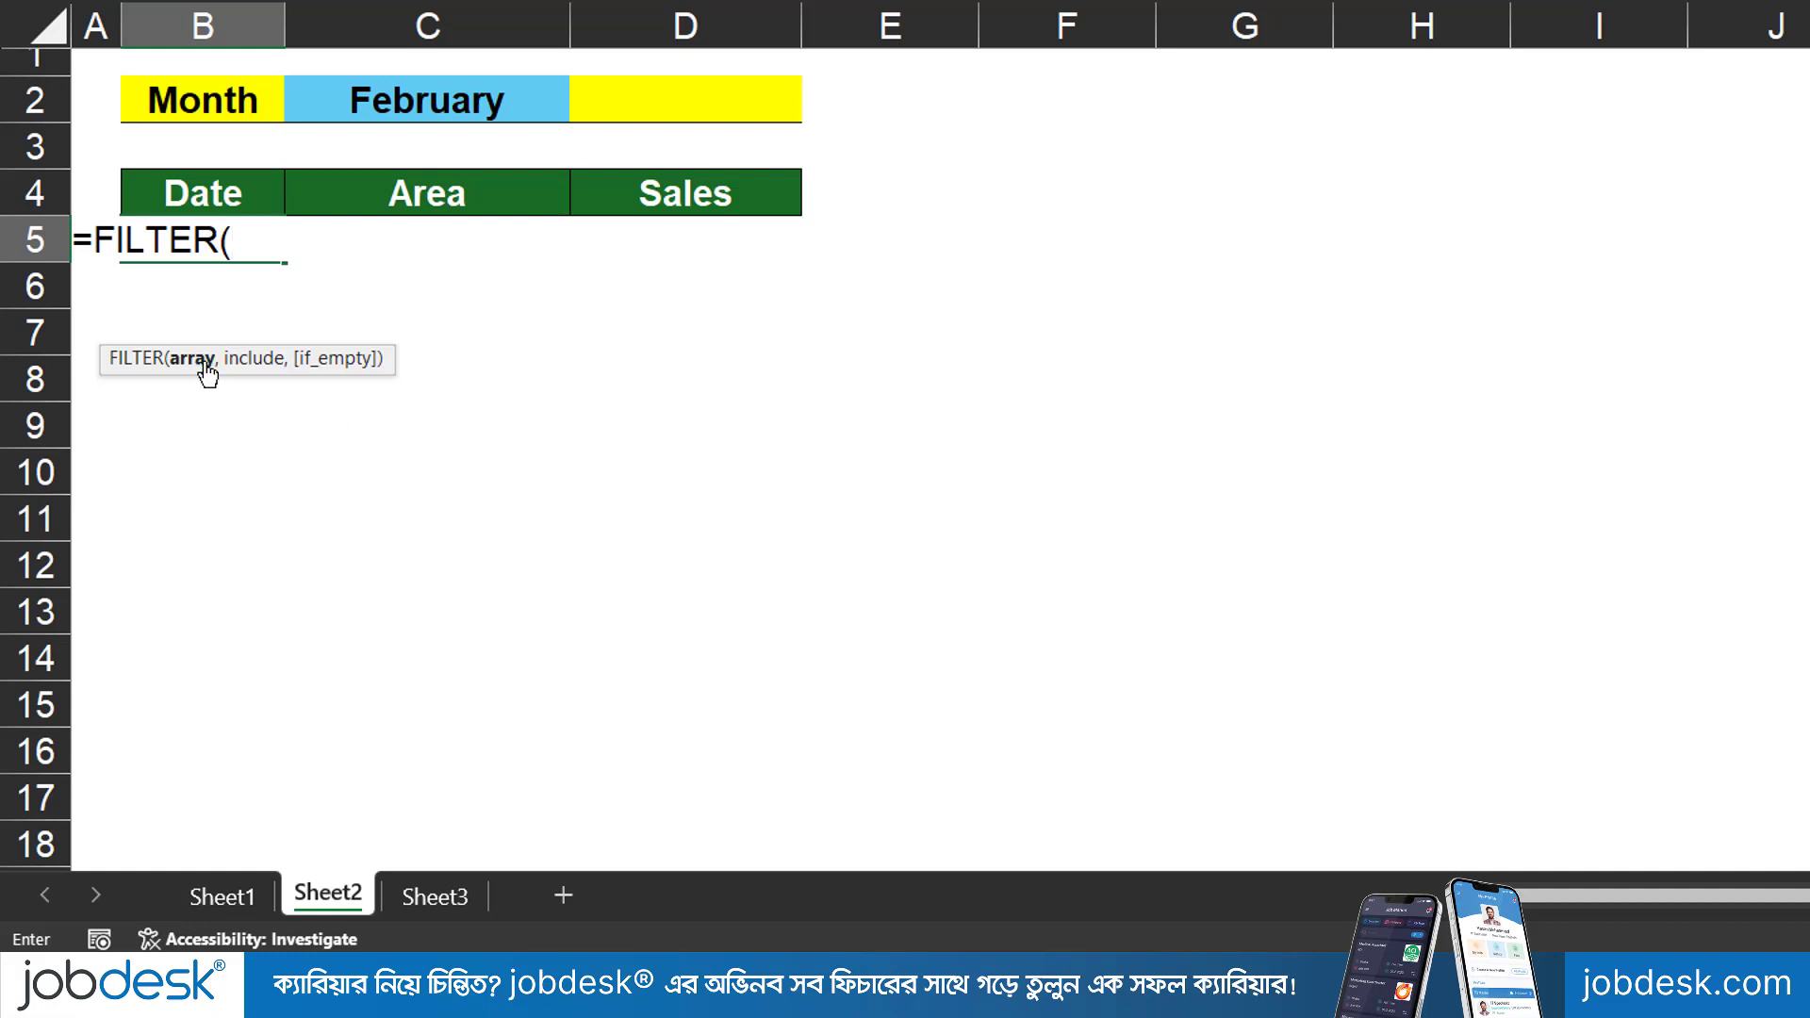
pyautogui.moveTo(251, 365); pyautogui.dragTo(265, 339)
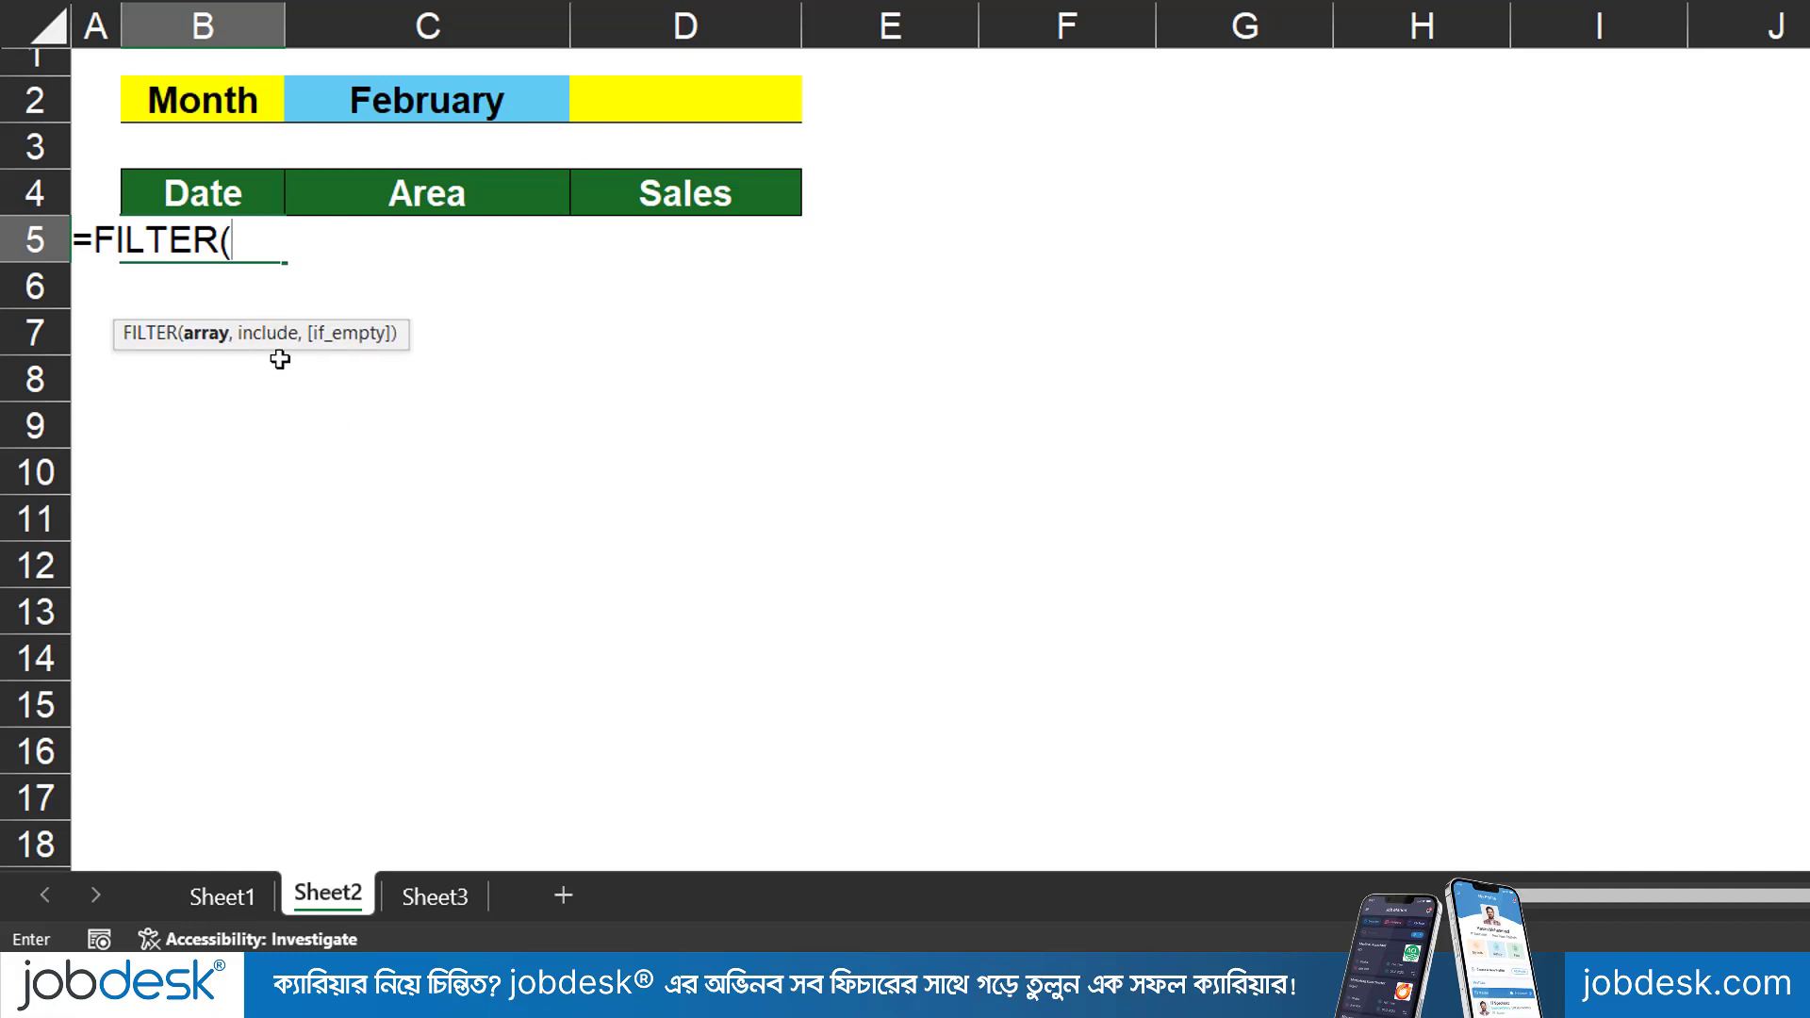
# Supply the Sheet3 data range A2:C32 as the array argument of the FILTER formula
pyautogui.click(446, 899)
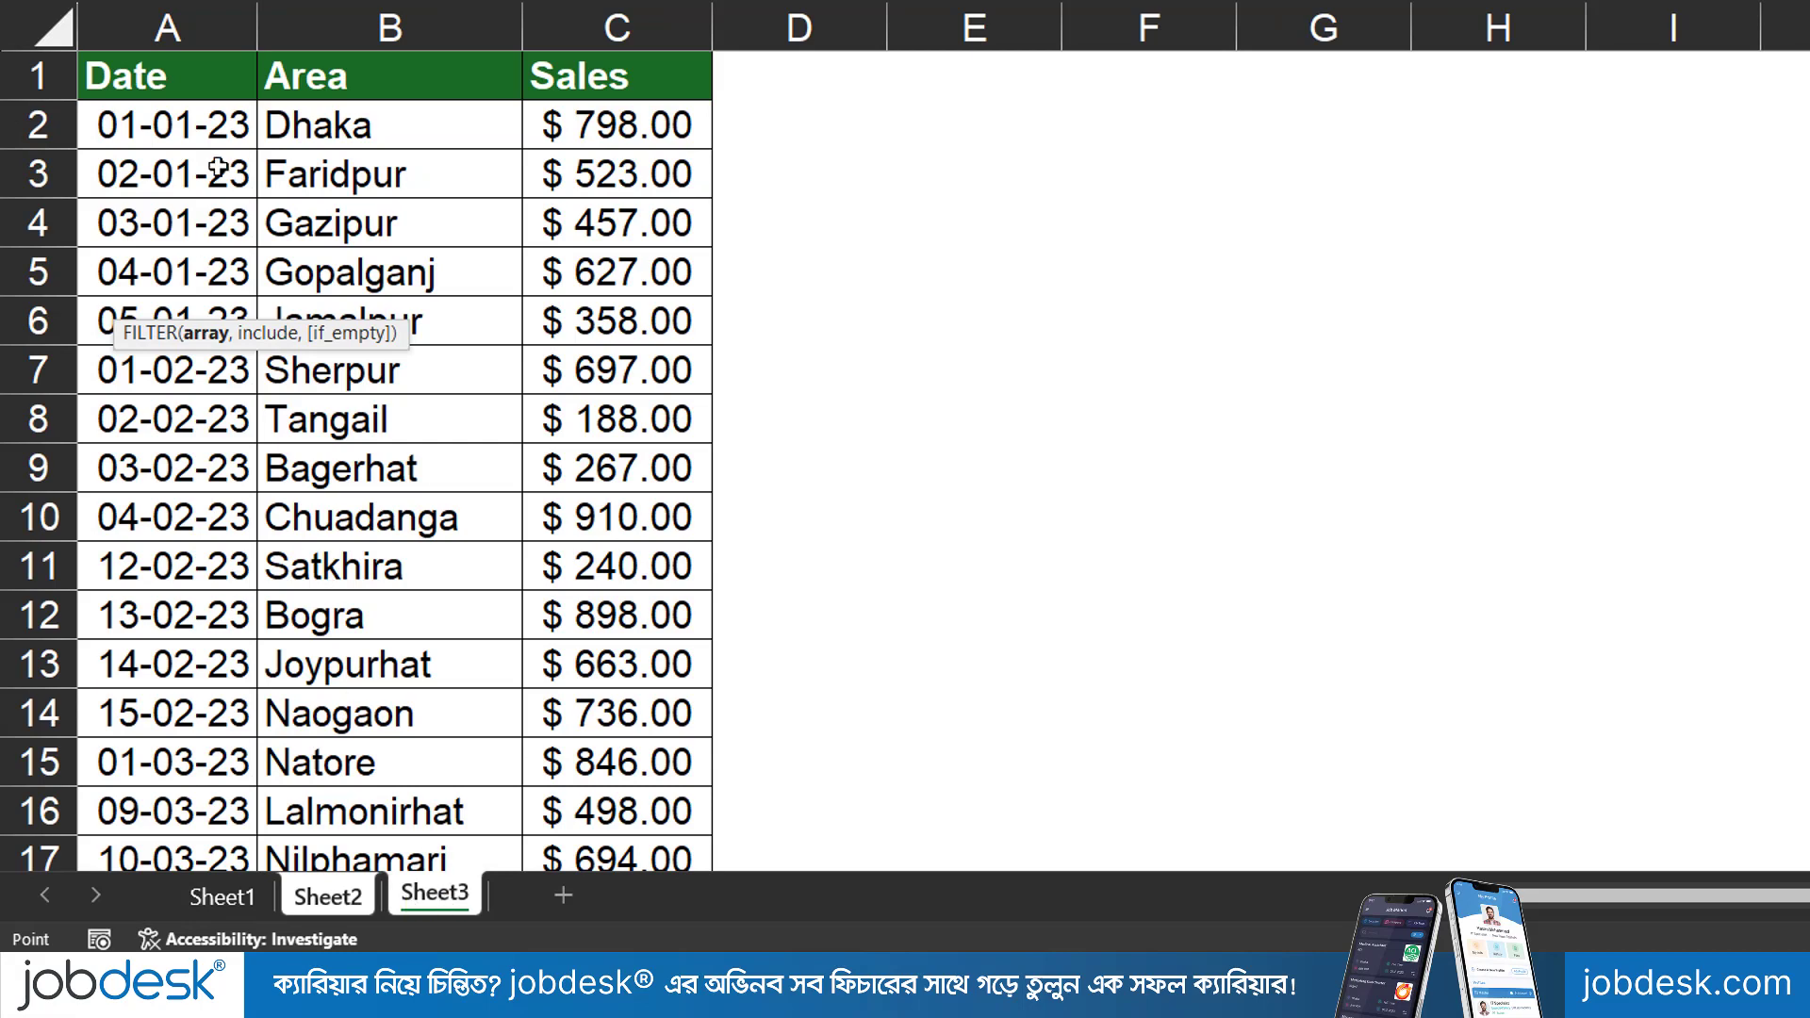
pyautogui.click(208, 124)
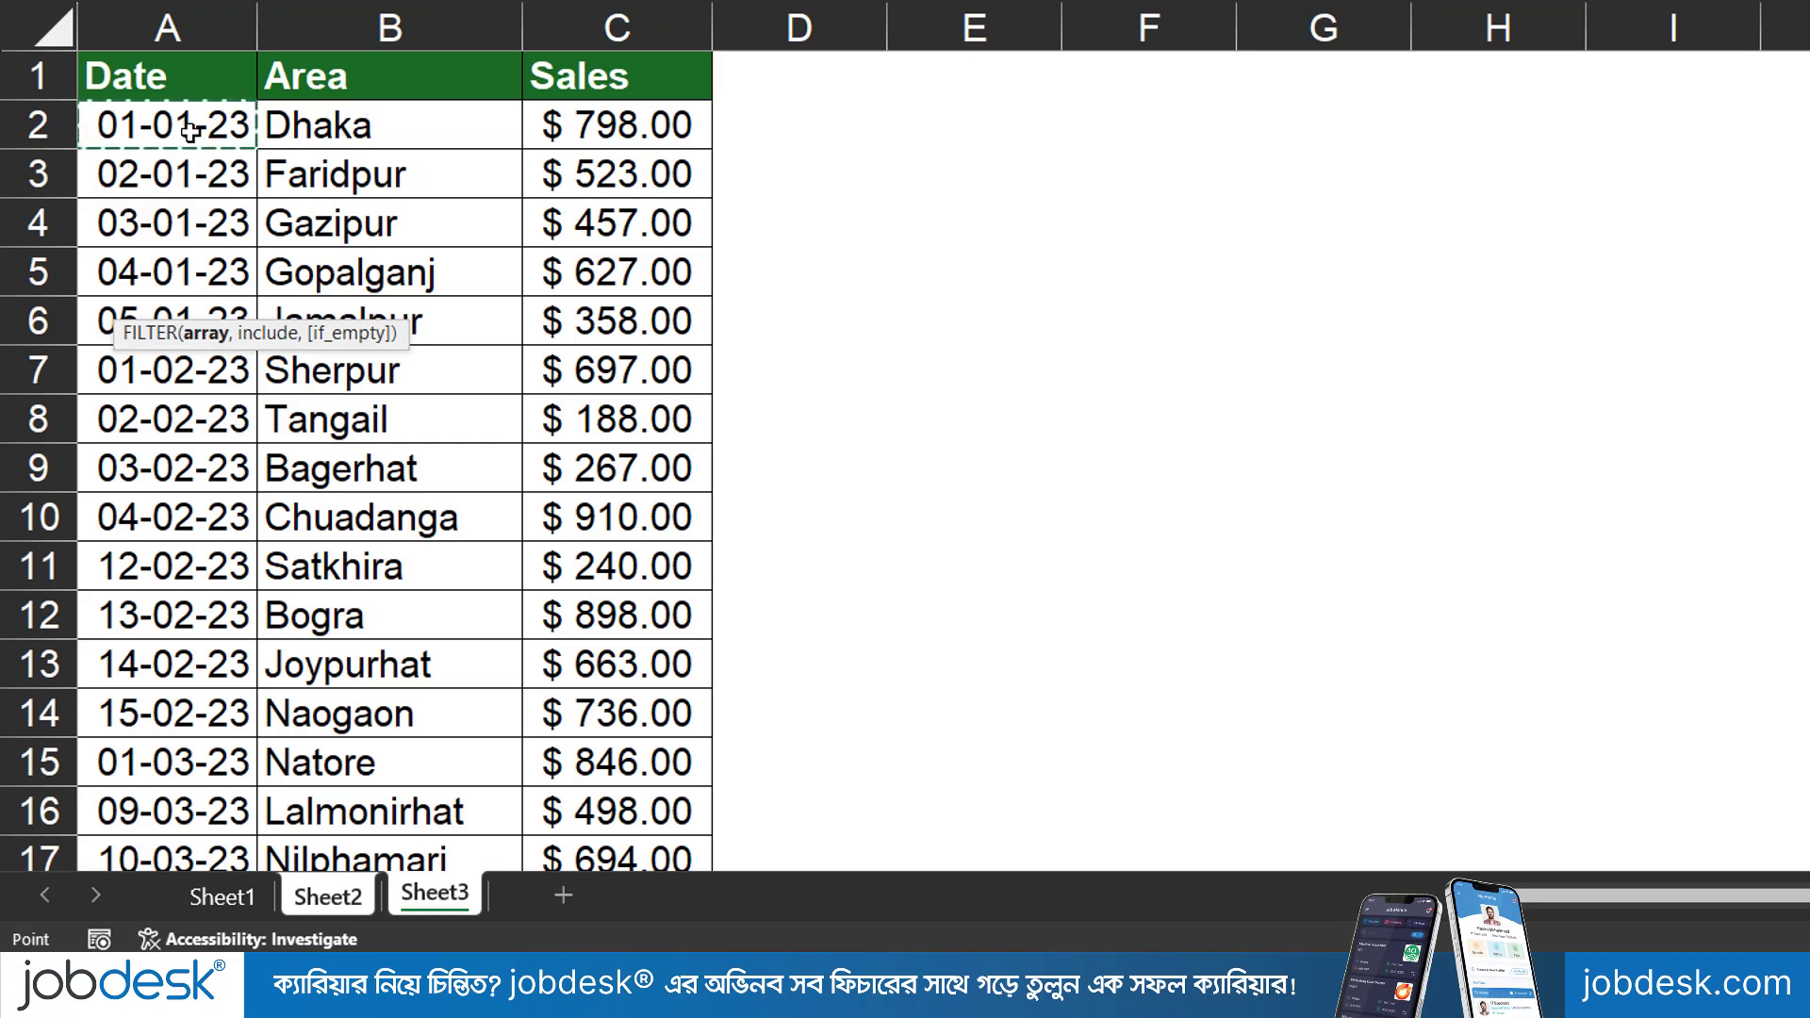
pyautogui.hotkey('ctrl', 'shift', 'Right')
pyautogui.hotkey('ctrl', 'shift', 'Down')
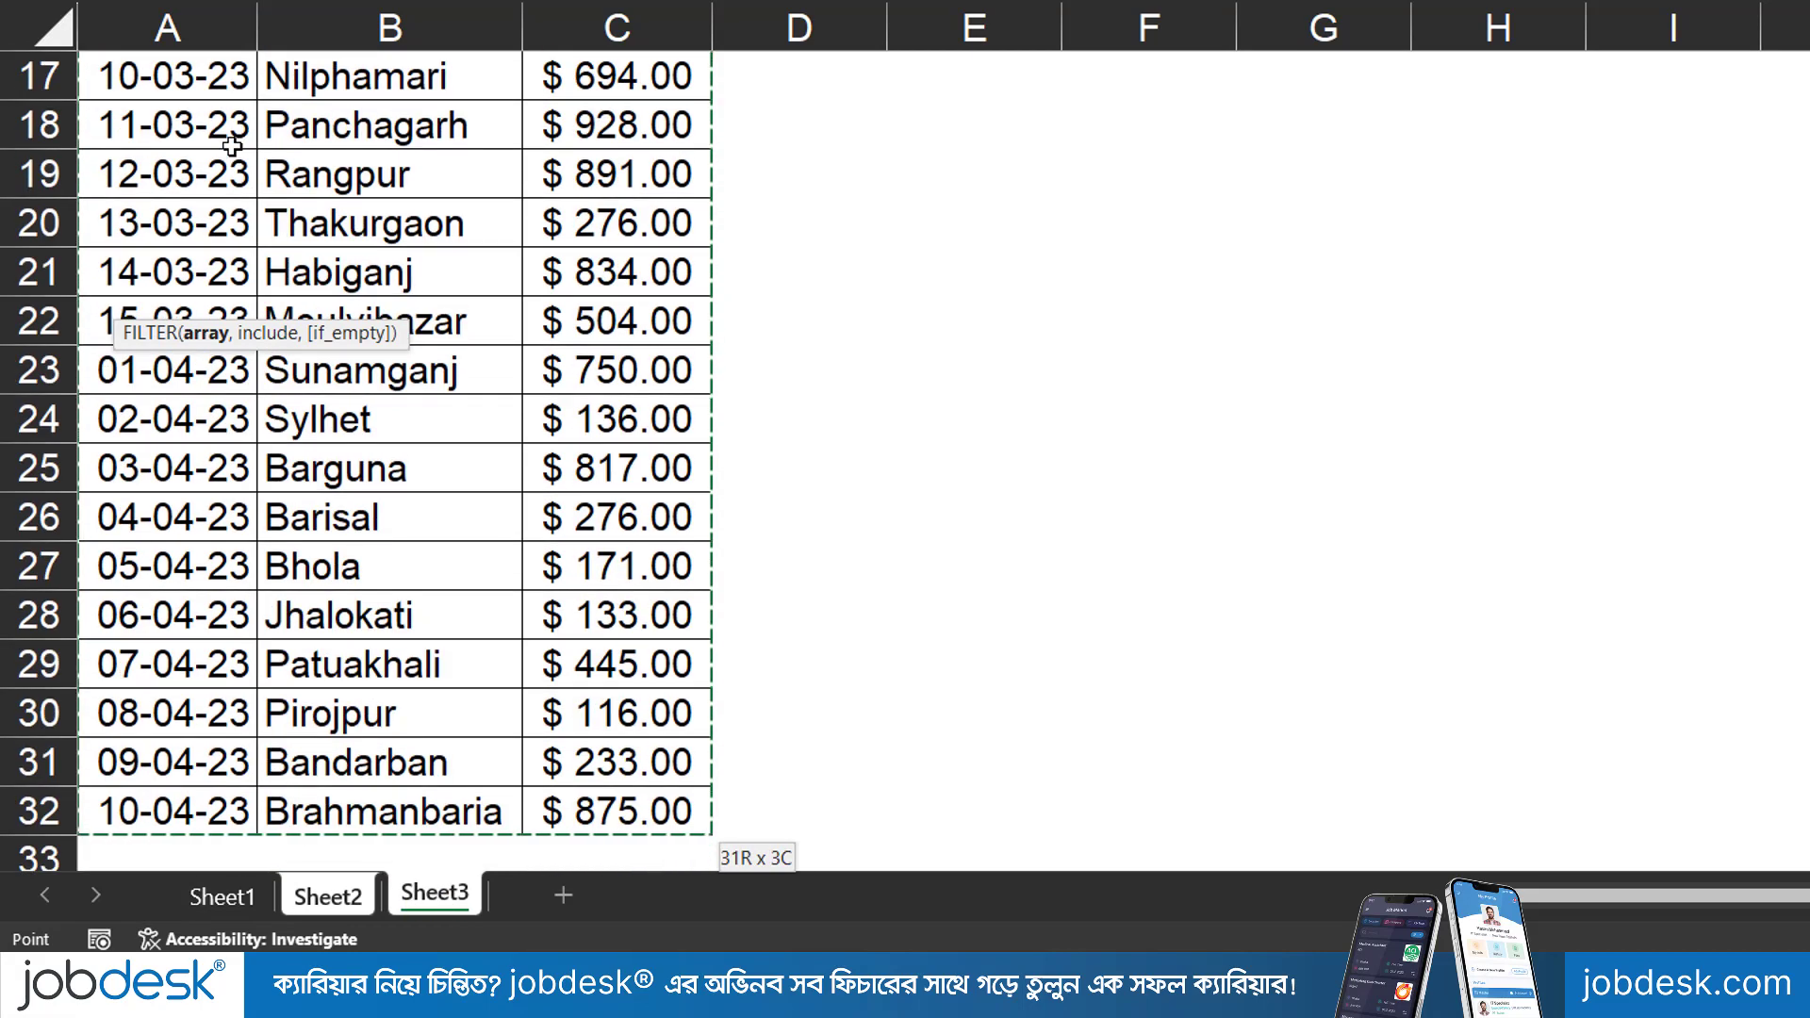
pyautogui.scroll(6, 439, 408)
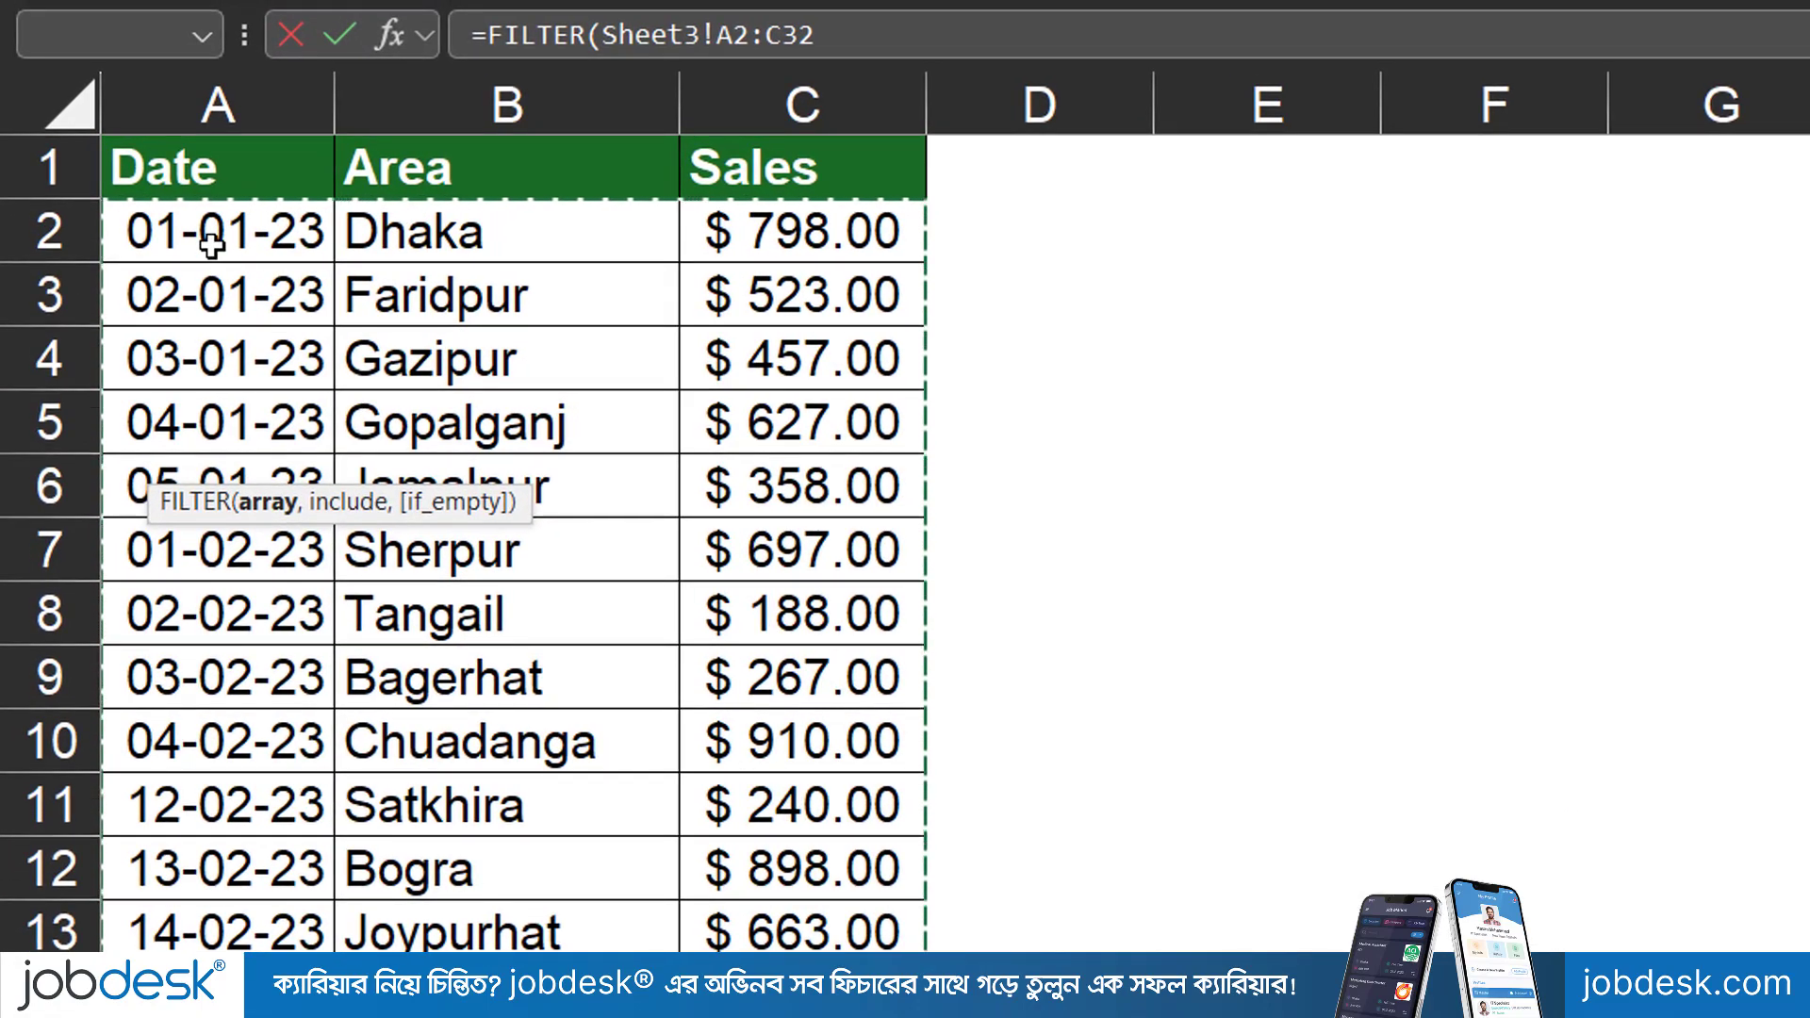
pyautogui.scroll(-7, 840, 298)
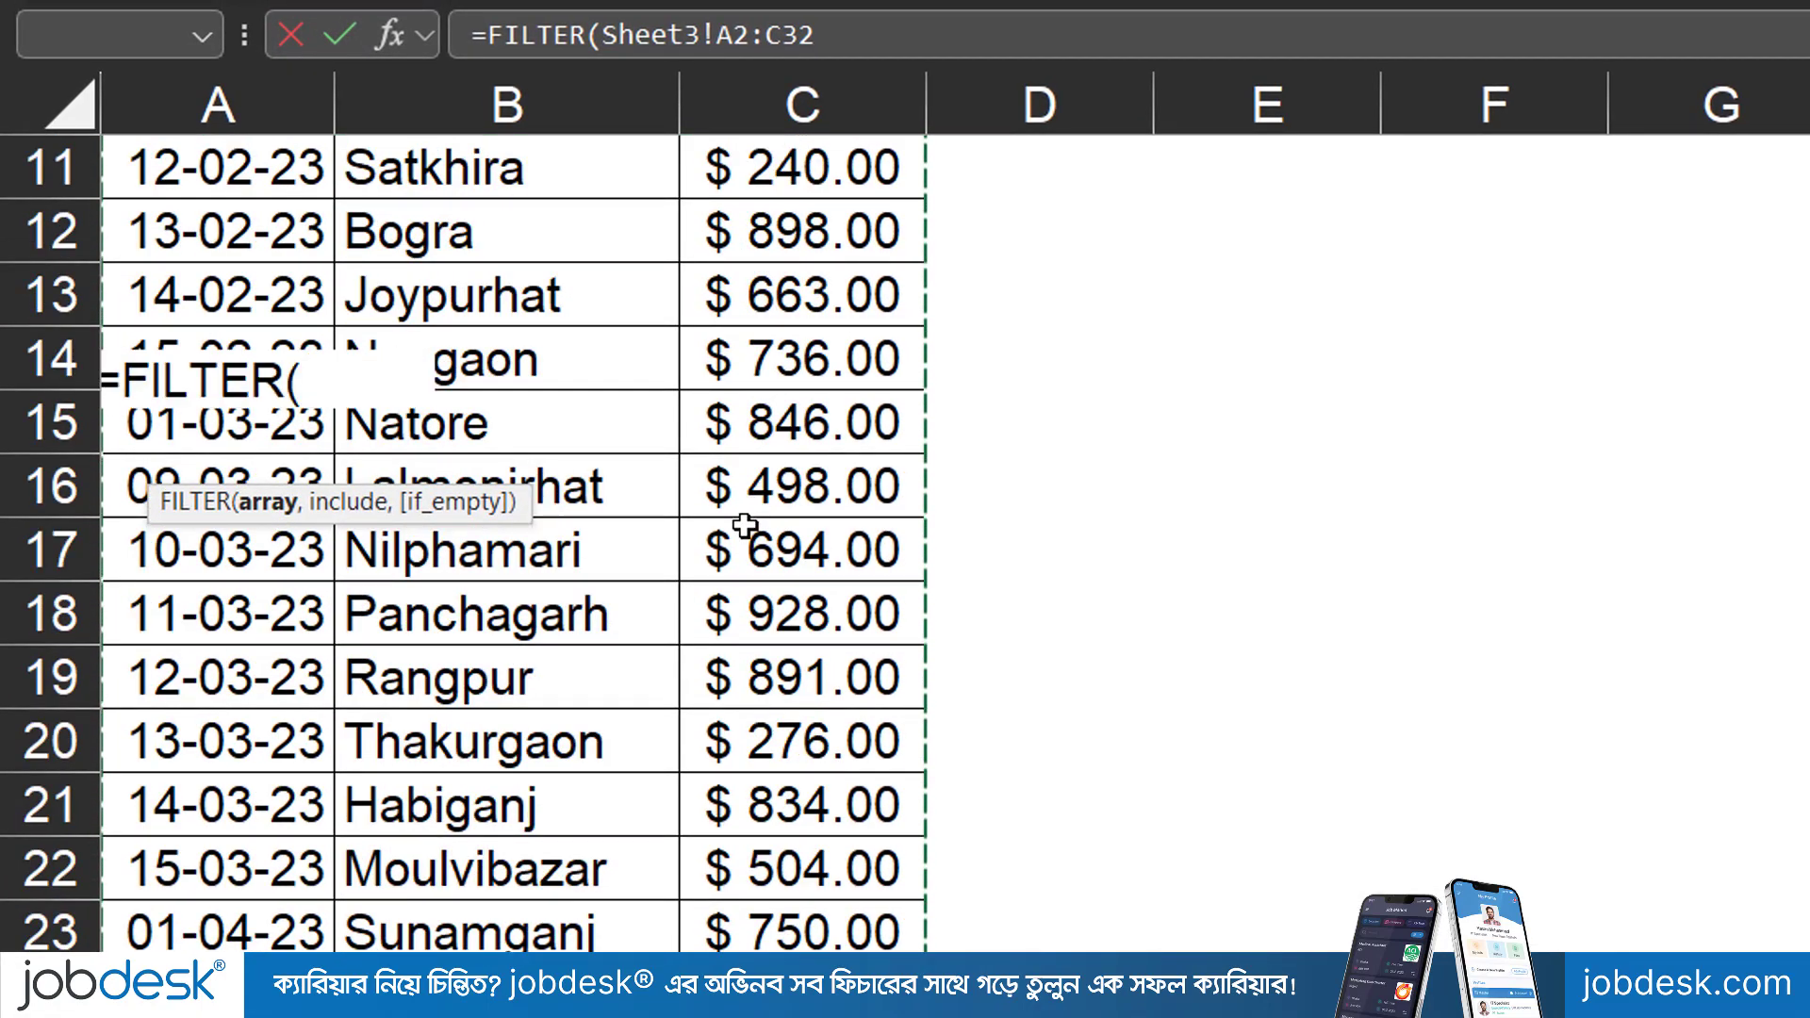
pyautogui.scroll(3, 860, 525)
pyautogui.scroll(3, 744, 527)
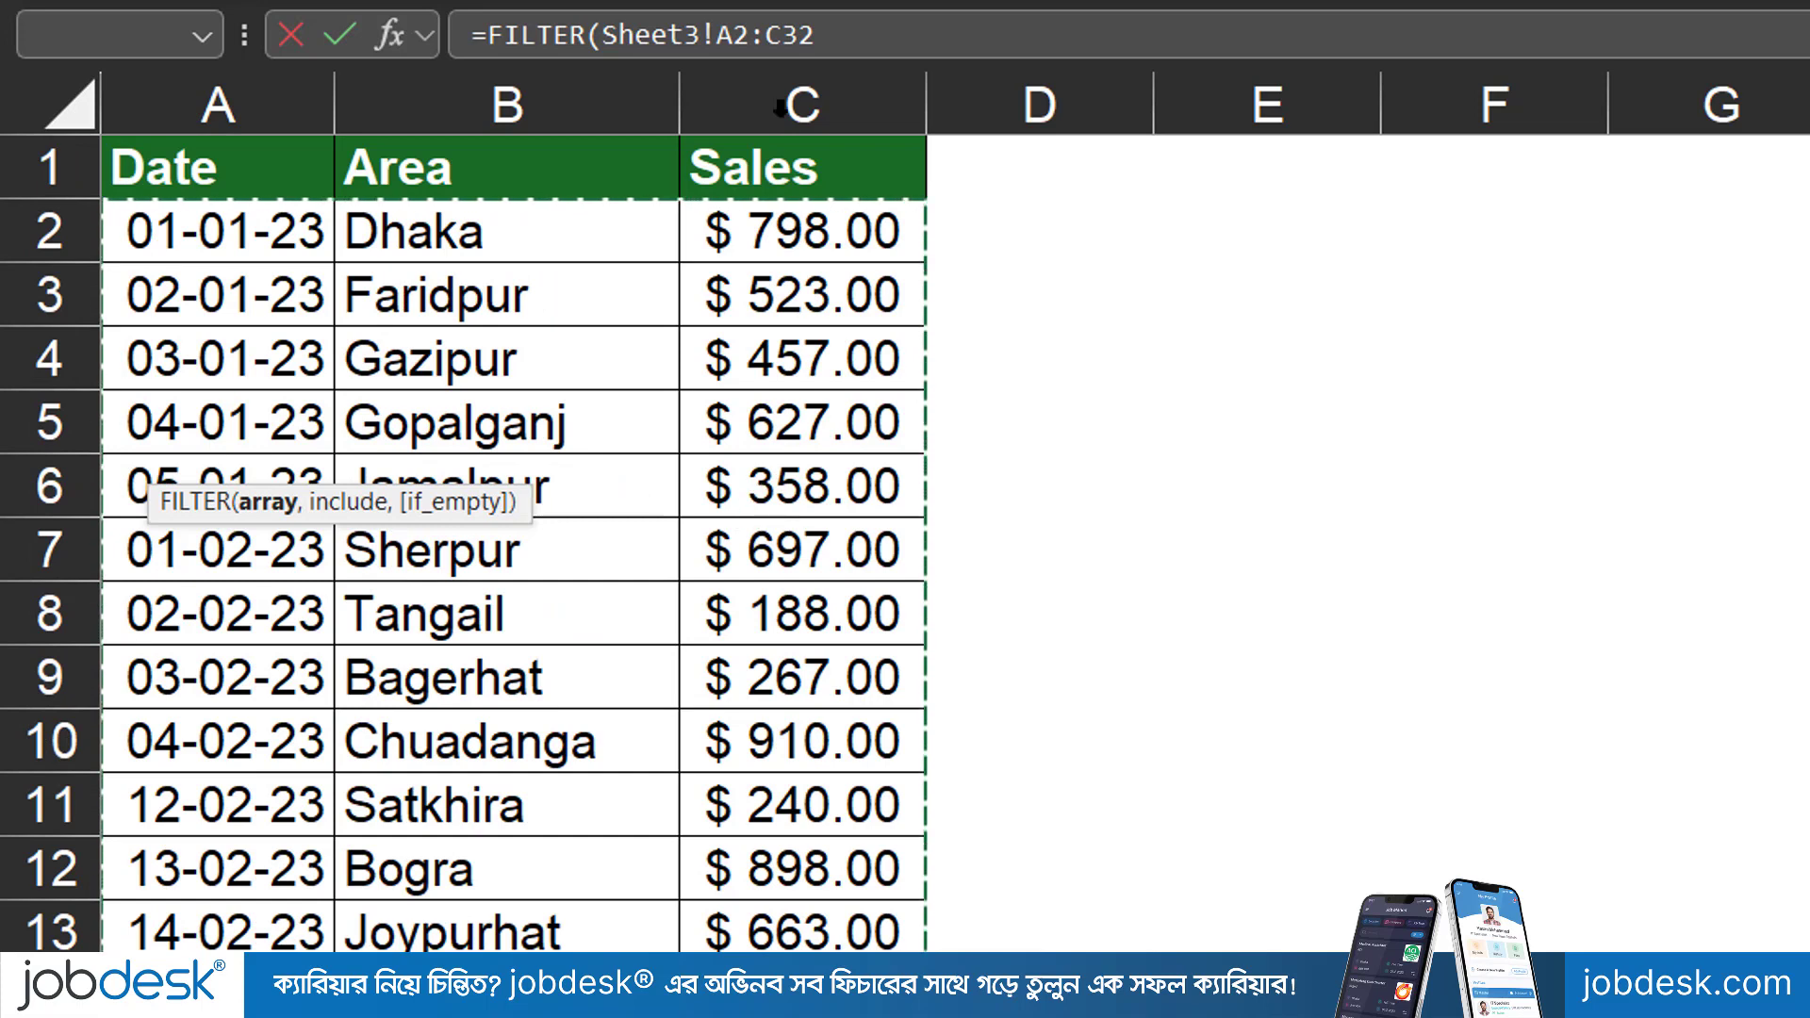
pyautogui.click(829, 34)
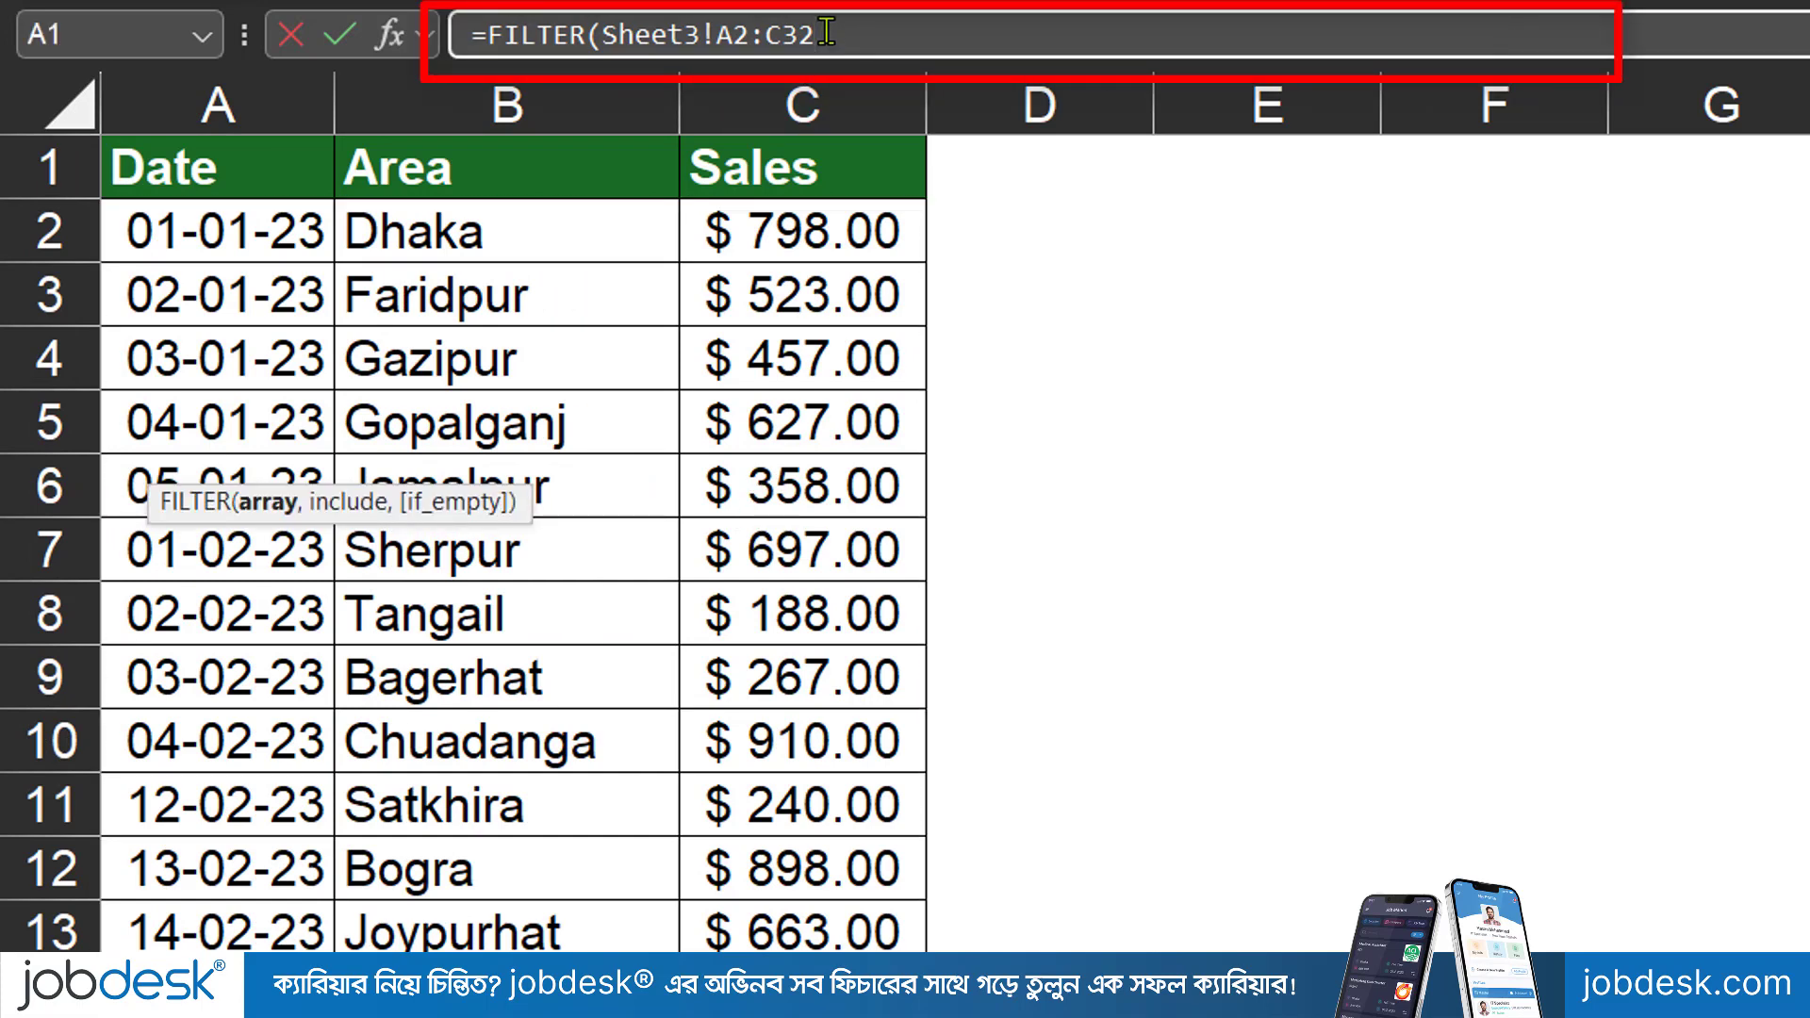
pyautogui.write(',')
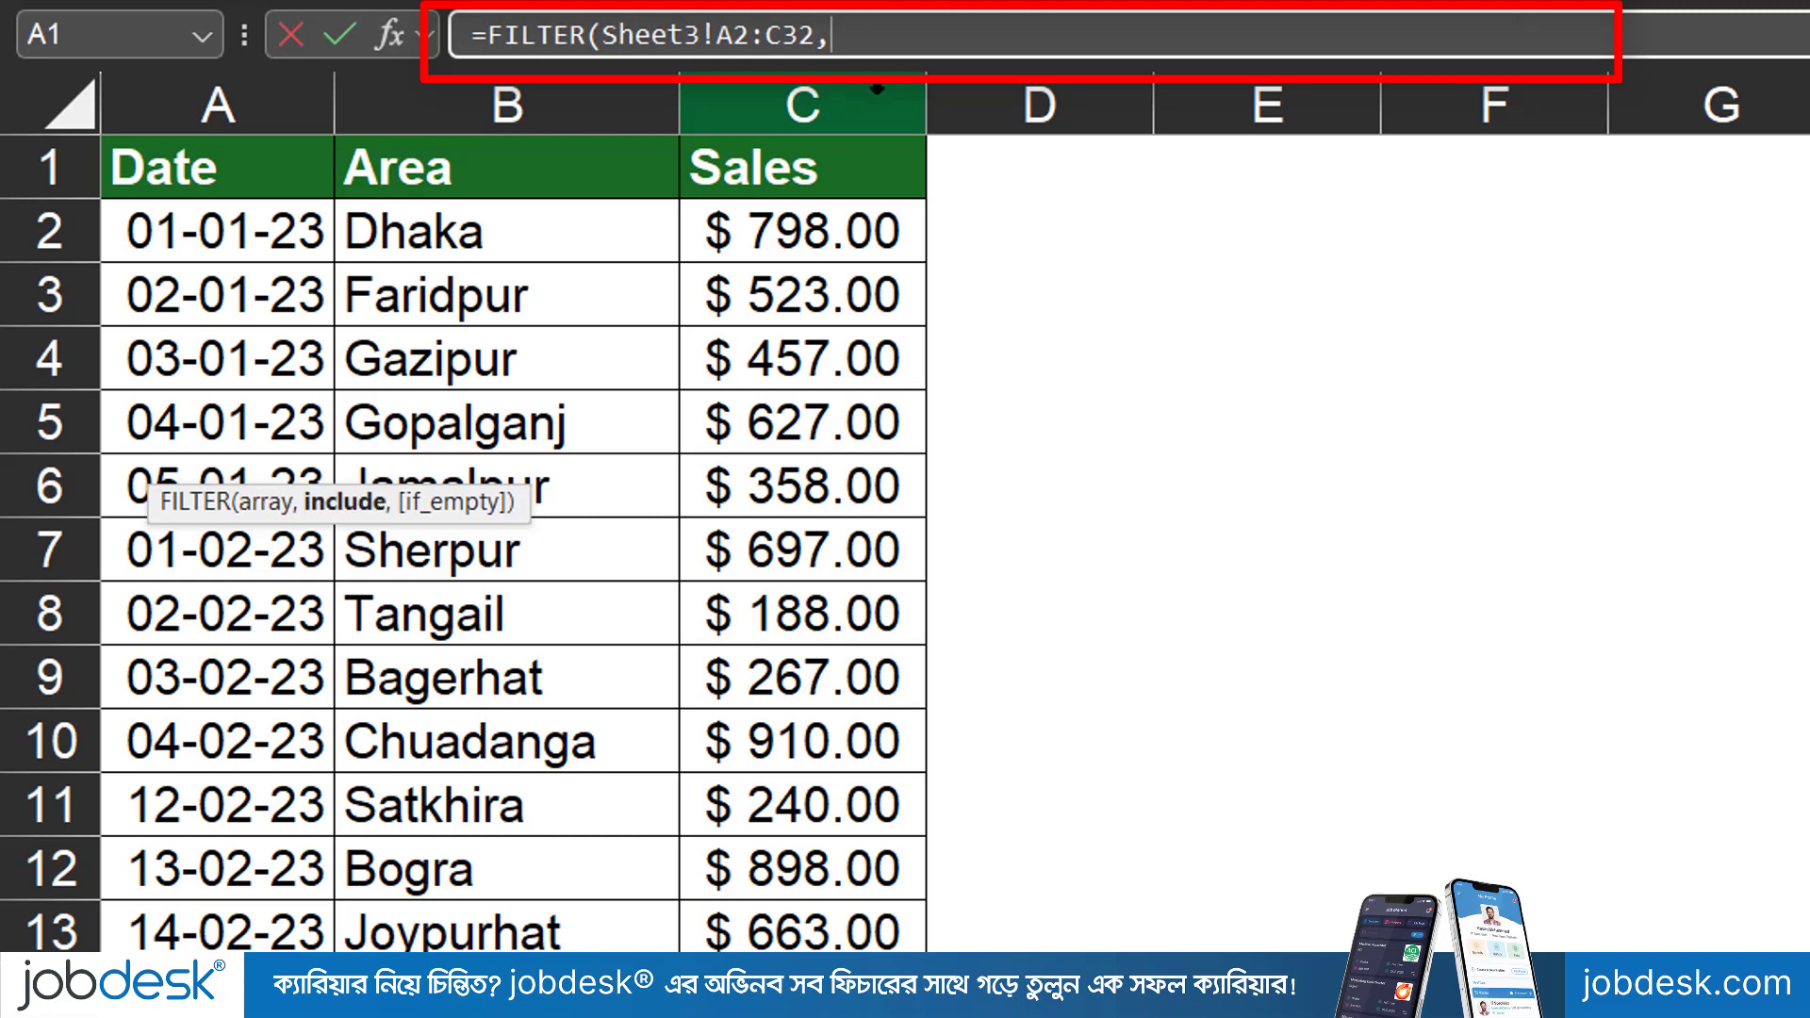
# Begin FILTER's include argument with a TEXT function that takes the Sheet3 dates A2:A32 as its value
pyautogui.write('text')
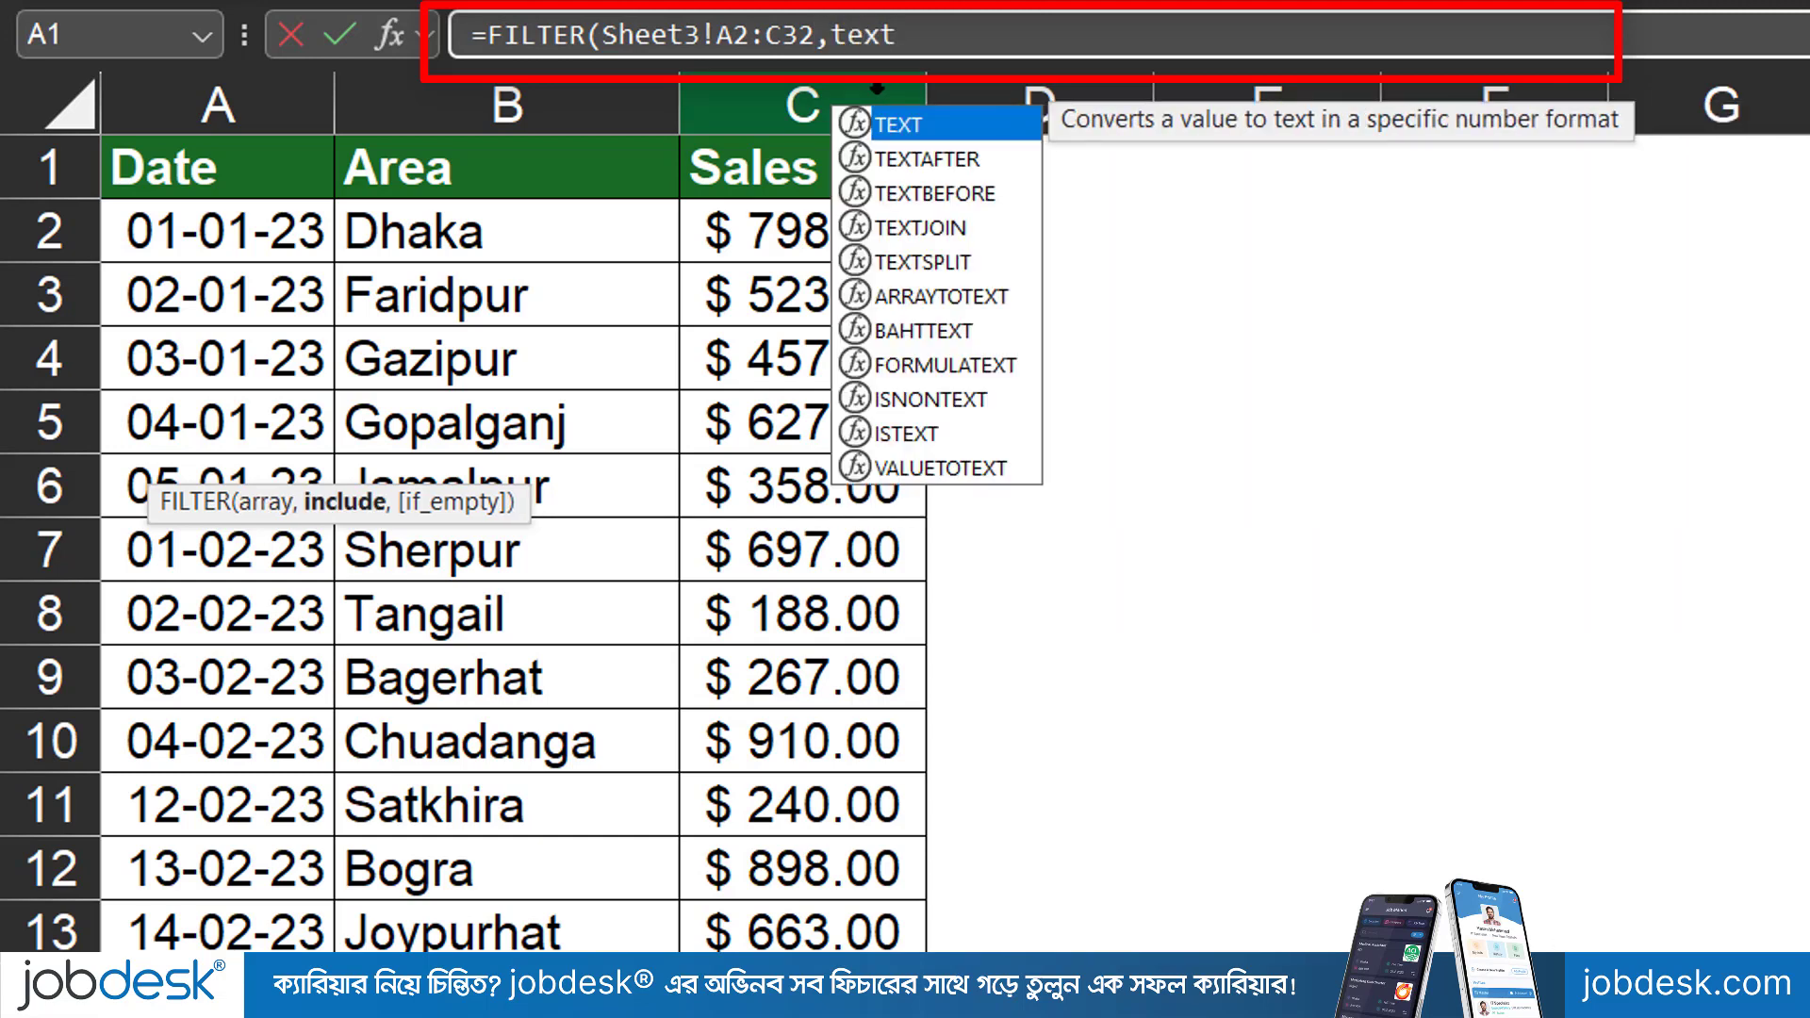
pyautogui.press('Tab')
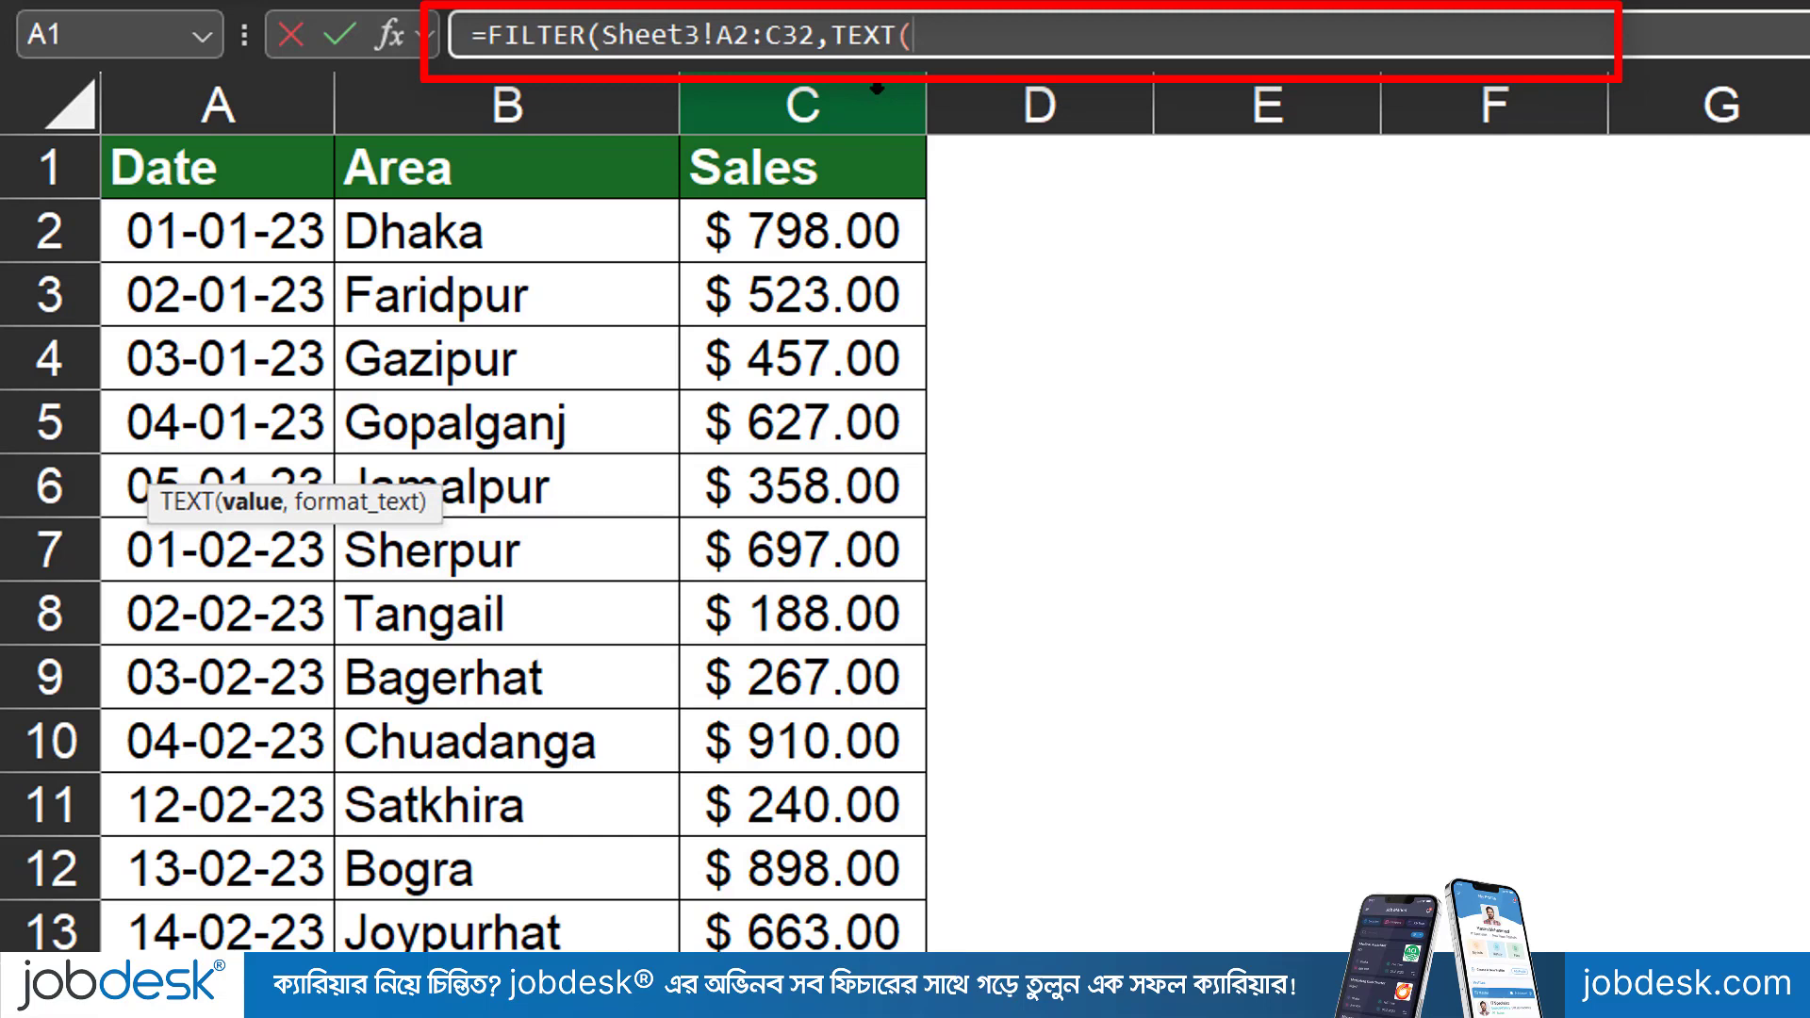
pyautogui.moveTo(255, 500); pyautogui.dragTo(897, 101)
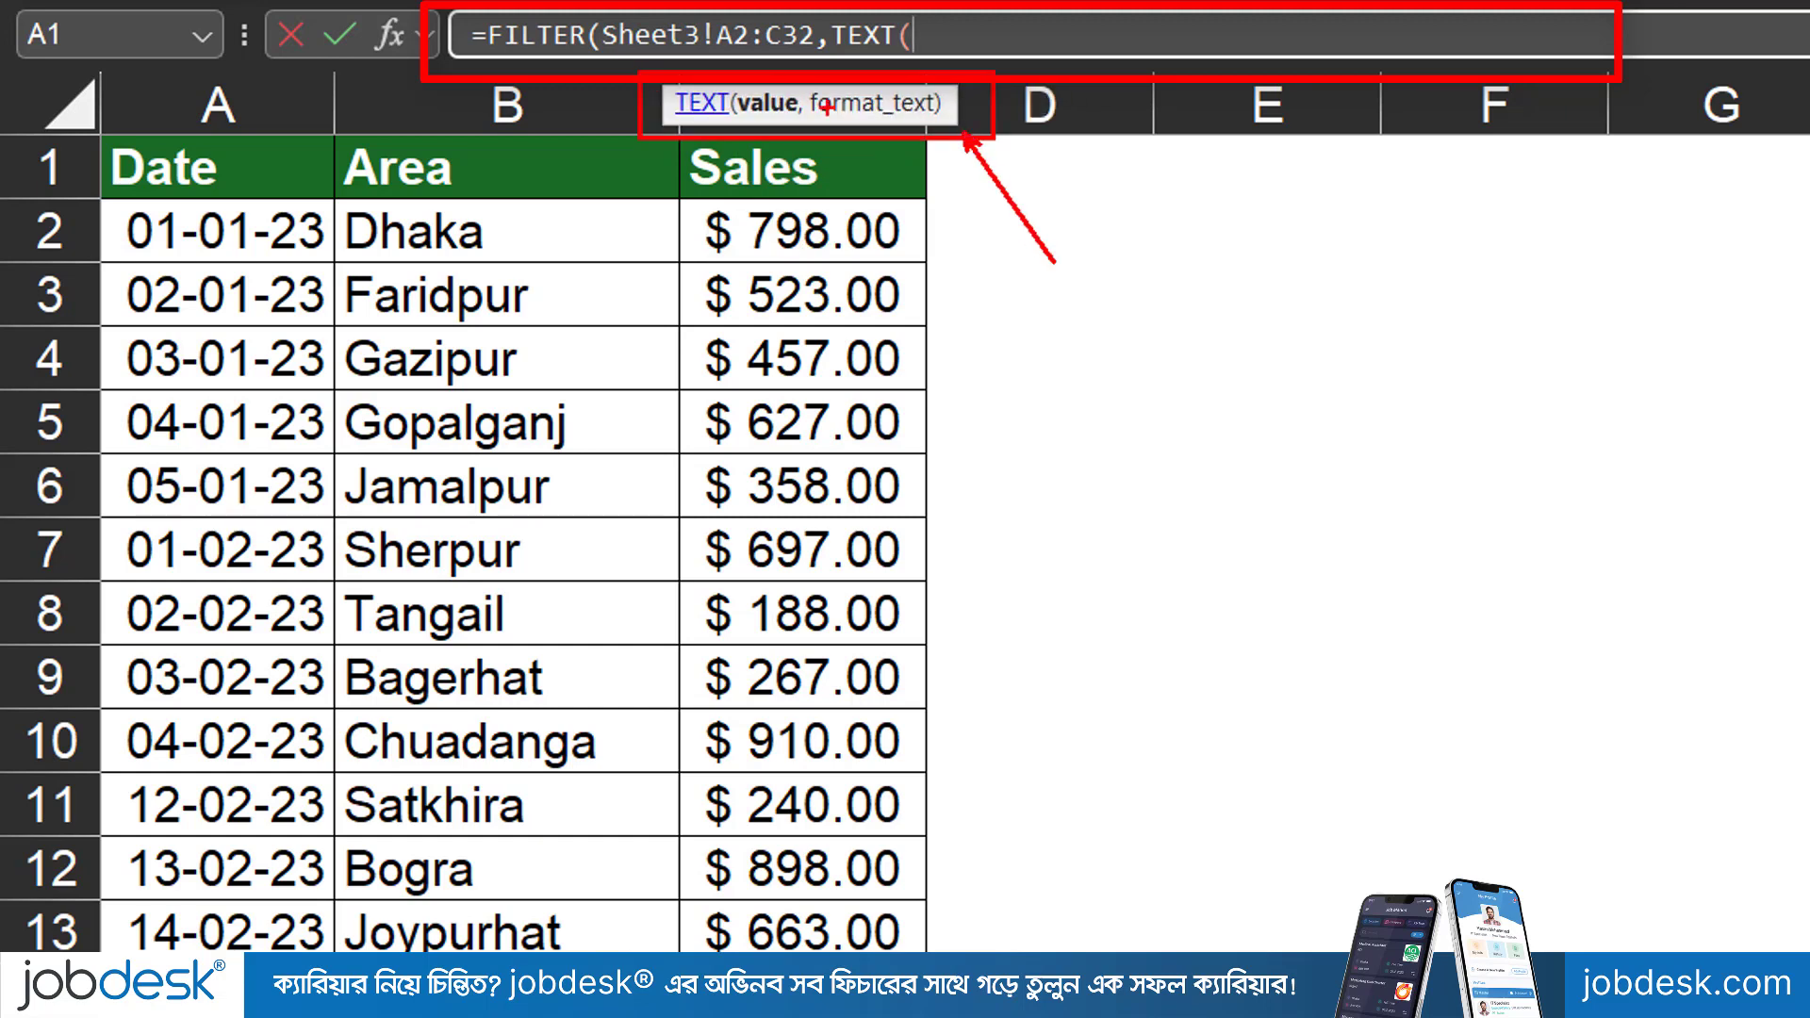
pyautogui.press('Escape')
pyautogui.moveTo(940, 120)
pyautogui.mouseDown()
pyautogui.moveTo(980, 116)
pyautogui.moveTo(960, 111)
pyautogui.mouseUp()
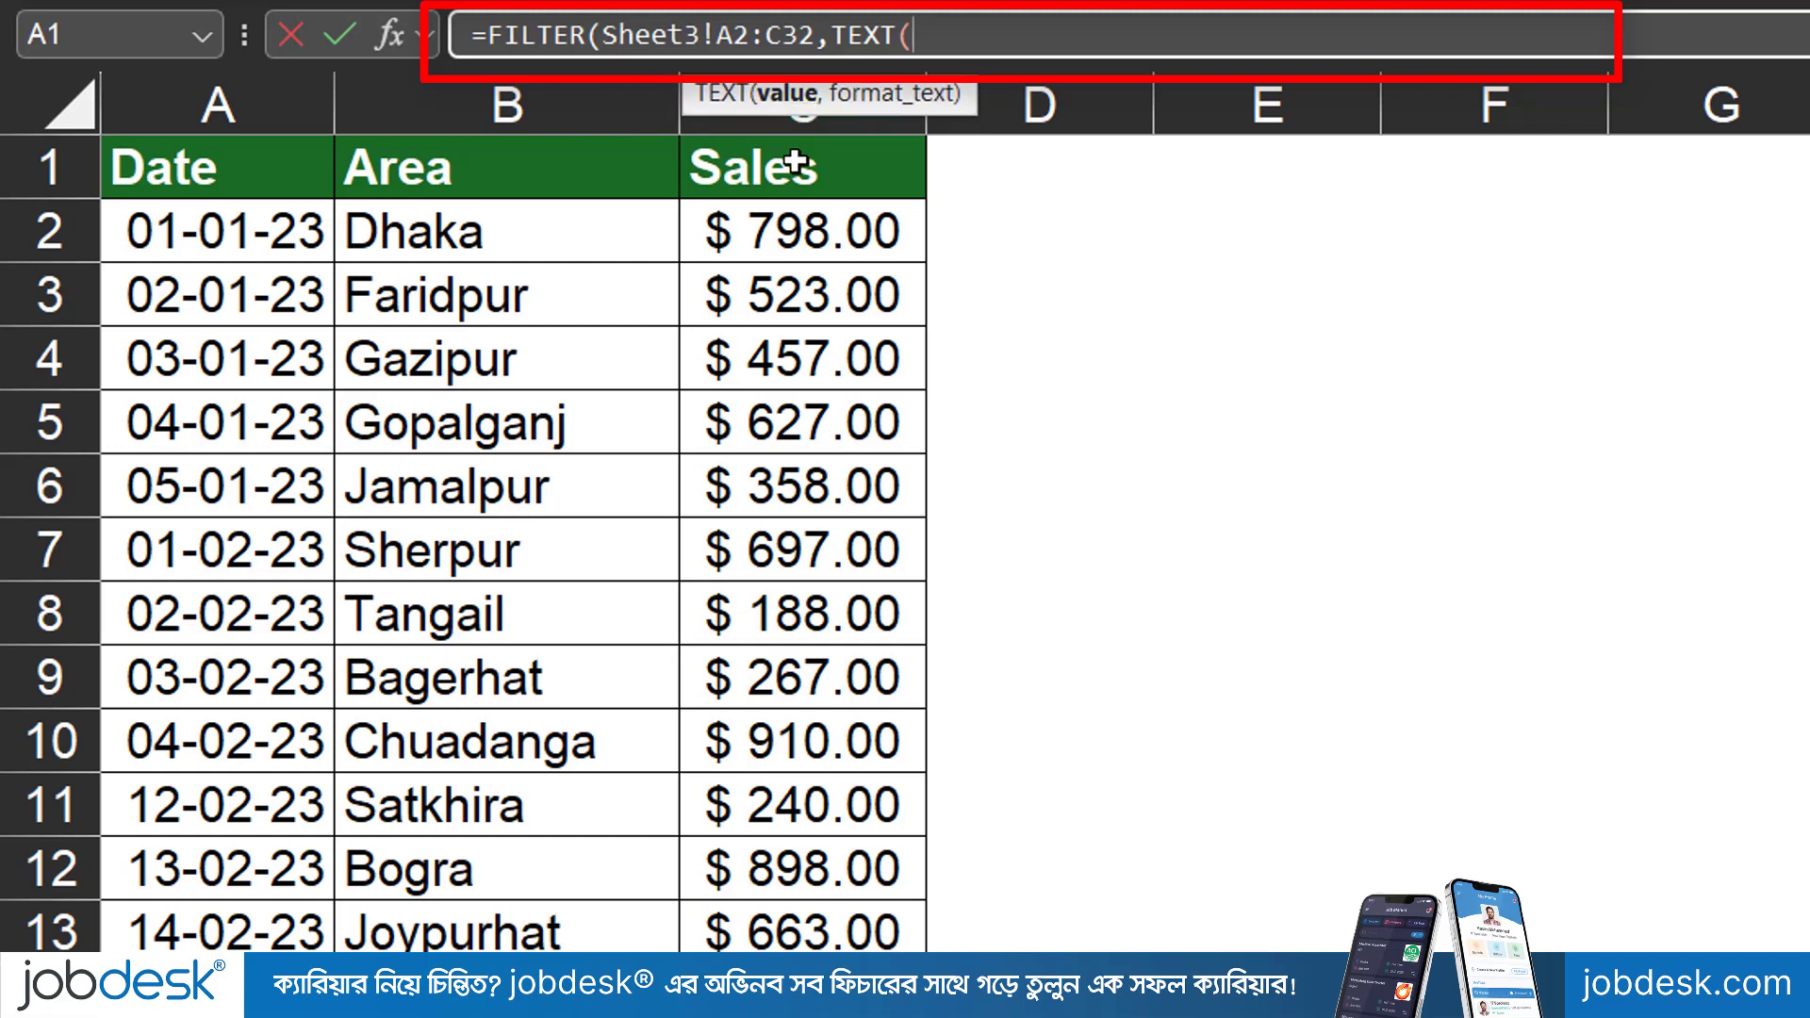
pyautogui.click(202, 231)
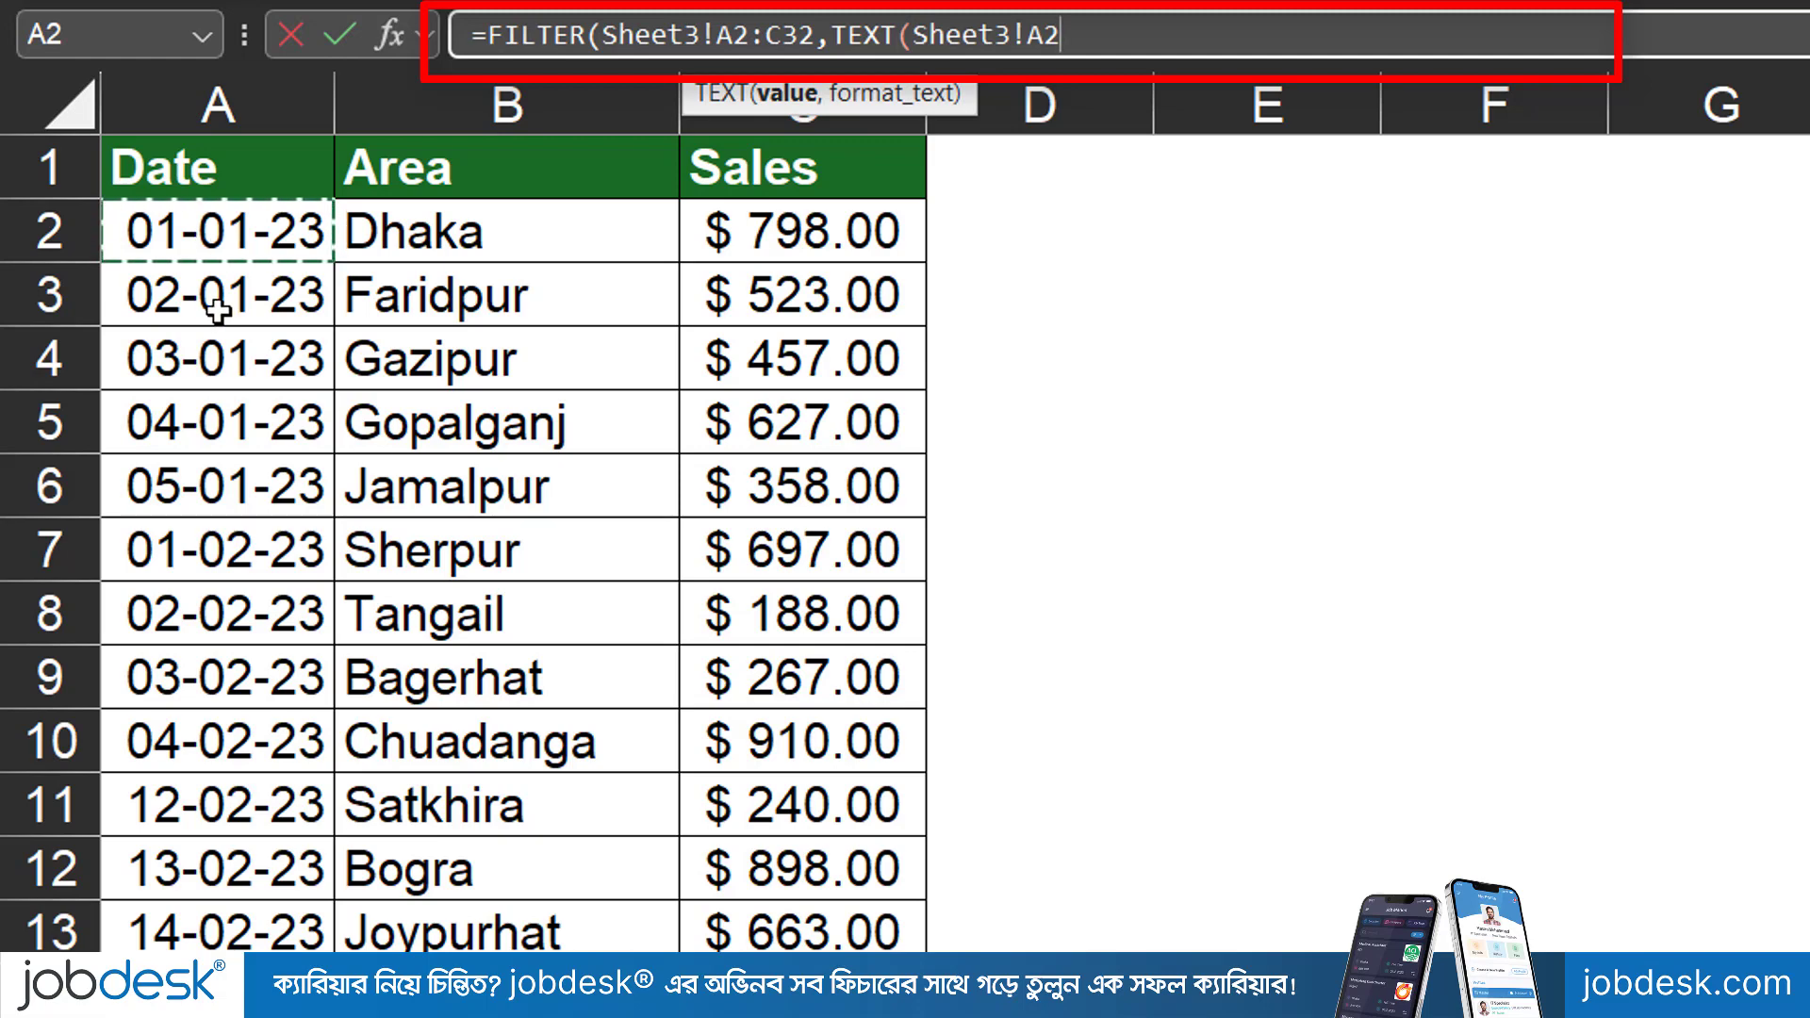
pyautogui.hotkey('ctrl', 'shift', 'Down')
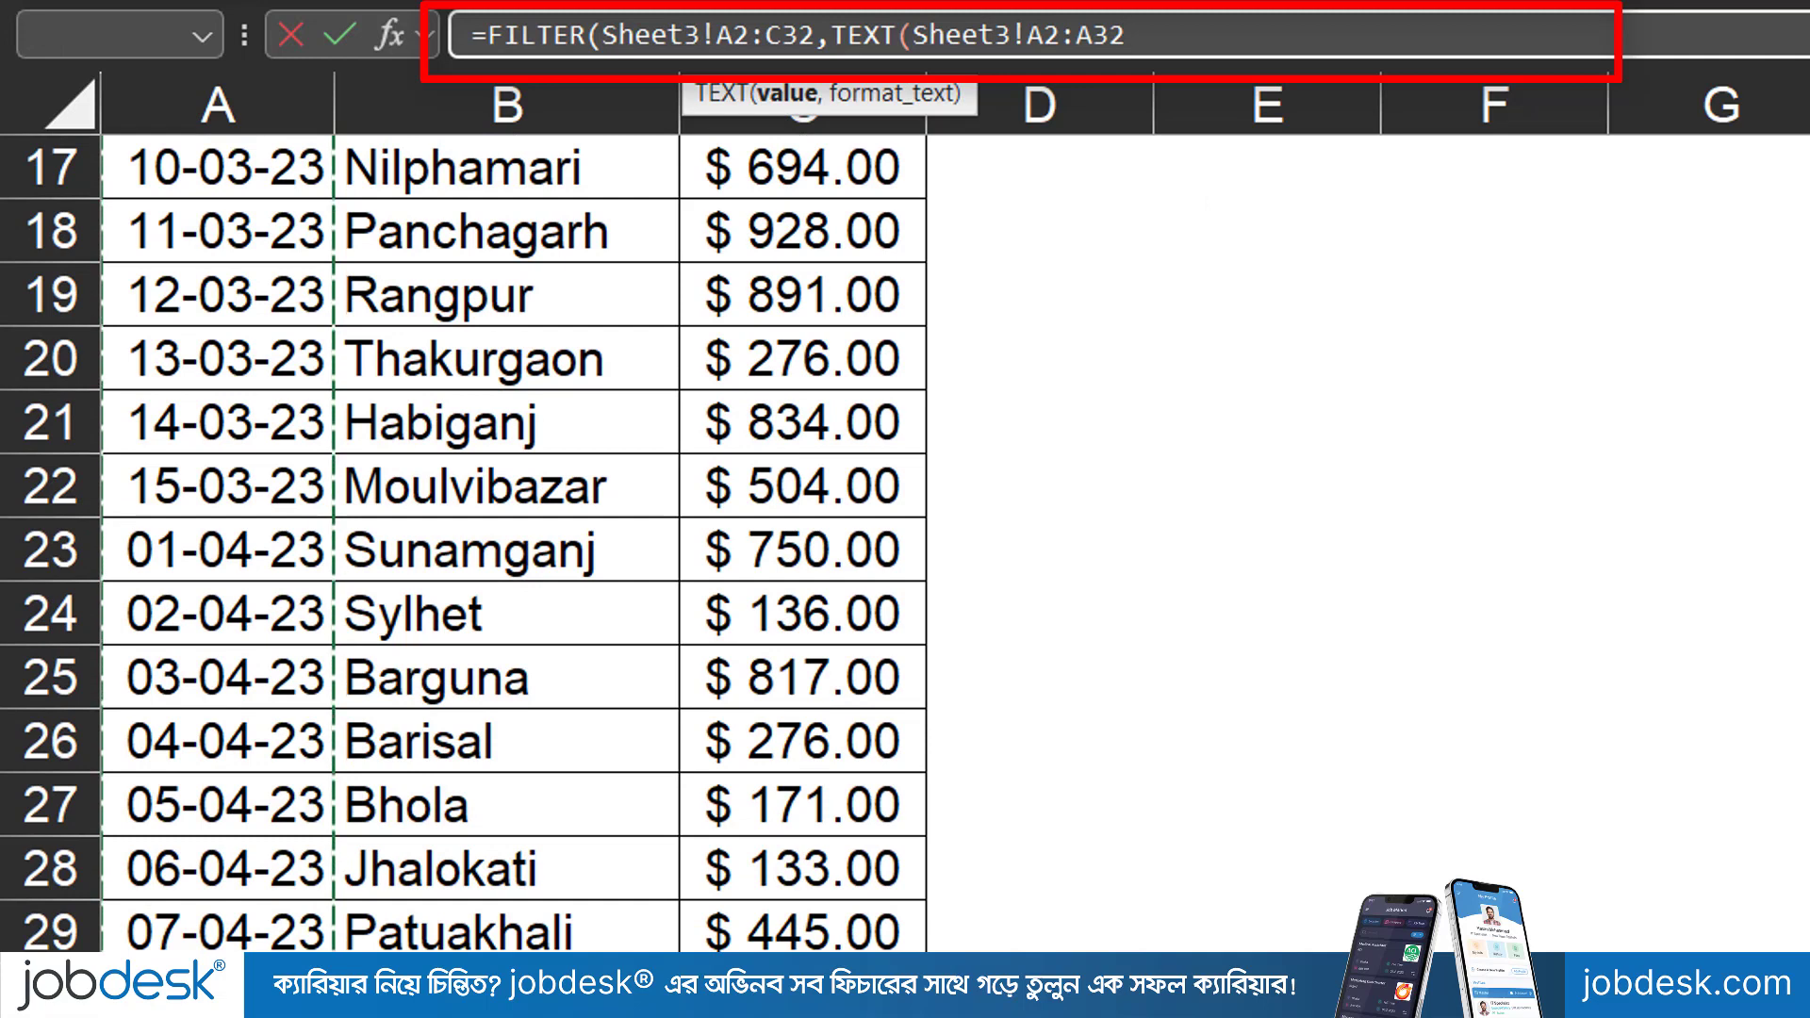
pyautogui.hotkey('ctrl', 'BackSpace')
pyautogui.click(1144, 34)
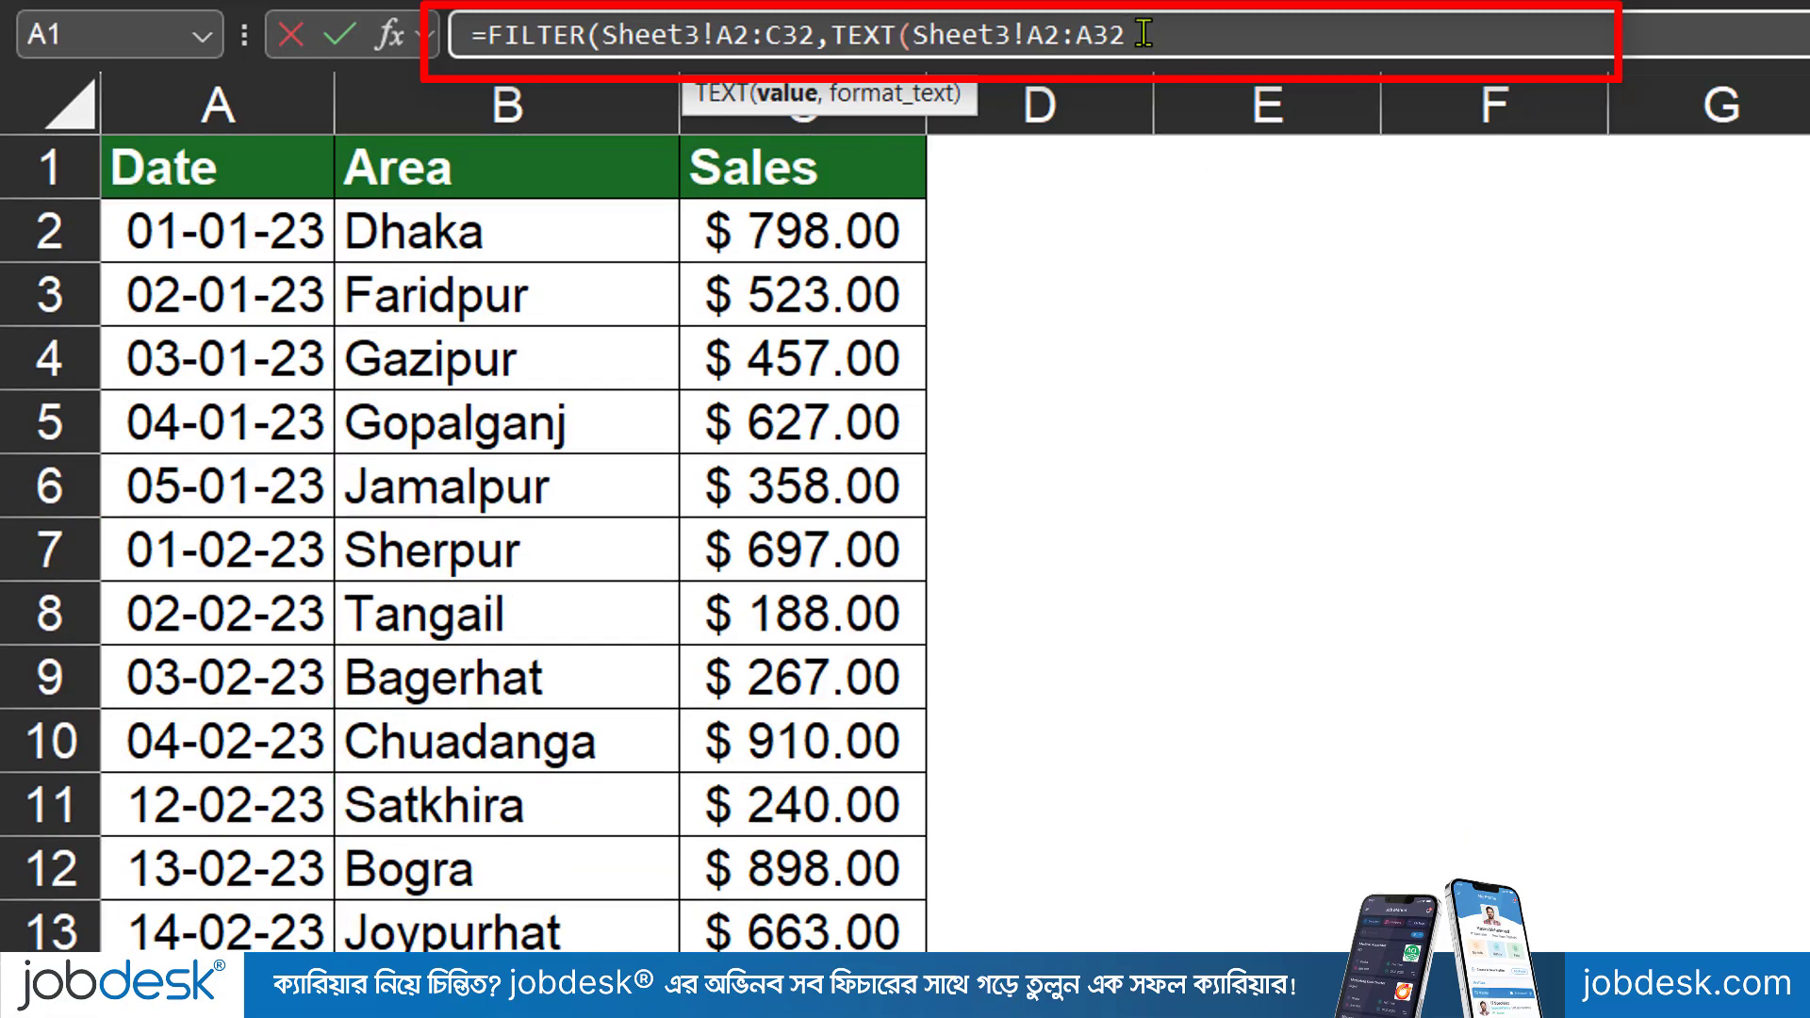
# Set the TEXT function's format to "mmmm" for full month names and close the function
pyautogui.write(',')
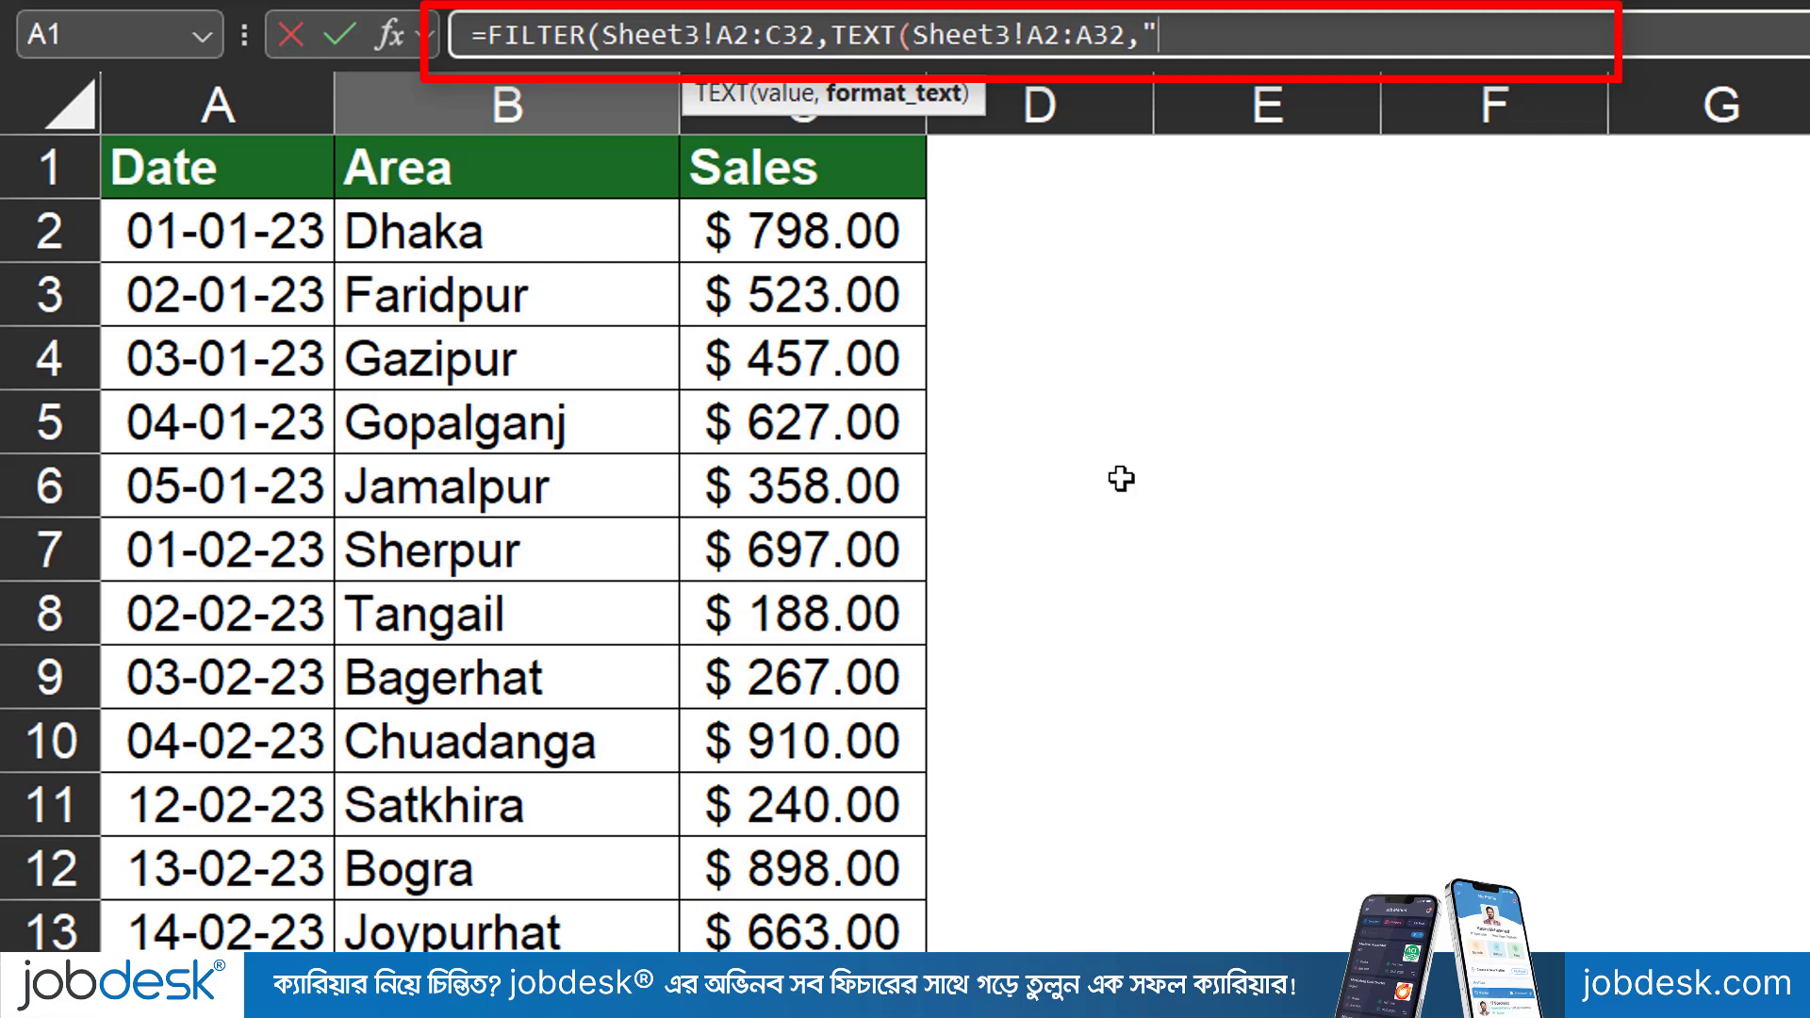
pyautogui.write('mmmm')
pyautogui.write(')')
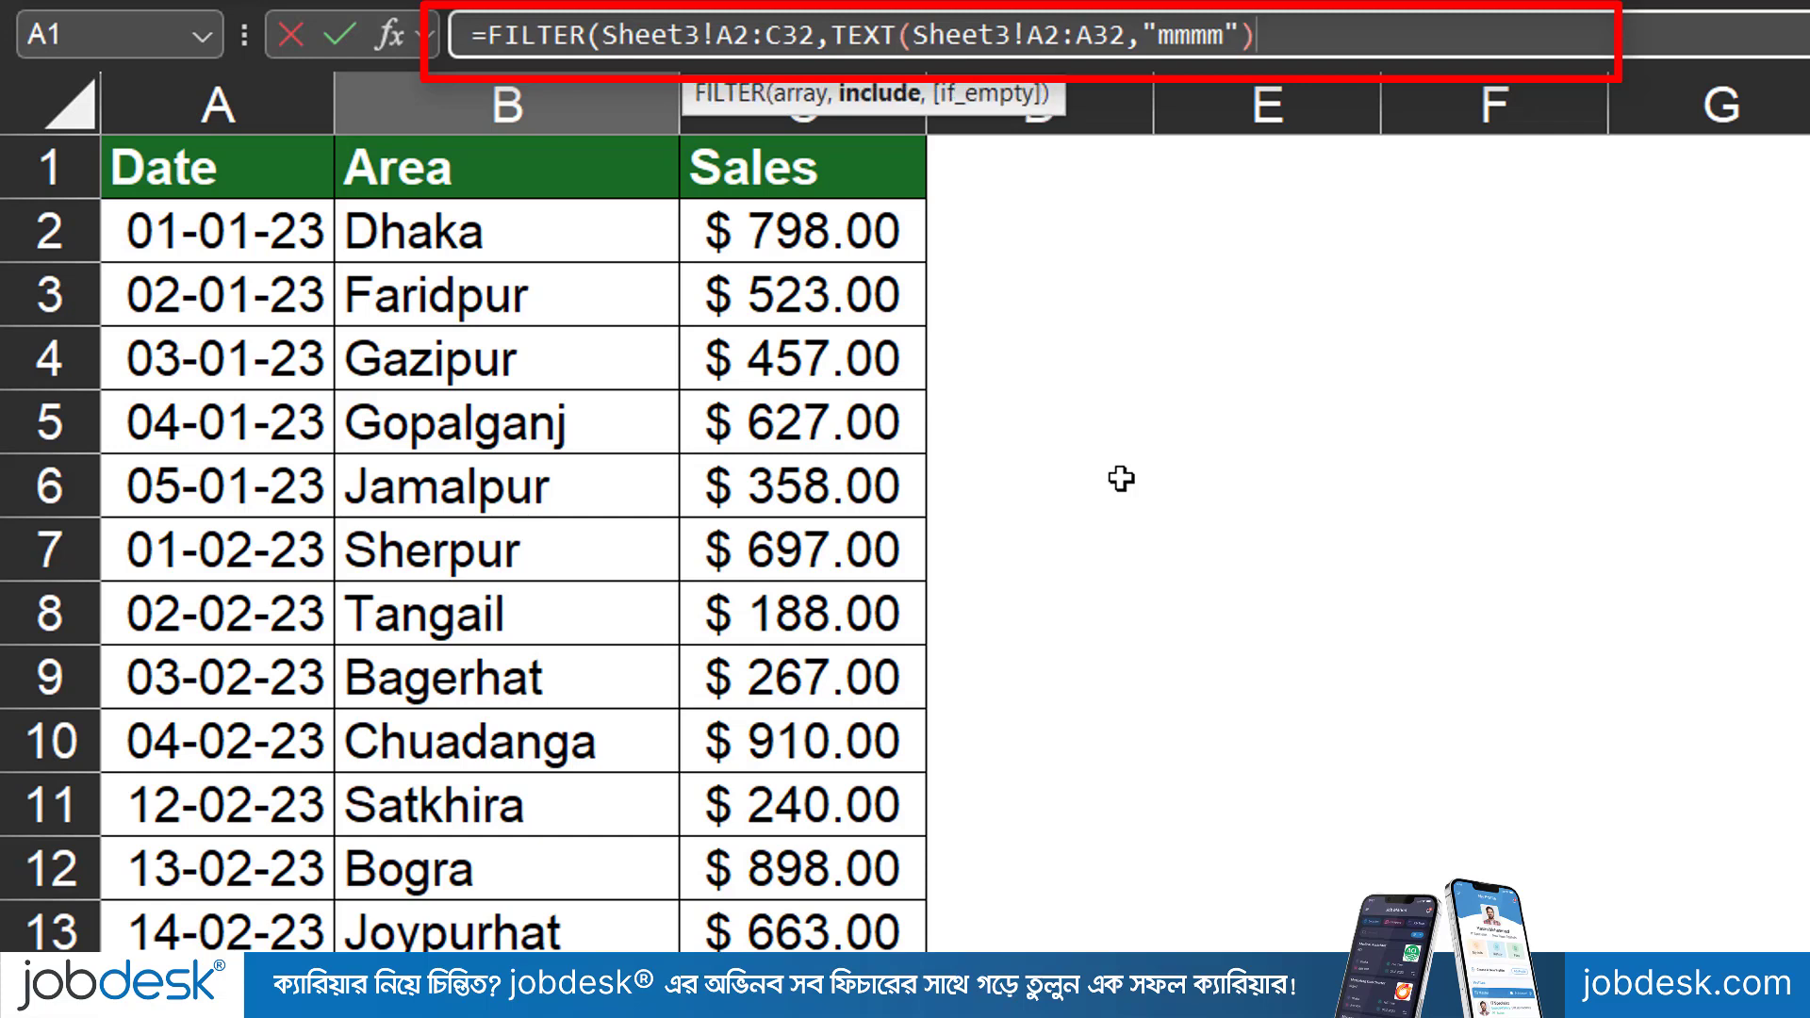
pyautogui.moveTo(1130, 121); pyautogui.dragTo(1157, 94)
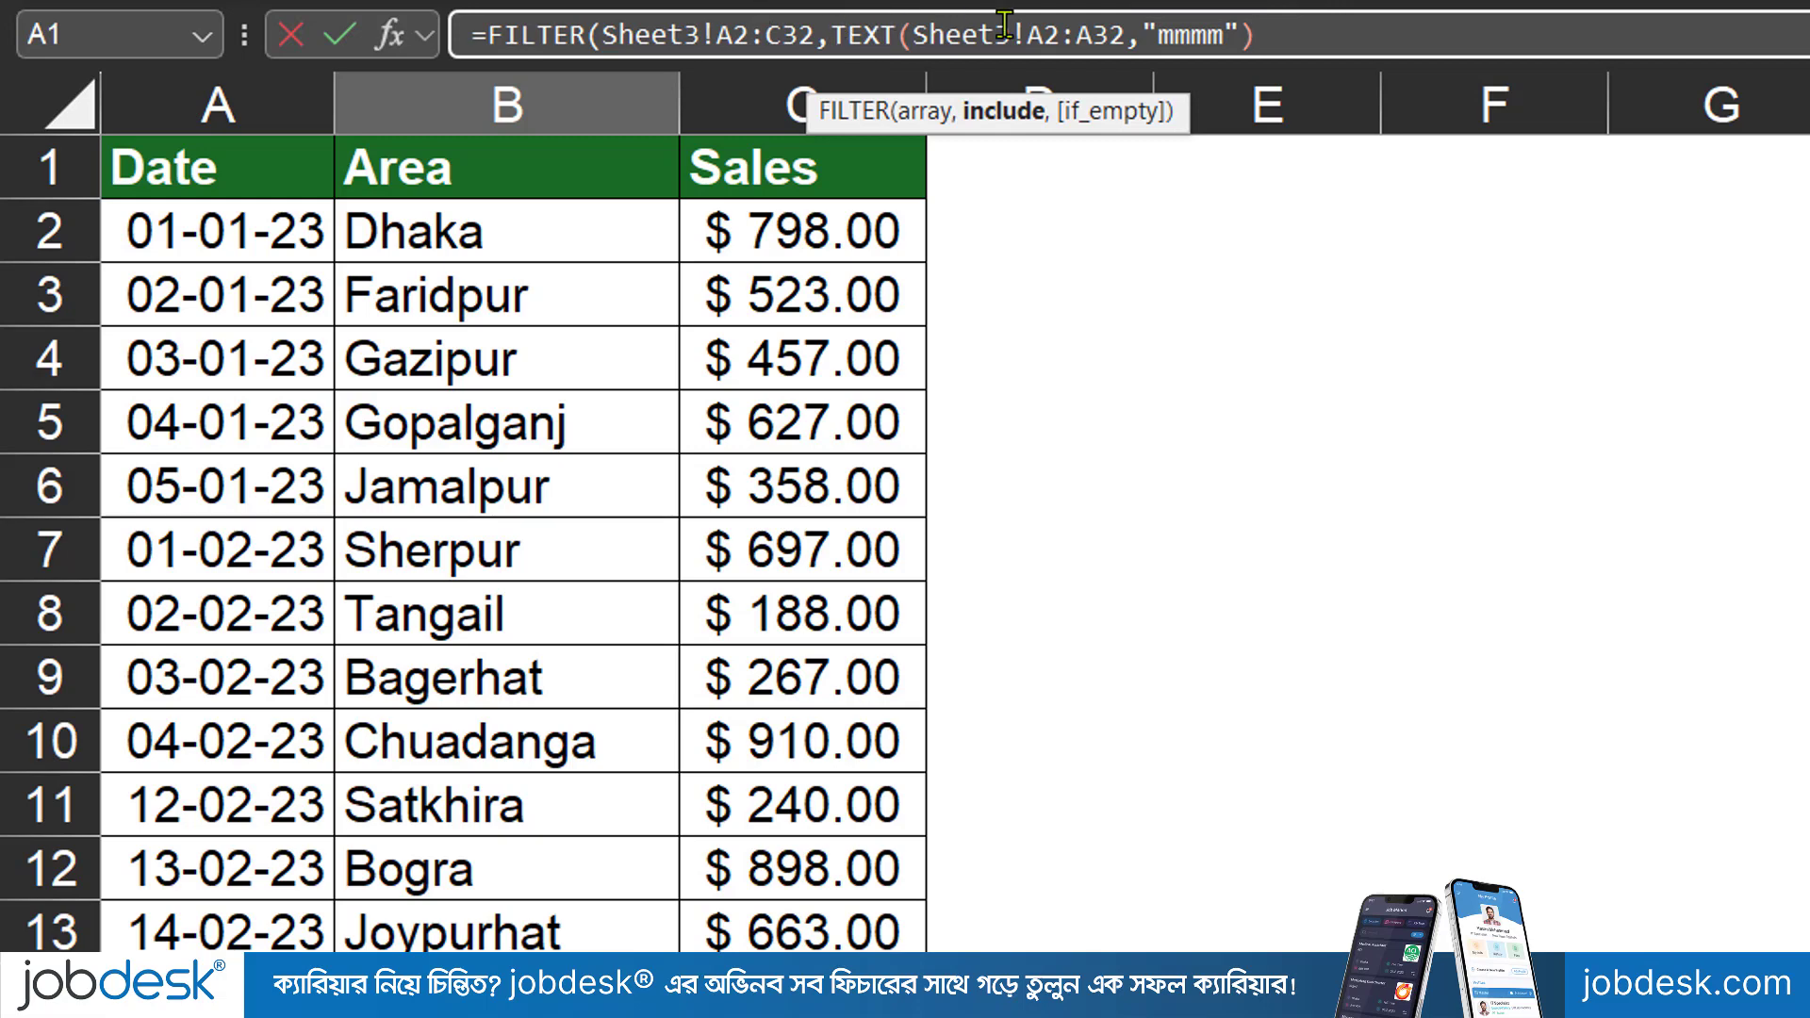
# Compare the TEXT result with the selected month in cell C2 of Sheet2 within the FILTER formula
pyautogui.write('=')
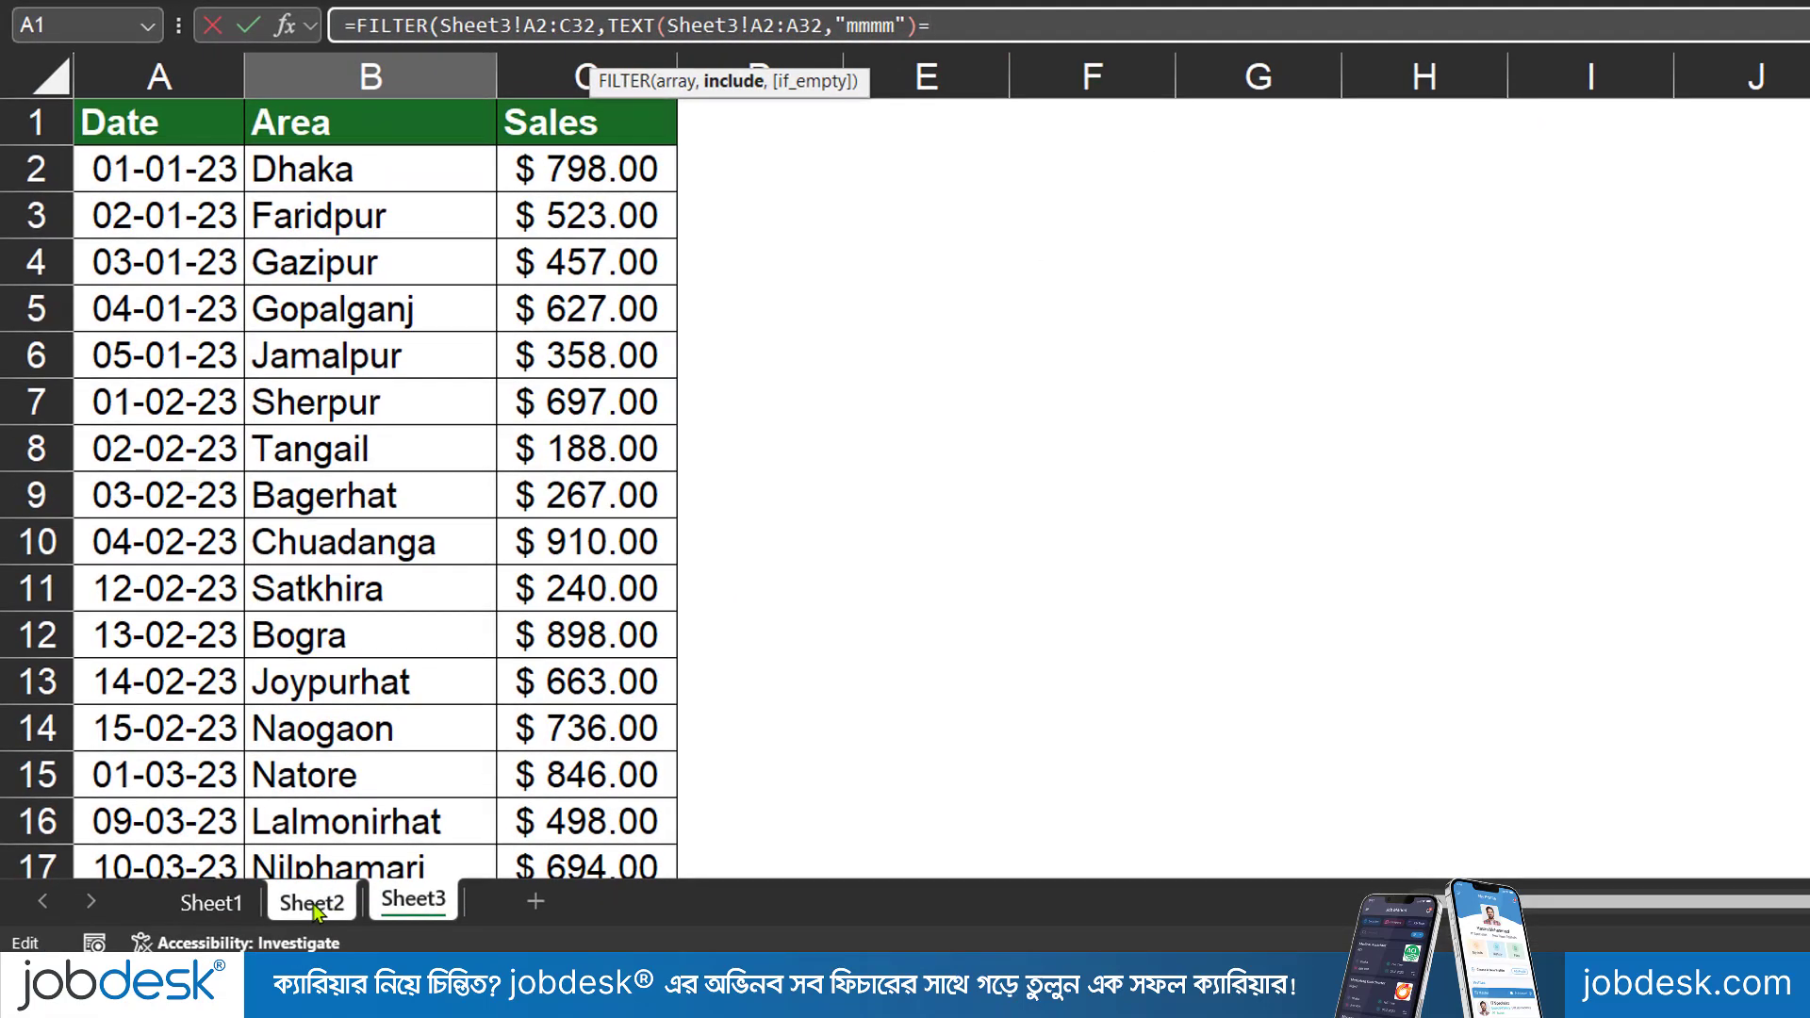
pyautogui.click(313, 902)
pyautogui.click(424, 113)
pyautogui.click(412, 143)
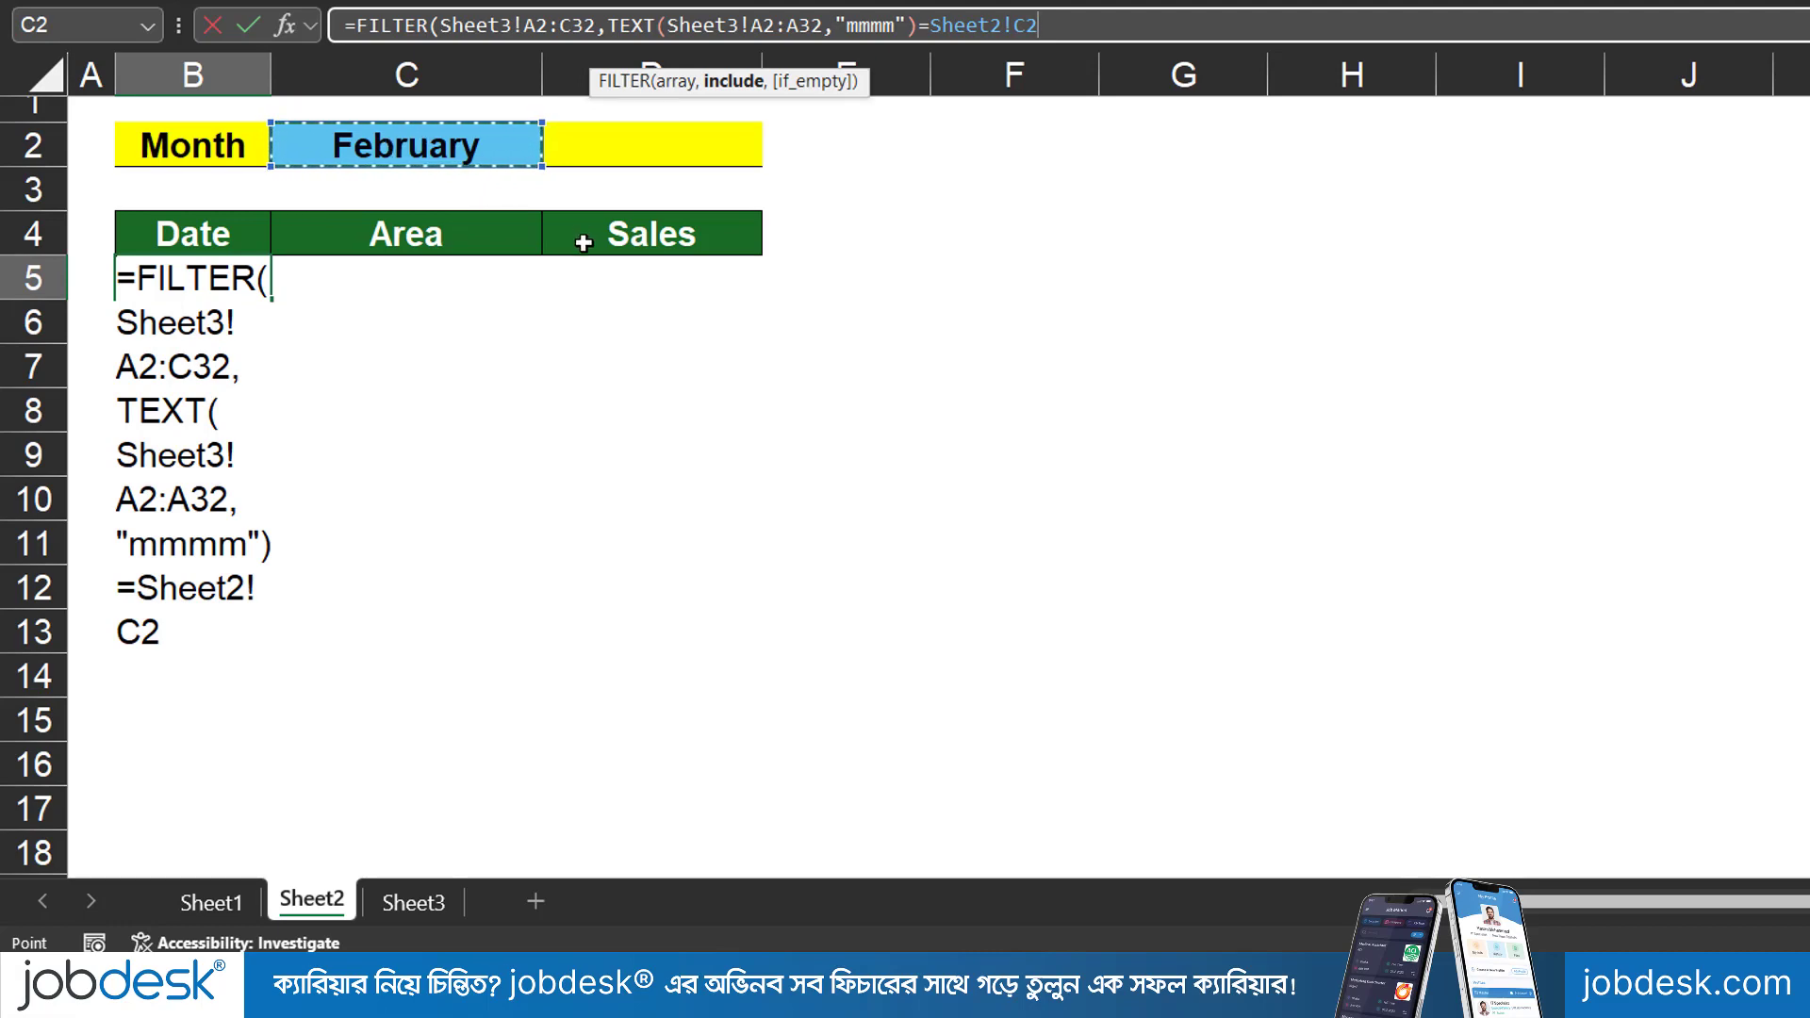
# Supply an empty string "" as the if_empty argument and complete the FILTER formula
pyautogui.write(',')
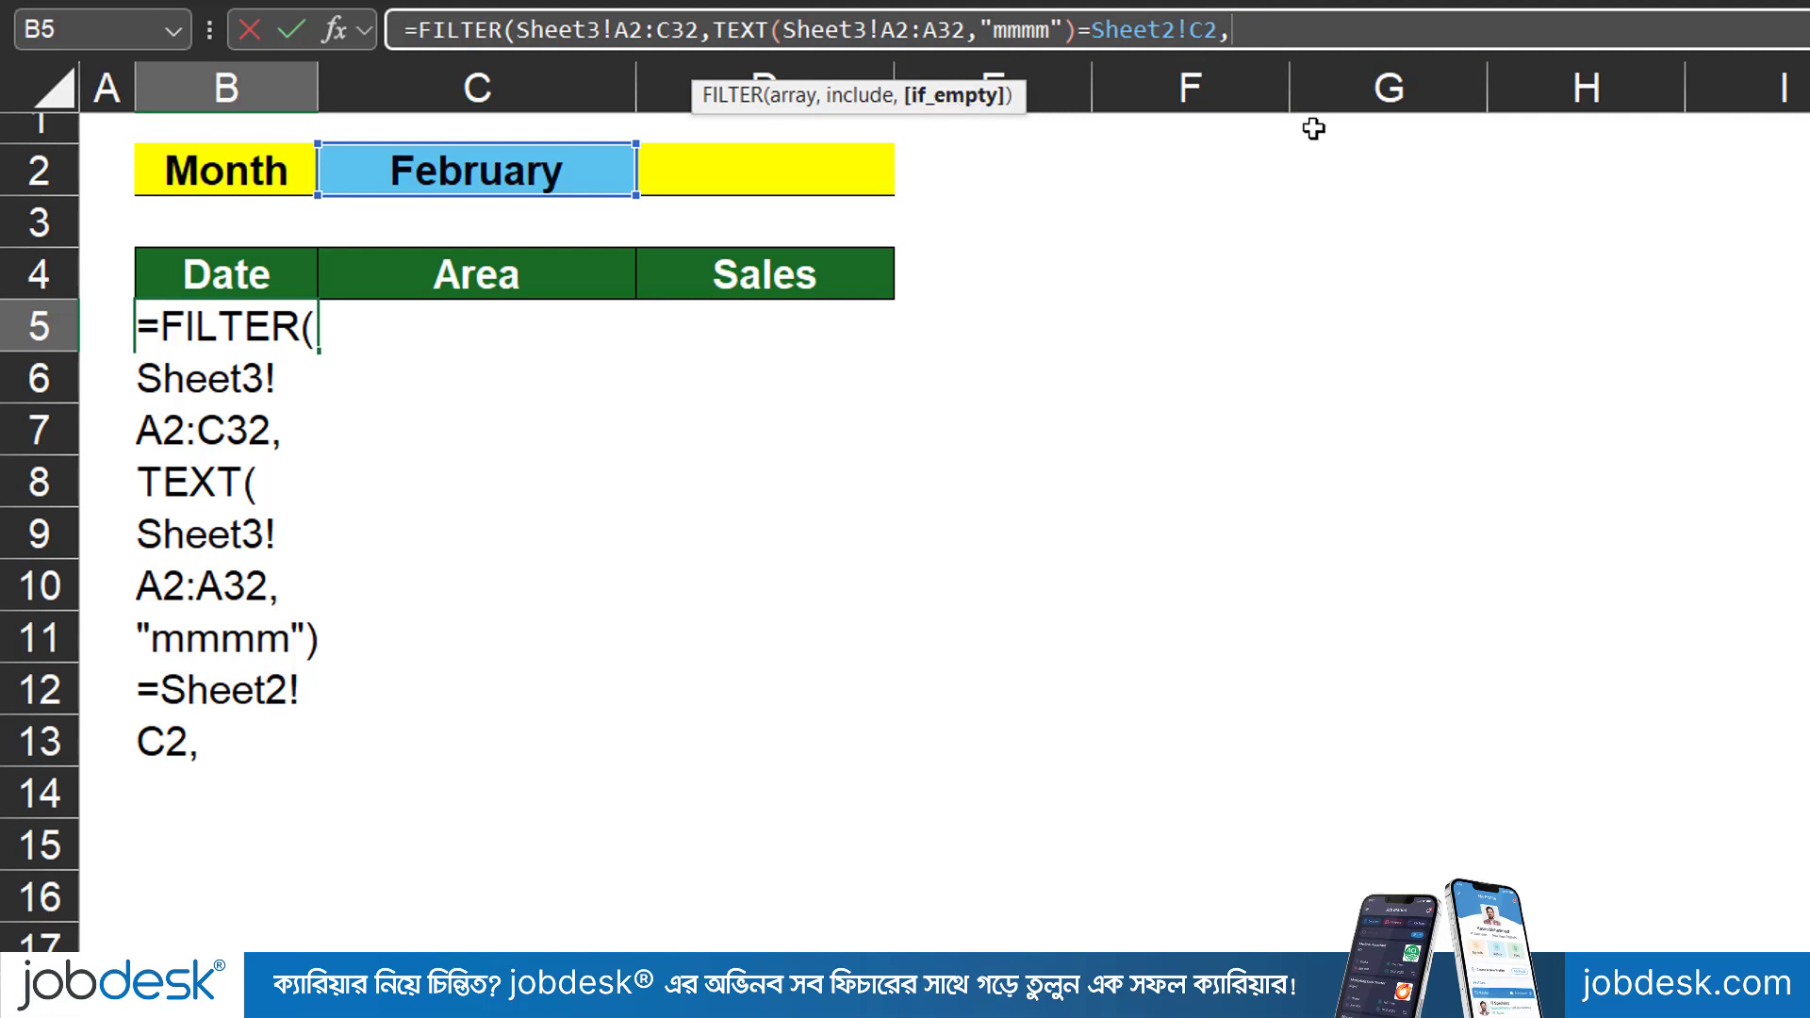
pyautogui.write('"")')
pyautogui.press('Return')
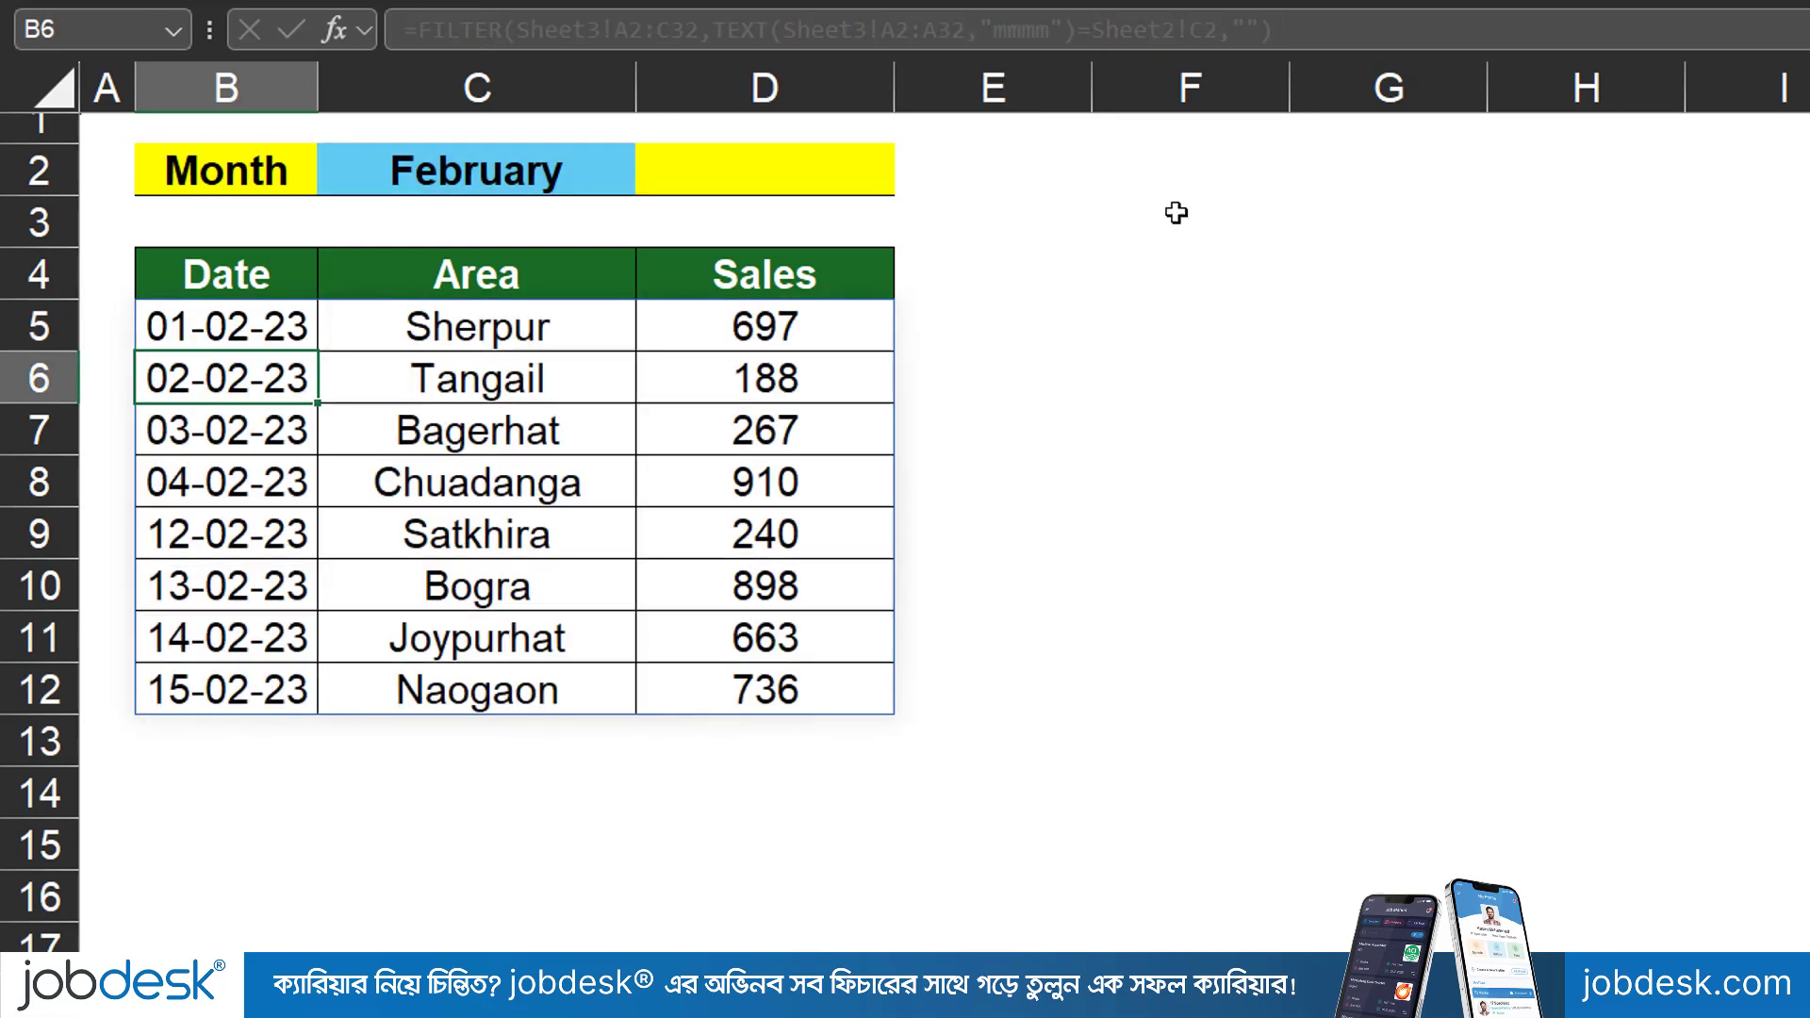
# Test the filter by setting the month in C2 to March, January, February and March again, and select the March records
pyautogui.click(505, 165)
pyautogui.click(650, 179)
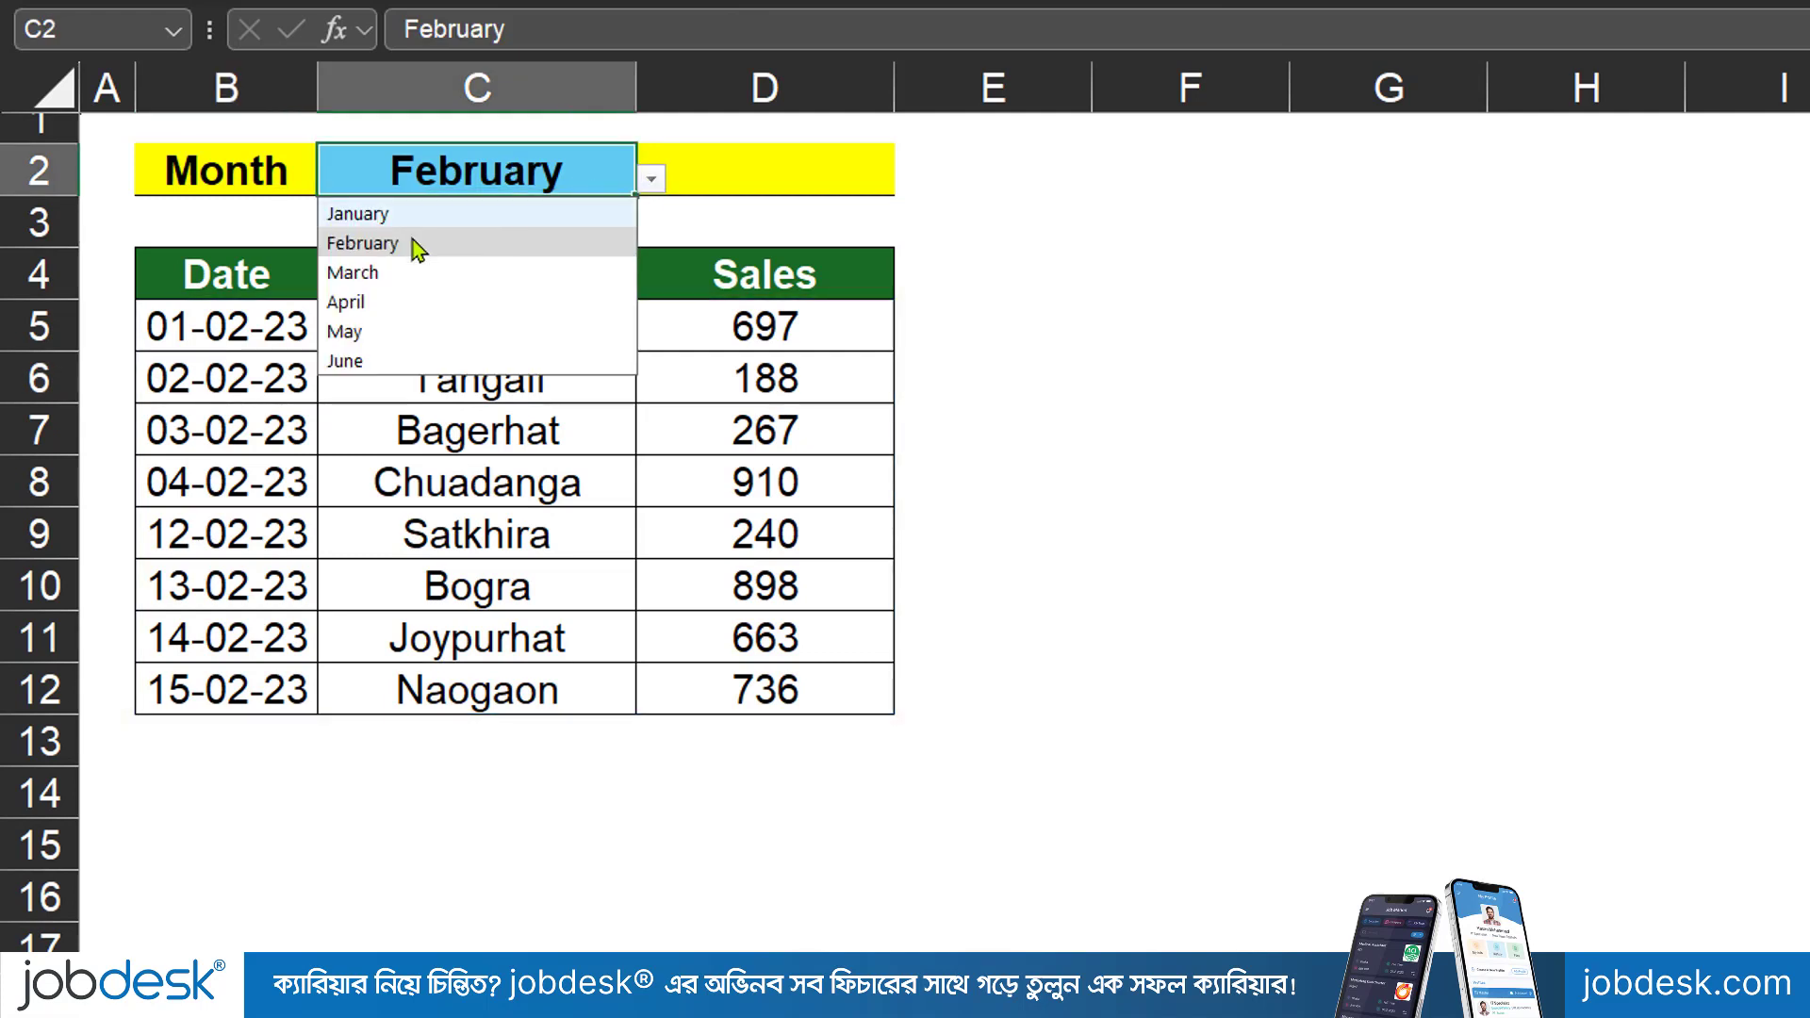
pyautogui.click(377, 273)
pyautogui.click(649, 179)
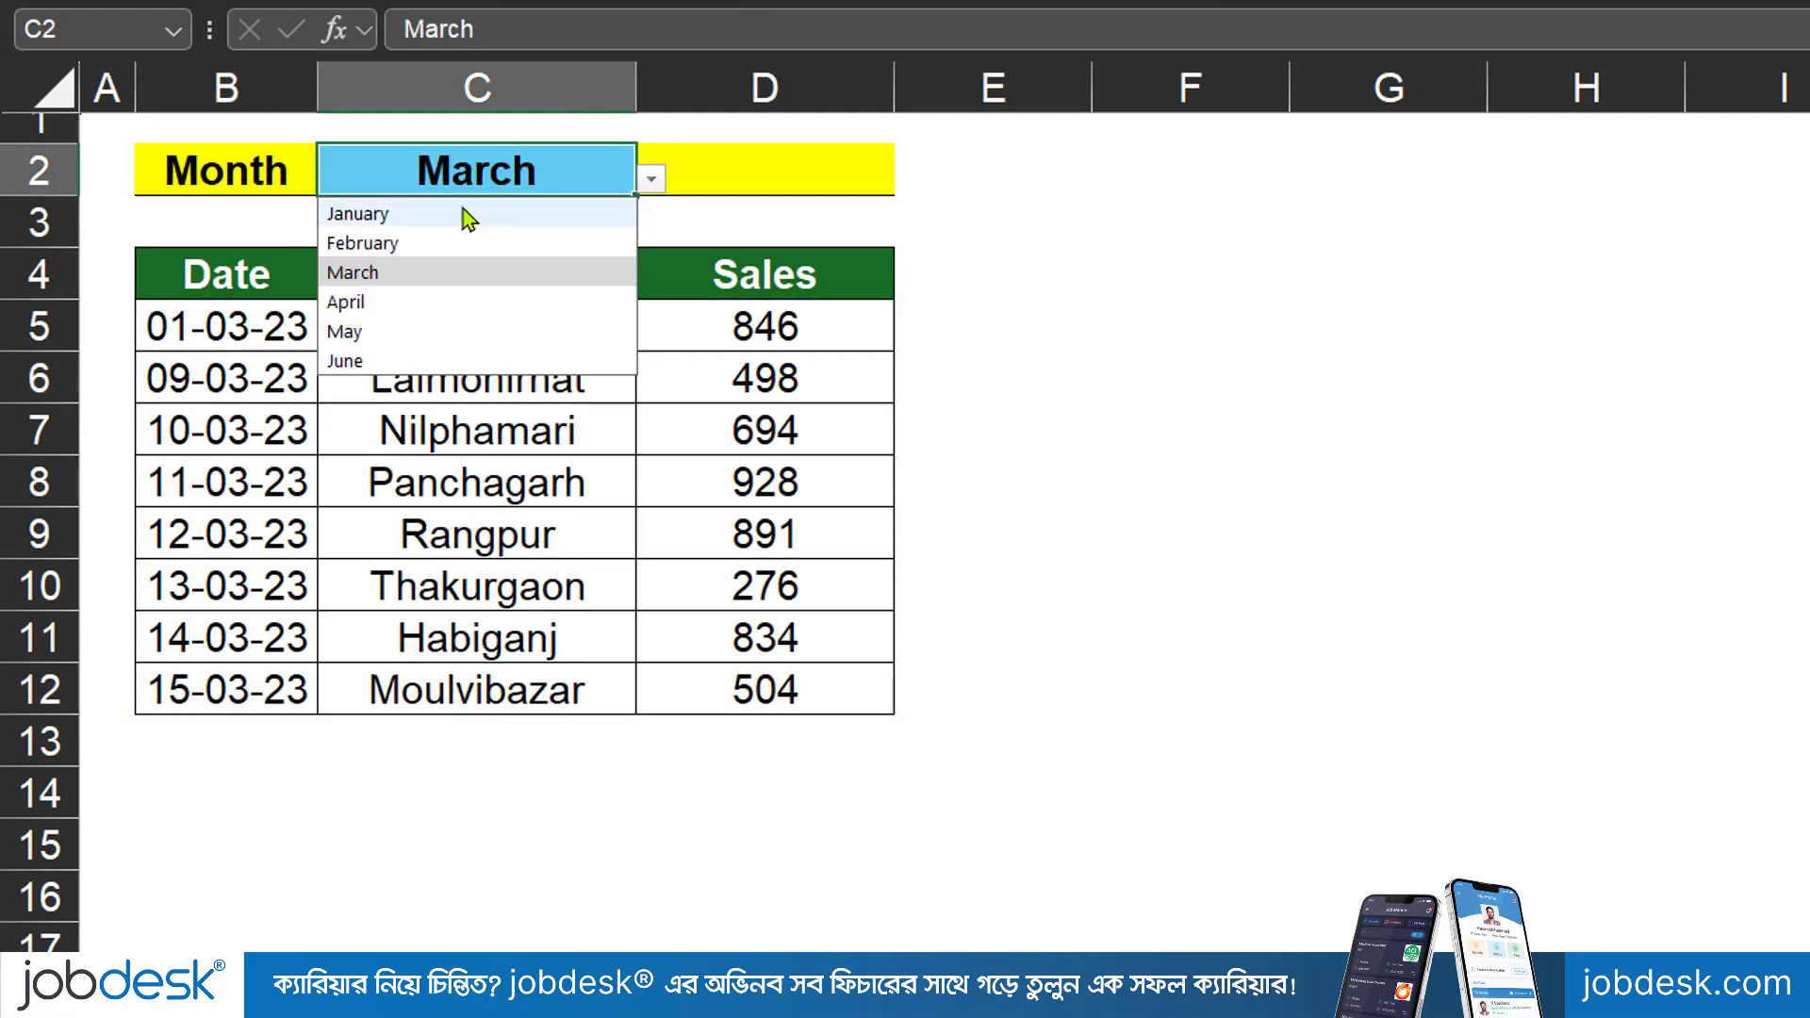
pyautogui.click(462, 215)
pyautogui.click(650, 179)
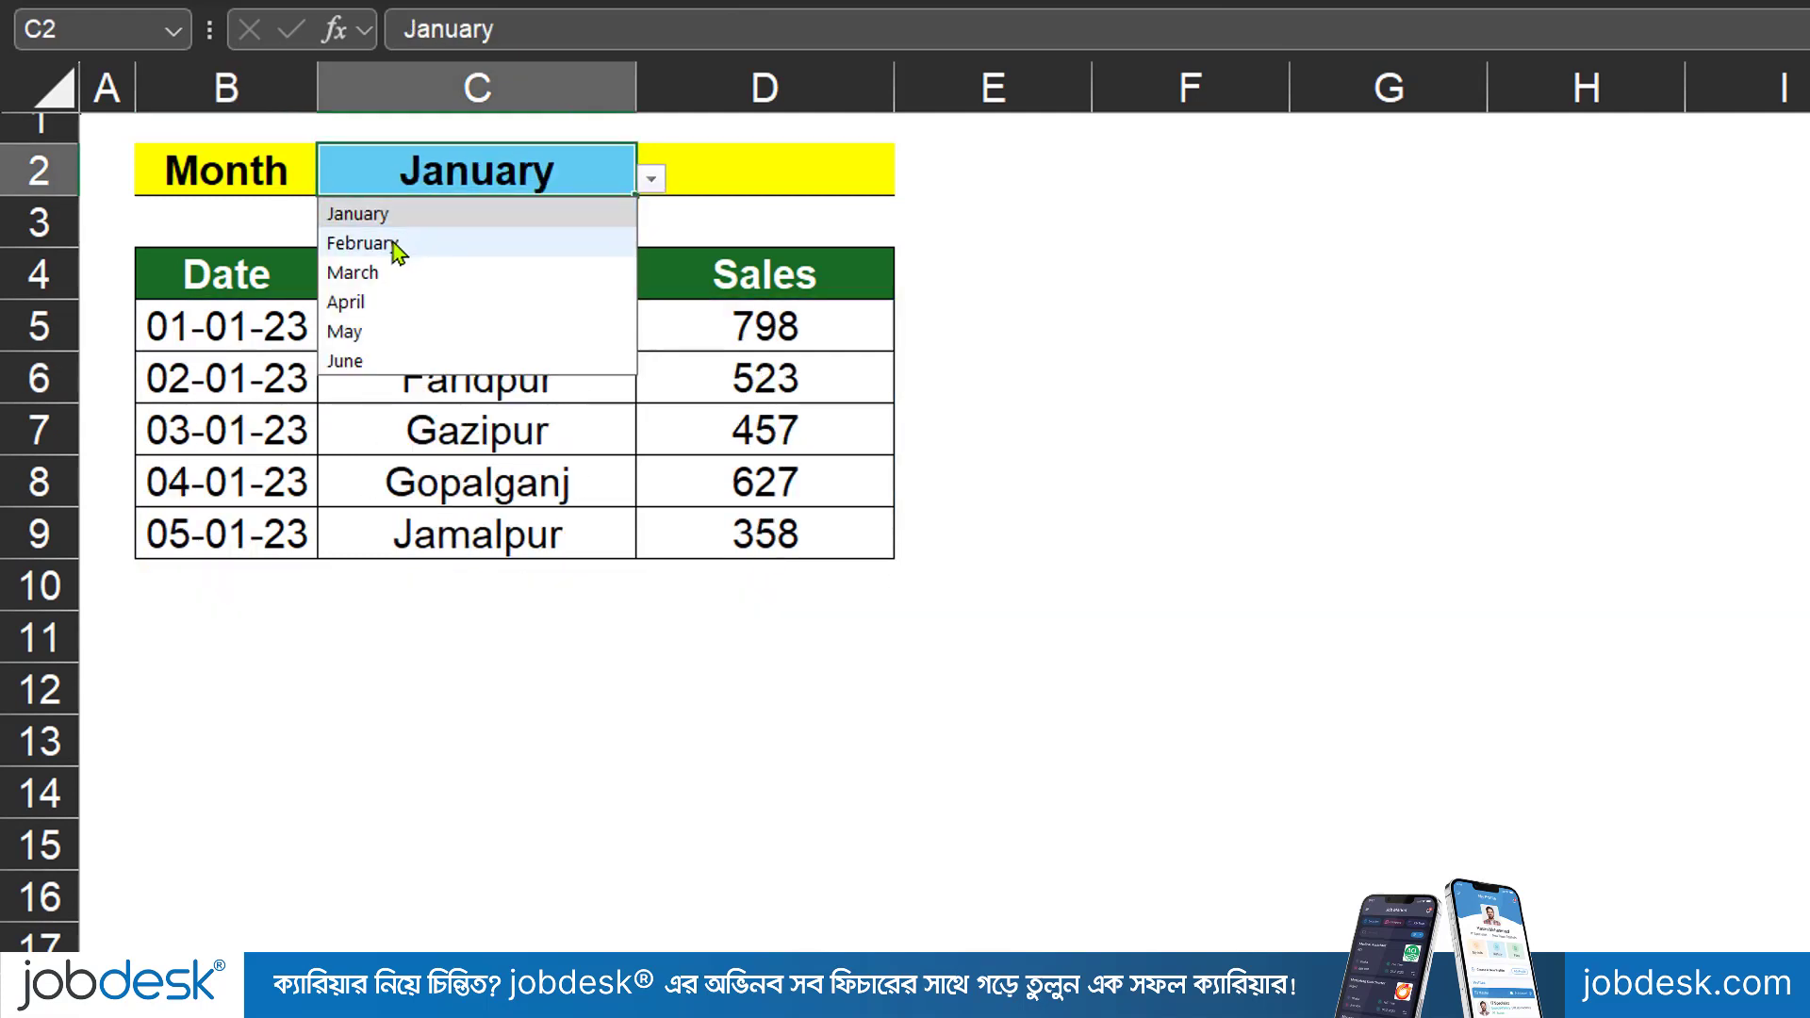
pyautogui.click(447, 244)
pyautogui.click(649, 180)
pyautogui.click(390, 276)
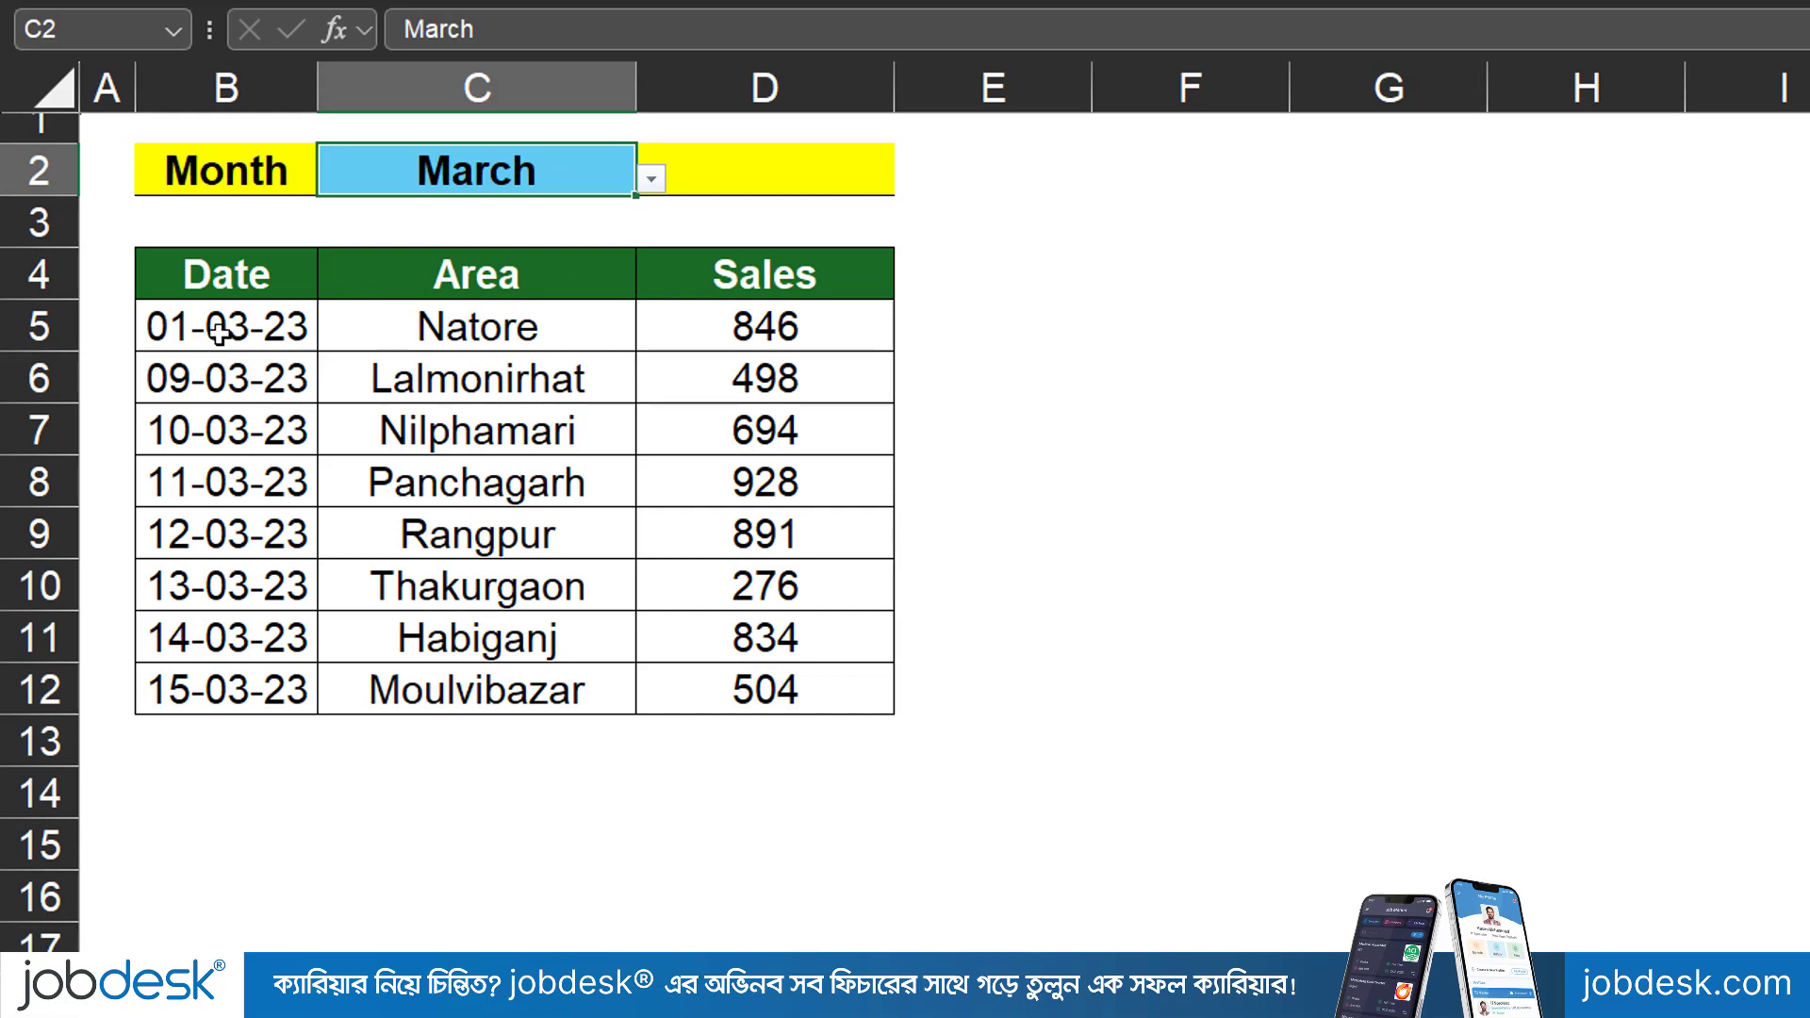
pyautogui.moveTo(224, 325); pyautogui.dragTo(790, 705)
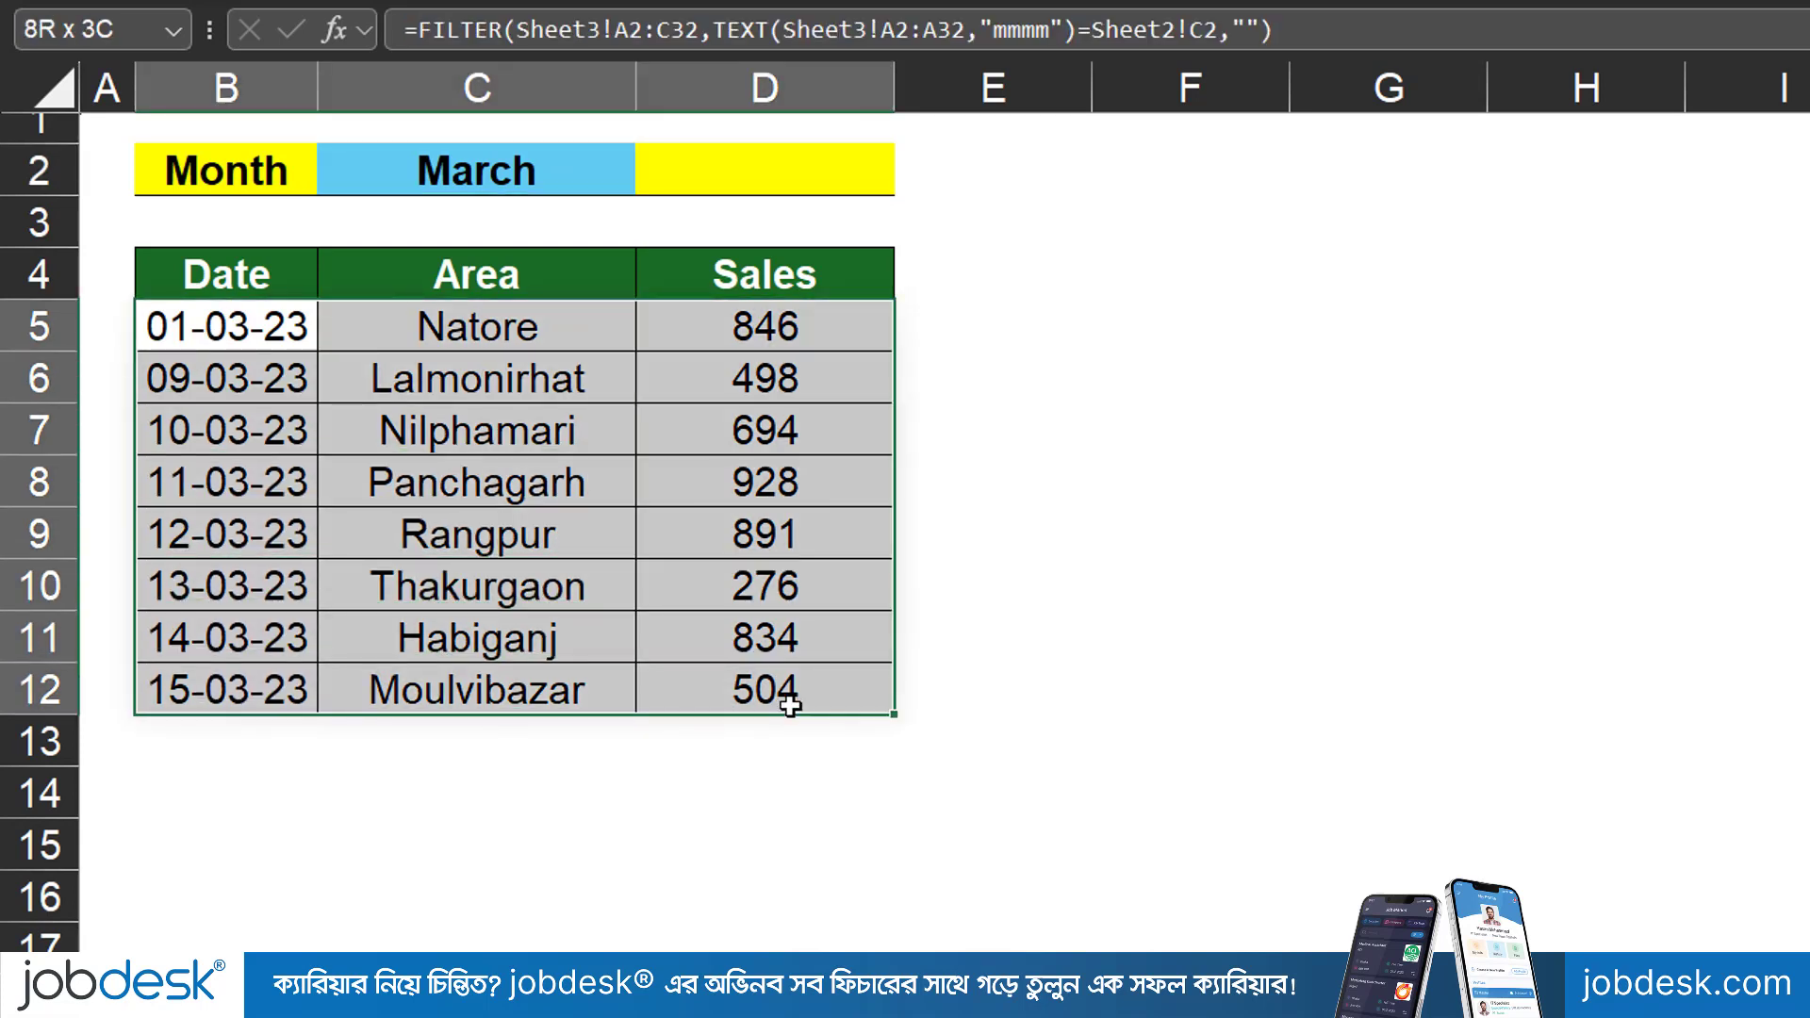
# Set the month in C2 to January and back to March, selecting each month's filtered records to check them
pyautogui.click(586, 162)
pyautogui.click(650, 178)
pyautogui.click(523, 217)
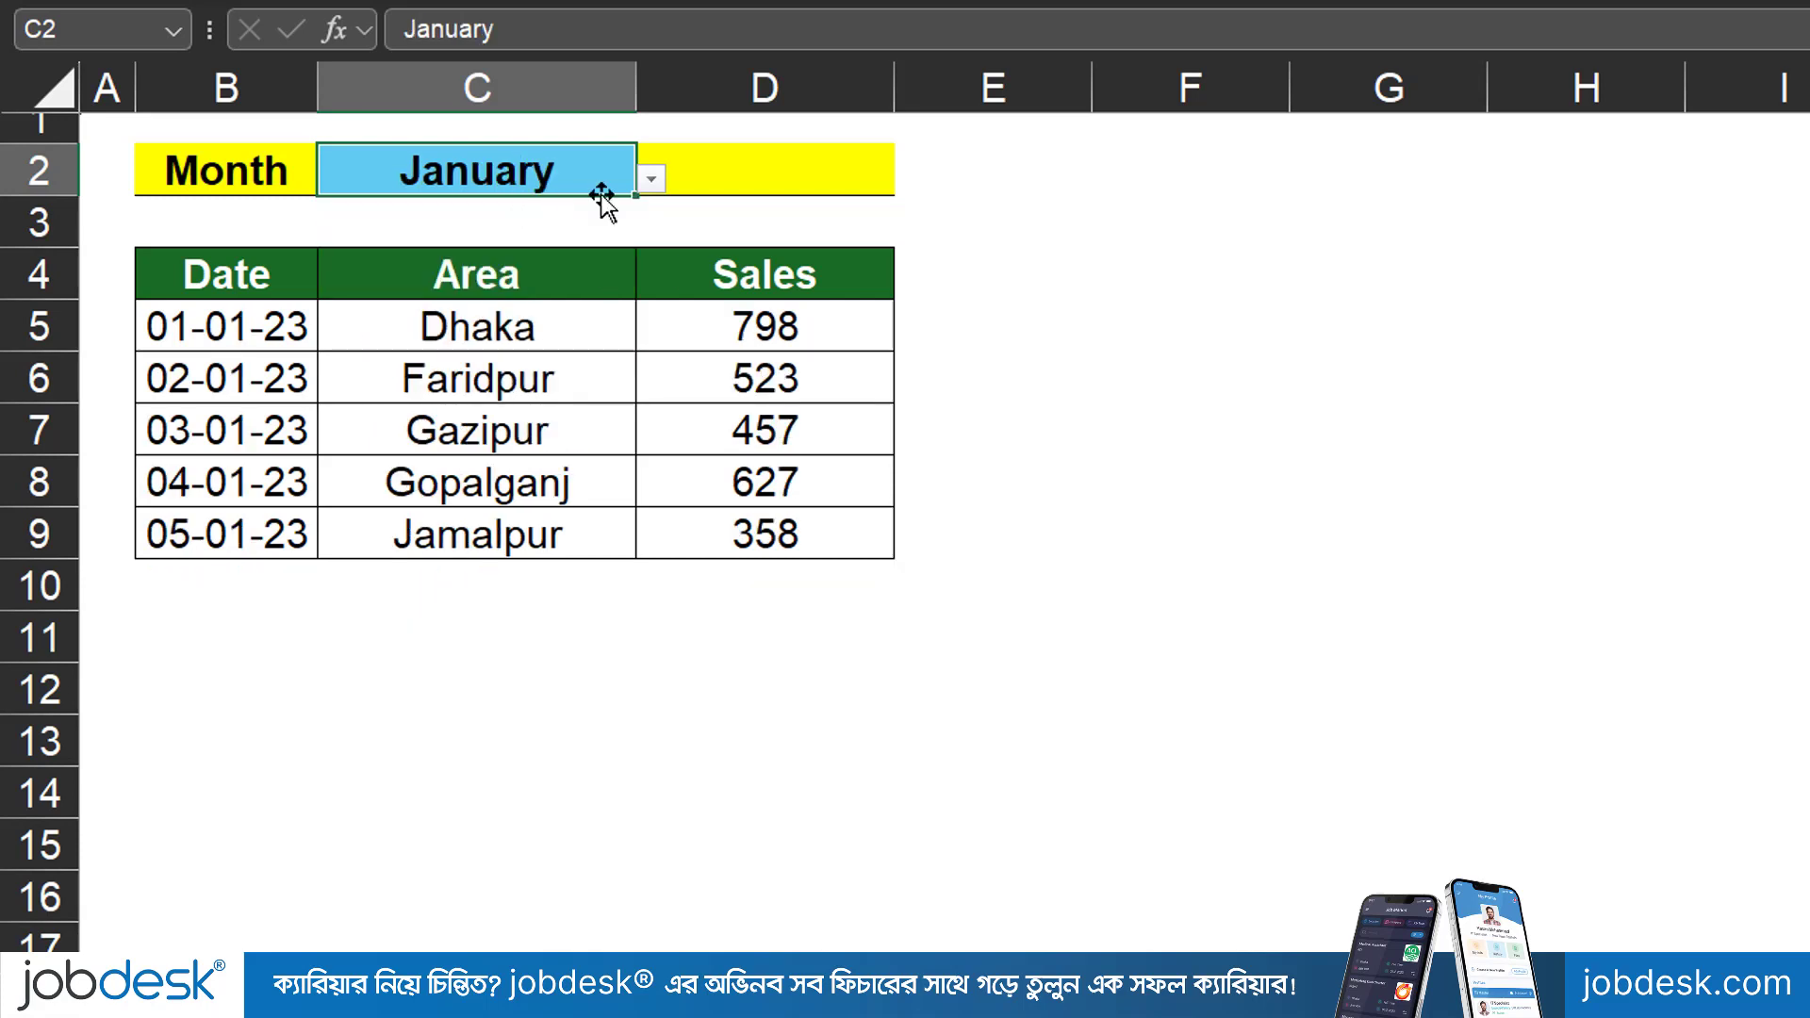
pyautogui.moveTo(224, 337); pyautogui.dragTo(806, 556)
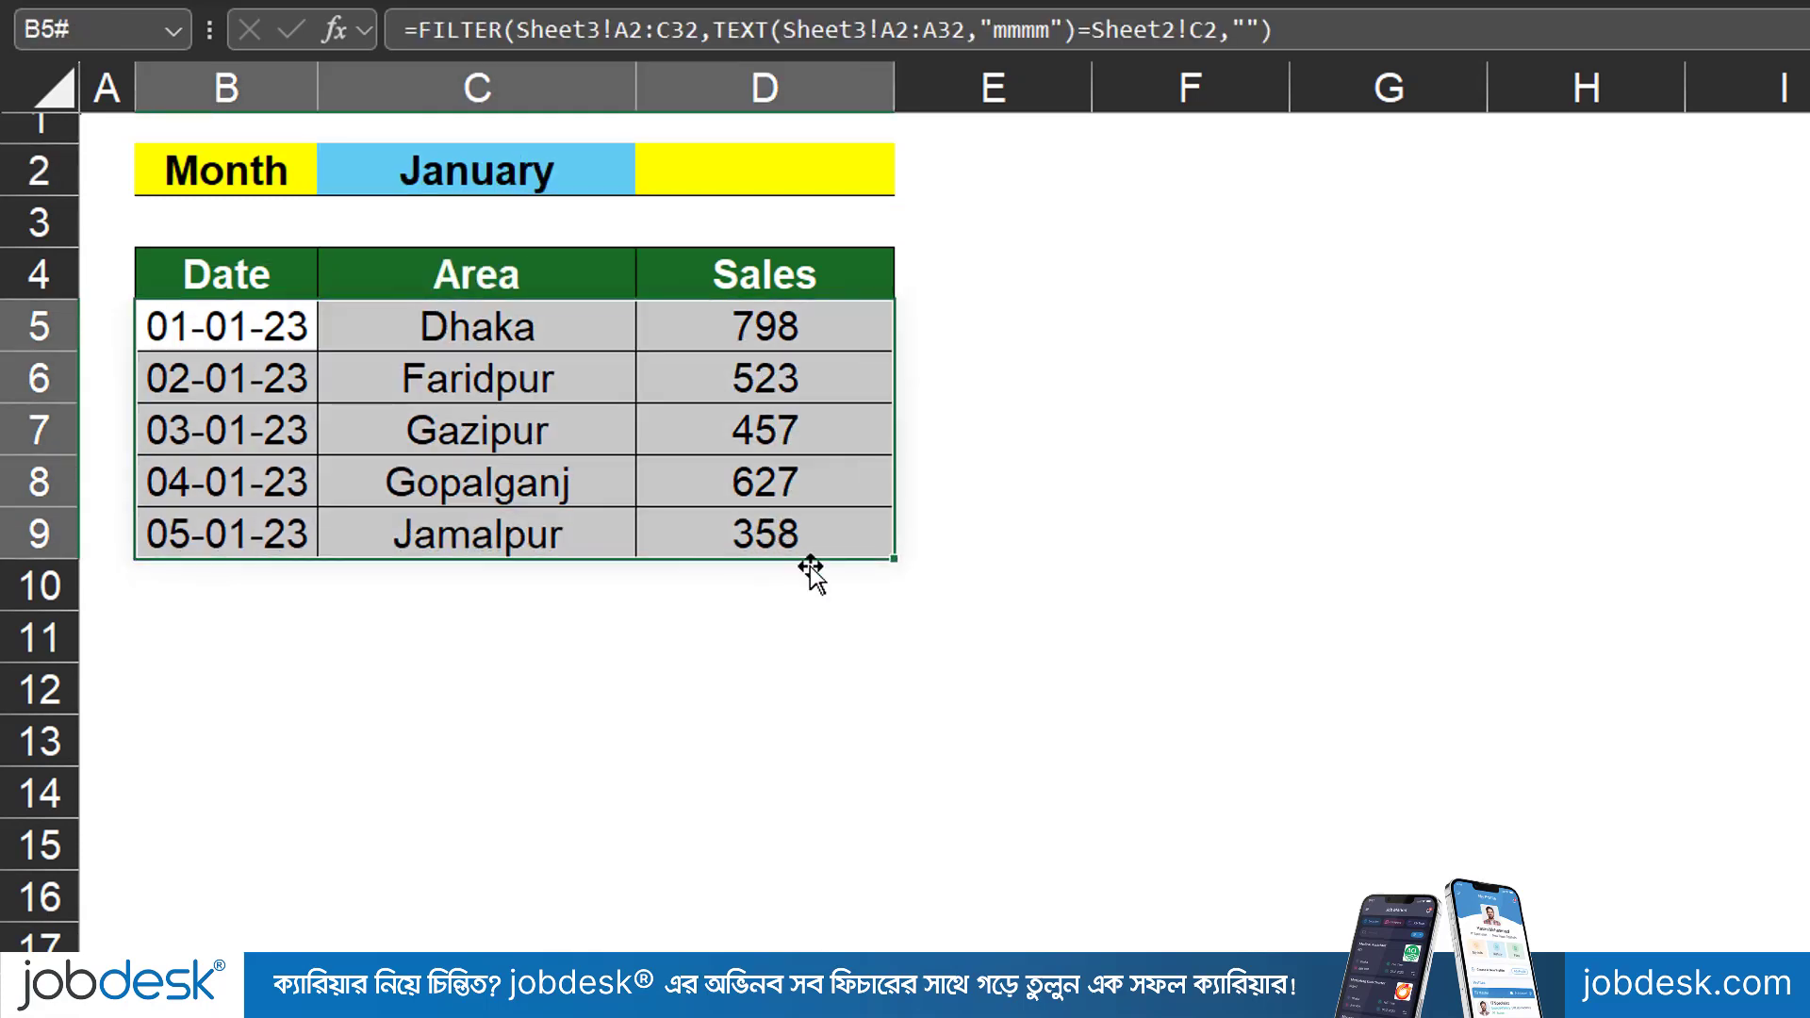
pyautogui.click(608, 170)
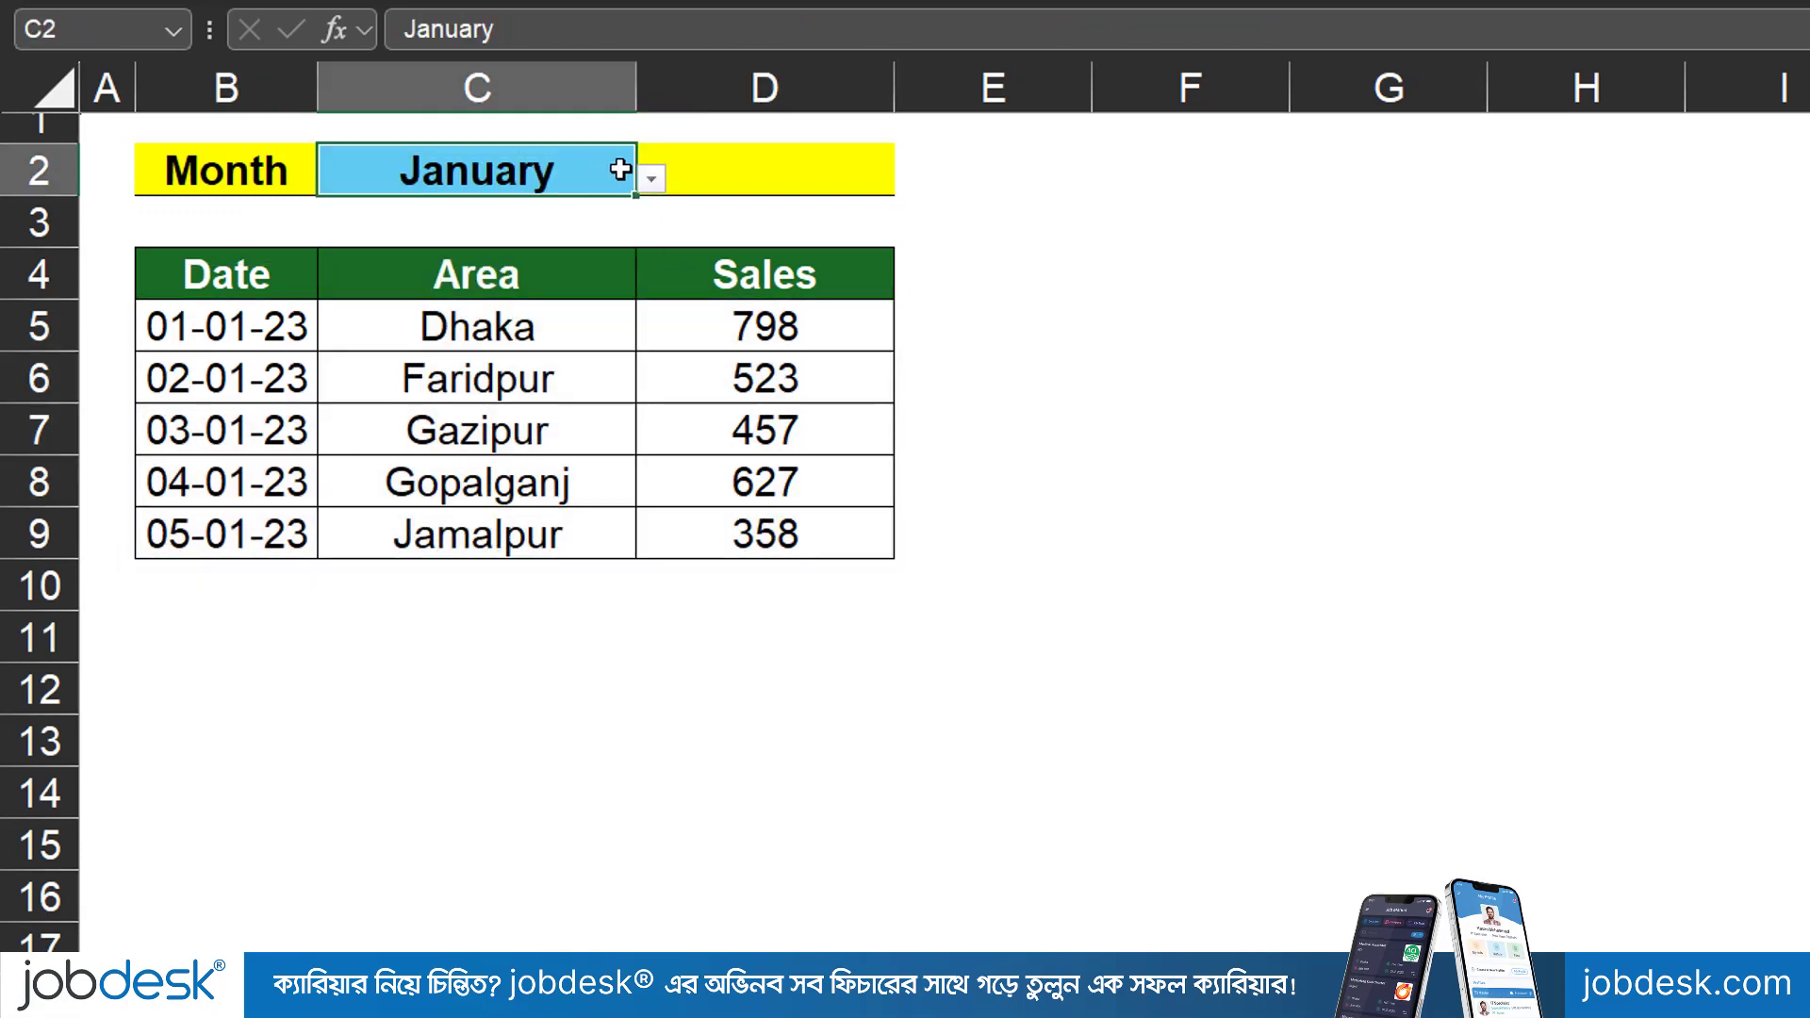
pyautogui.click(650, 178)
pyautogui.click(403, 275)
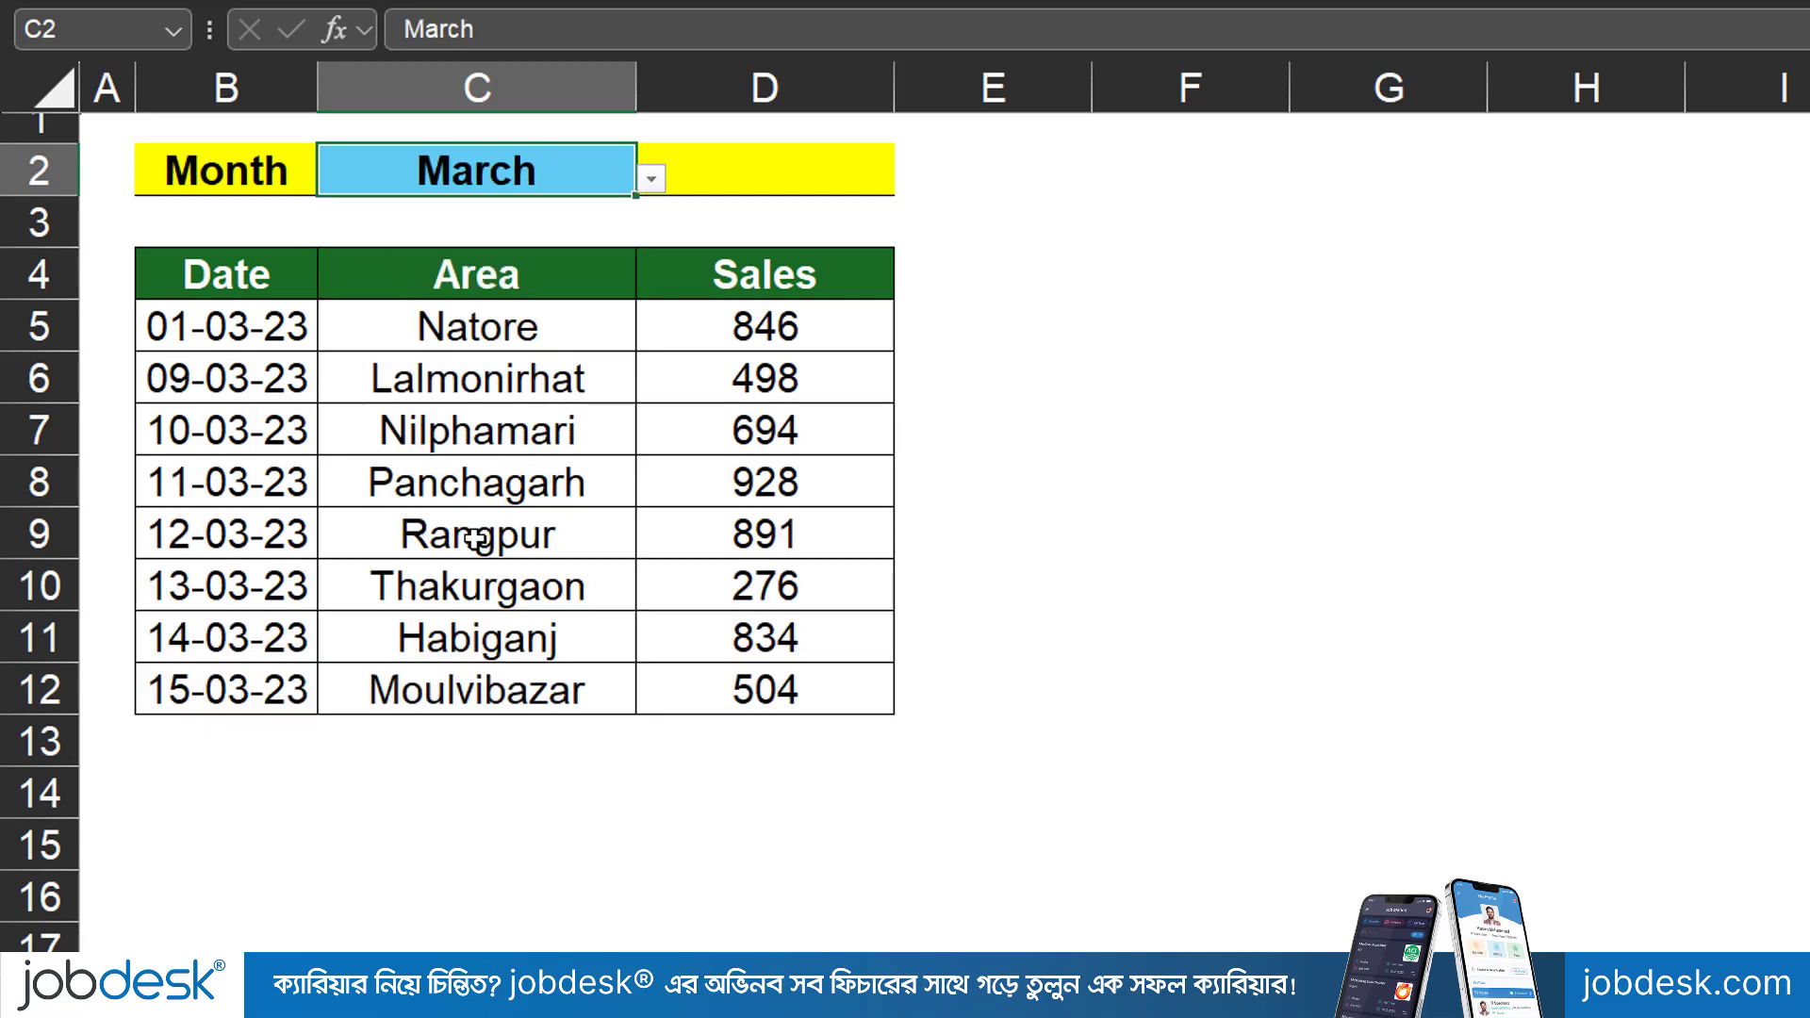
pyautogui.moveTo(242, 339); pyautogui.dragTo(881, 689)
pyautogui.click(574, 504)
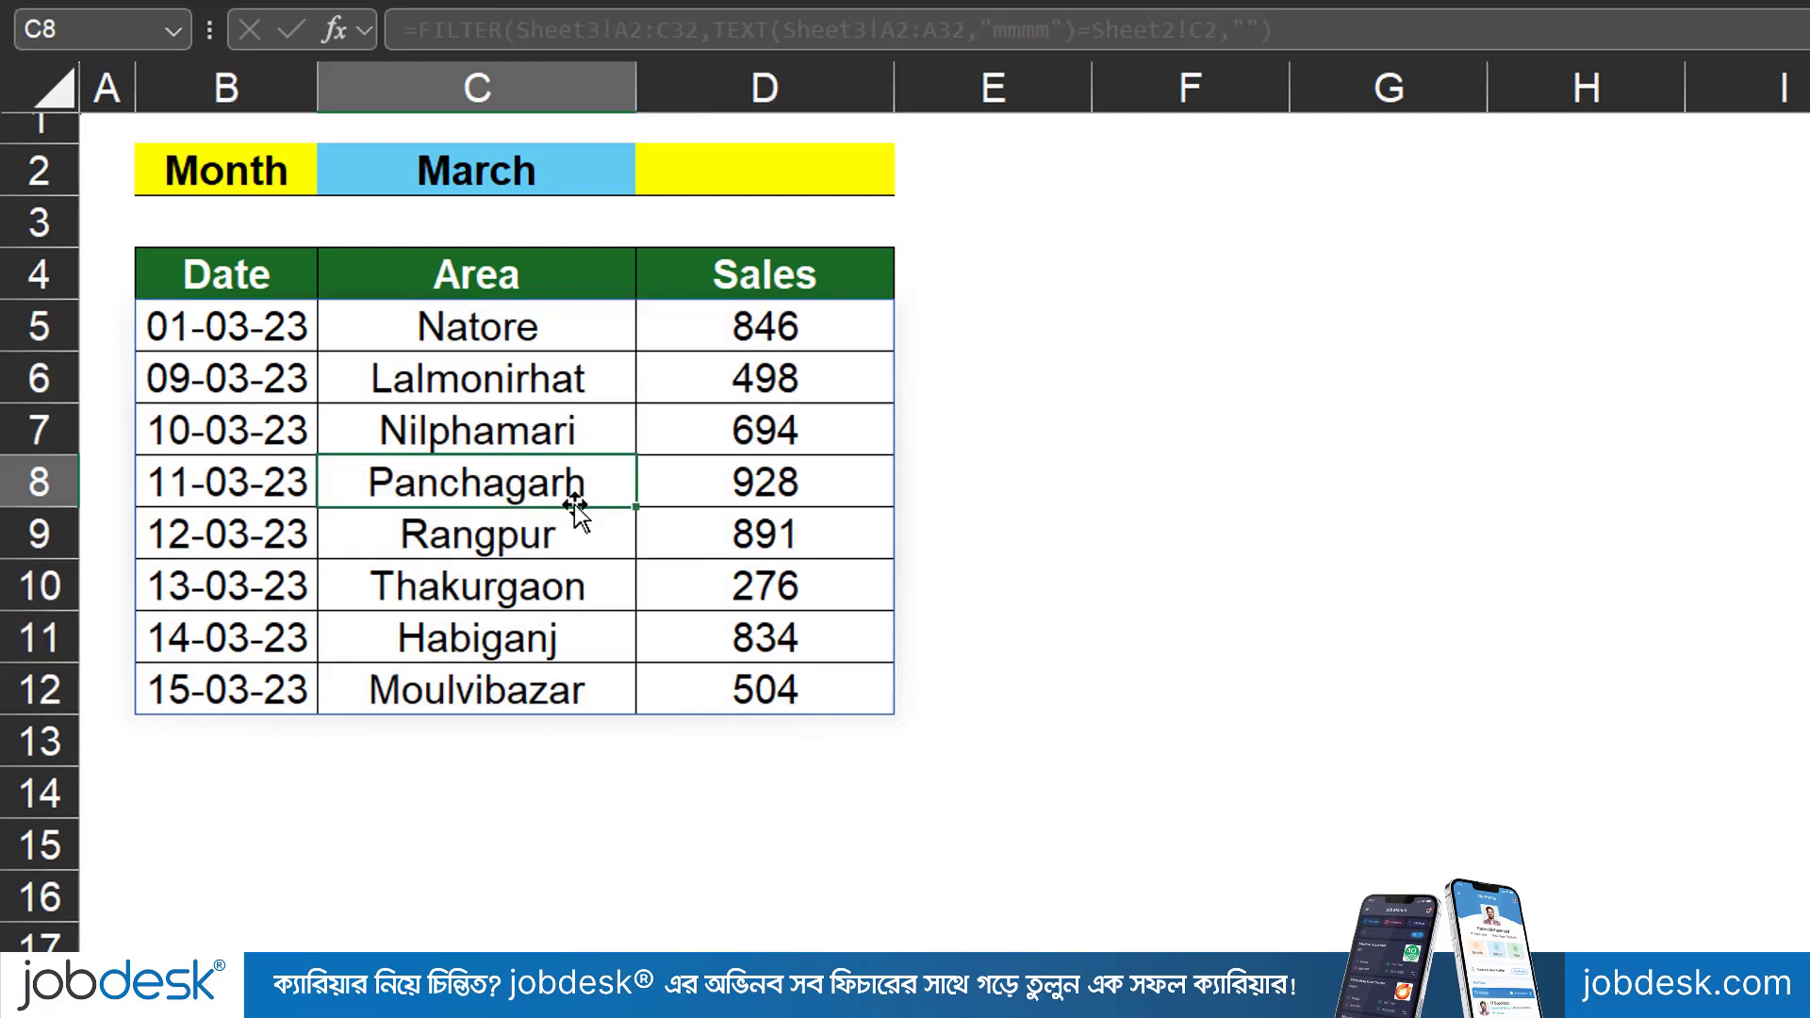
# Clear the conditional formatting rules from the entire sheet
pyautogui.click(473, 323)
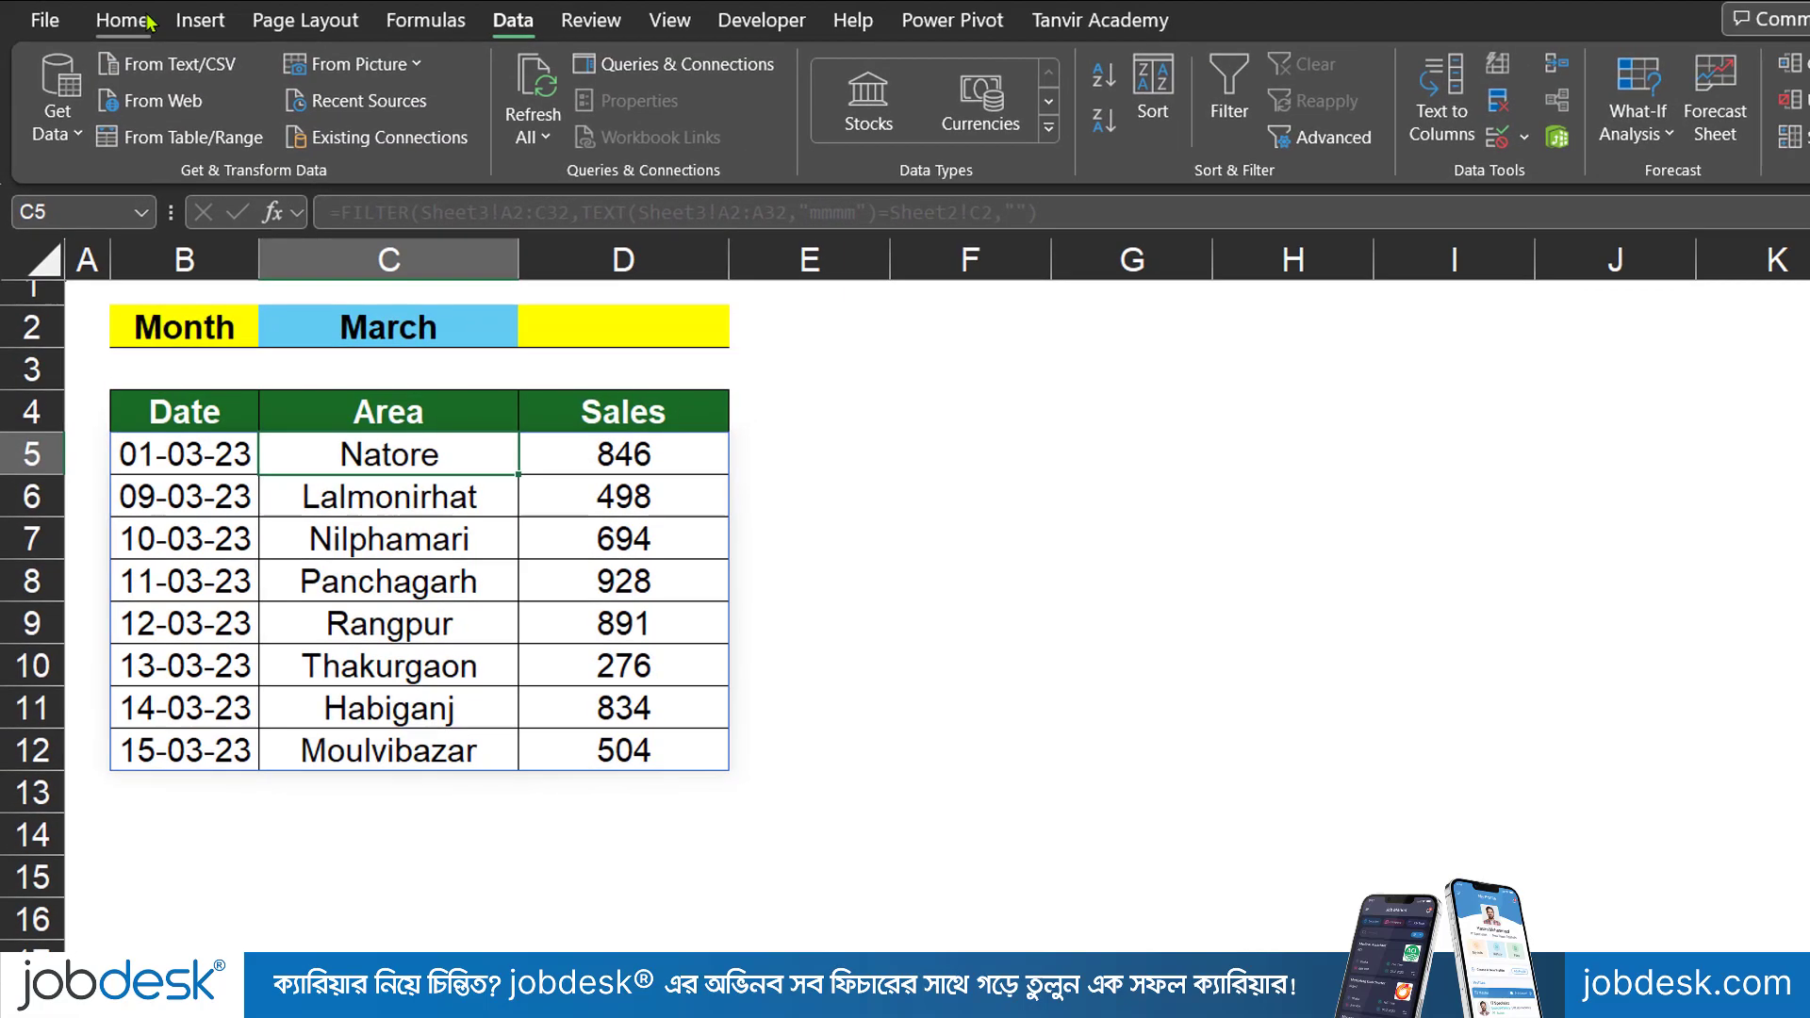
pyautogui.click(125, 20)
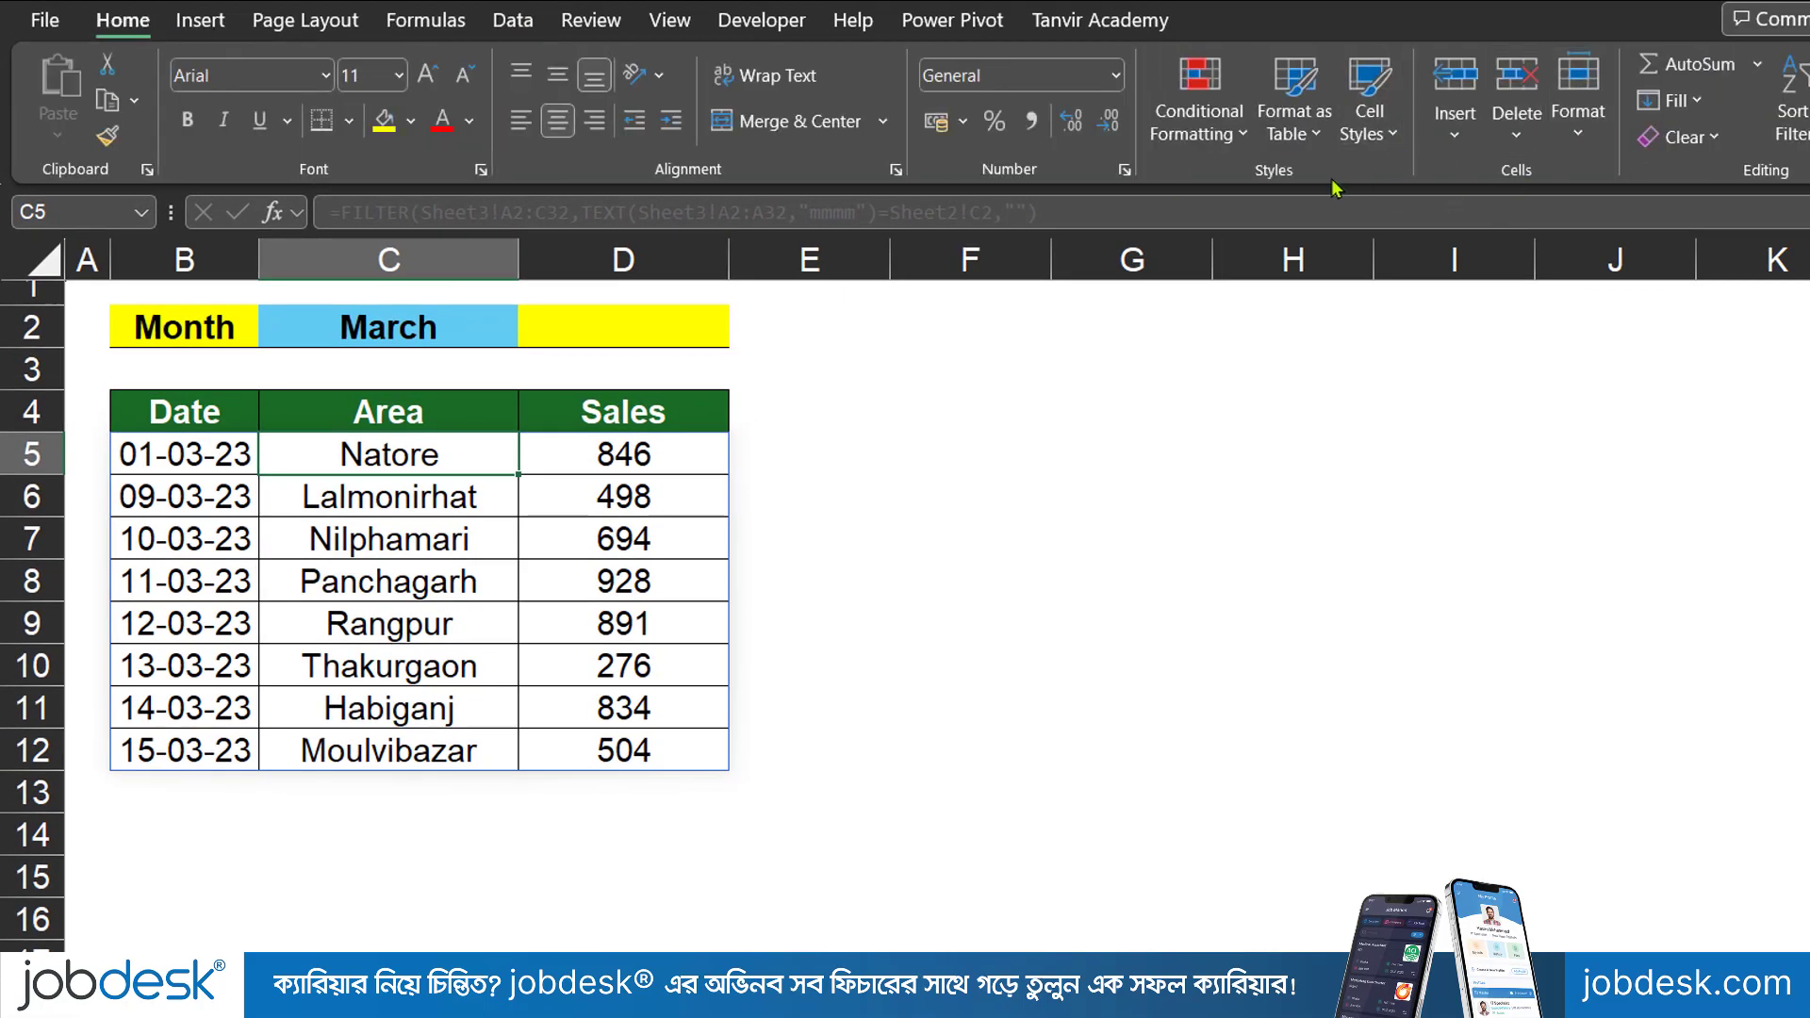
pyautogui.click(1230, 140)
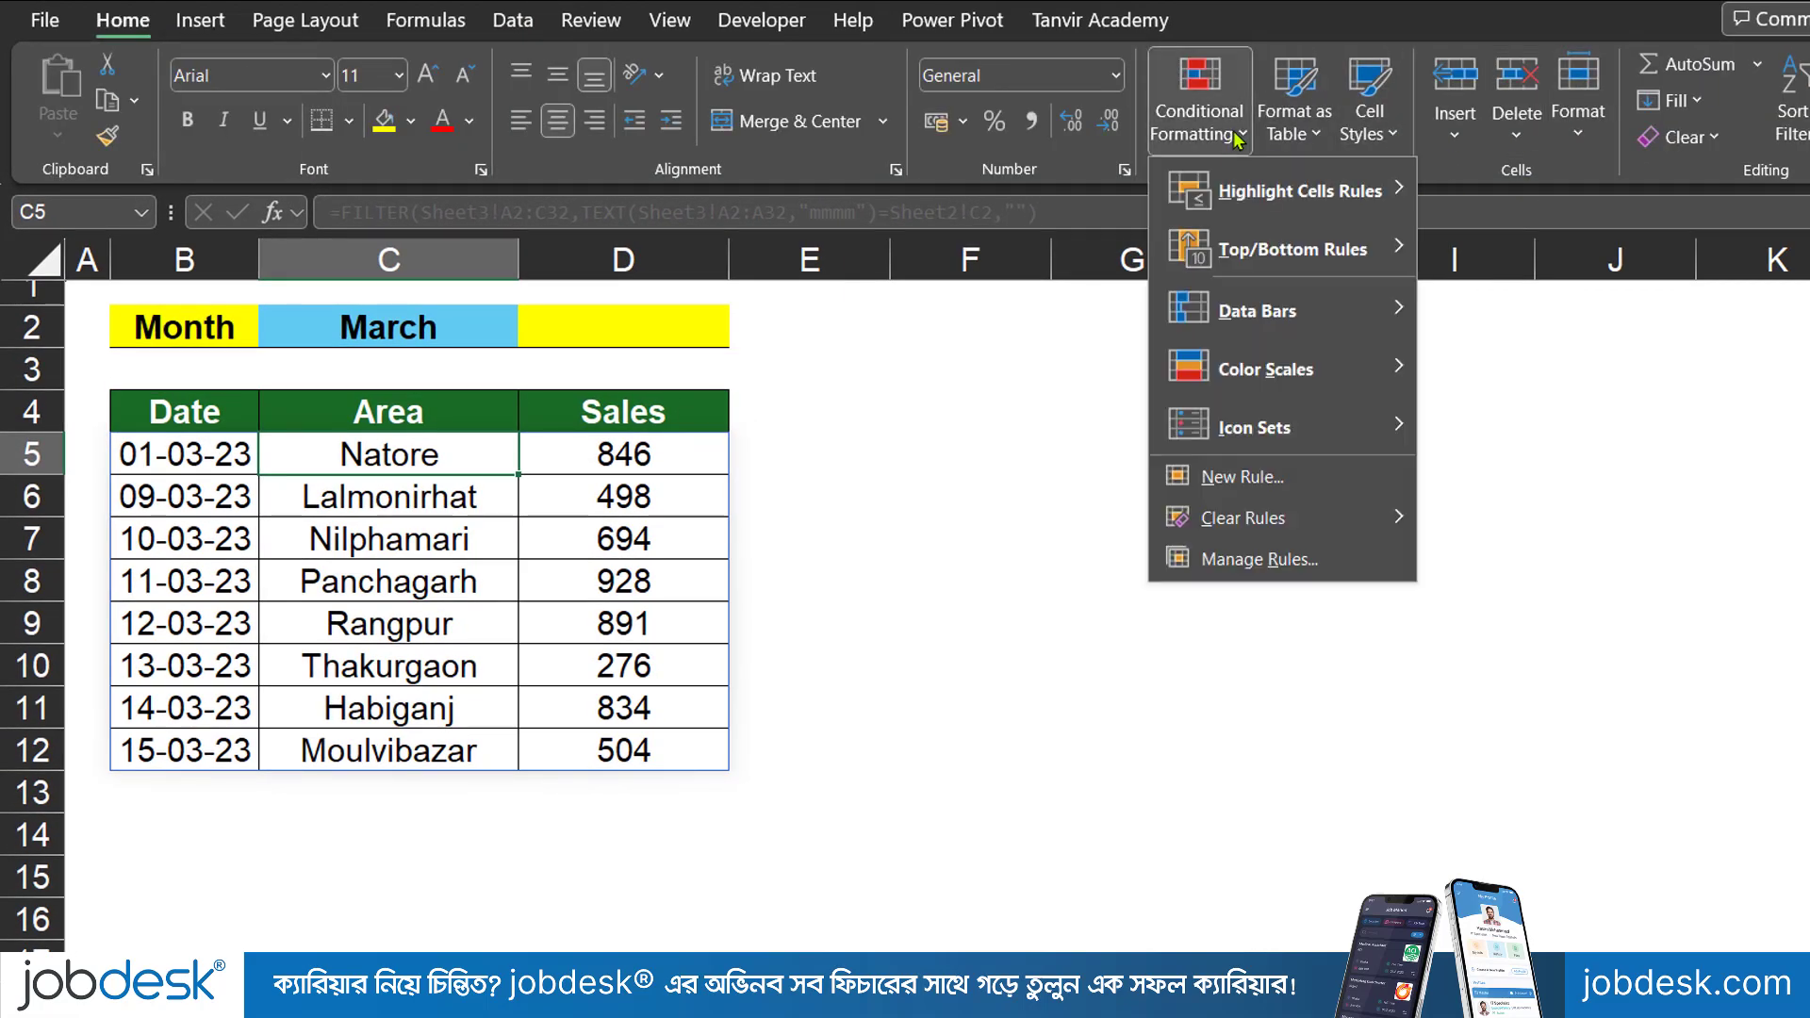
pyautogui.moveTo(1328, 528)
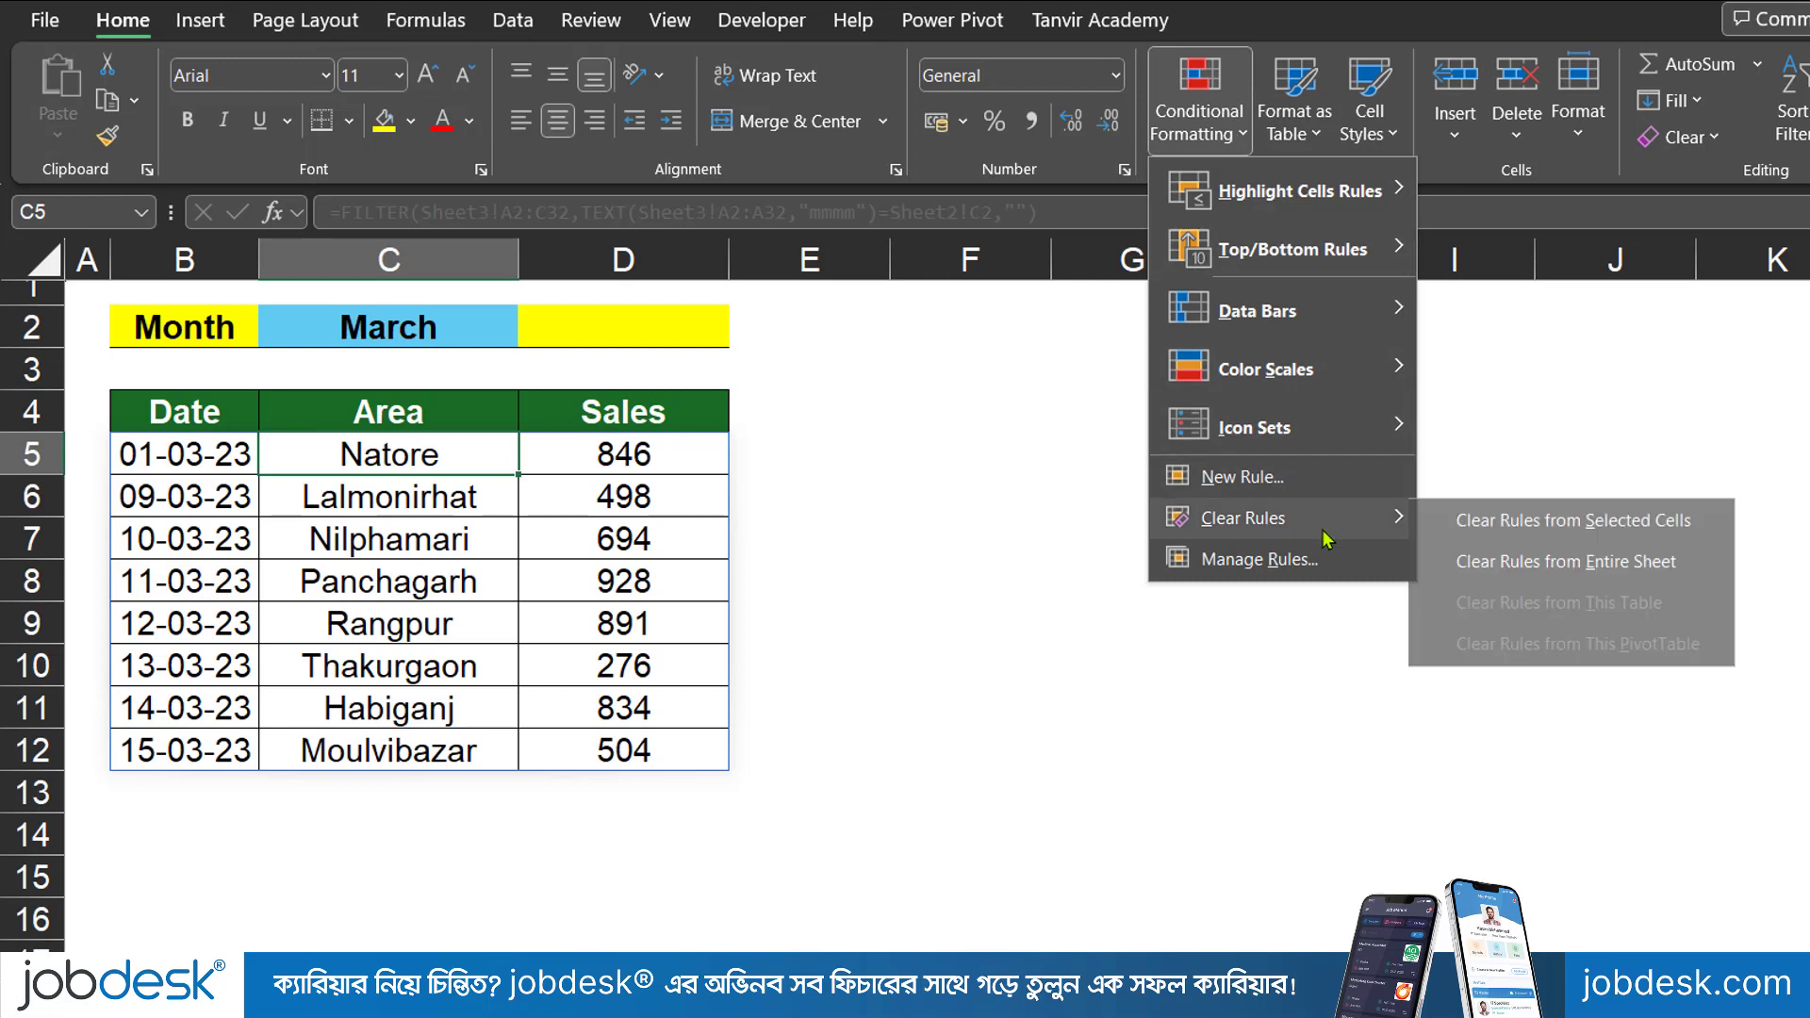
pyautogui.click(1563, 566)
pyautogui.click(974, 589)
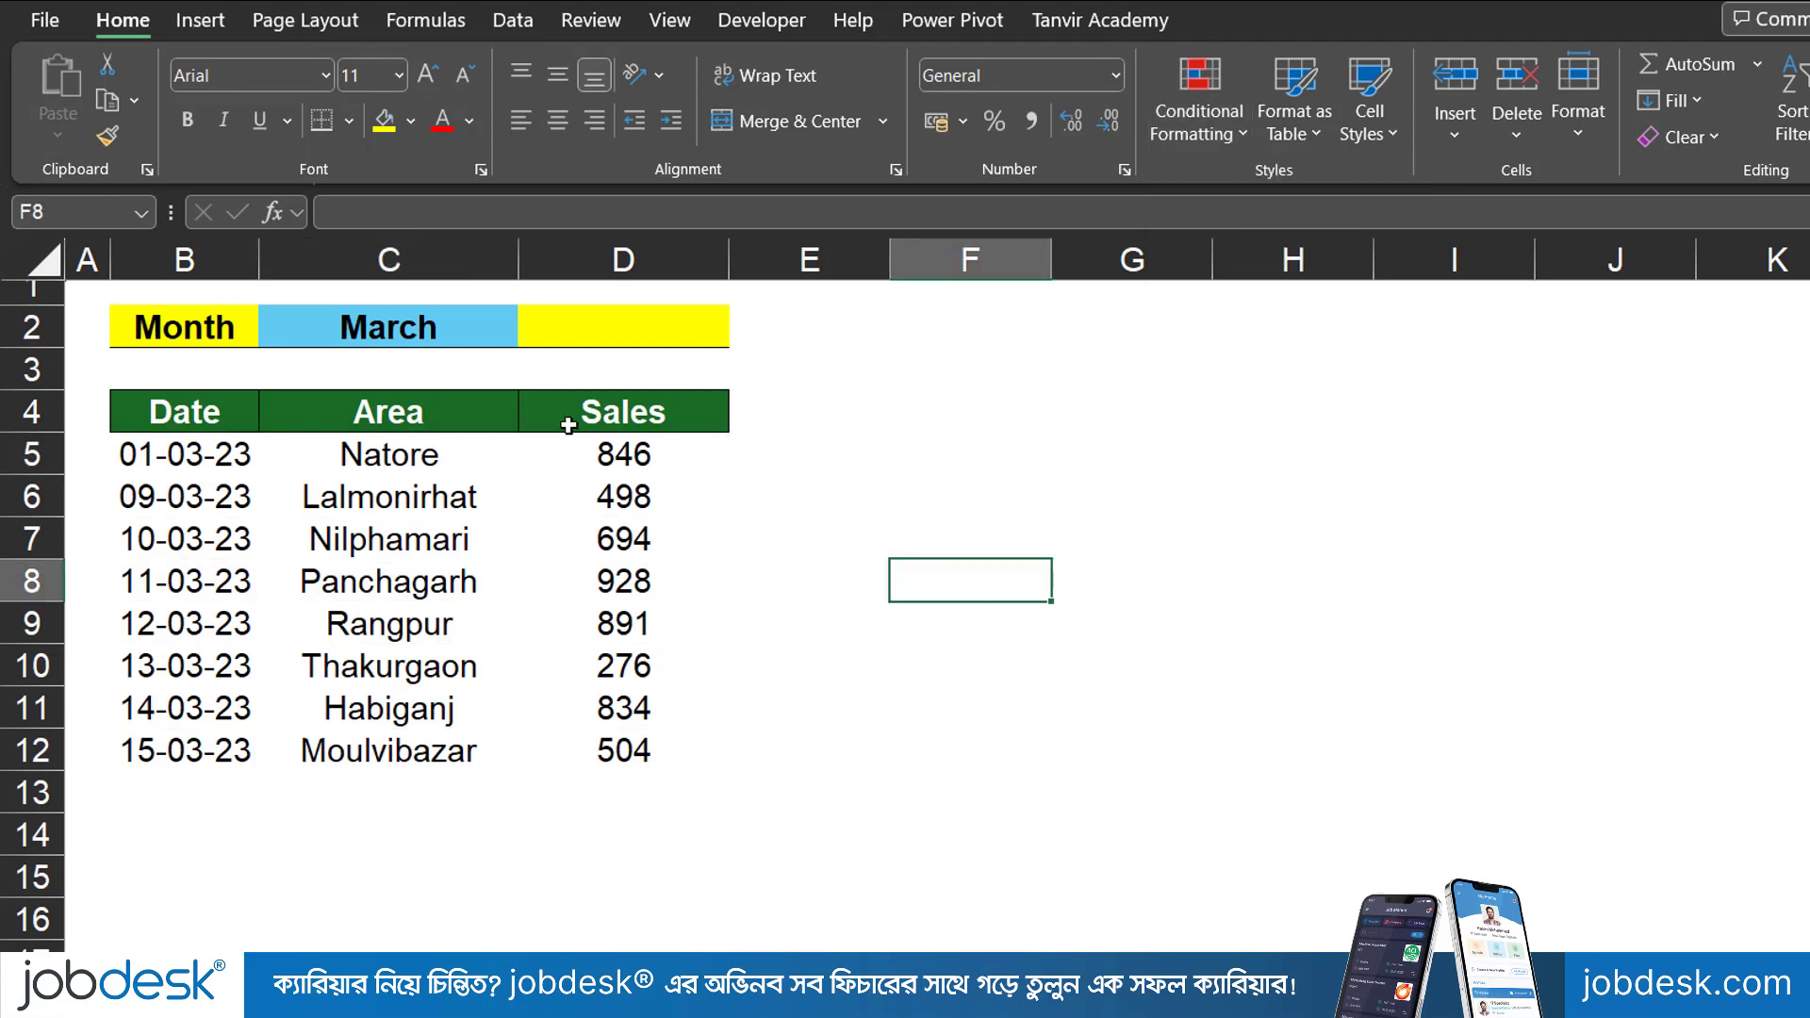
# Check the borderless report by setting the month in C2 to January, March and finally February
pyautogui.click(433, 327)
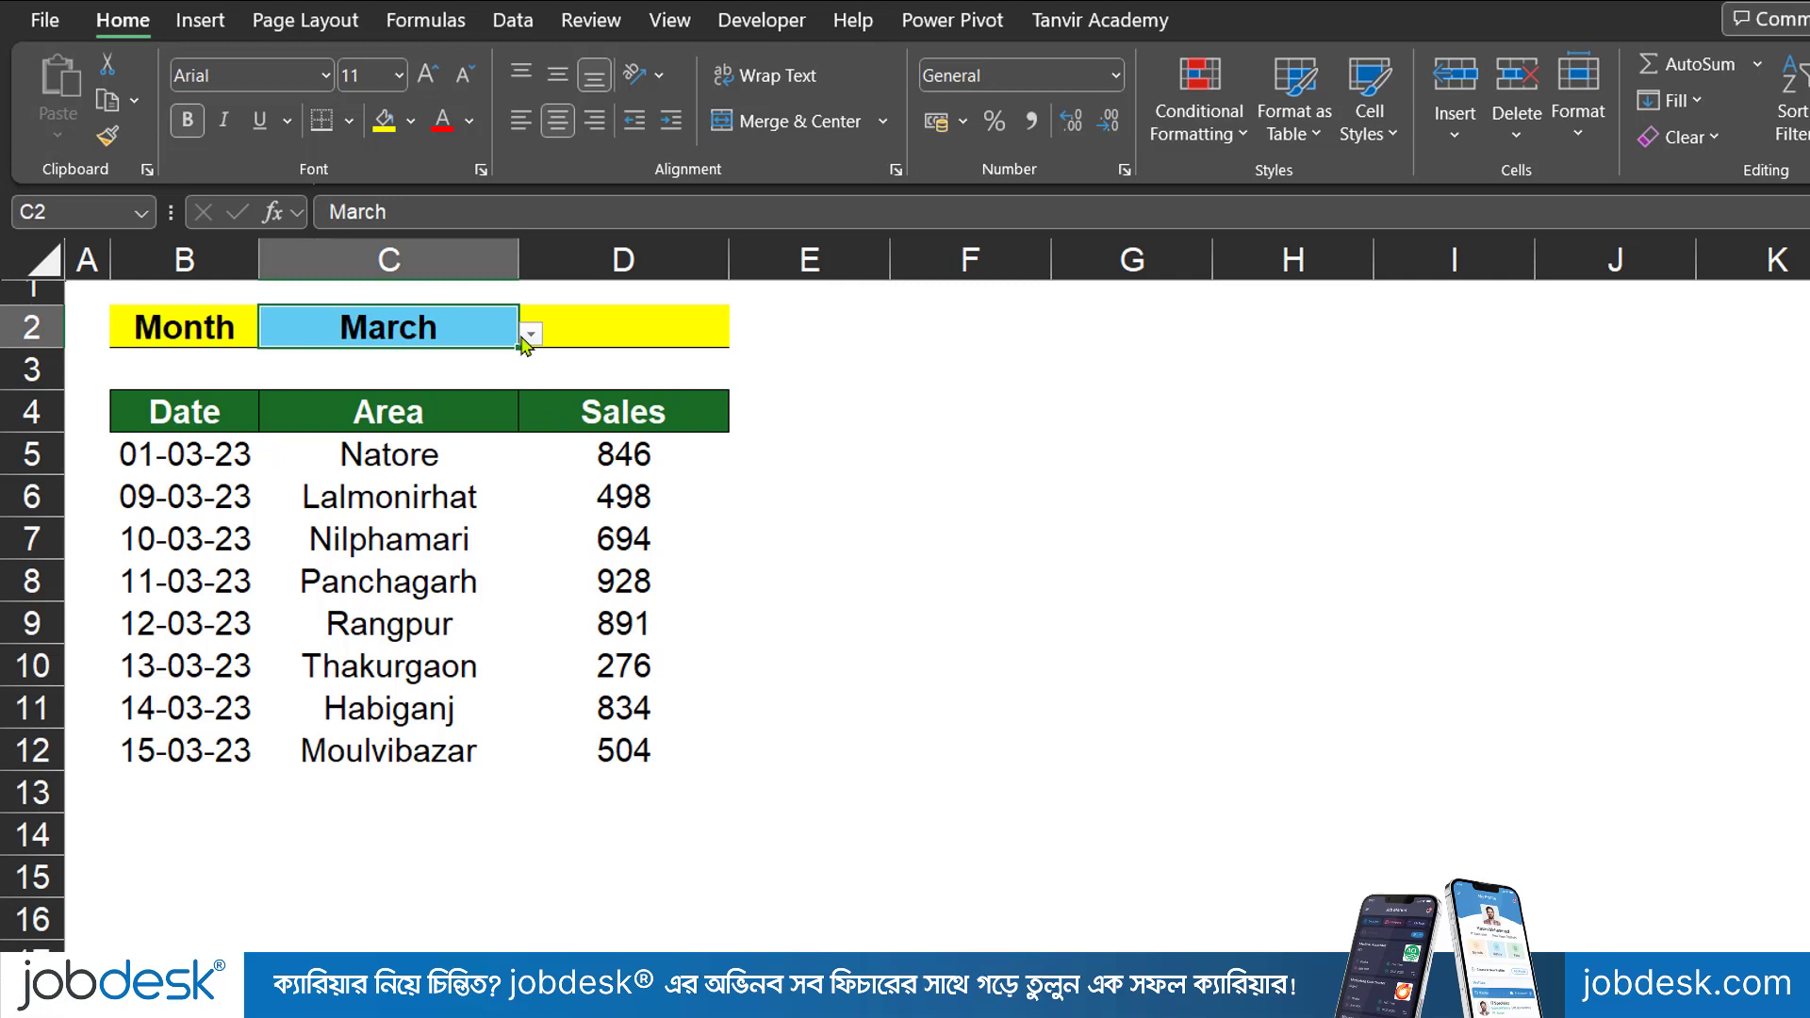
pyautogui.click(528, 335)
pyautogui.click(384, 362)
pyautogui.click(531, 334)
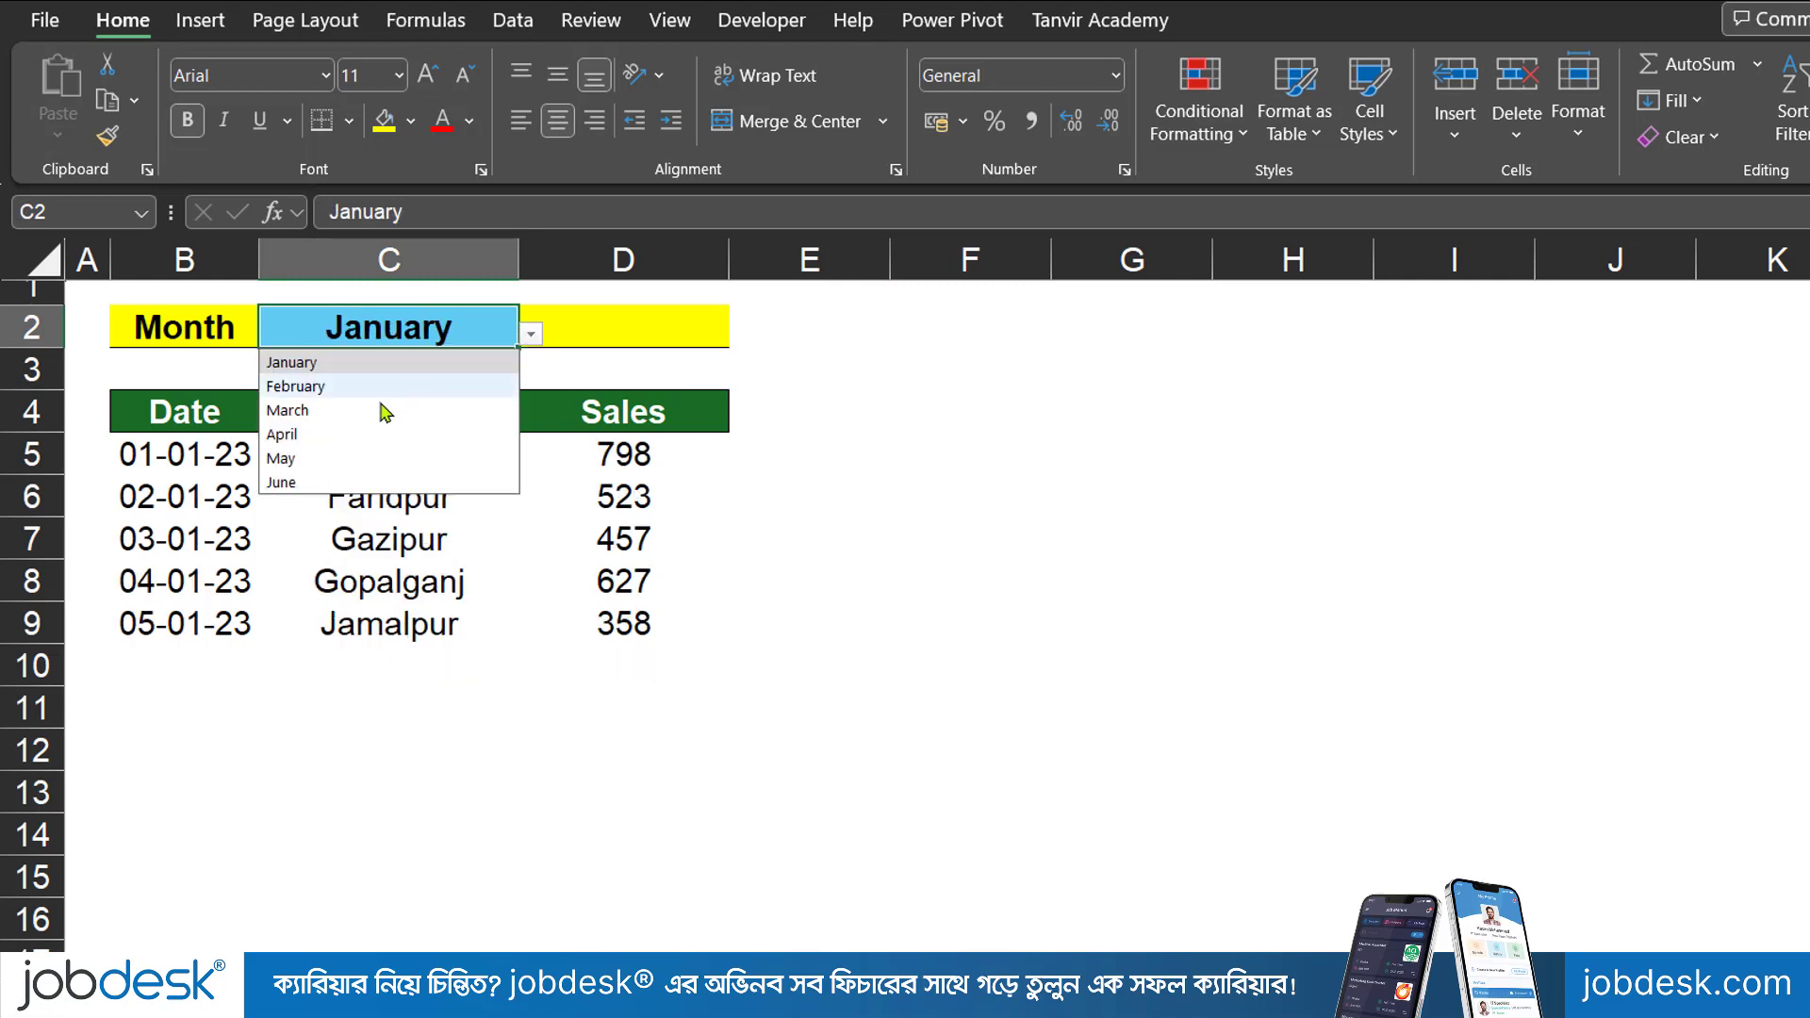
pyautogui.click(383, 409)
pyautogui.click(530, 334)
pyautogui.click(387, 385)
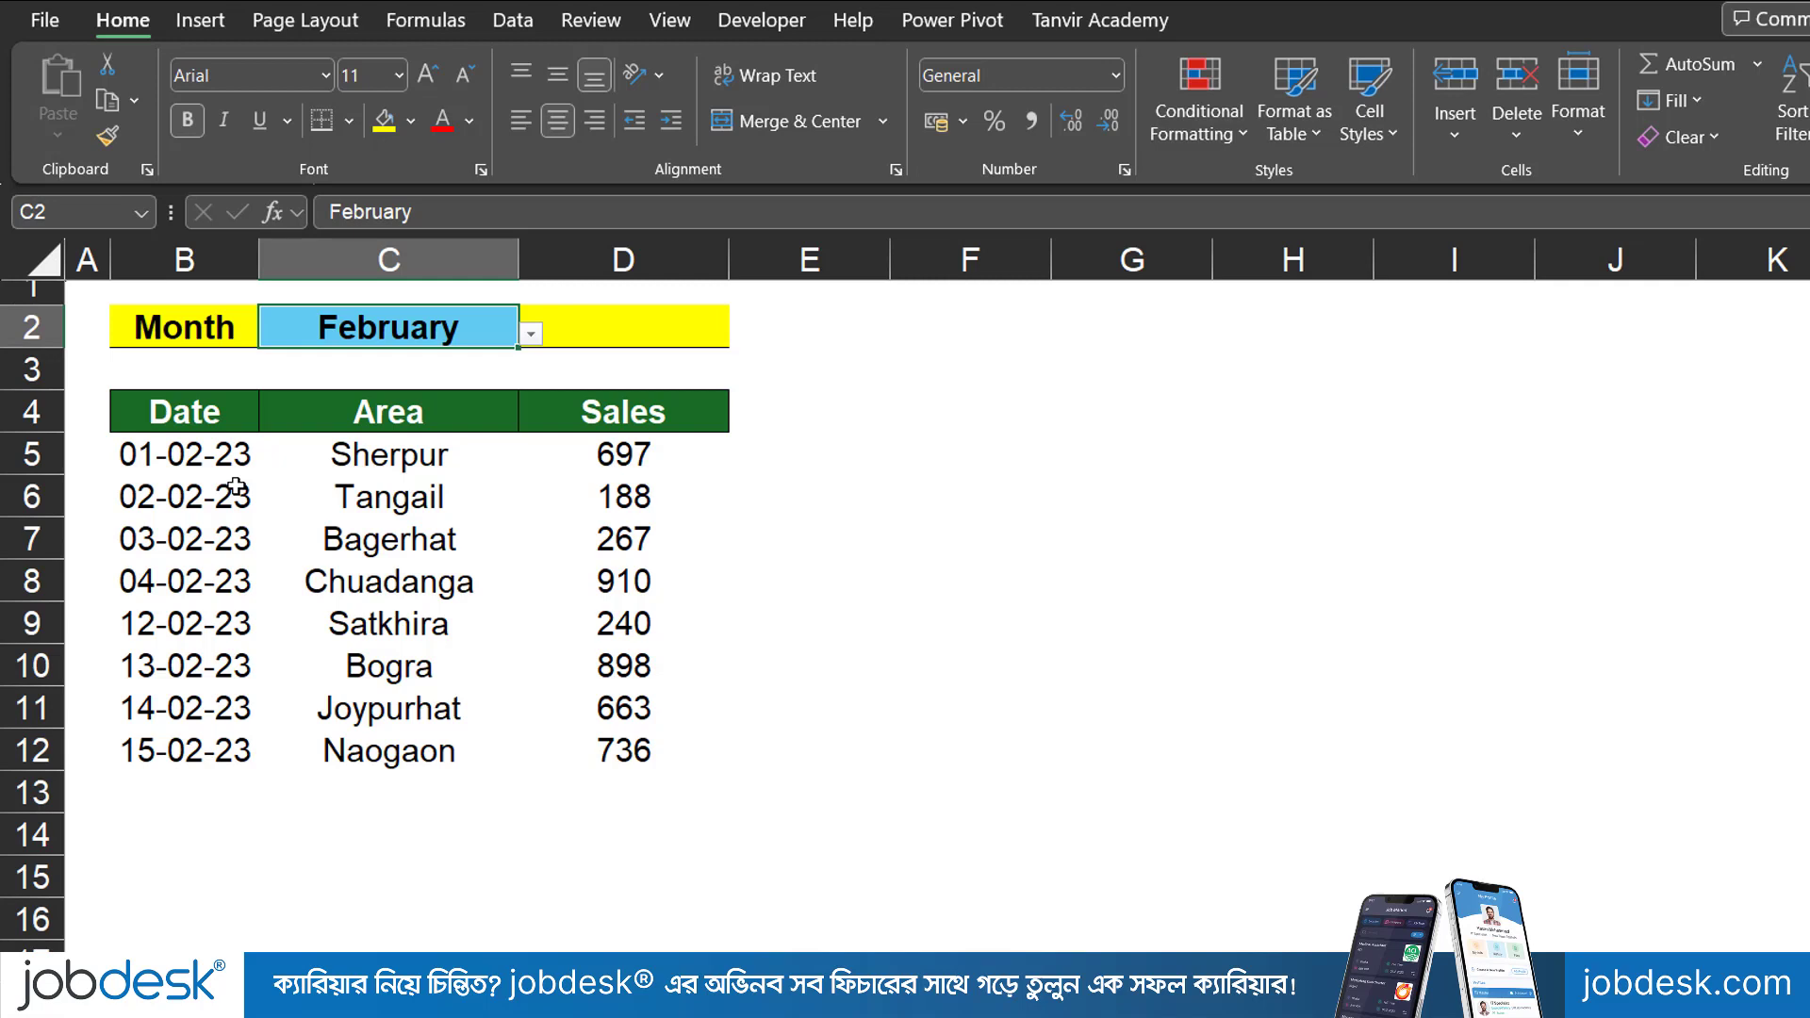
# Select the report range B5:D117 and start a new conditional formatting rule for it
pyautogui.click(204, 492)
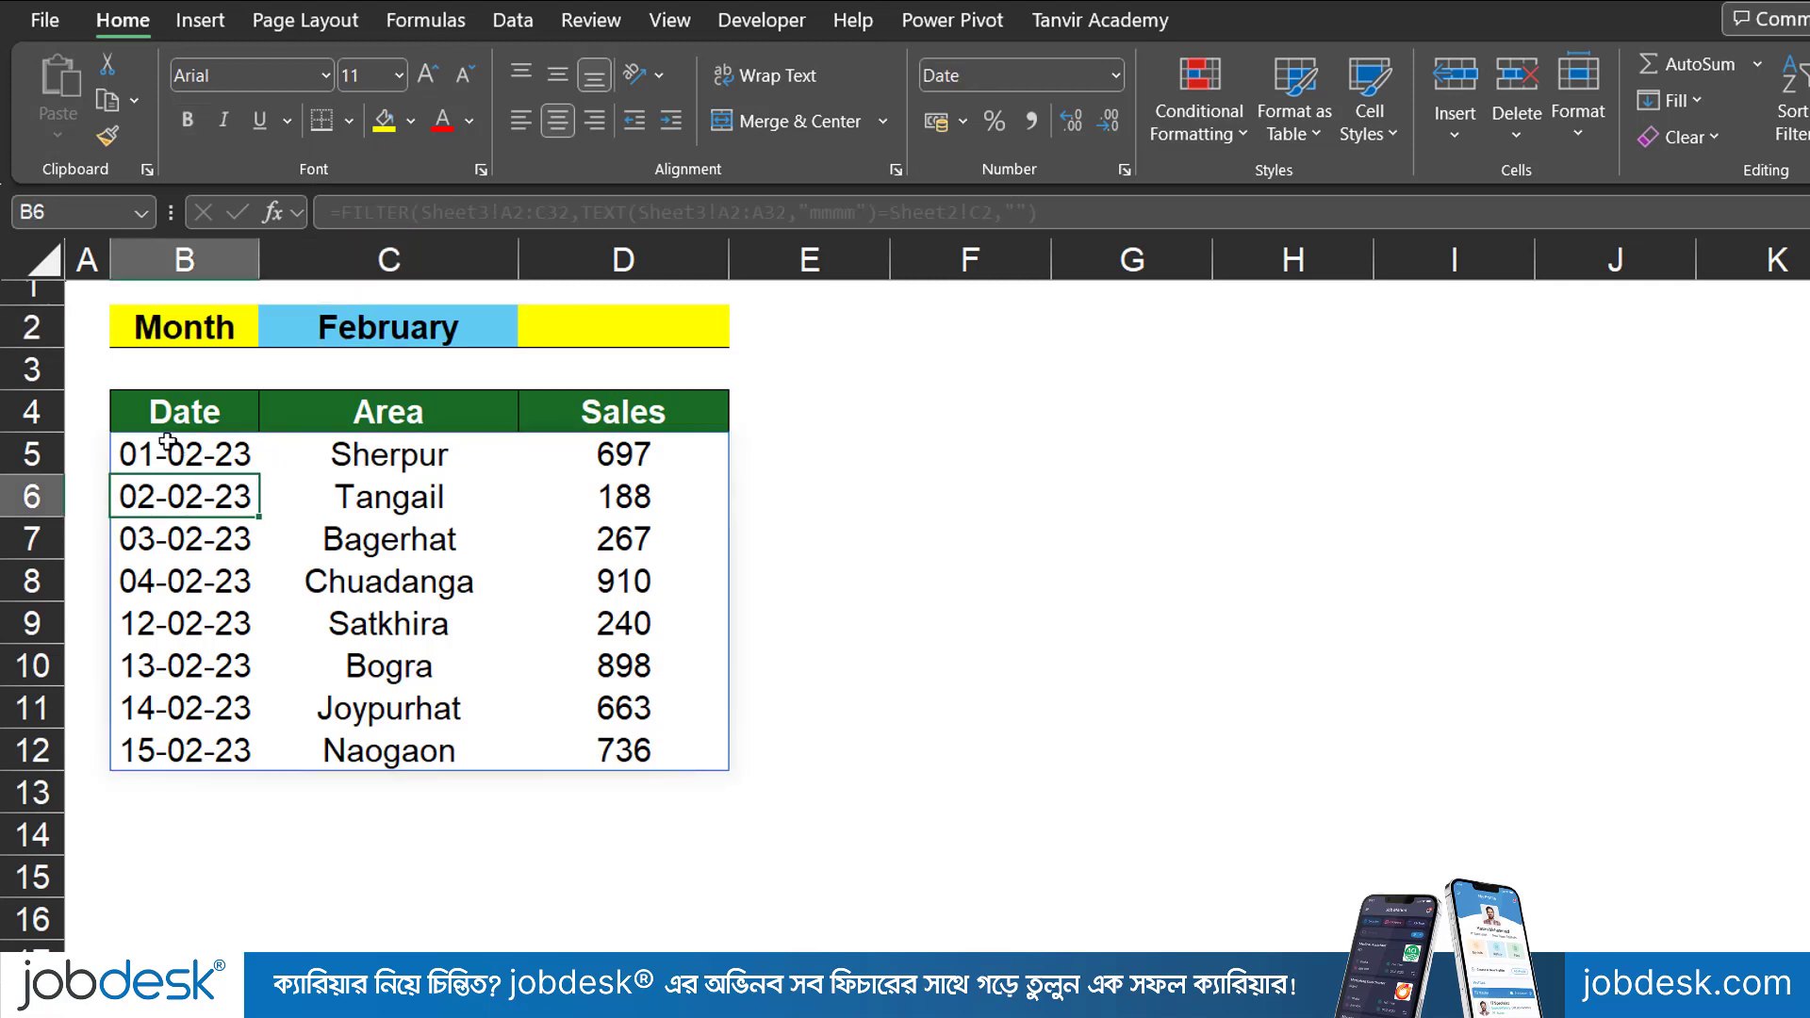
pyautogui.moveTo(193, 451)
pyautogui.mouseDown()
pyautogui.moveTo(664, 693)
pyautogui.moveTo(377, 468)
pyautogui.moveTo(156, 453)
pyautogui.moveTo(667, 449)
pyautogui.moveTo(659, 970)
pyautogui.moveTo(626, 806)
pyautogui.mouseUp()
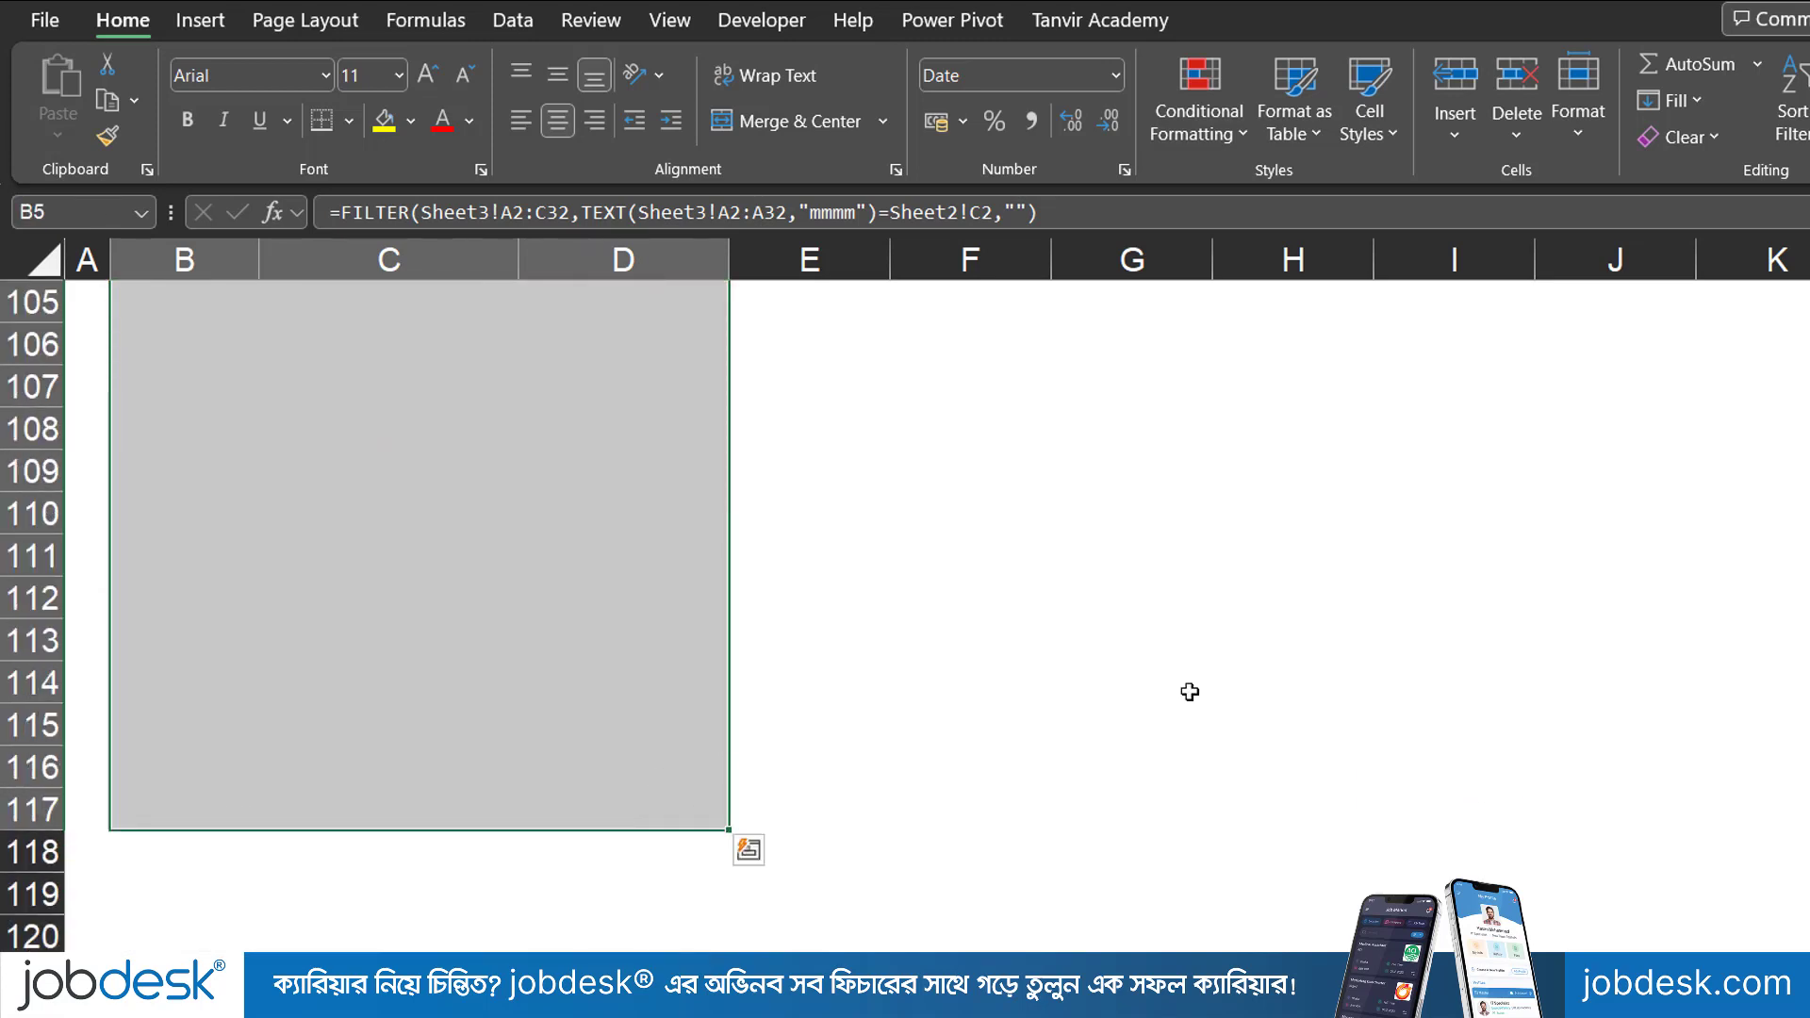
pyautogui.scroll(7, 1442, 796)
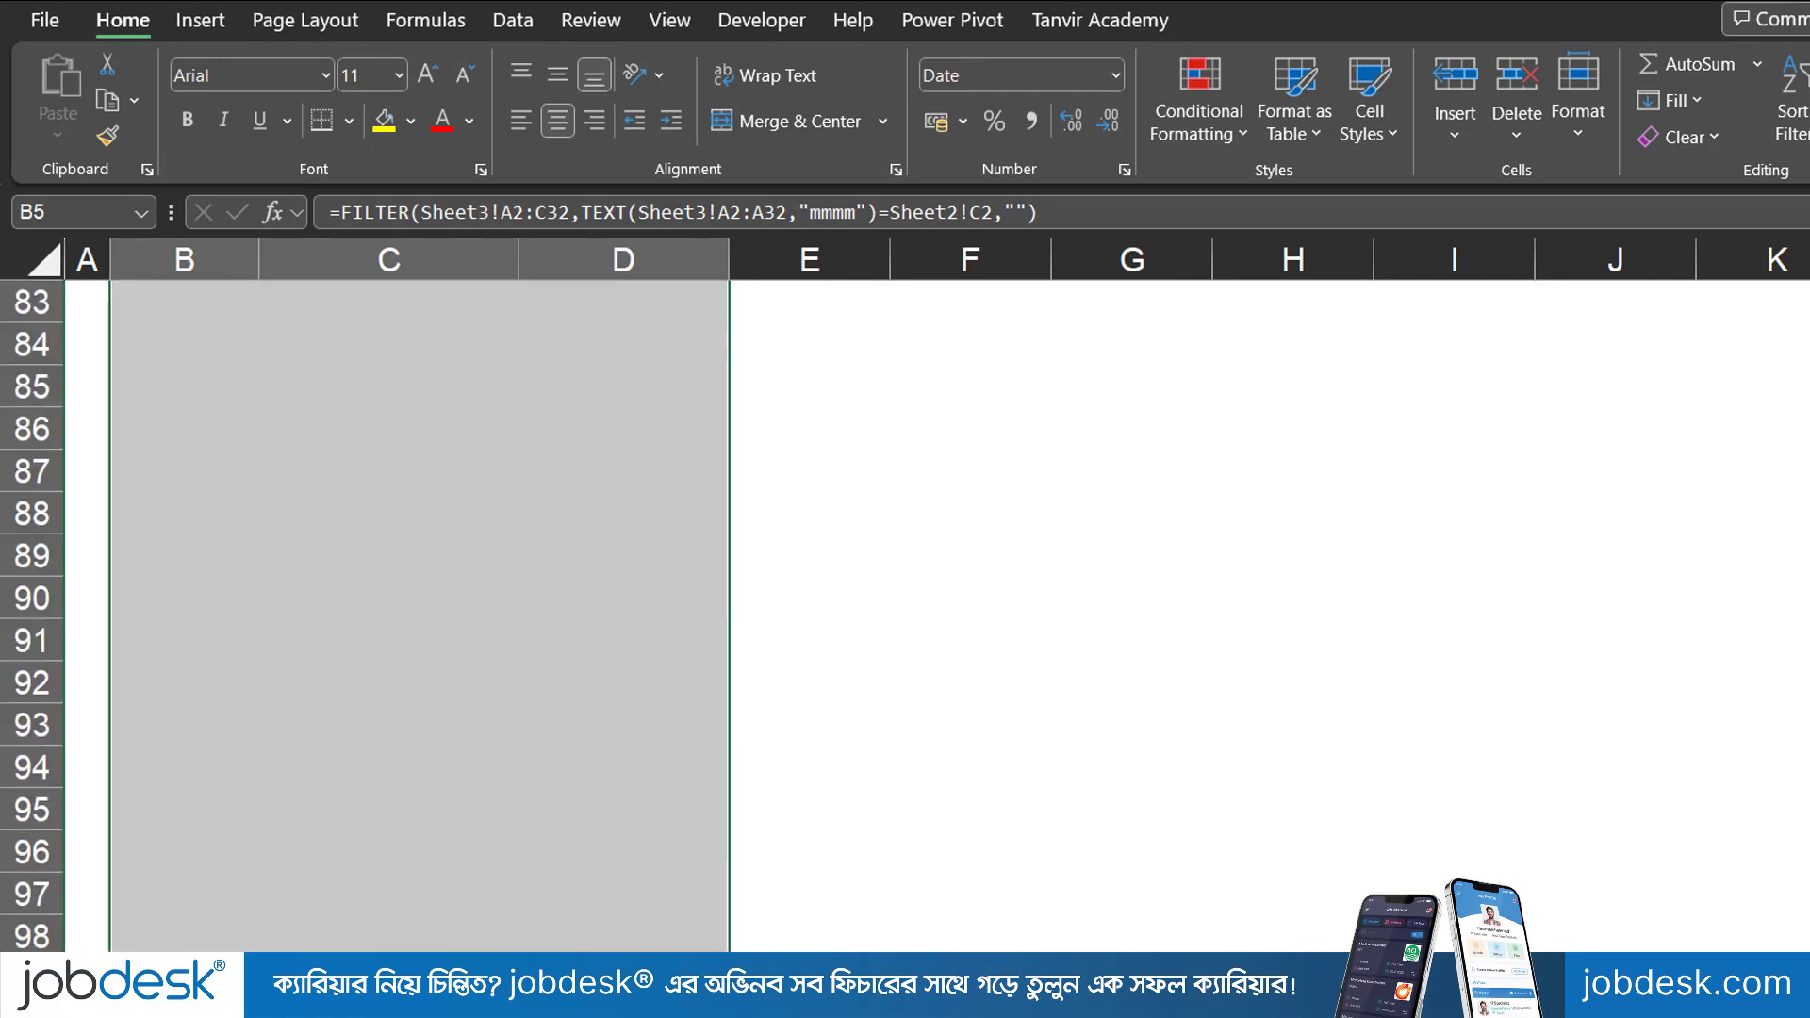
pyautogui.scroll(20, 396, 613)
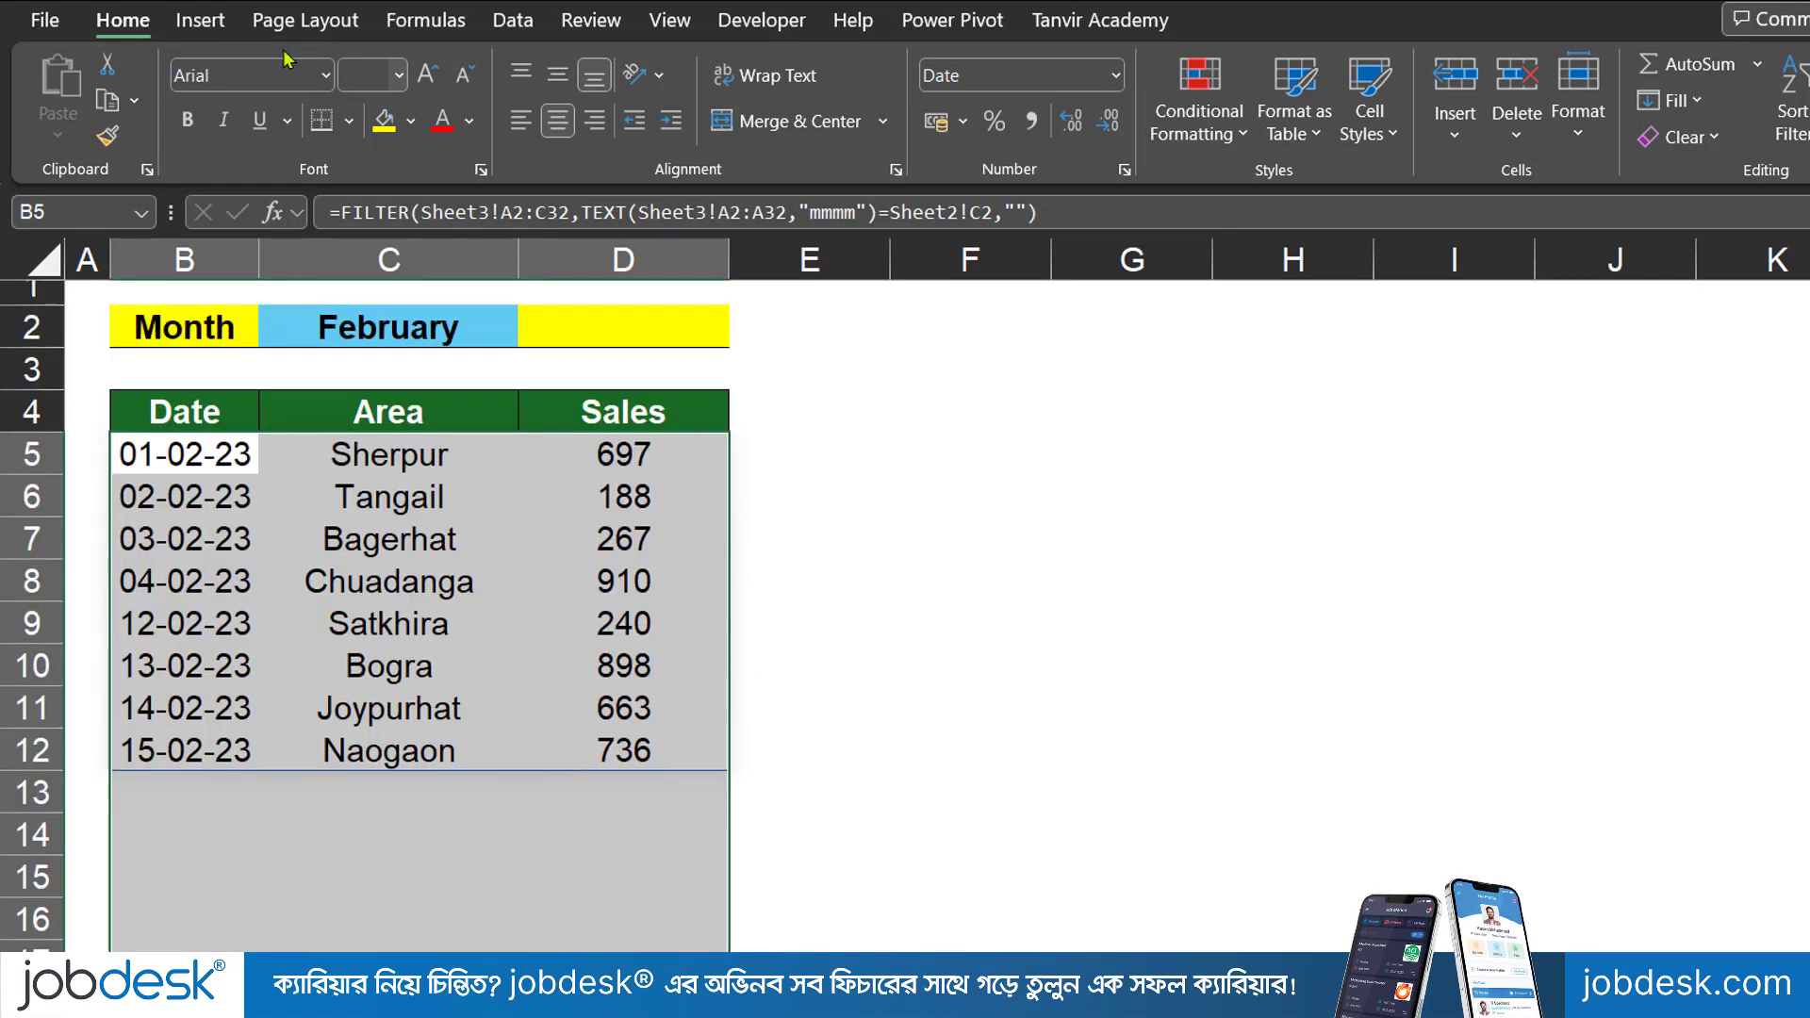
pyautogui.click(1204, 113)
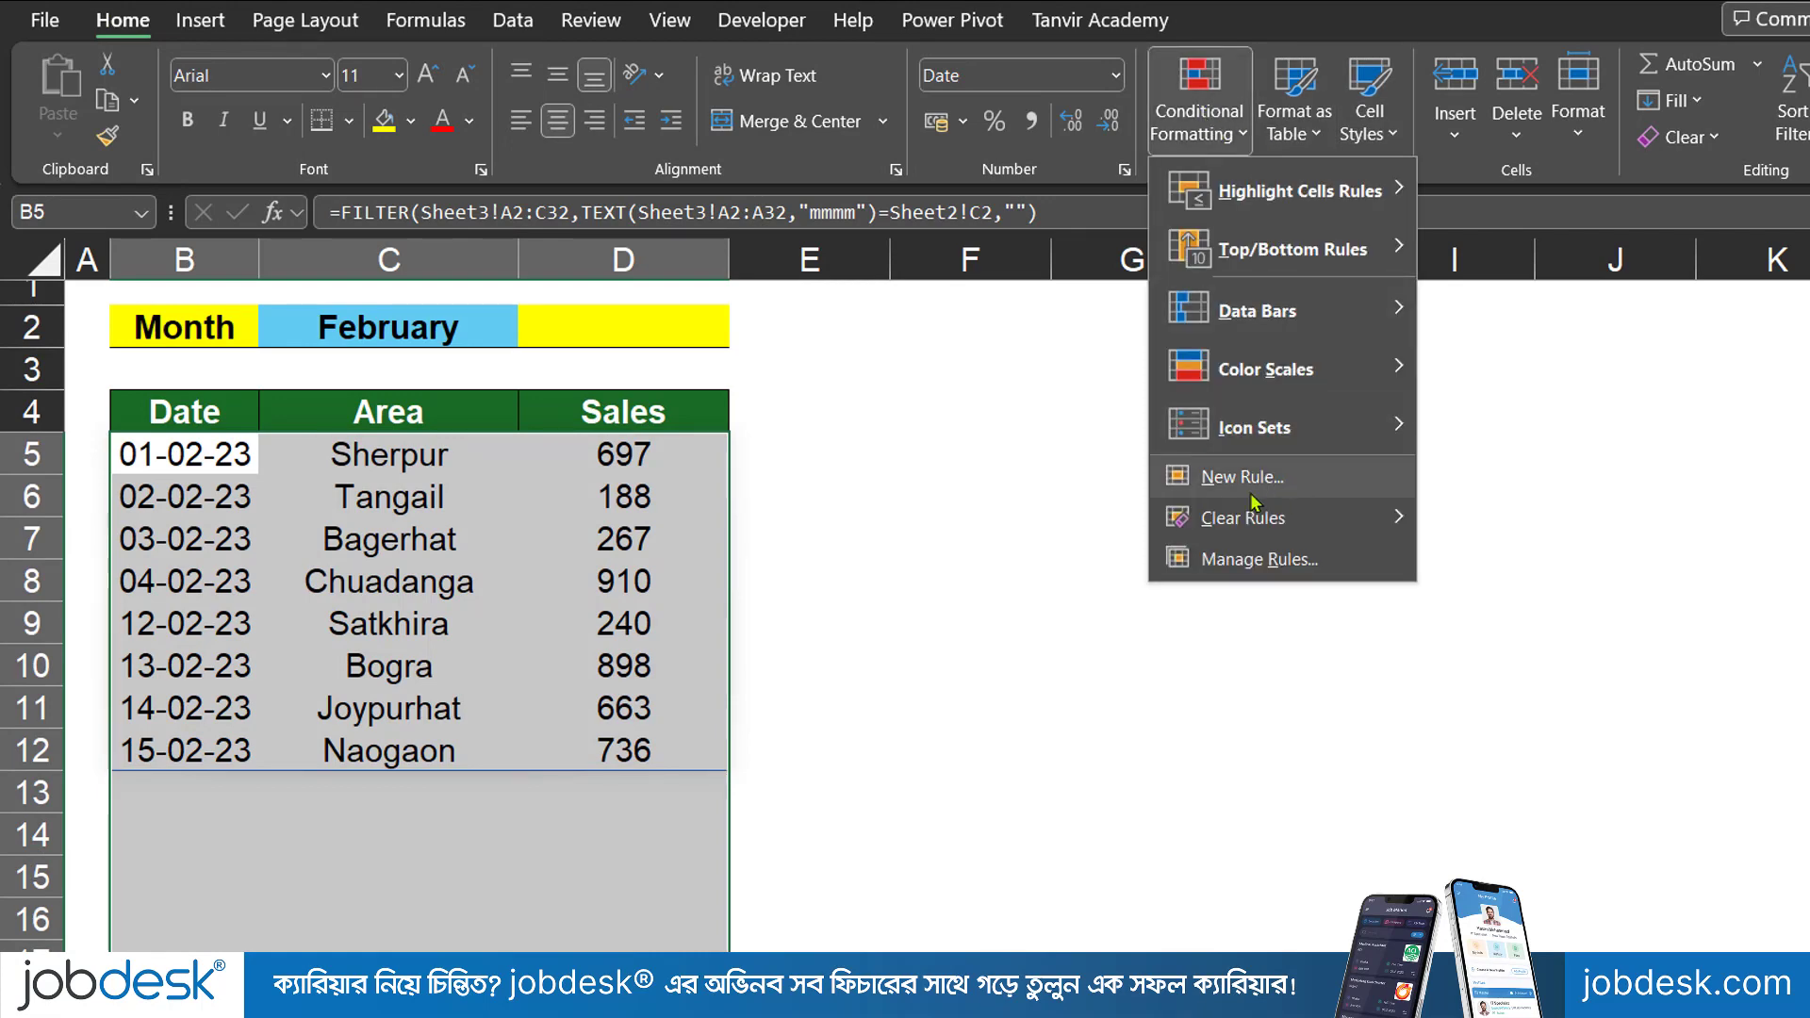
pyautogui.click(1208, 478)
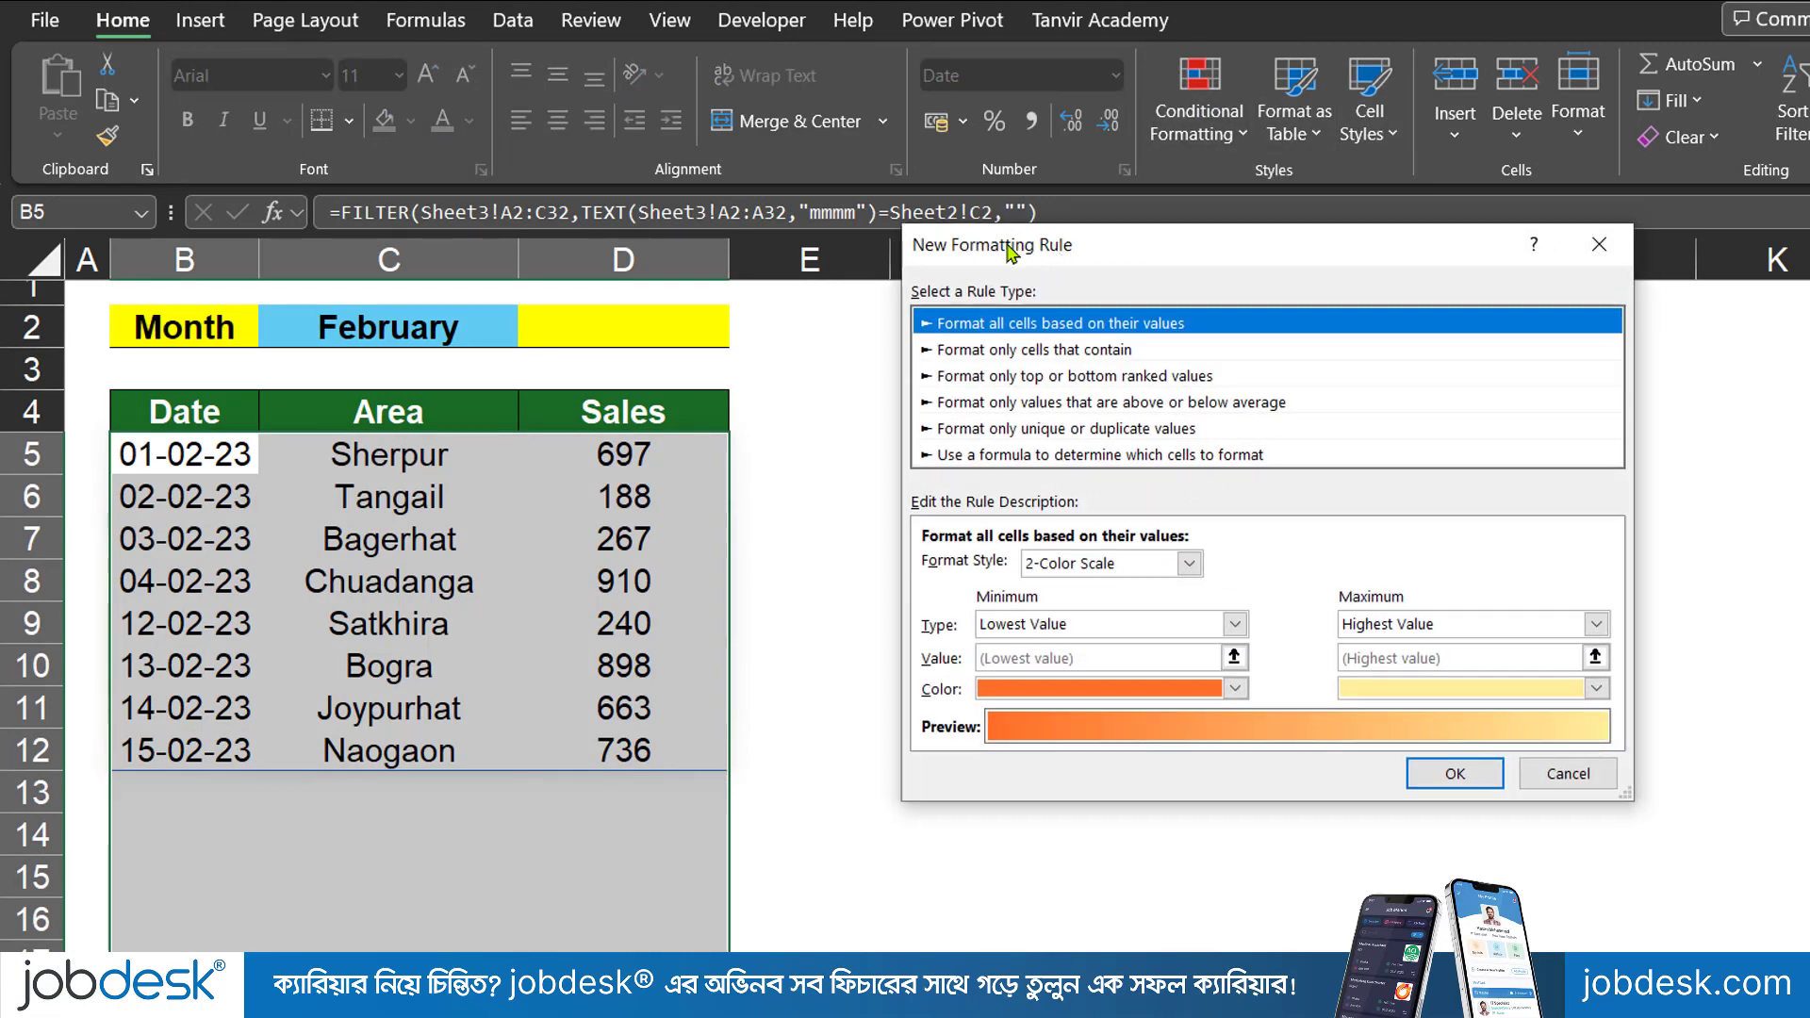
pyautogui.hotkey('ctrl', '2')
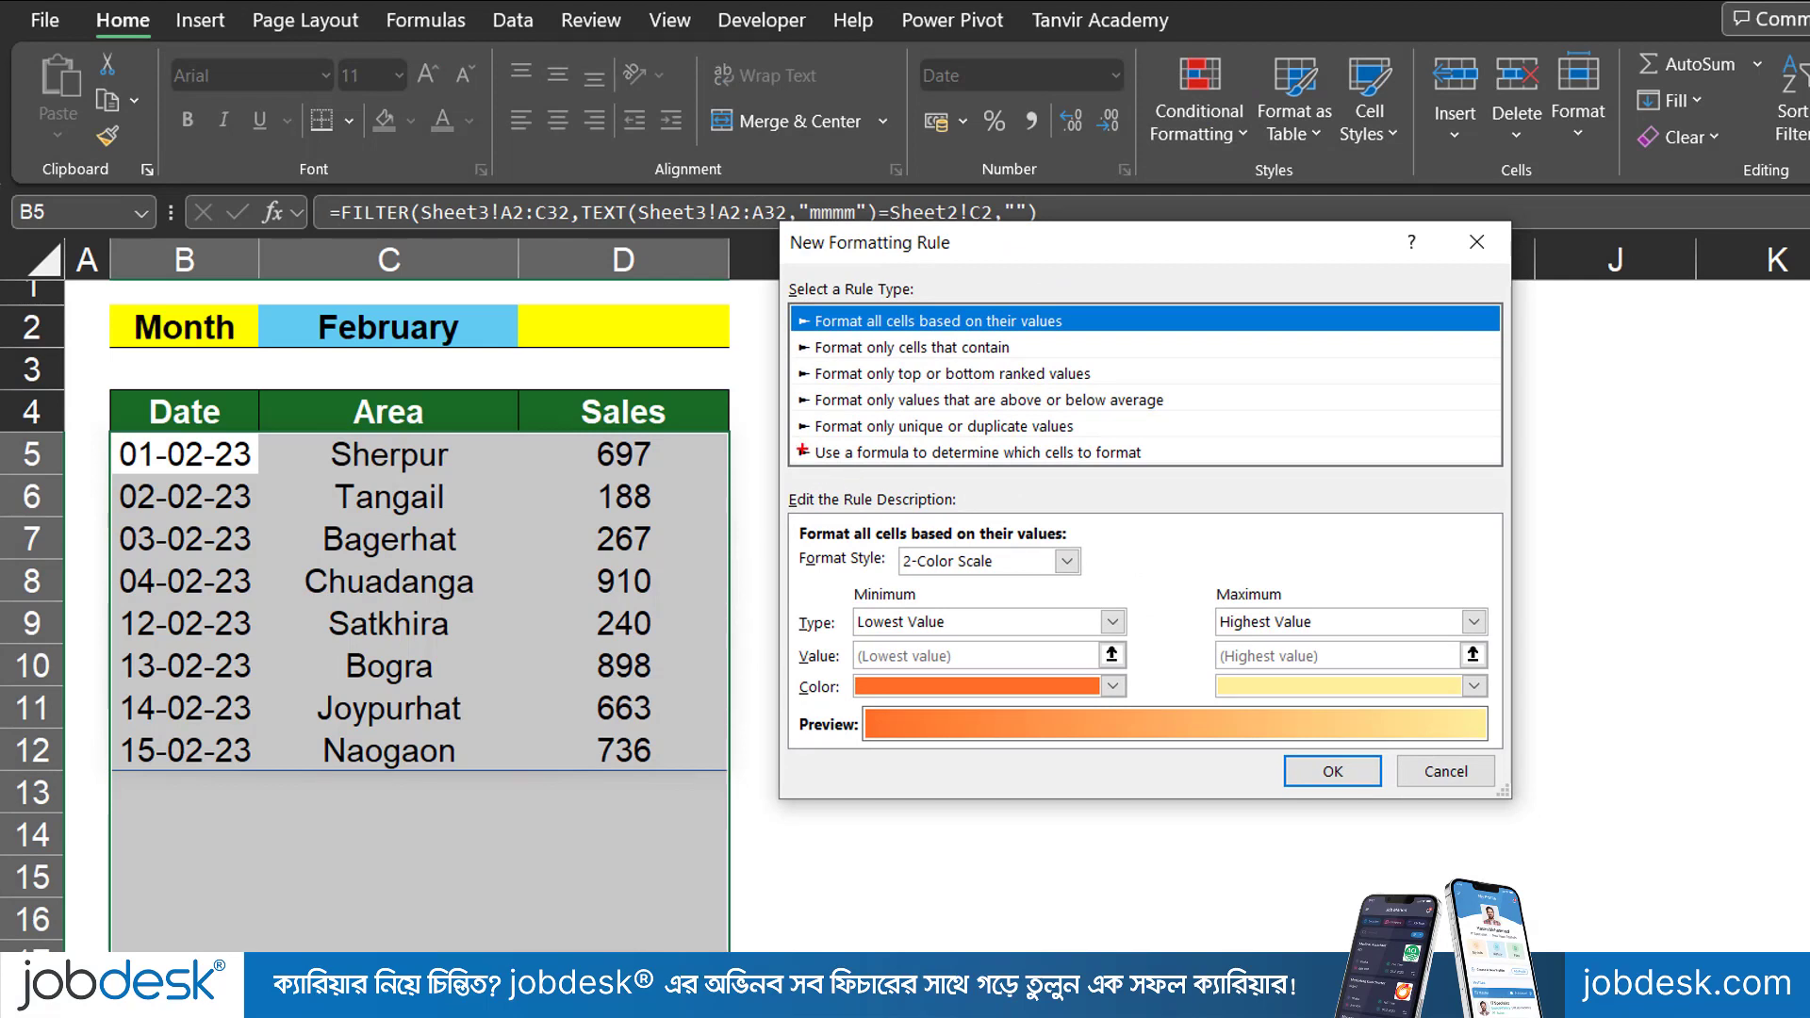
pyautogui.moveTo(795, 440)
pyautogui.mouseDown()
pyautogui.moveTo(1104, 465)
pyautogui.moveTo(1204, 552)
pyautogui.mouseUp()
pyautogui.press('Escape')
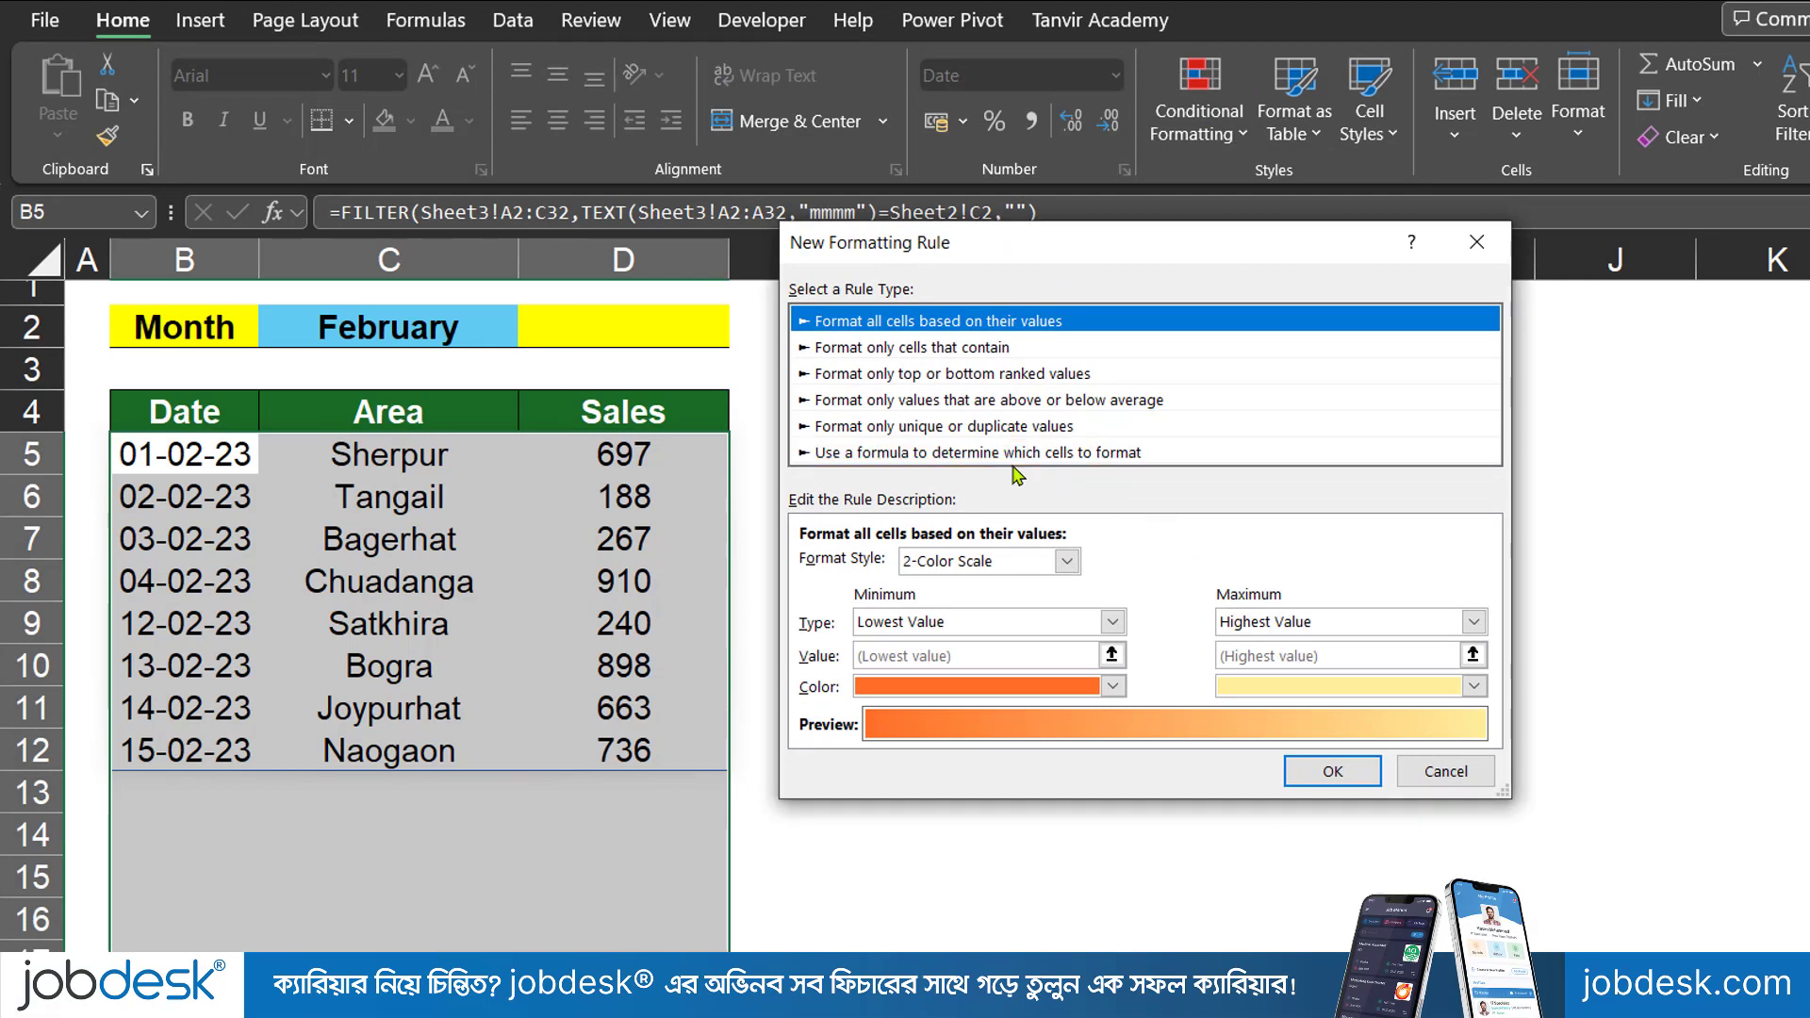
# Make the rule use a formula to determine which cells to format, and set the formula to =$B5
pyautogui.click(1012, 454)
pyautogui.click(864, 565)
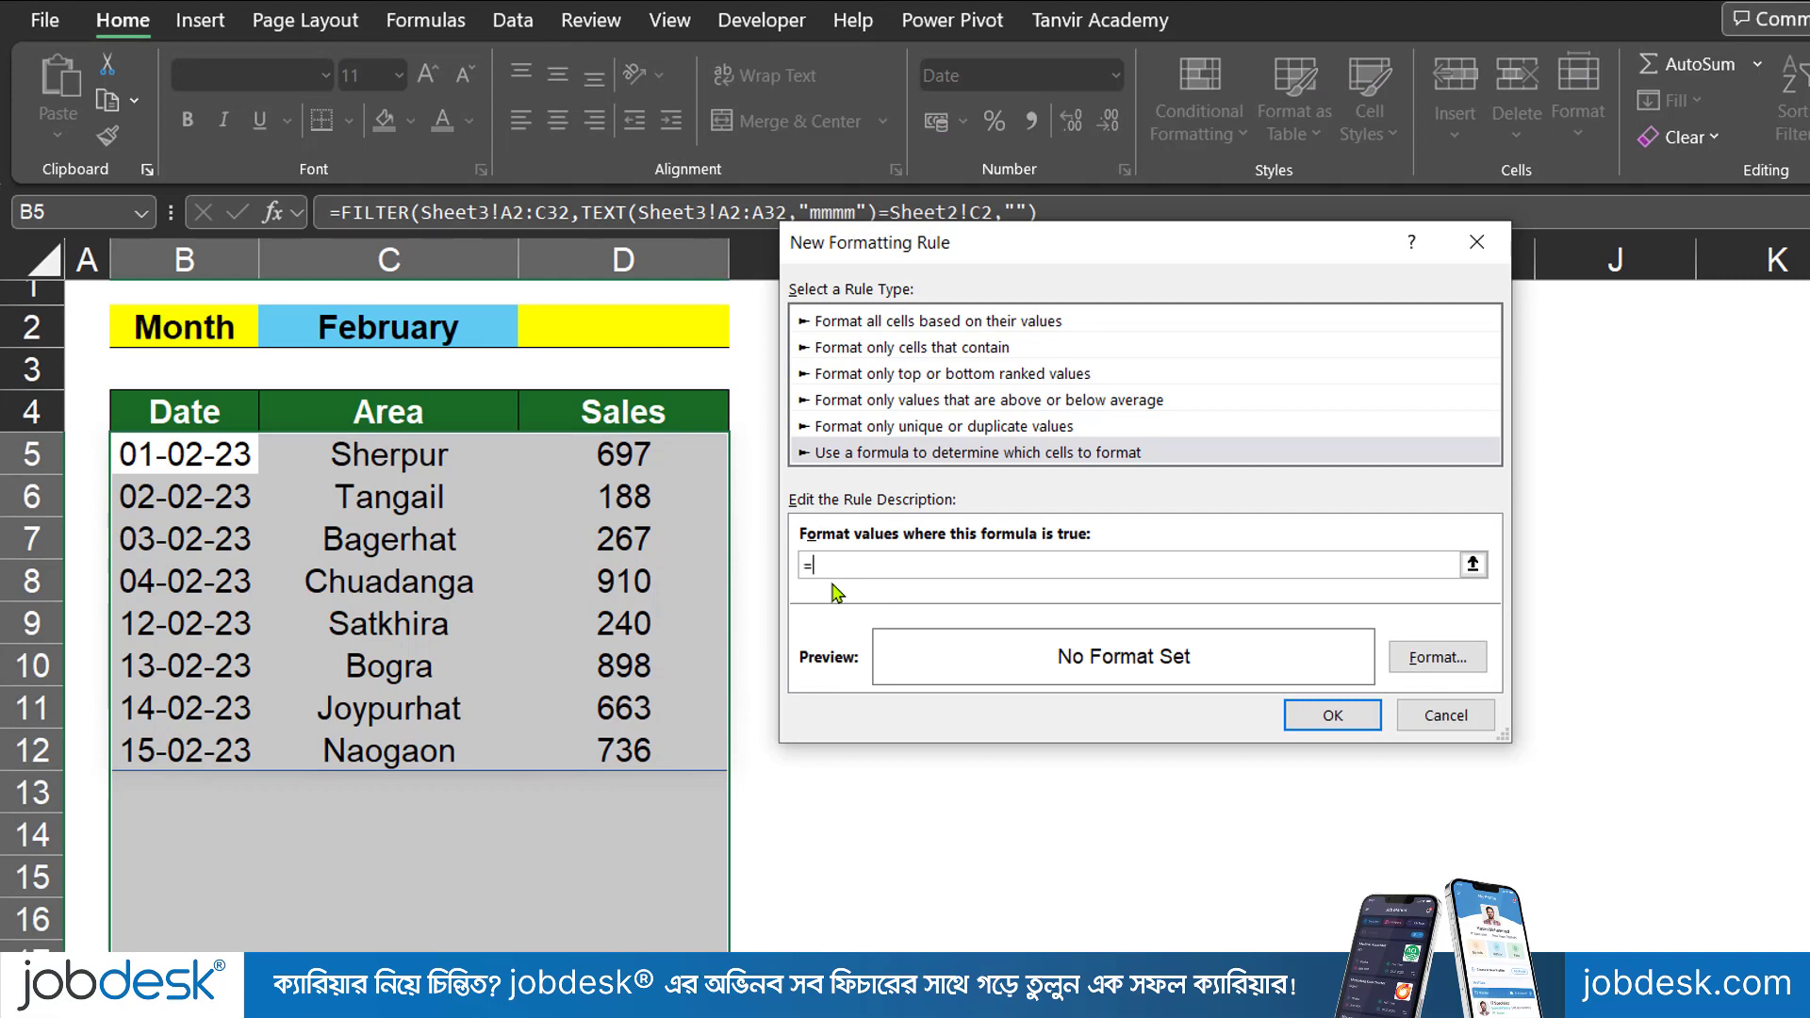
pyautogui.click(202, 461)
pyautogui.click(838, 567)
pyautogui.moveTo(836, 575); pyautogui.dragTo(848, 680)
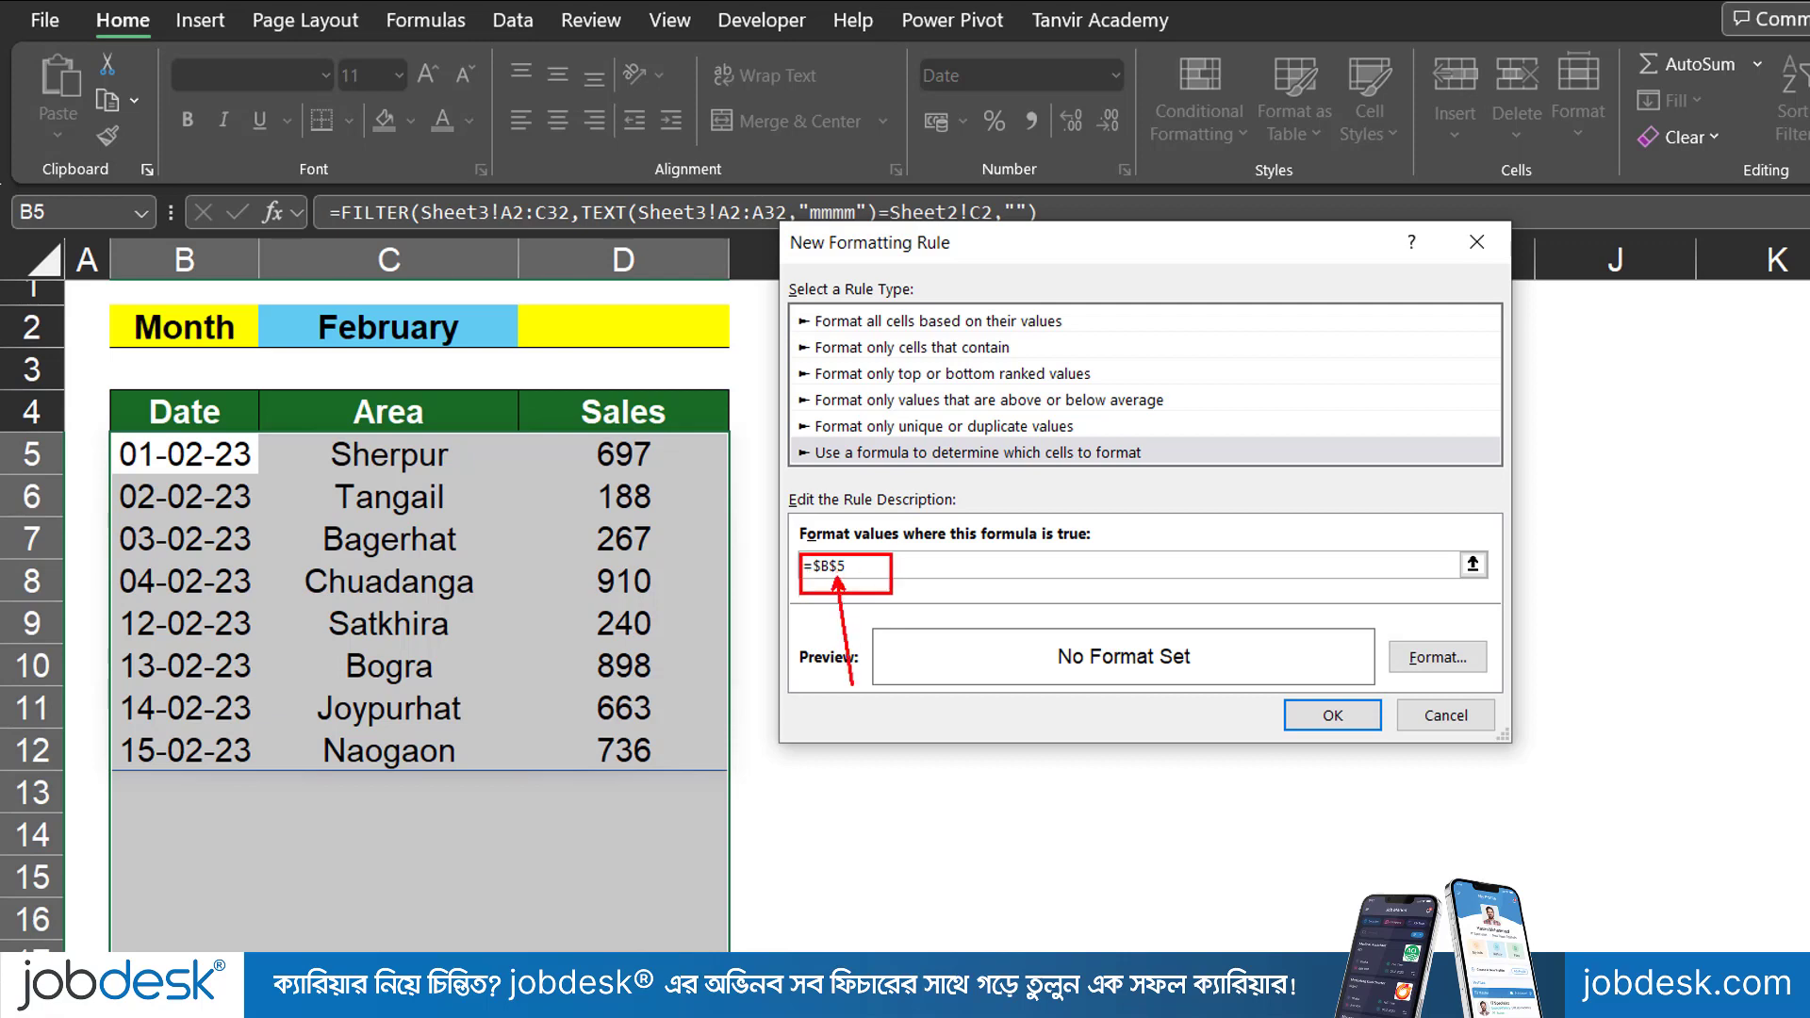
pyautogui.press('Escape')
pyautogui.click(837, 566)
pyautogui.press('BackSpace')
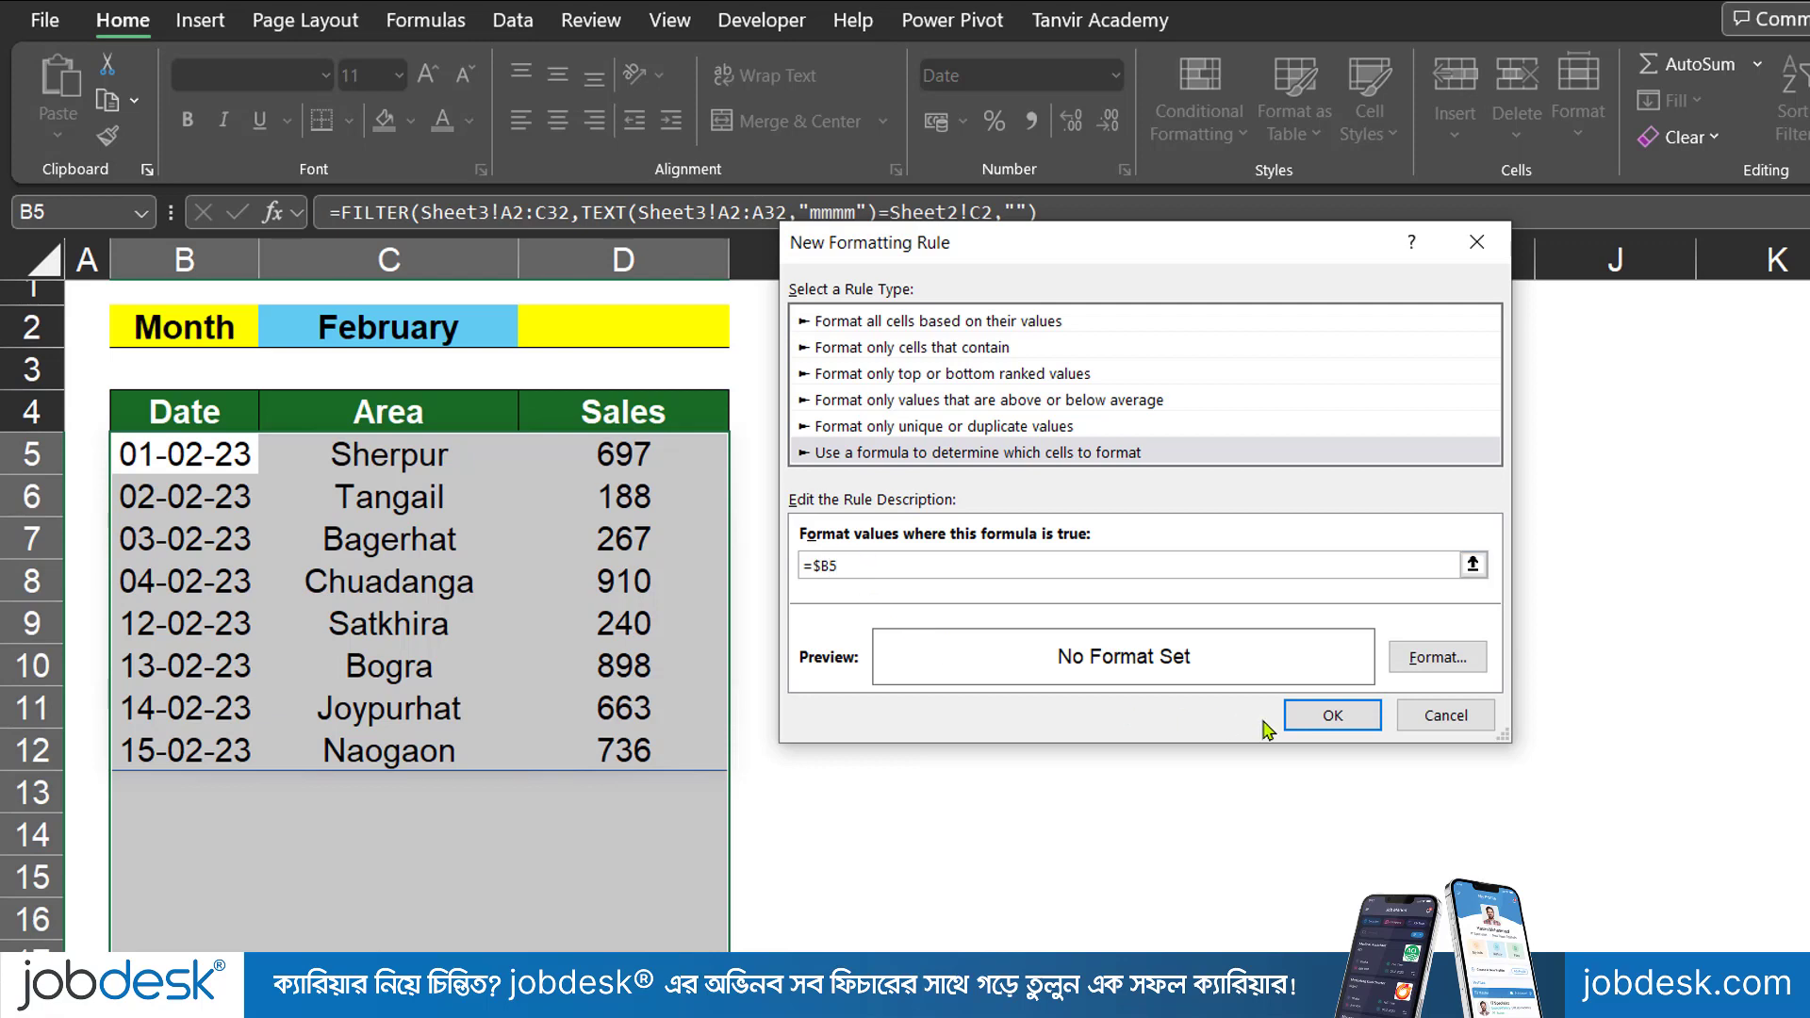
# Give the rule's format an outline border on all four sides and apply the new rule to the report range
pyautogui.moveTo(1385, 627); pyautogui.dragTo(1506, 694)
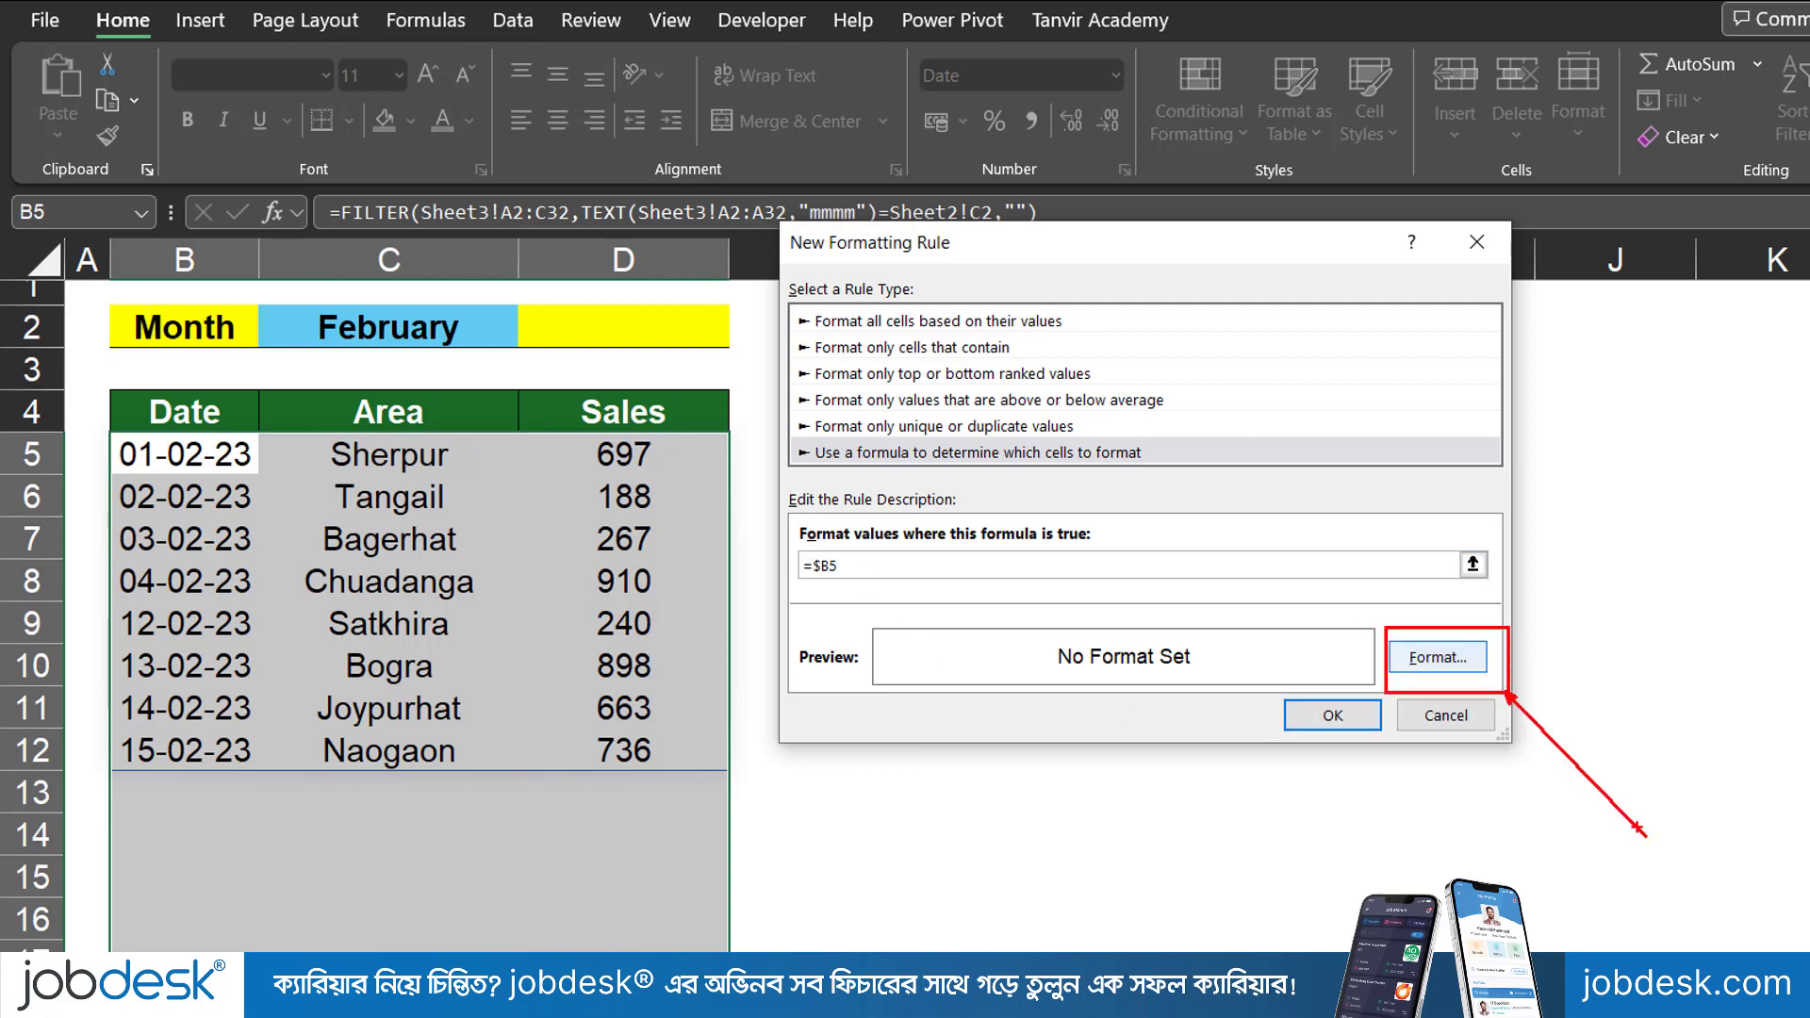
pyautogui.click(1437, 657)
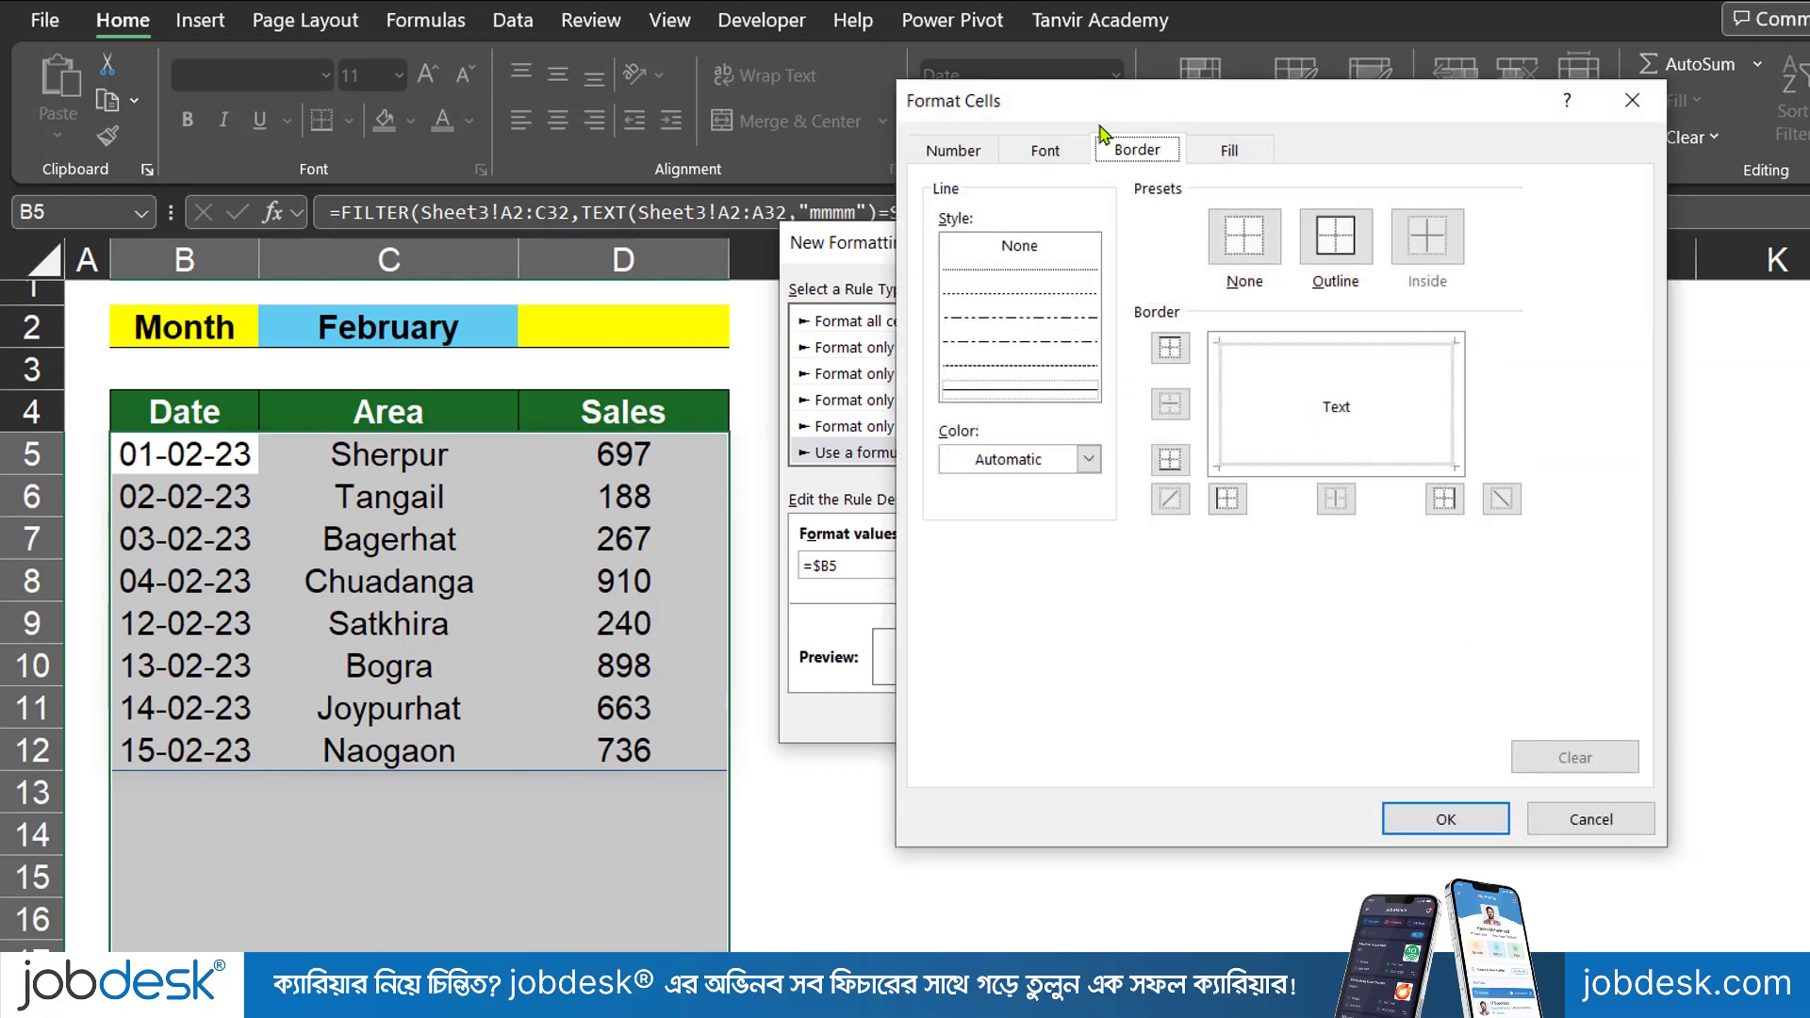
pyautogui.moveTo(1084, 131)
pyautogui.mouseDown()
pyautogui.moveTo(1177, 168)
pyautogui.moveTo(1205, 263)
pyautogui.mouseUp()
pyautogui.press('Escape')
pyautogui.click(1342, 260)
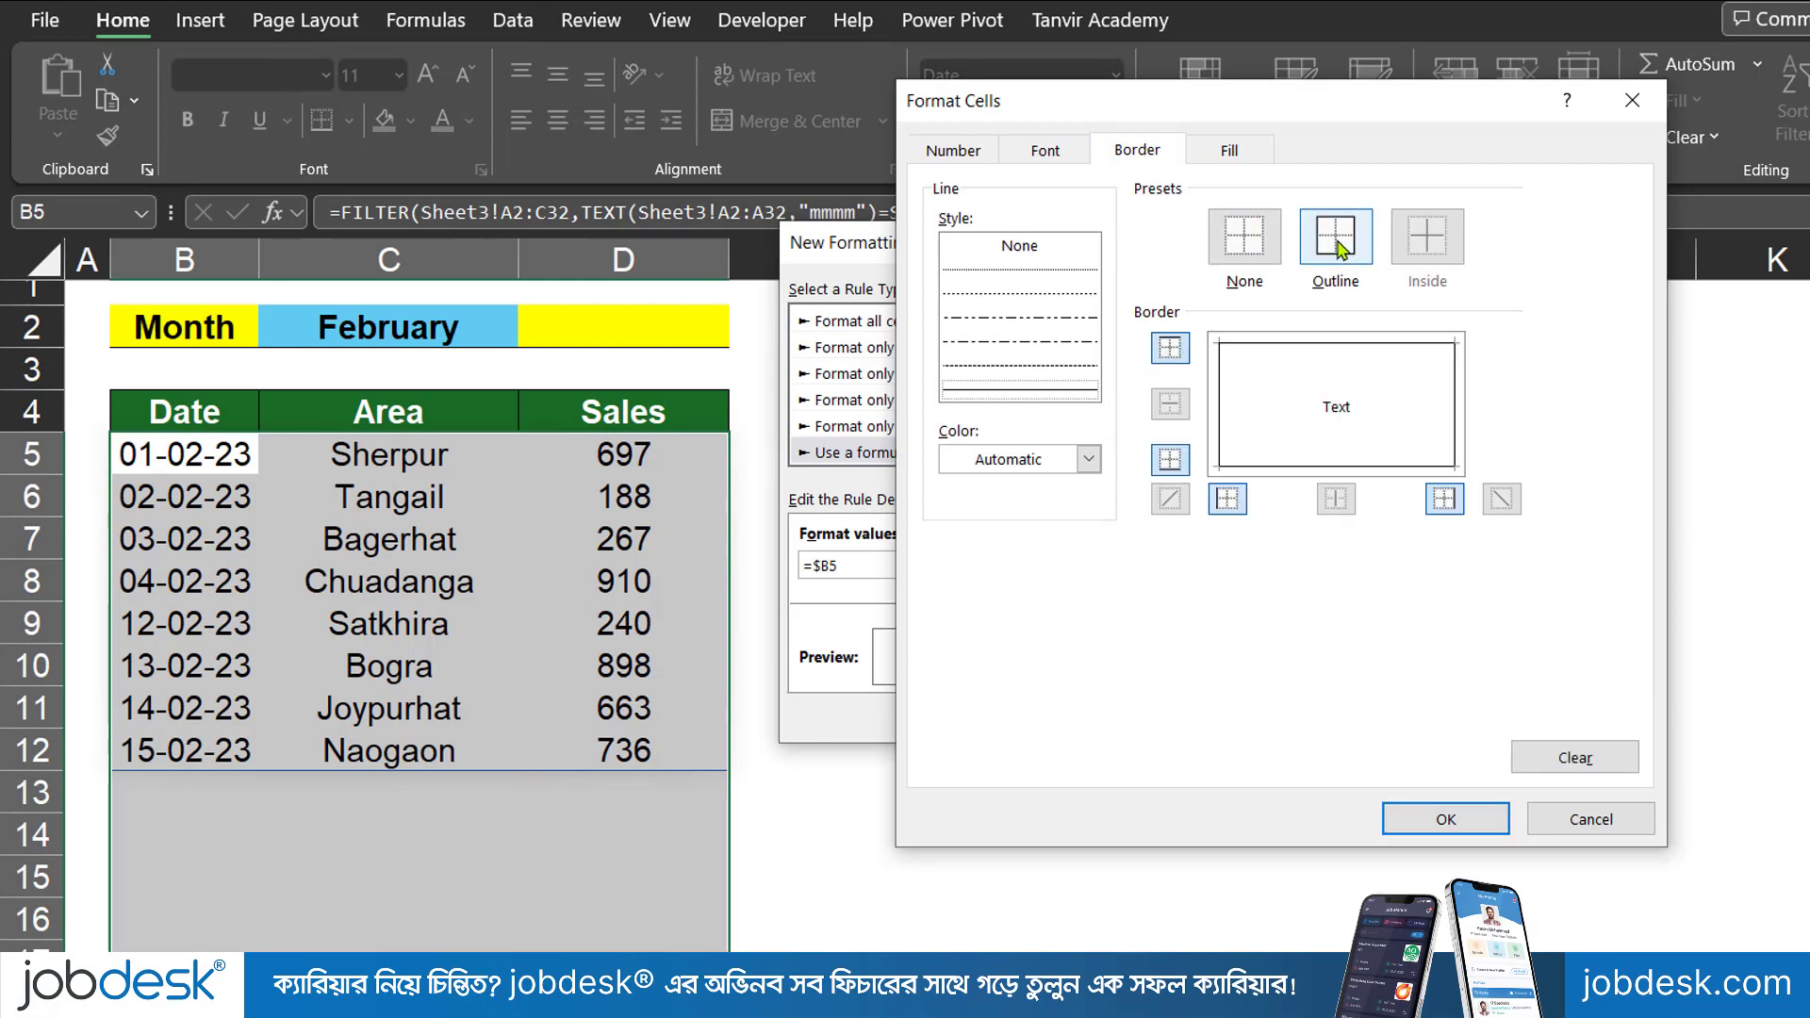
pyautogui.click(1422, 825)
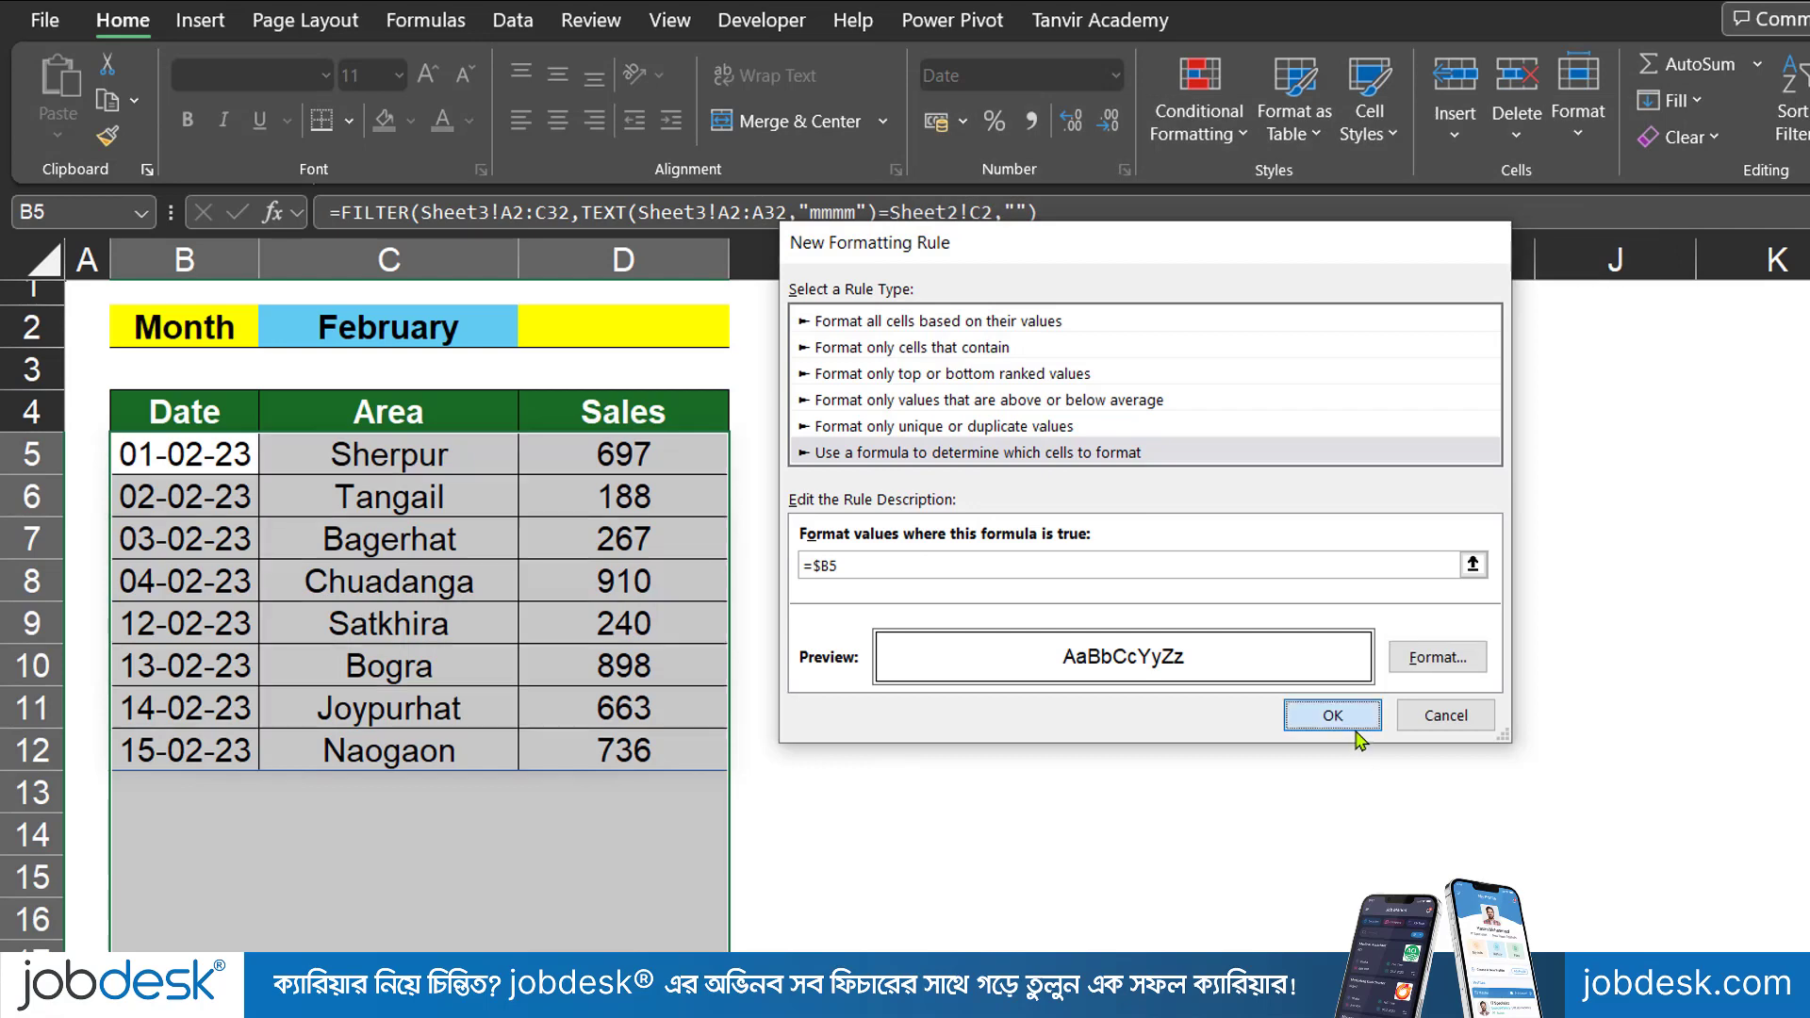
pyautogui.click(1331, 716)
pyautogui.click(419, 603)
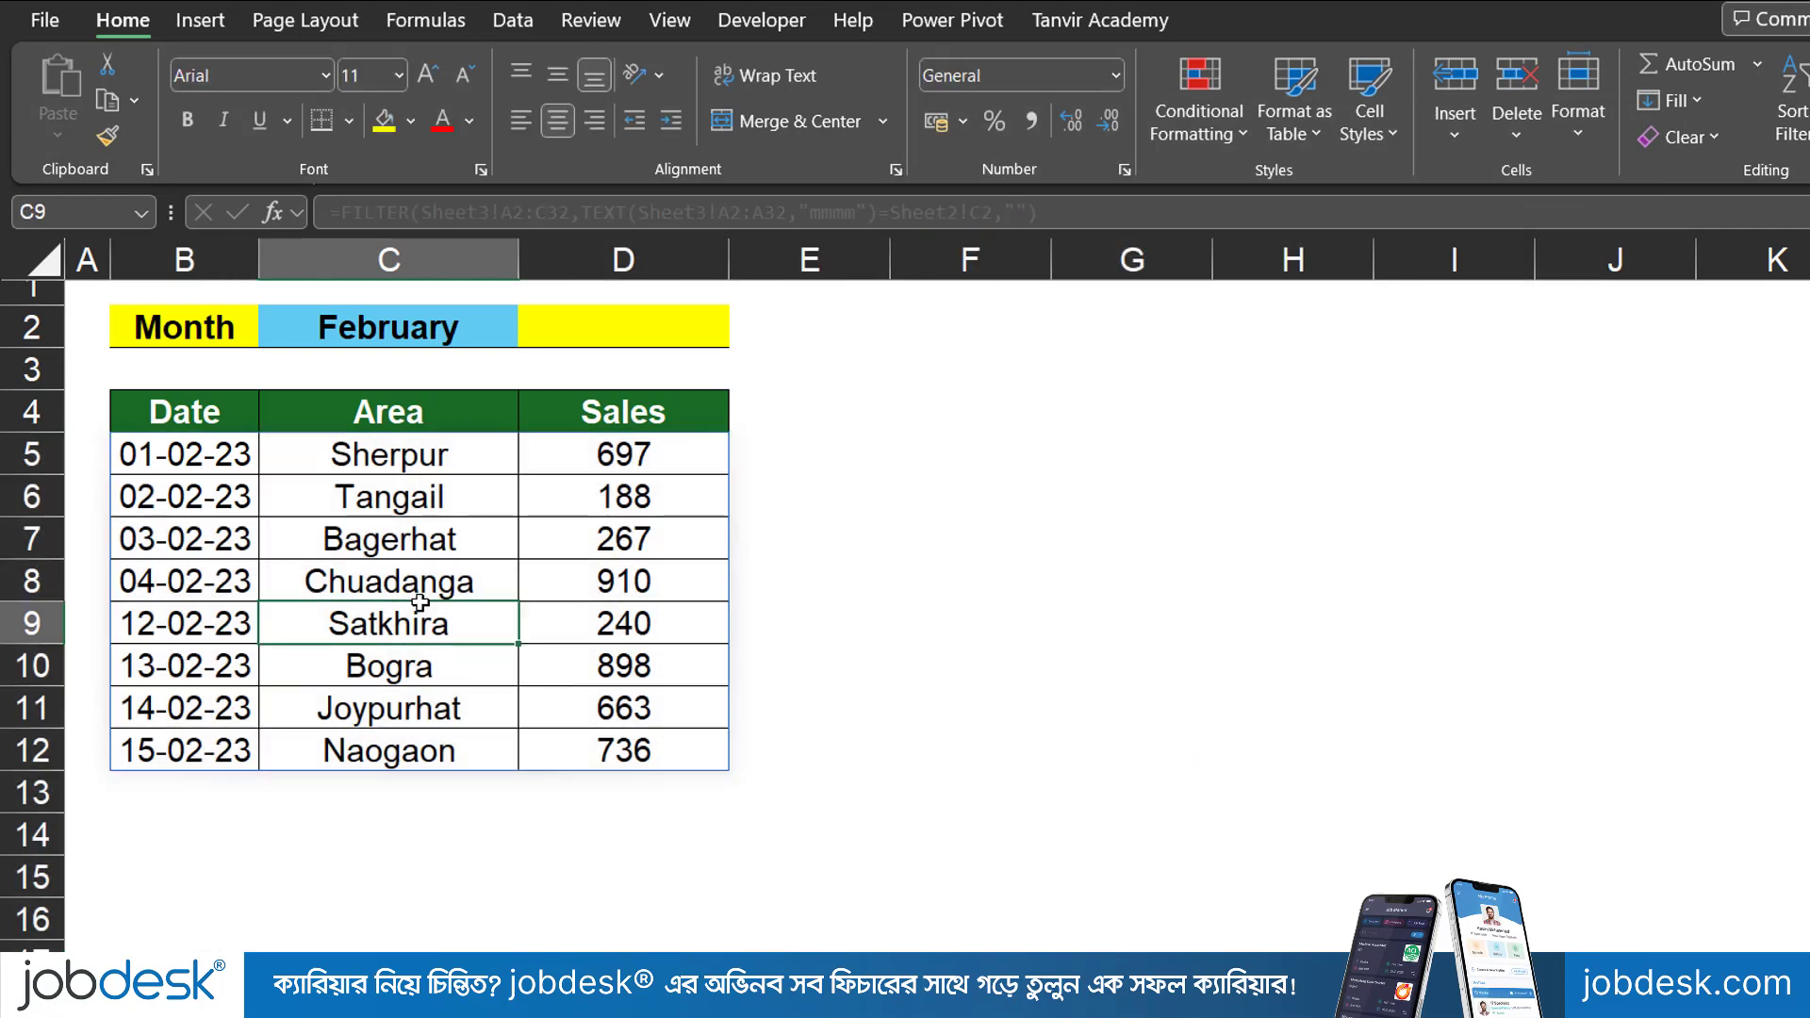
# Check the automatic borders by setting the month in C2 to January, April and finally March
pyautogui.click(458, 325)
pyautogui.click(532, 337)
pyautogui.click(476, 362)
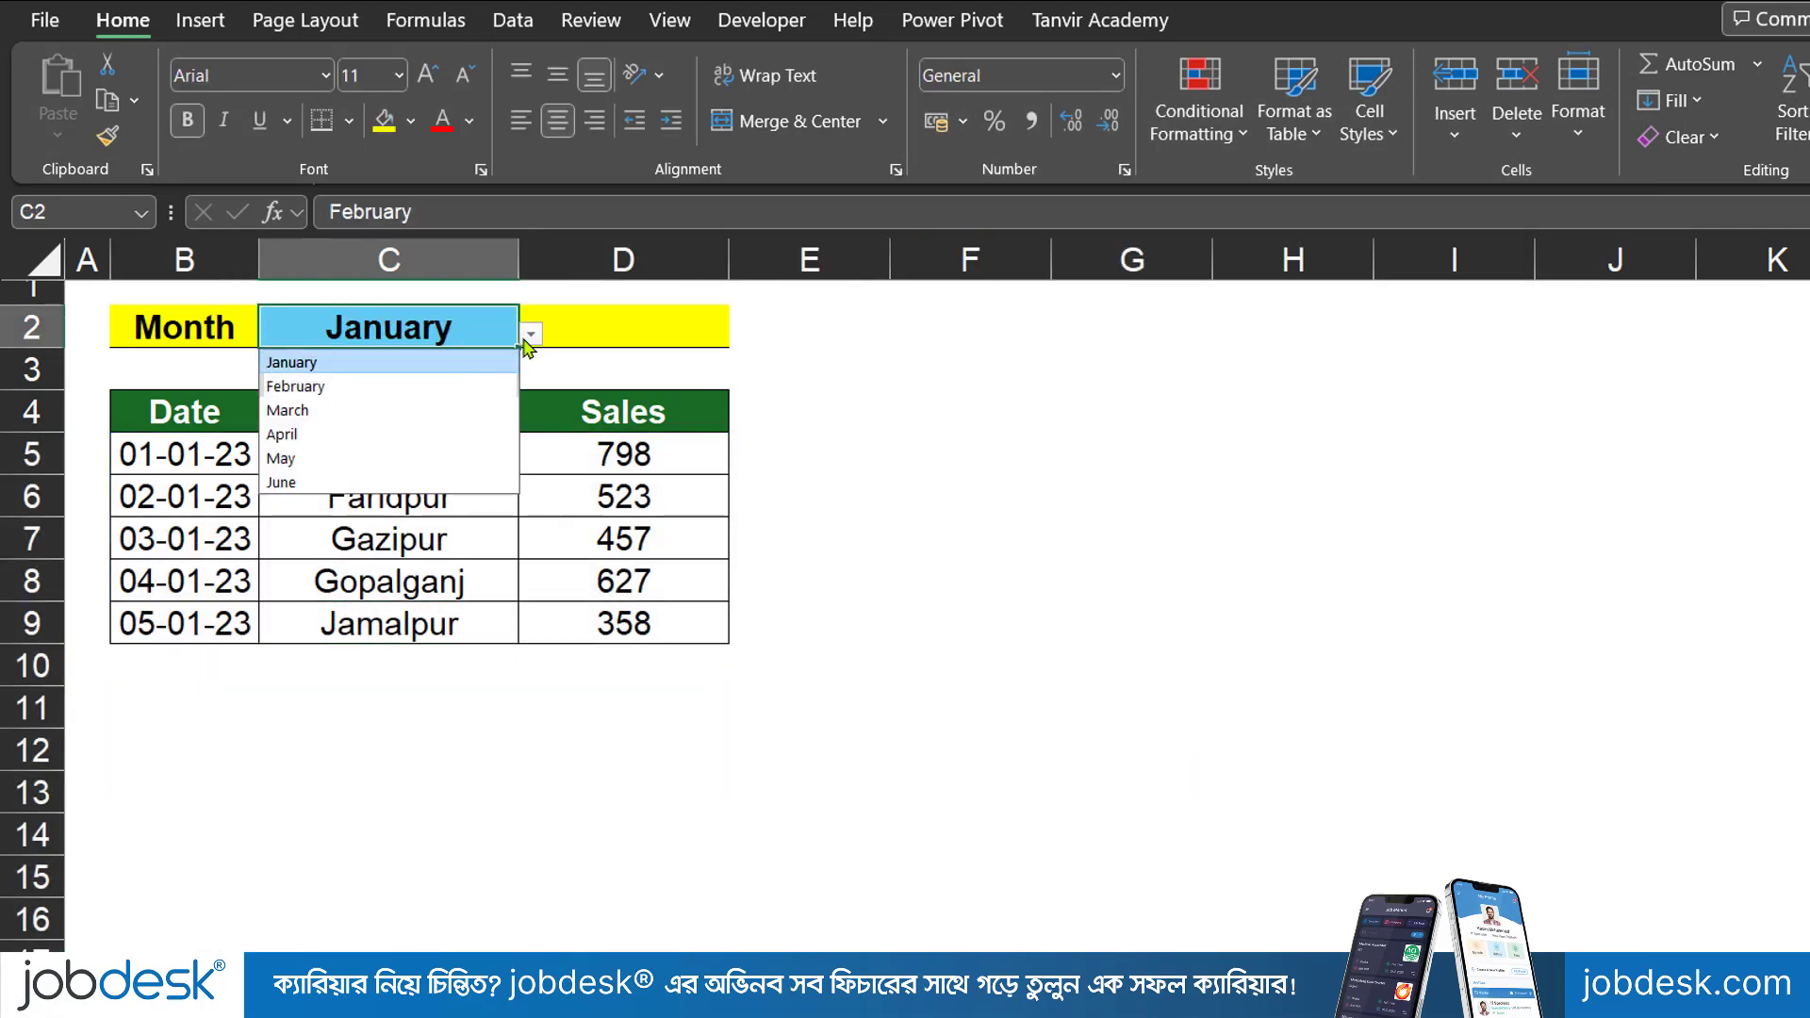
pyautogui.click(530, 337)
pyautogui.click(330, 439)
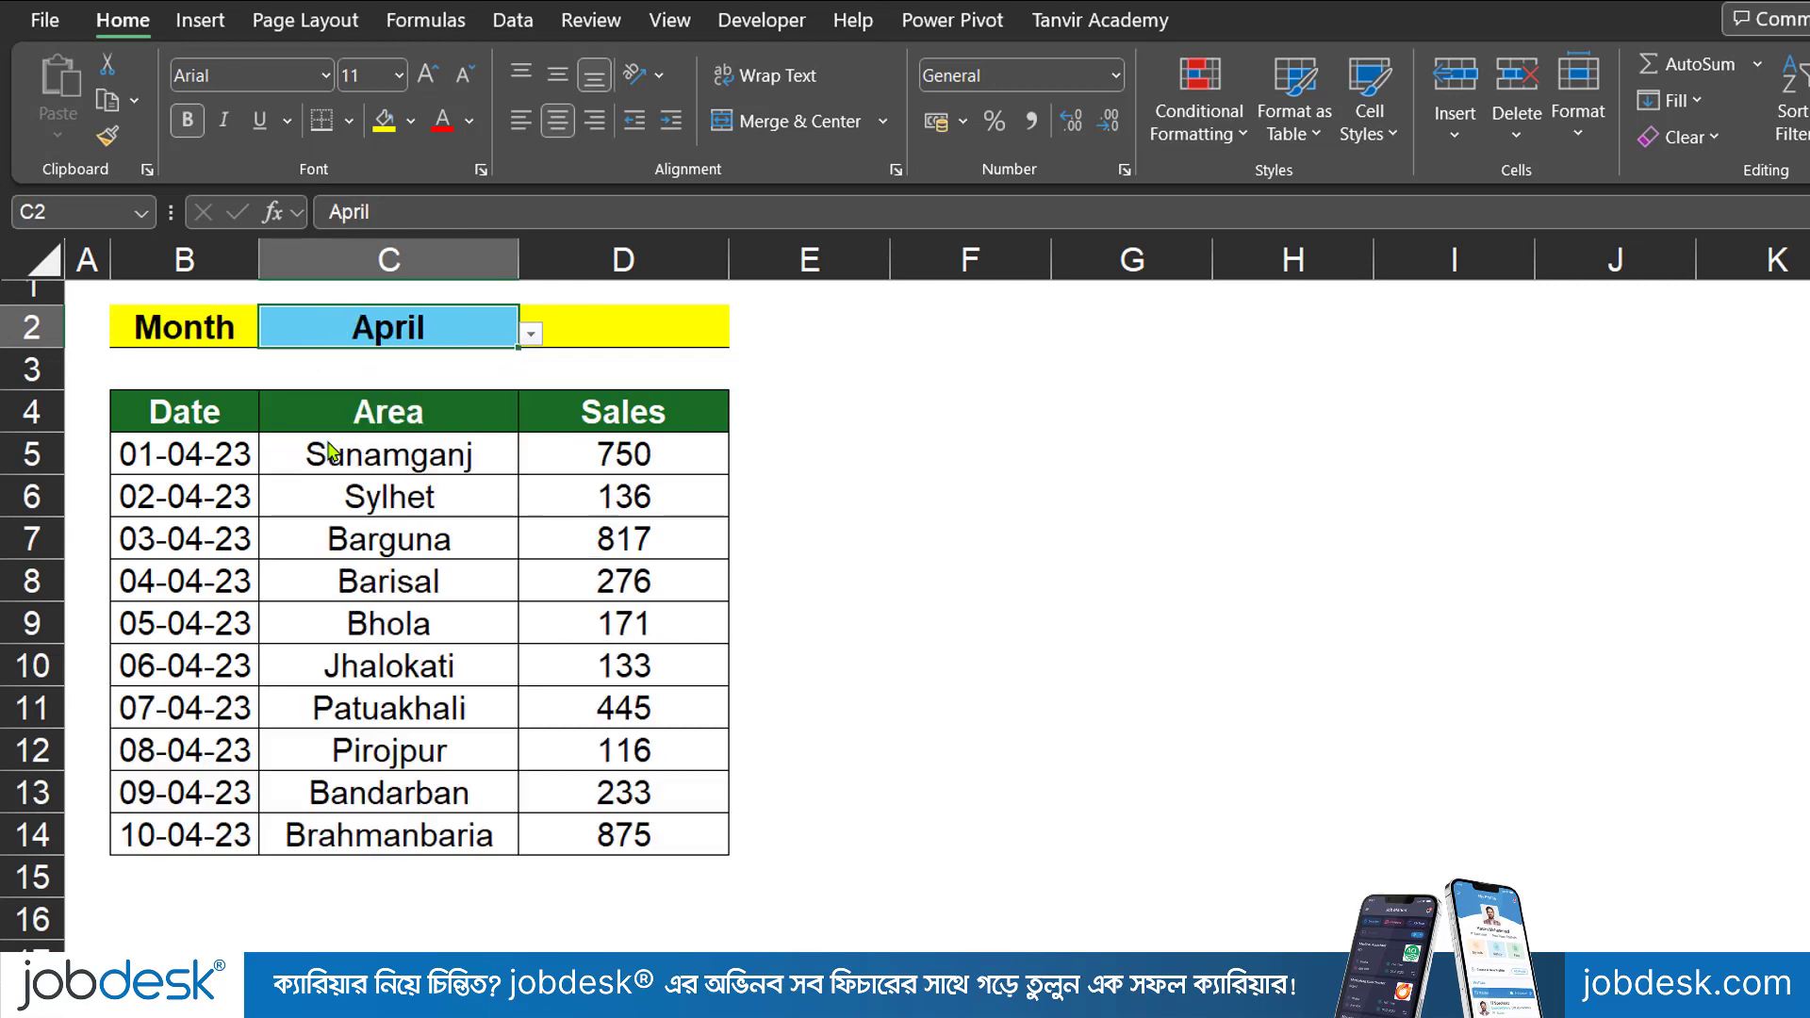
pyautogui.click(530, 336)
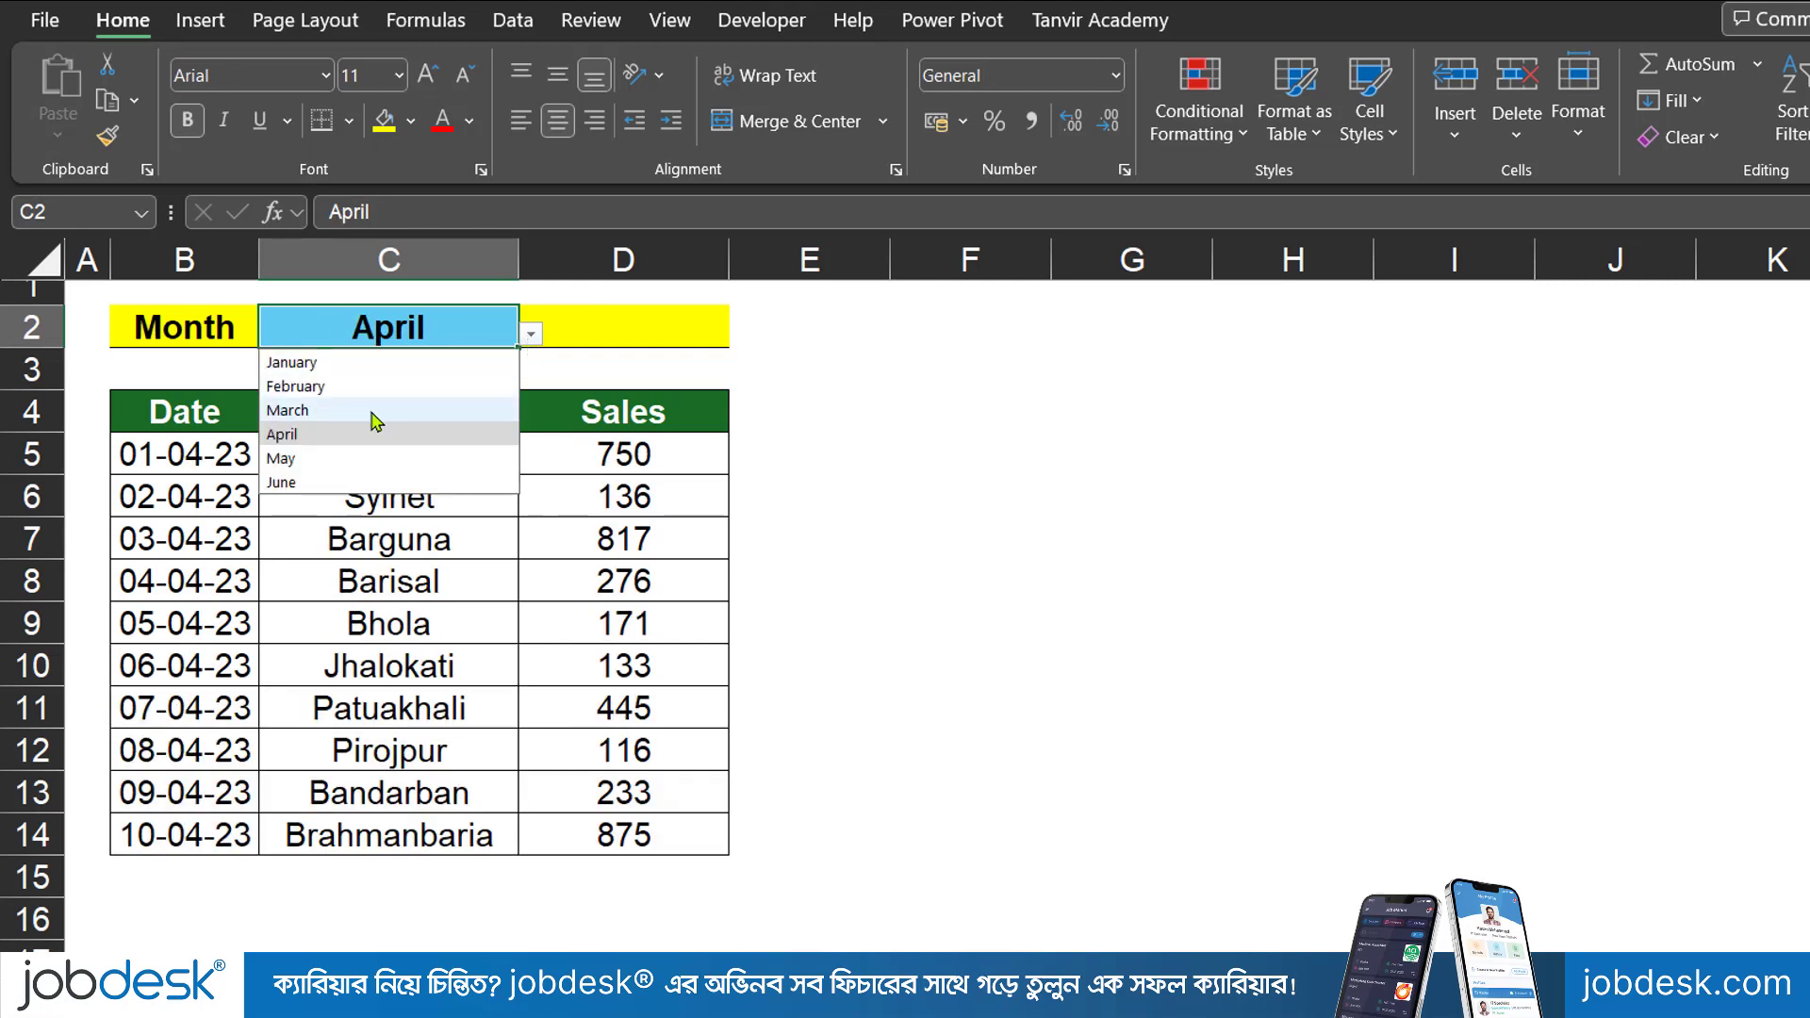
pyautogui.click(290, 411)
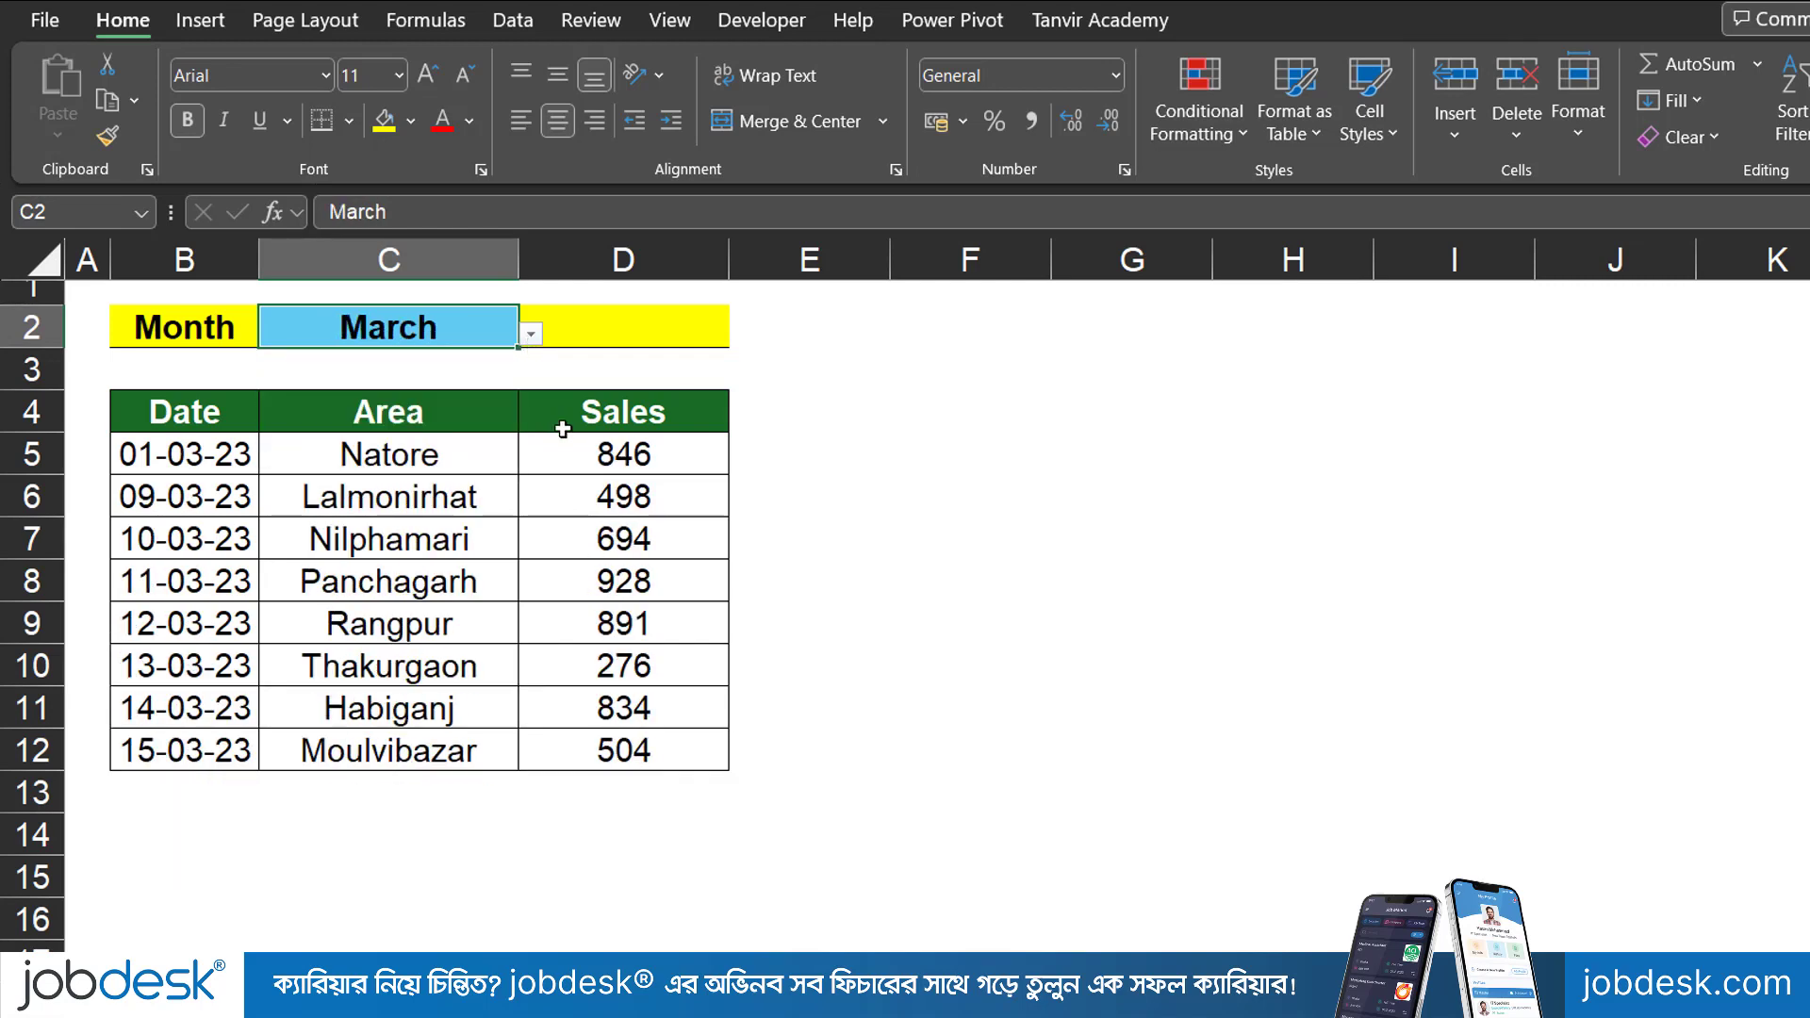
pyautogui.click(613, 509)
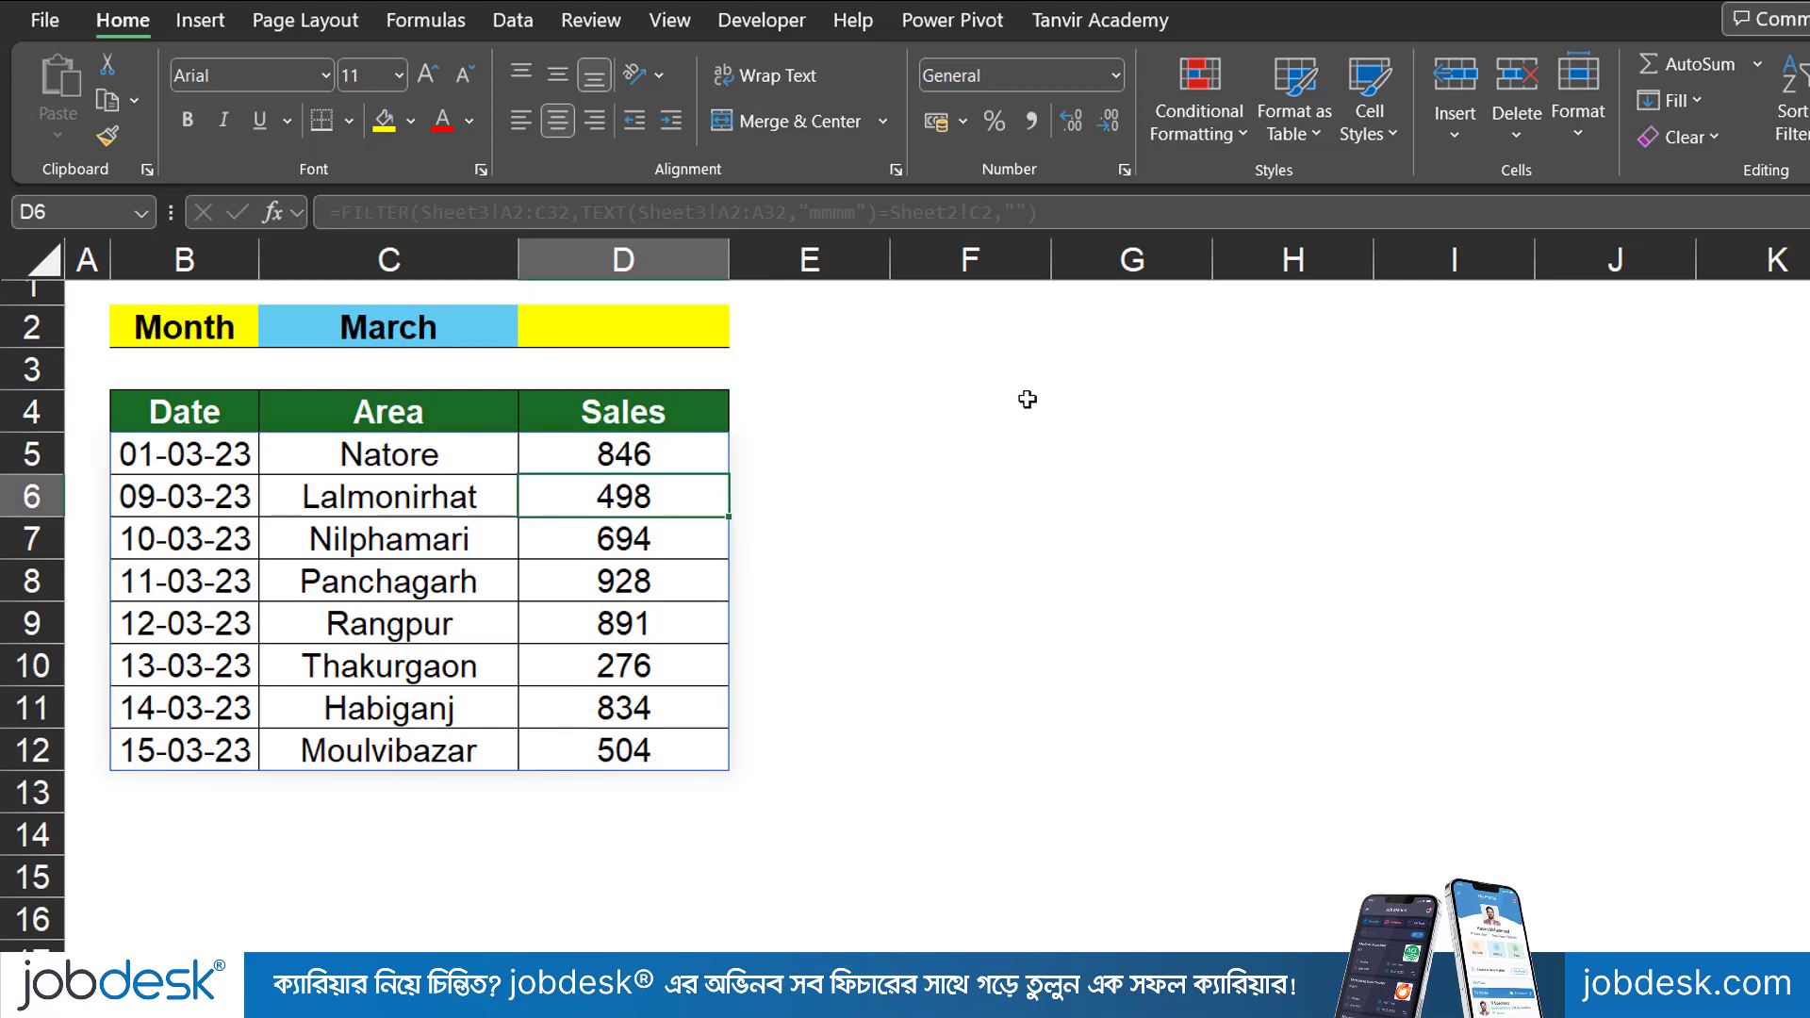
# Begin a formula in D2 with the text label "Sales: " followed by the & joining operator
pyautogui.click(583, 323)
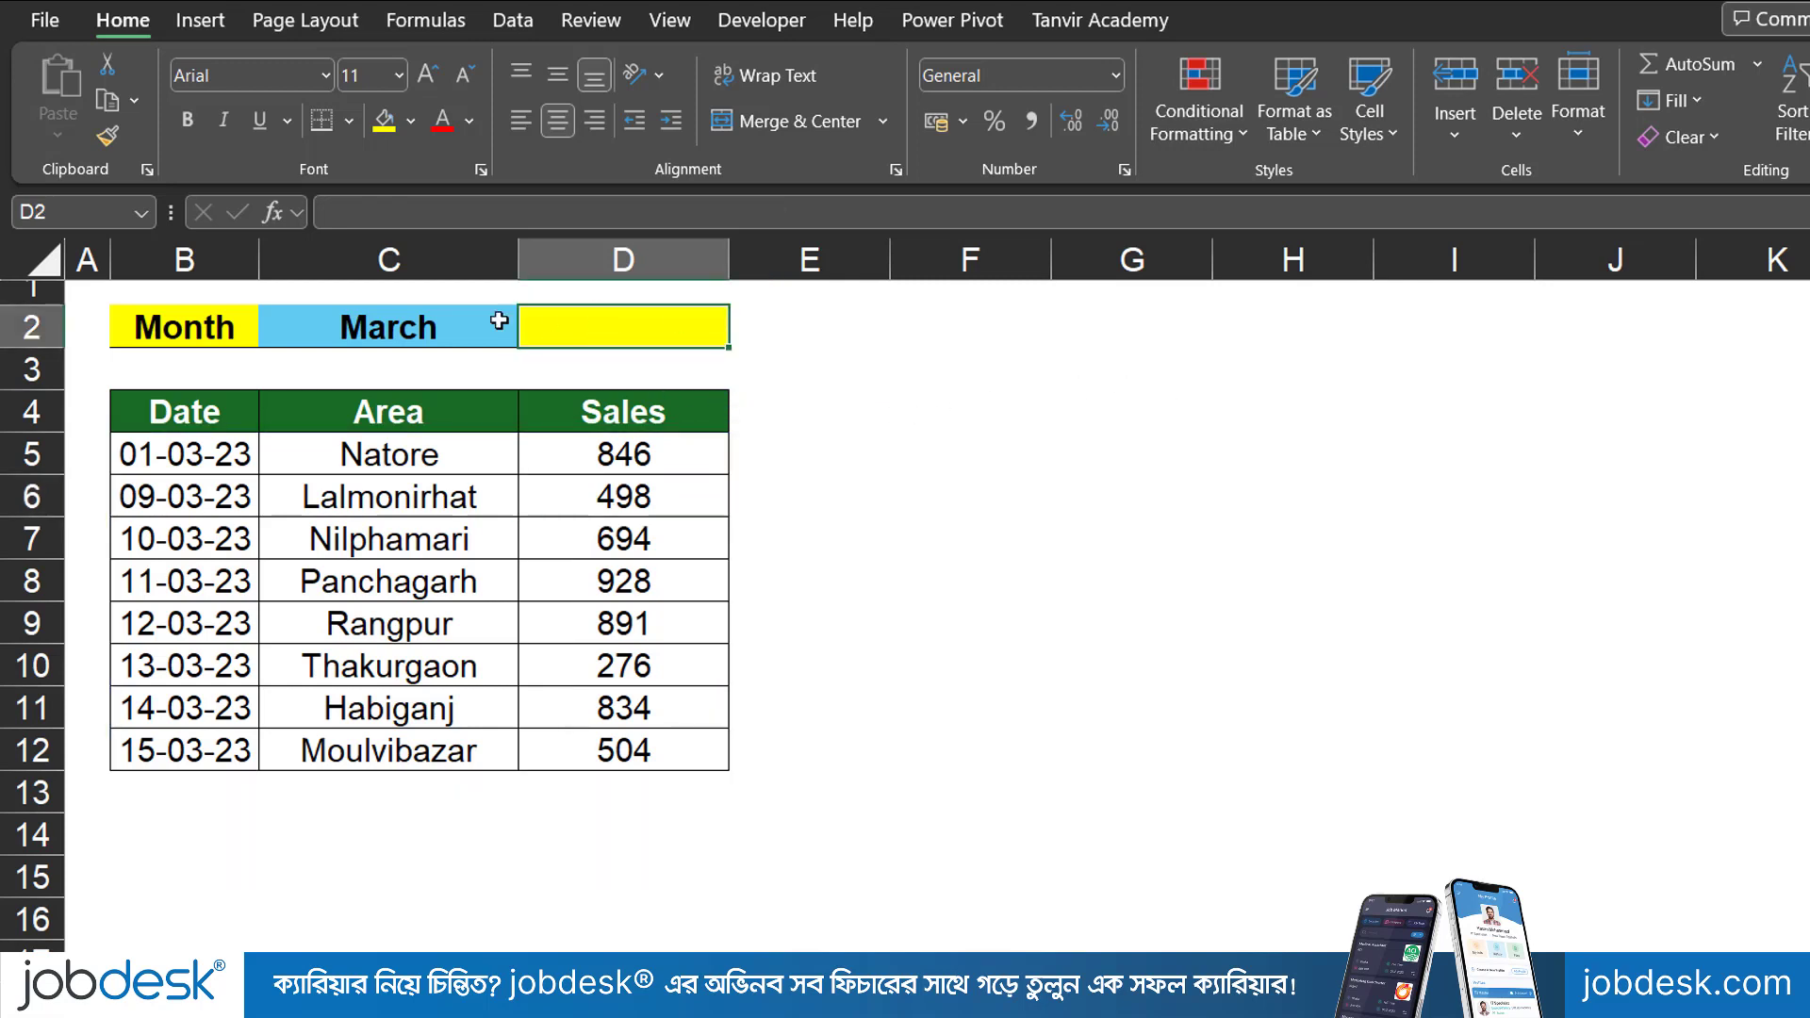
pyautogui.write('=')
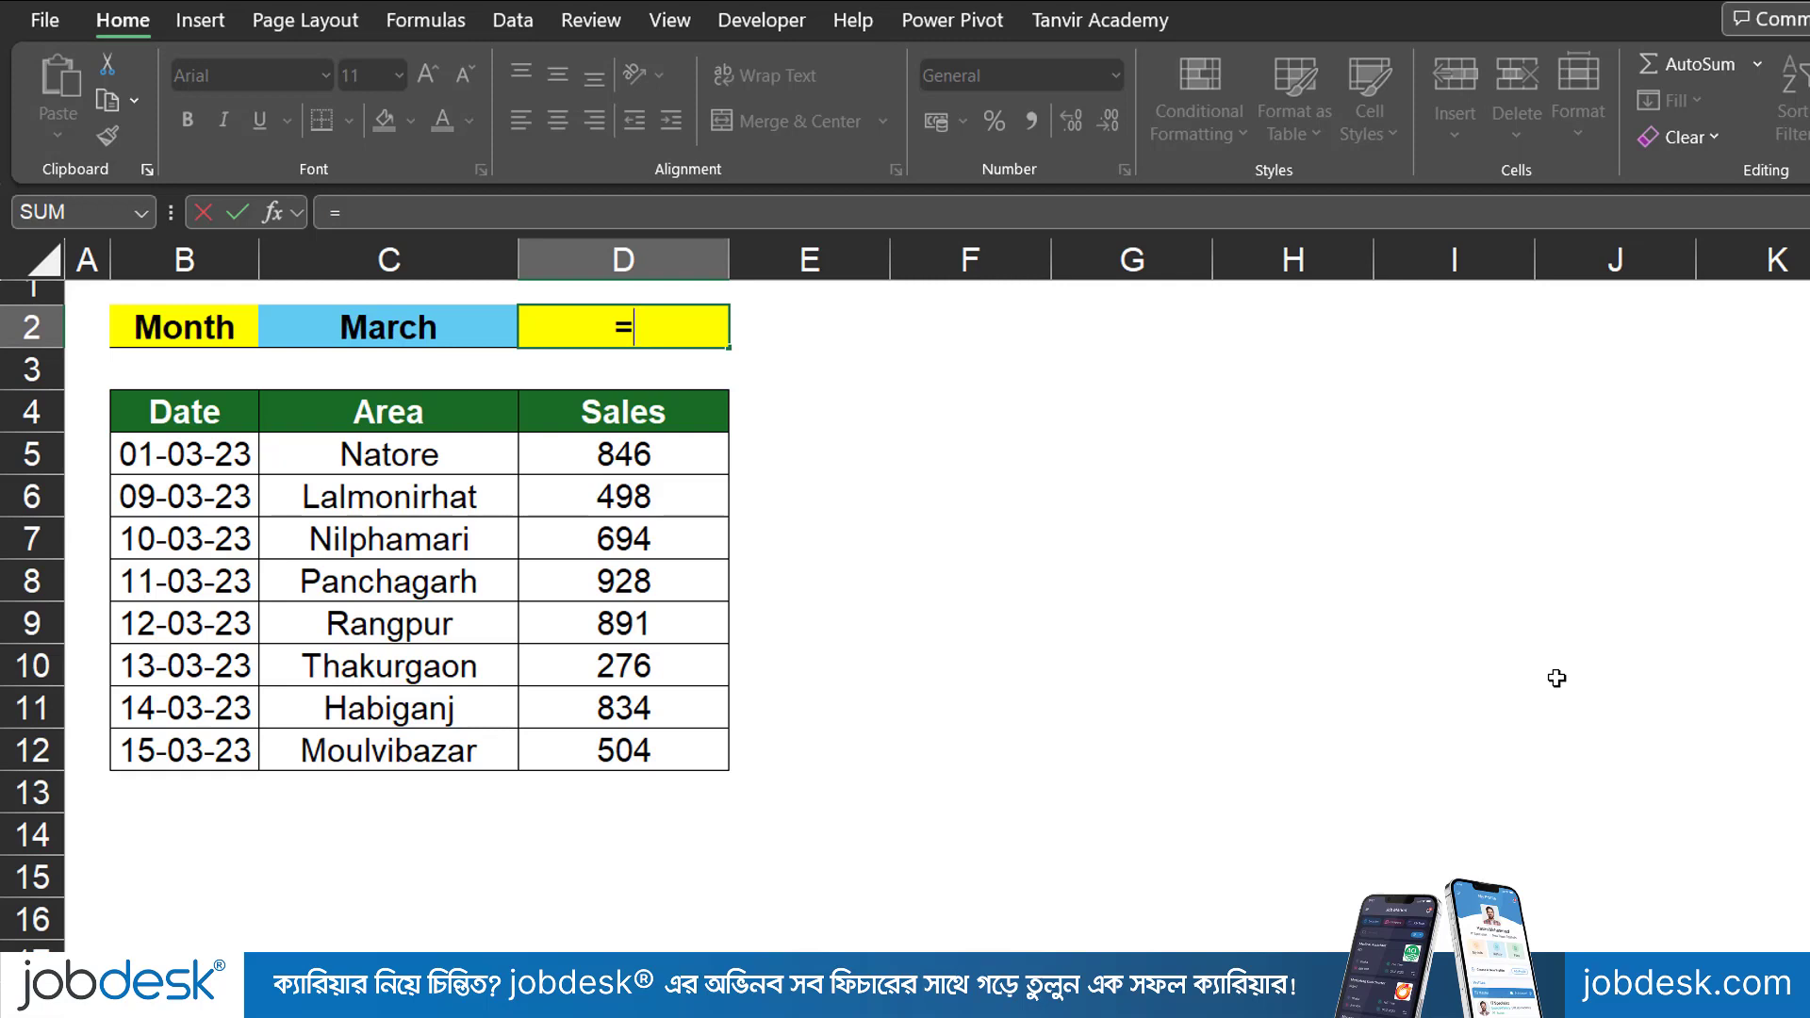
pyautogui.write('"Sales')
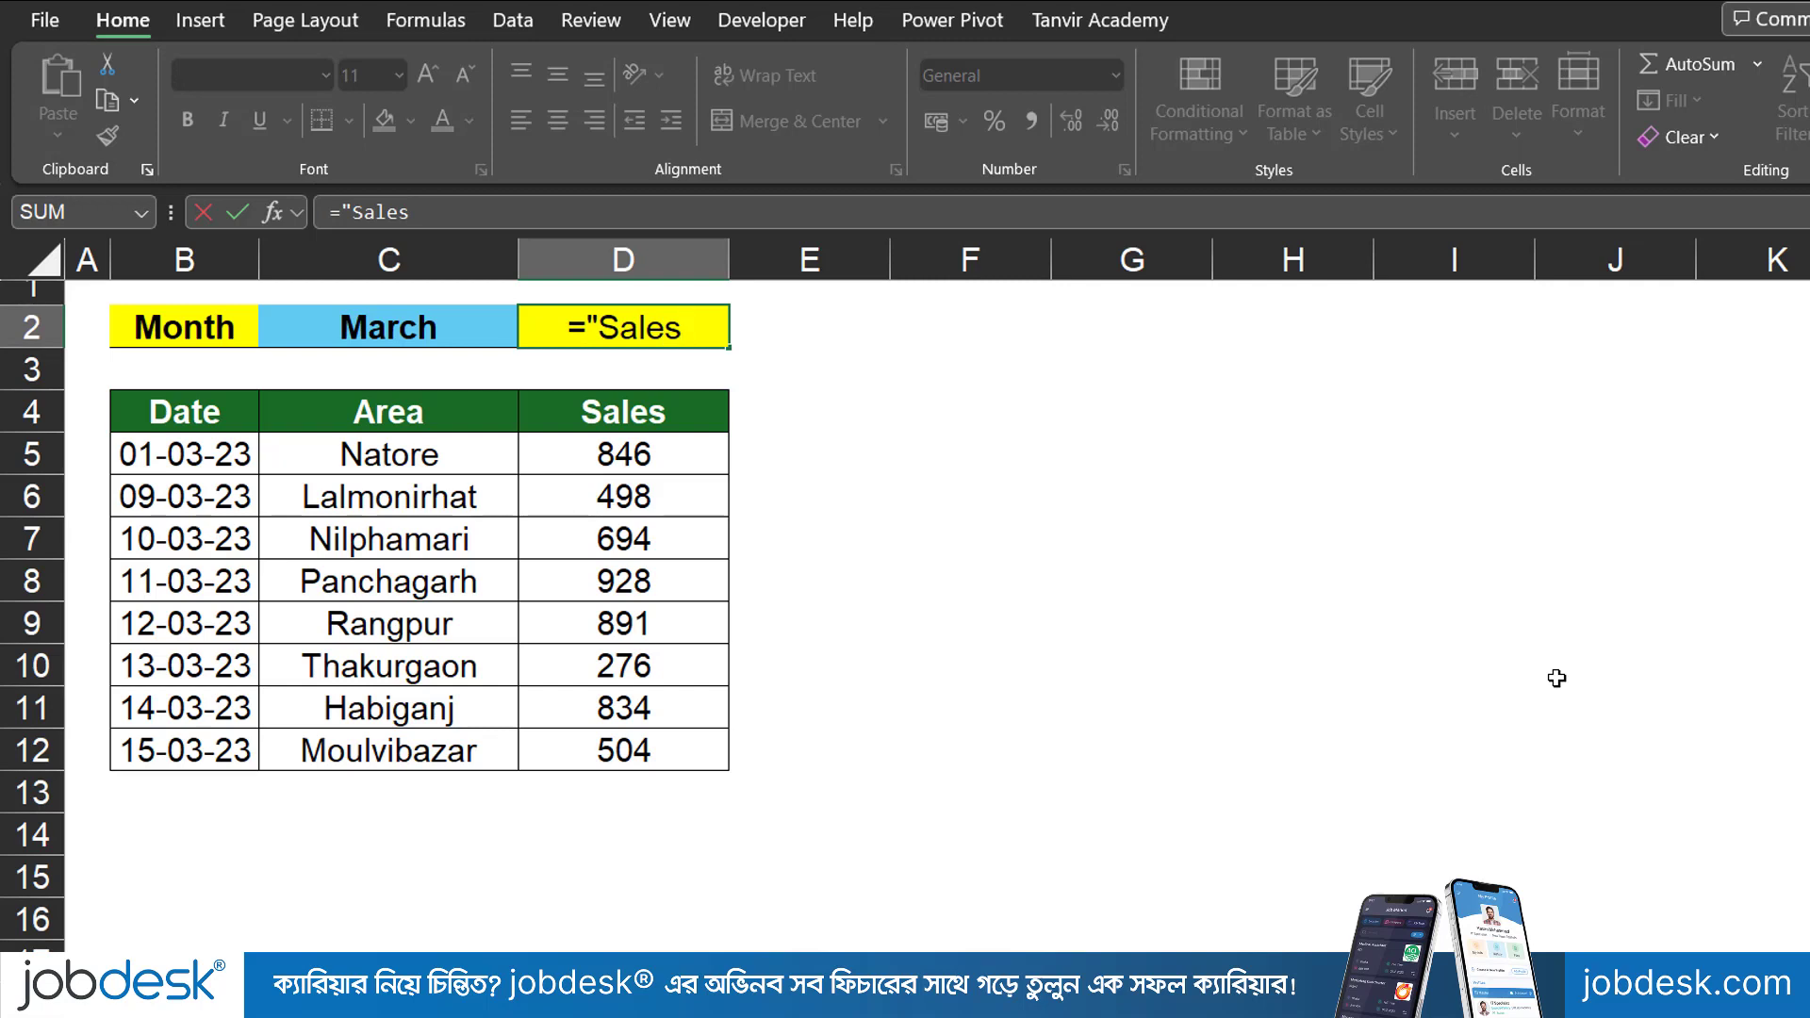
pyautogui.write(':')
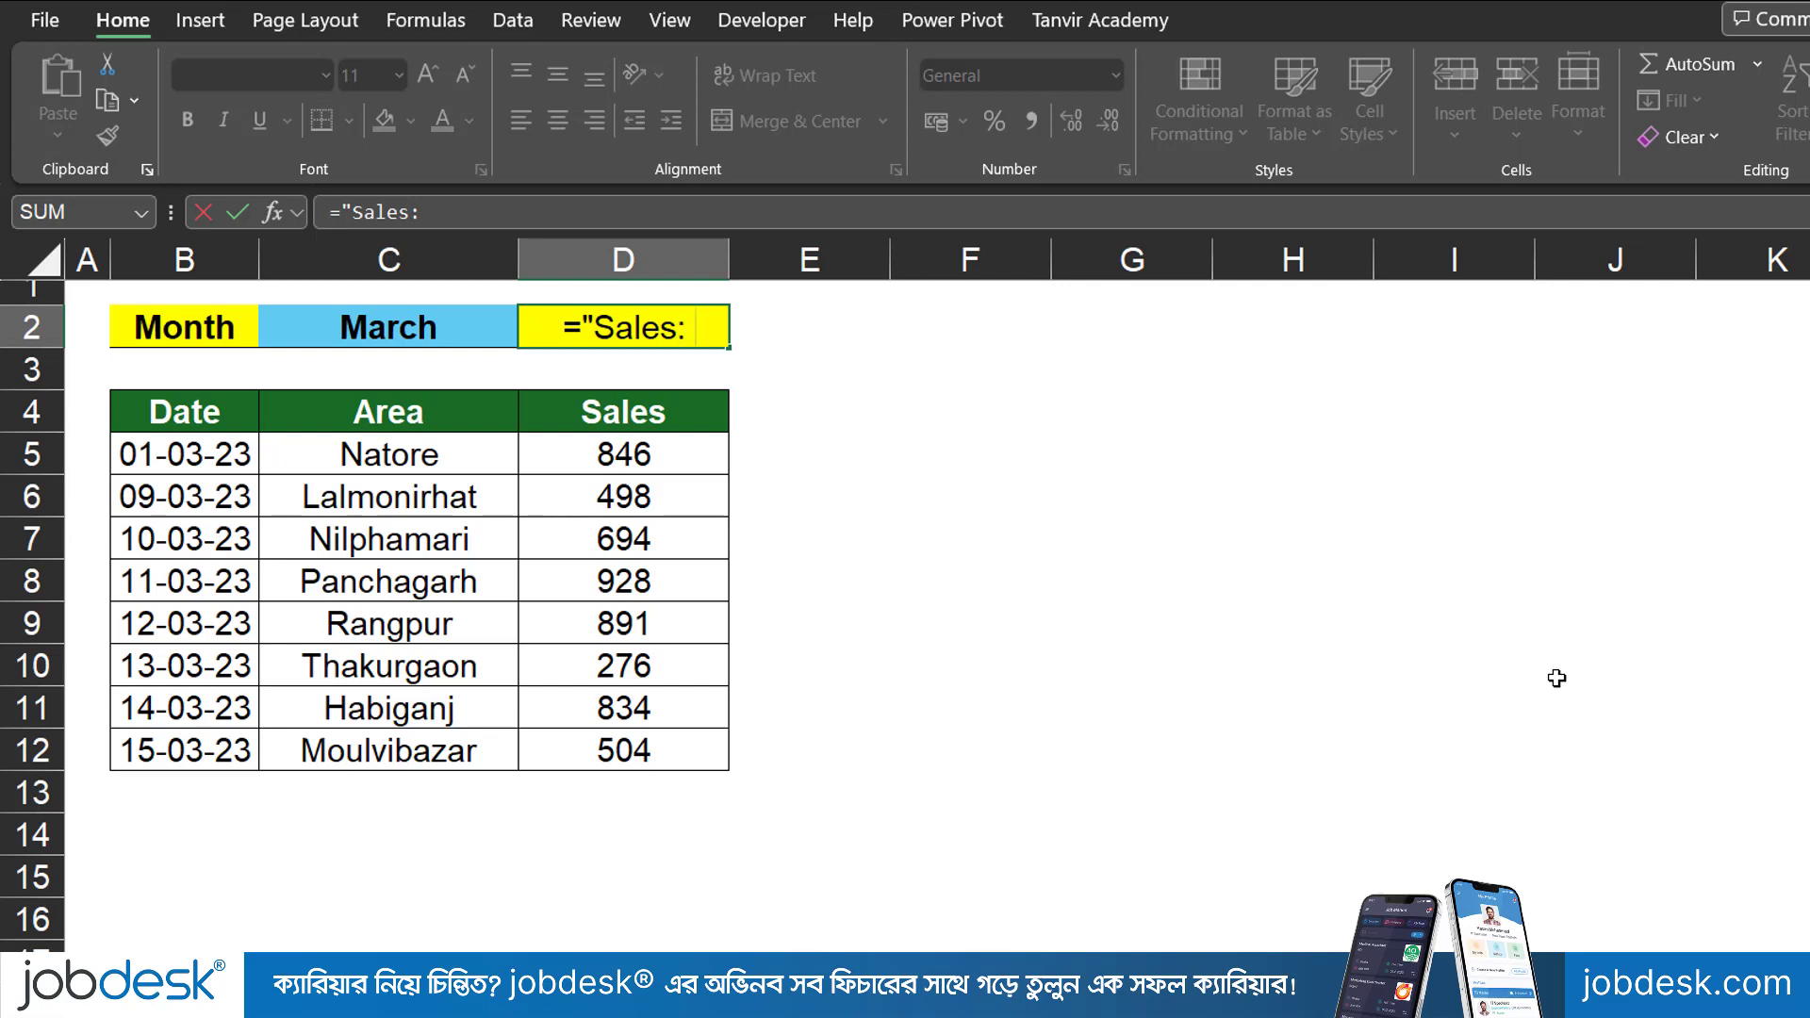
pyautogui.write(' "')
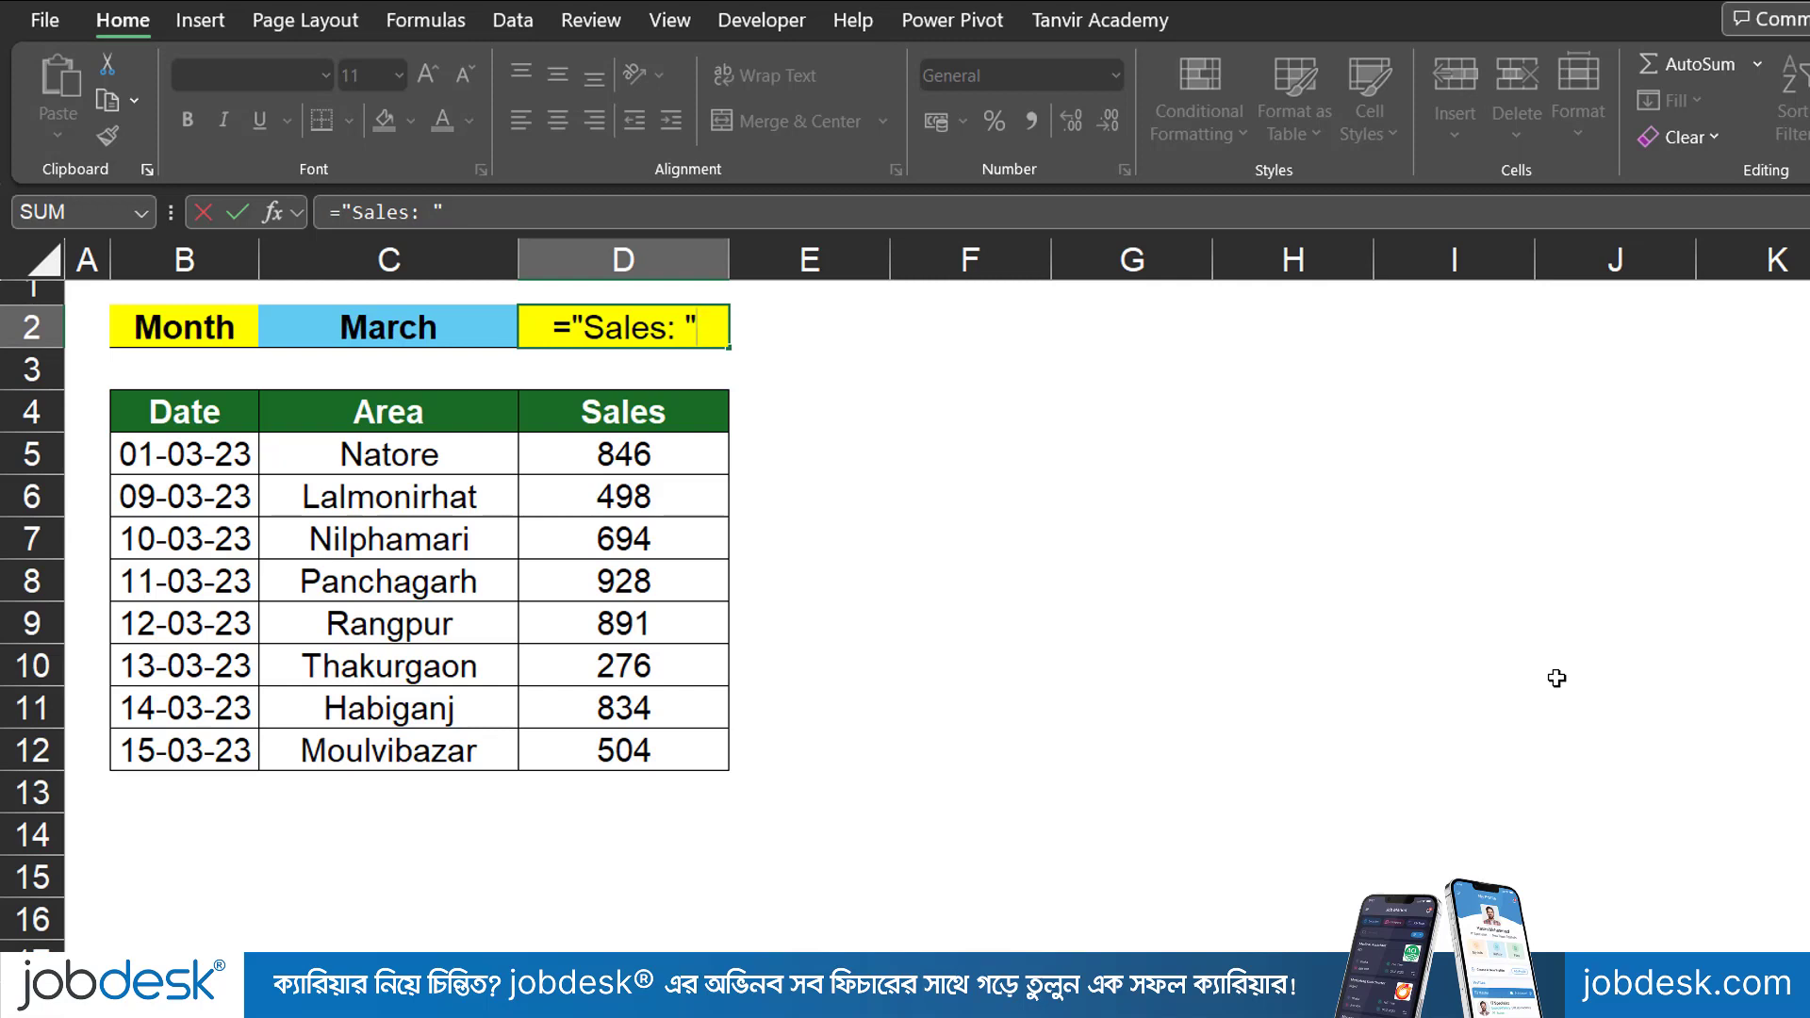
pyautogui.write('&')
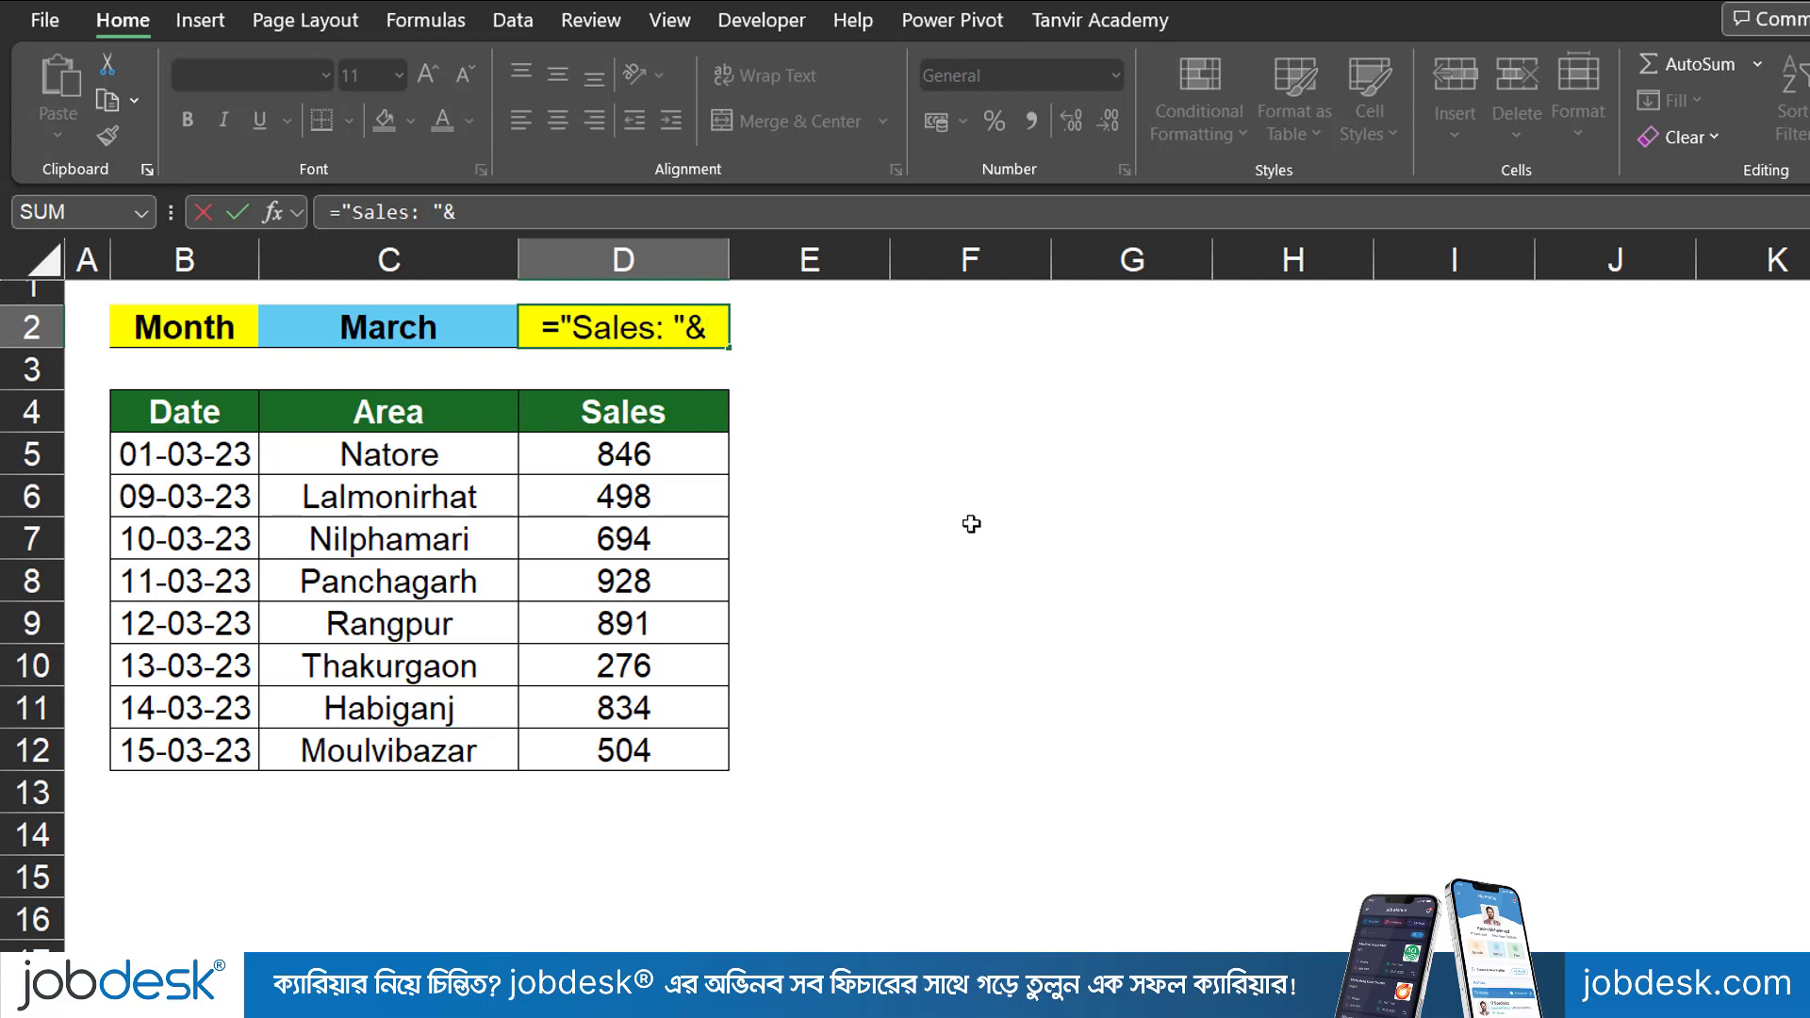
pyautogui.write('sub')
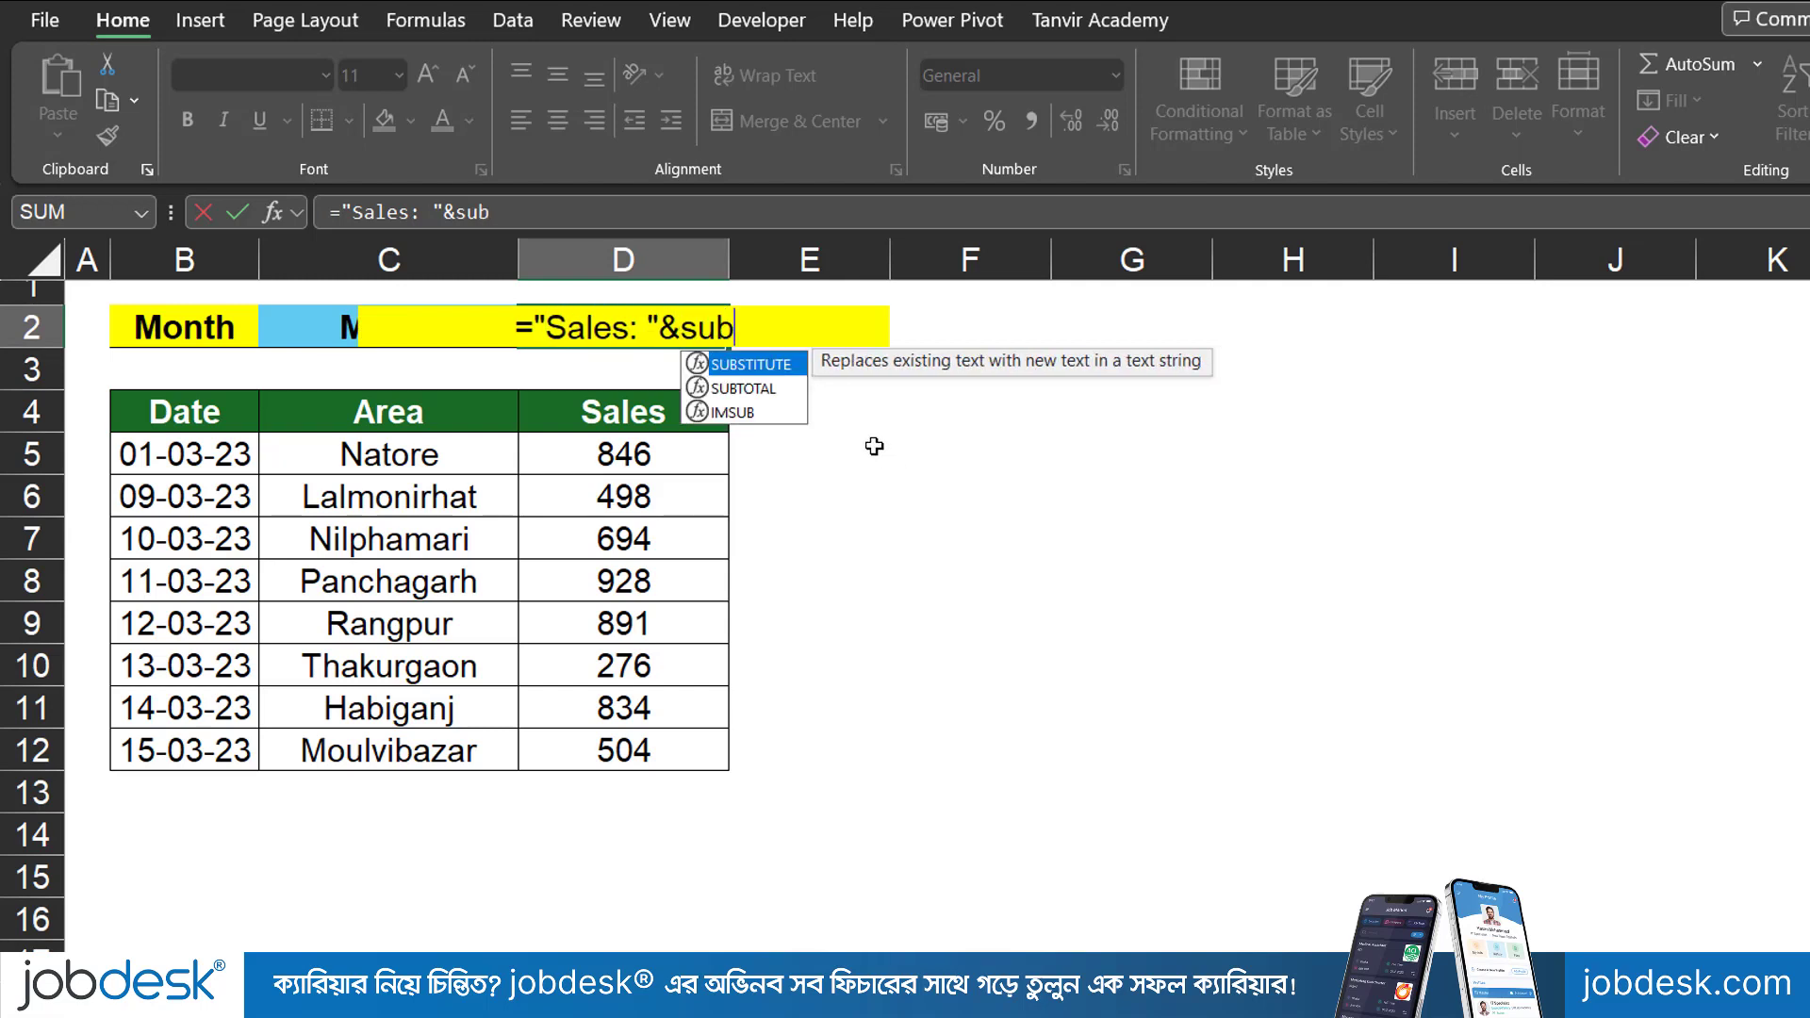
pyautogui.doubleClick(775, 366)
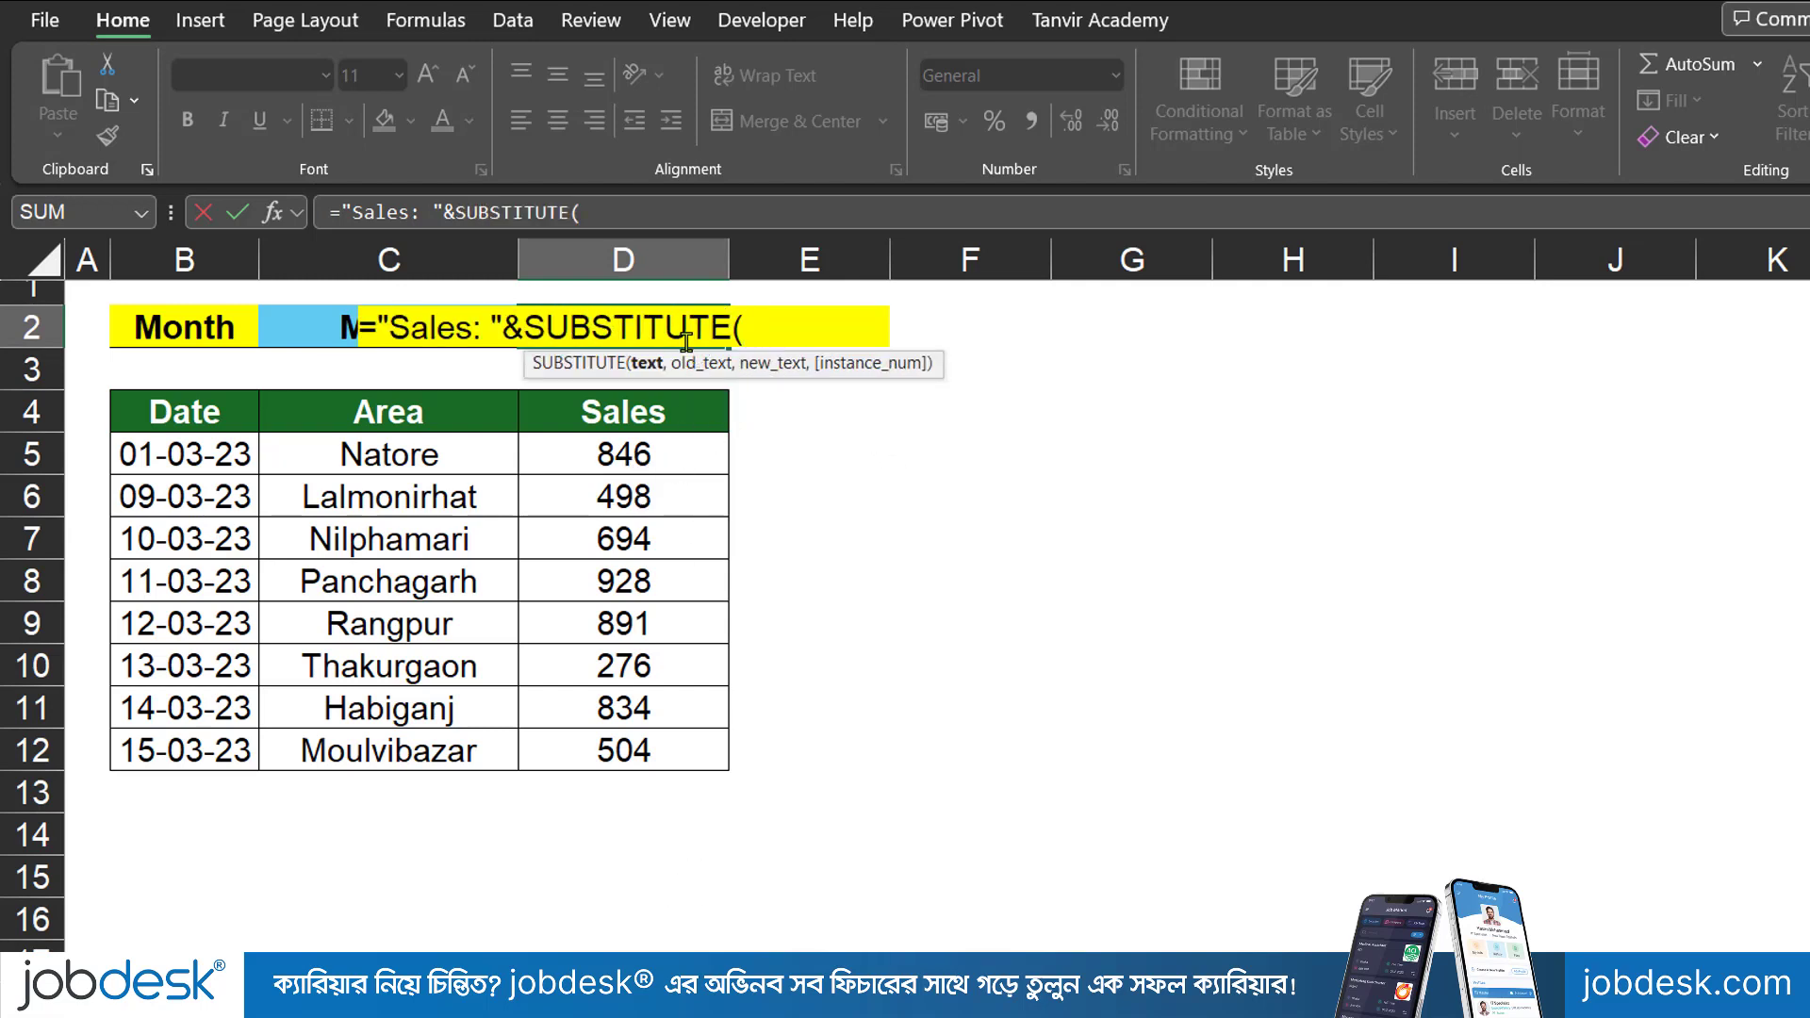
pyautogui.moveTo(525, 328); pyautogui.dragTo(775, 323)
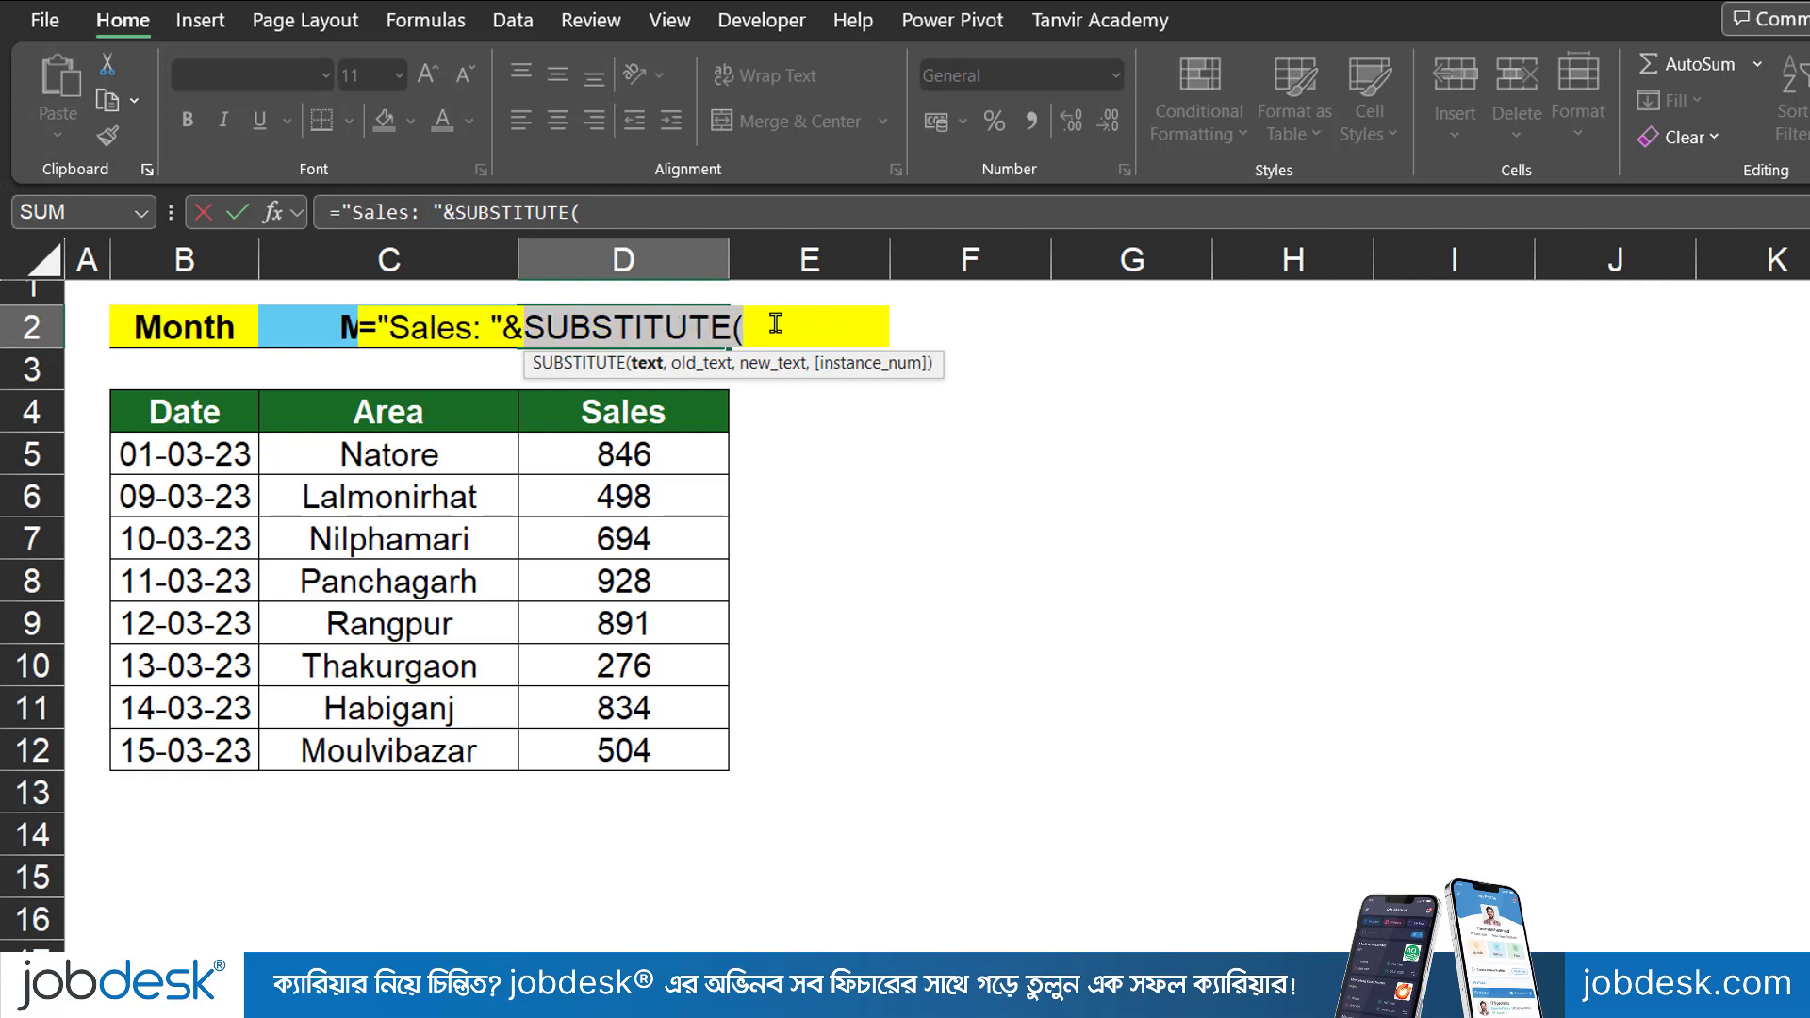
# Complete the D2 formula with SUBTOTAL(9,D5:D33) so the label is joined to the sum of the Sales column
pyautogui.write('subt')
pyautogui.press('Tab')
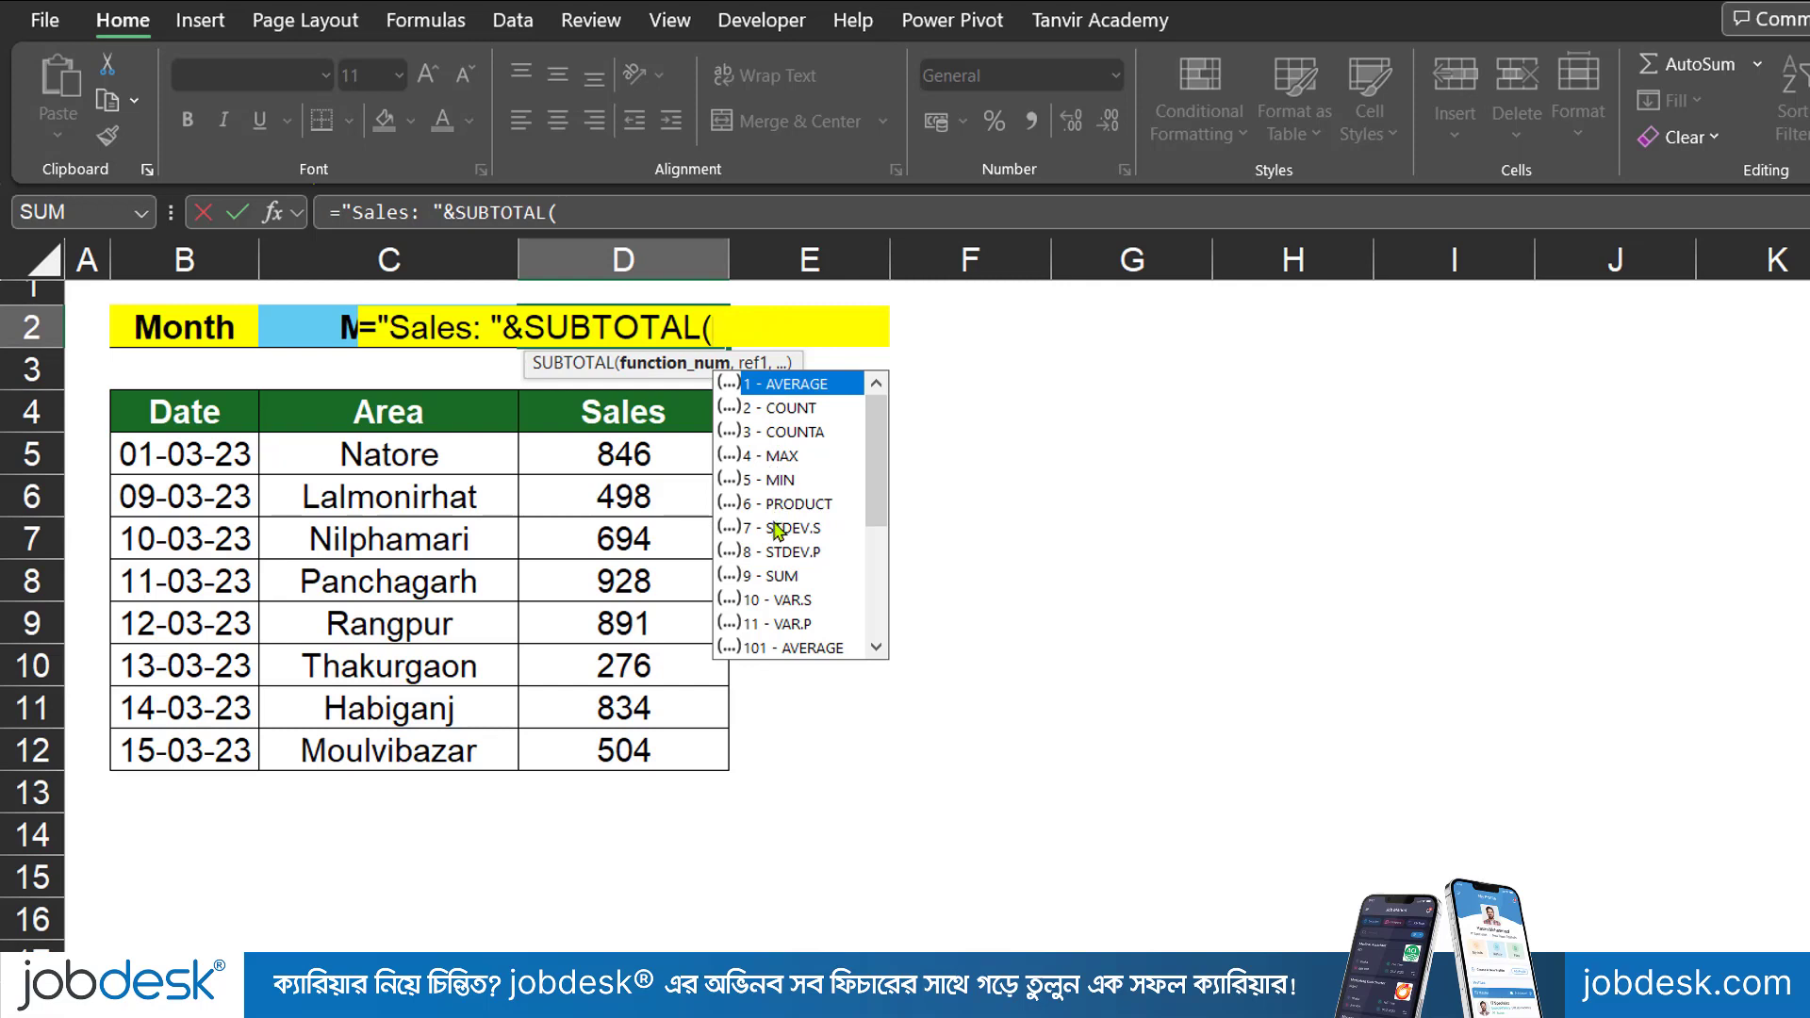
pyautogui.click(782, 575)
pyautogui.doubleClick(784, 576)
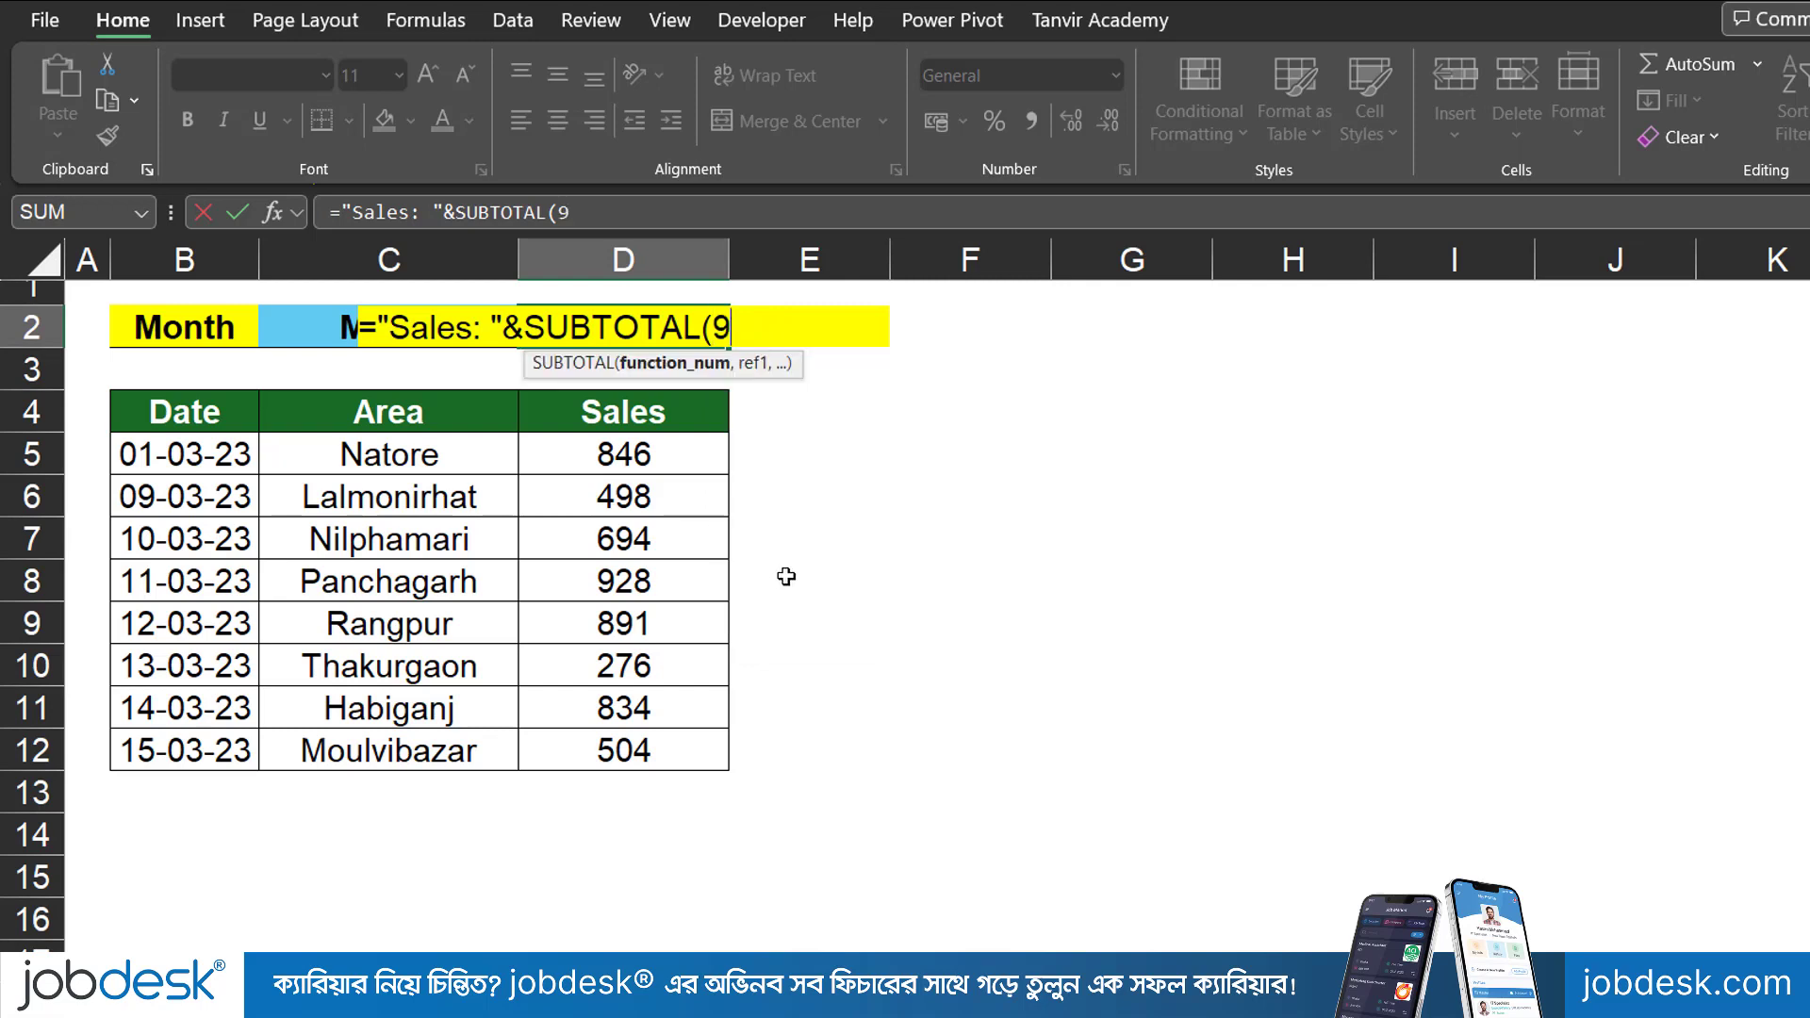
pyautogui.write(',')
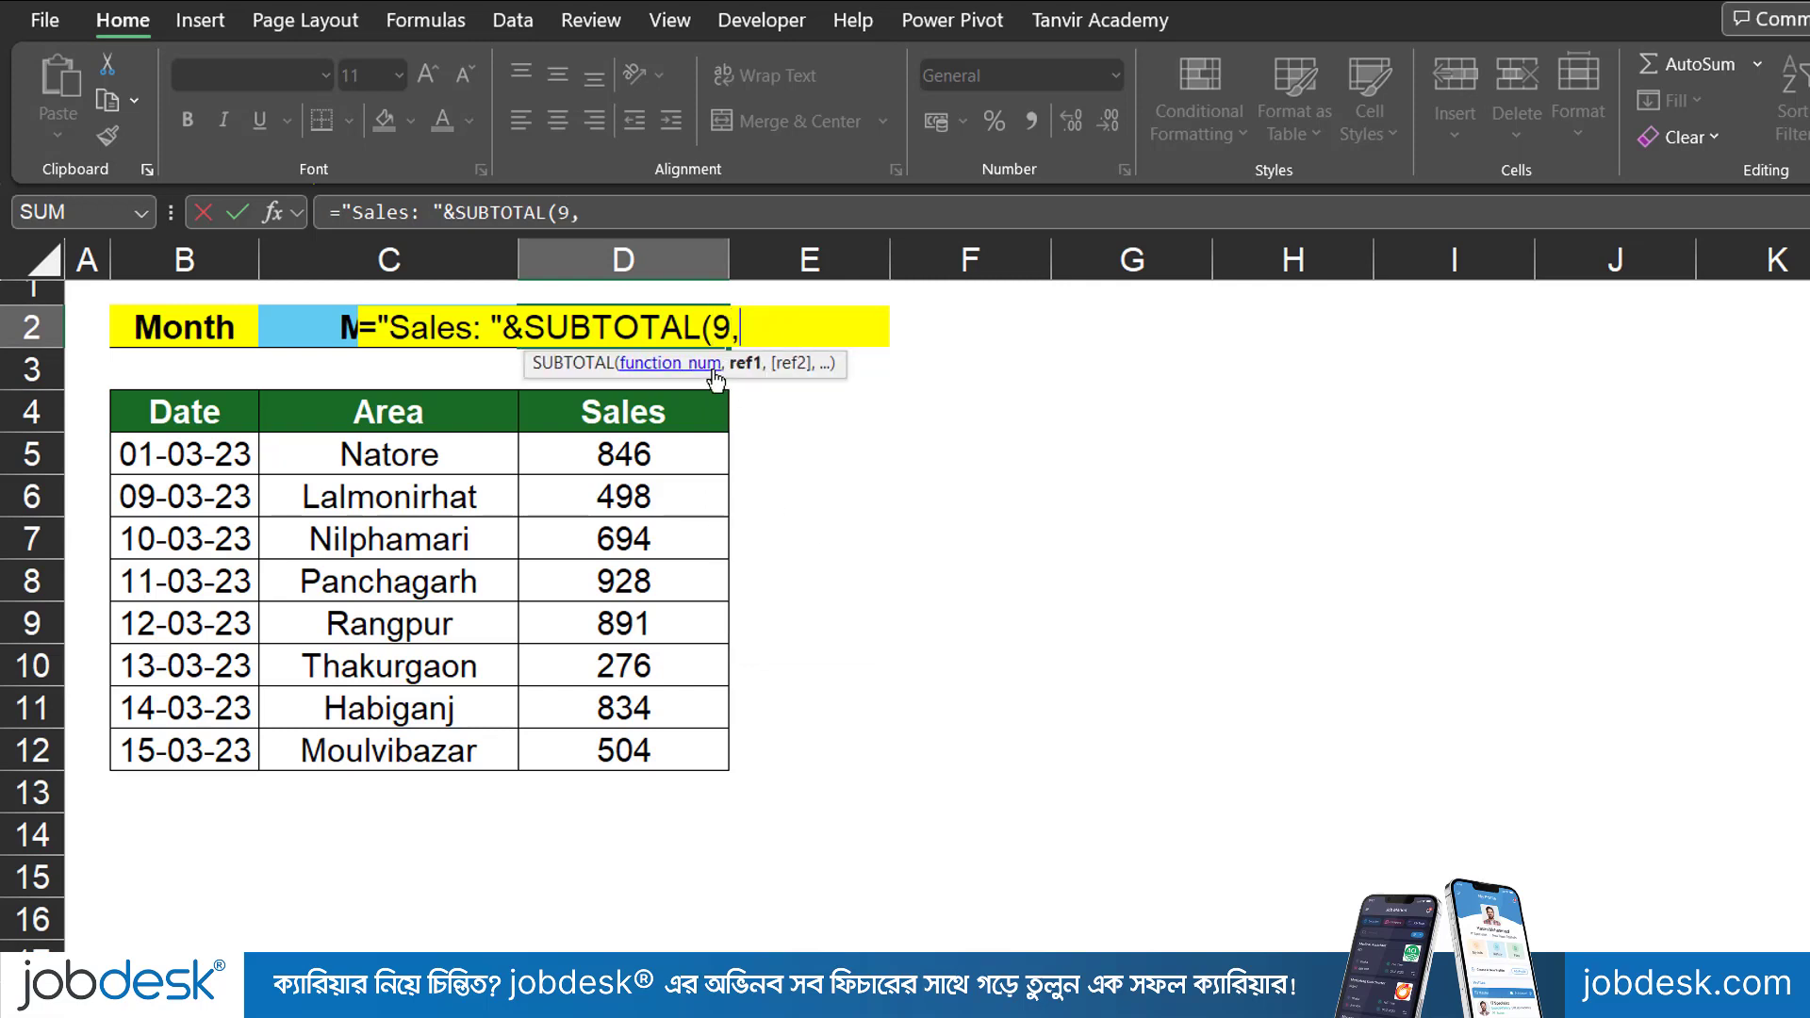
pyautogui.moveTo(668, 460); pyautogui.dragTo(657, 579)
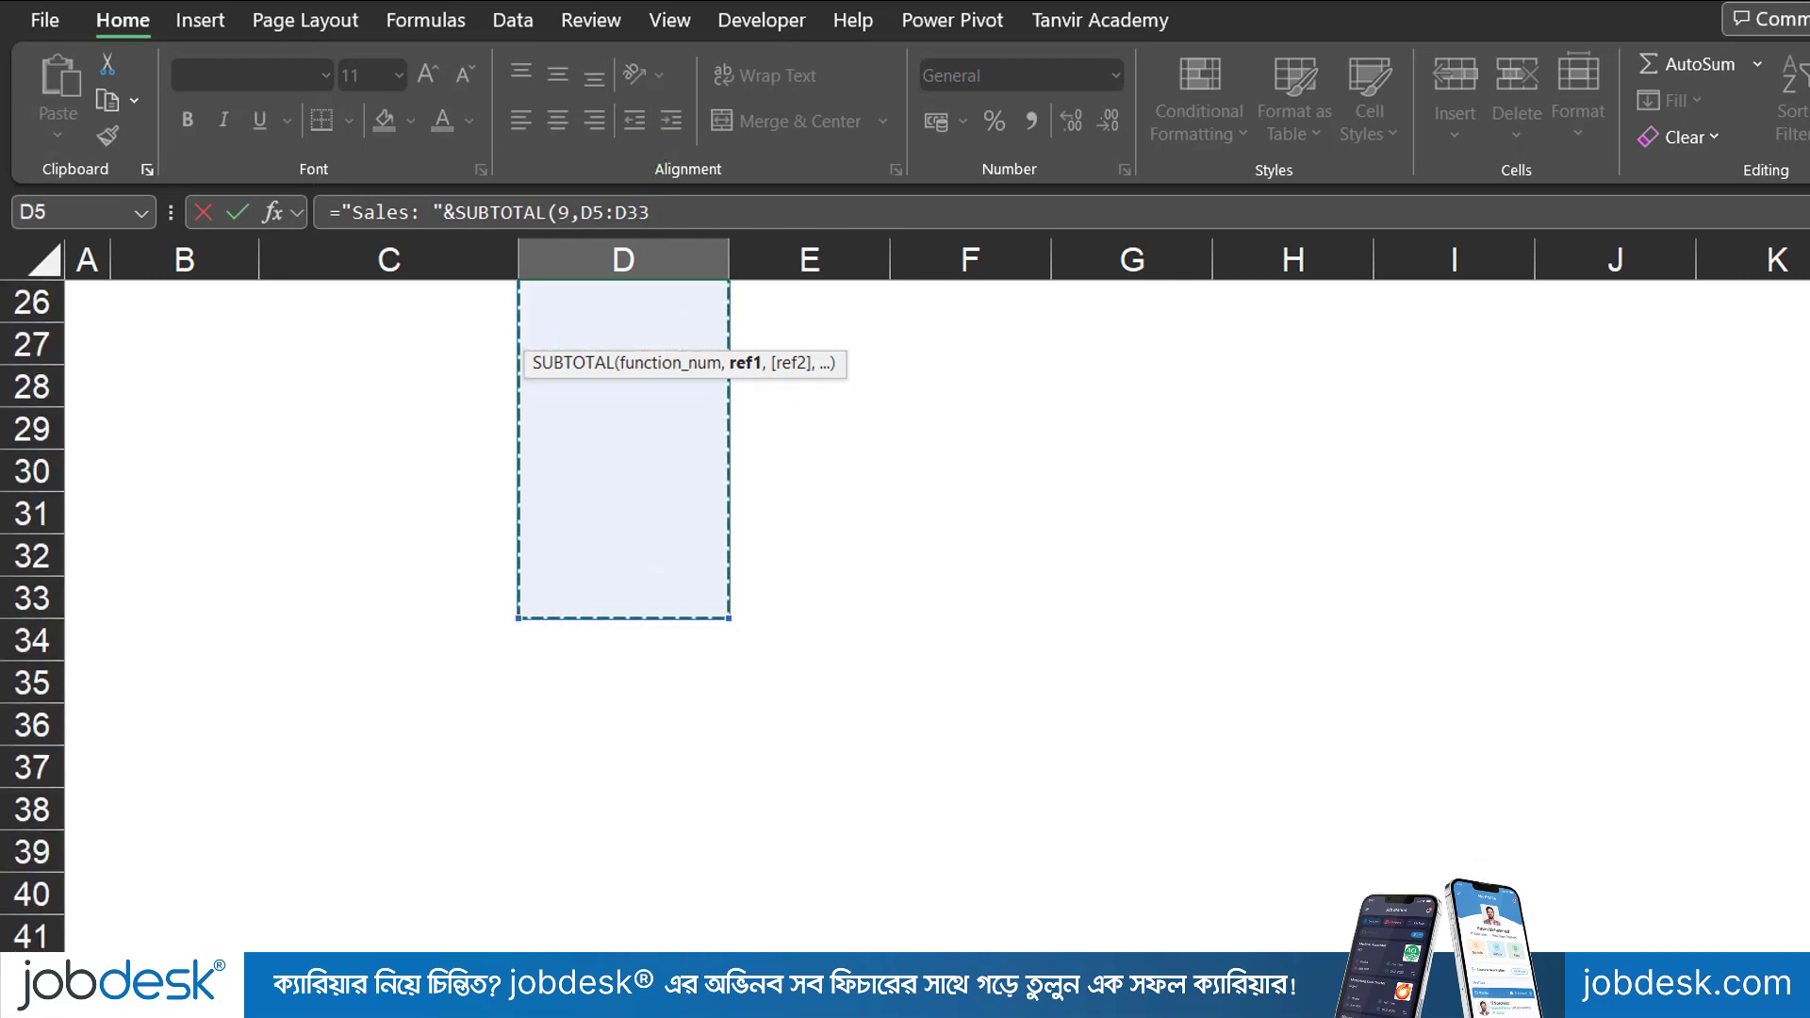
pyautogui.scroll(8, 657, 579)
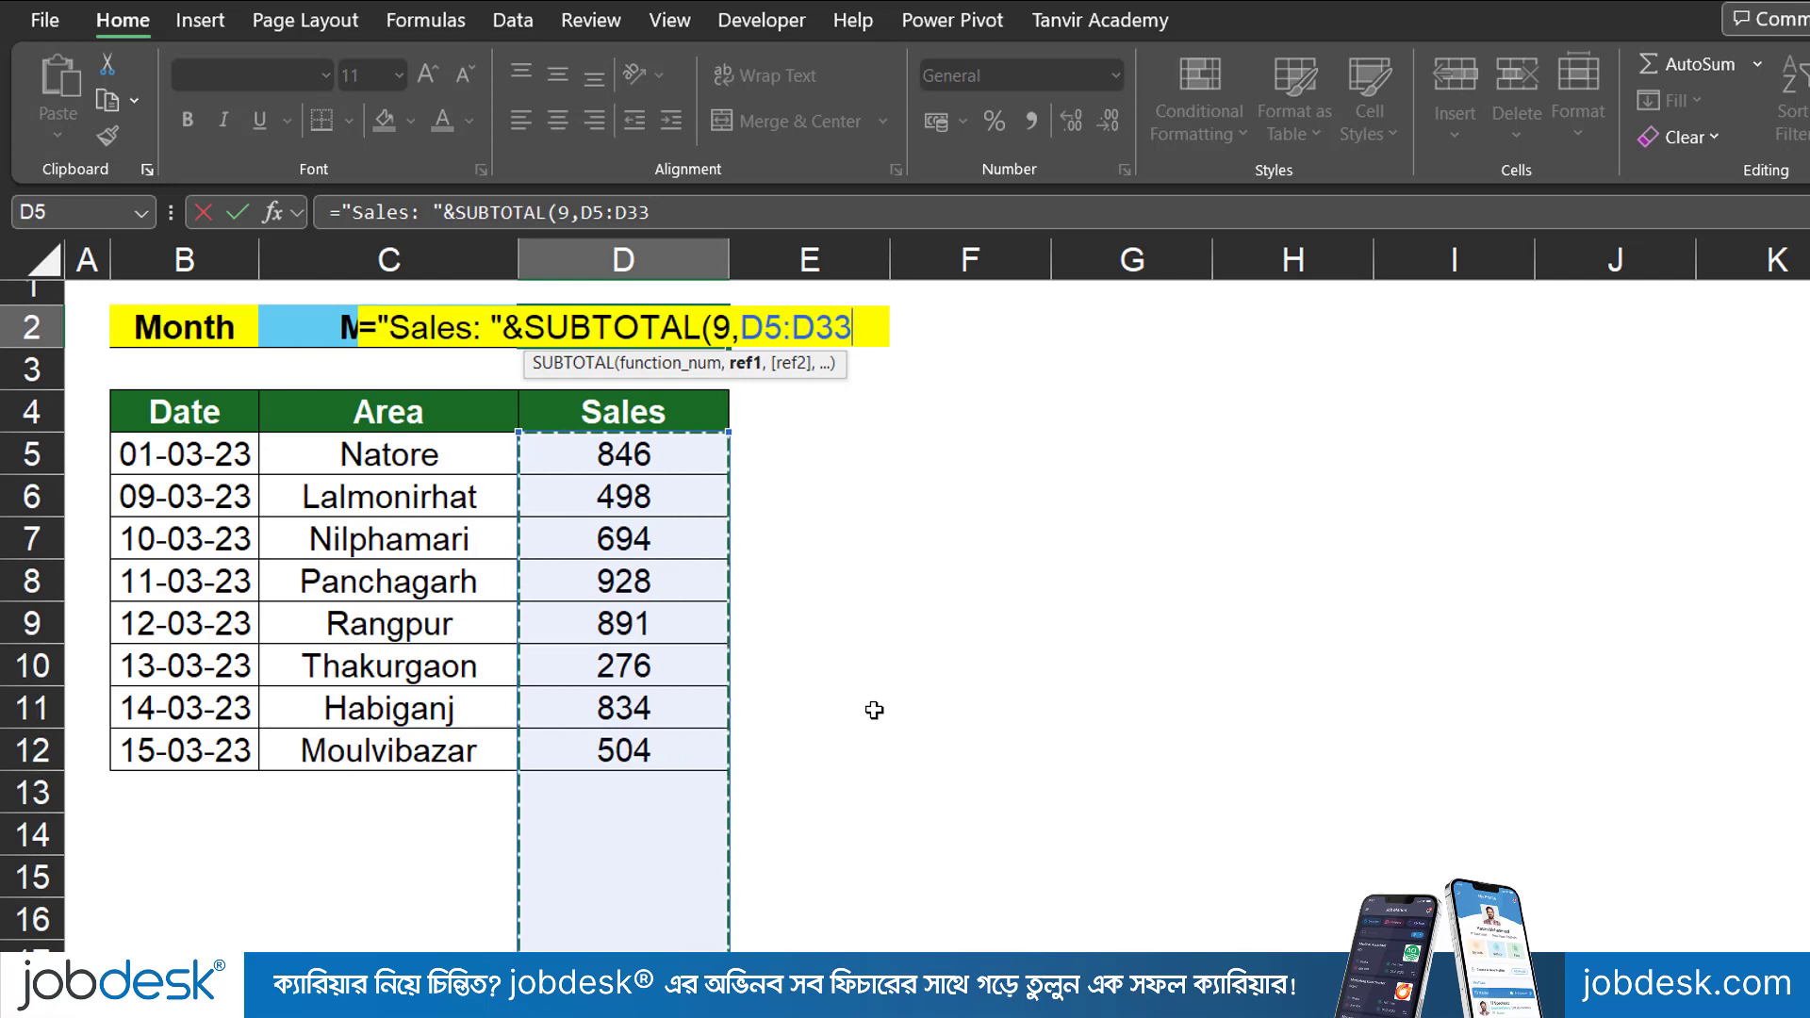
pyautogui.write(')')
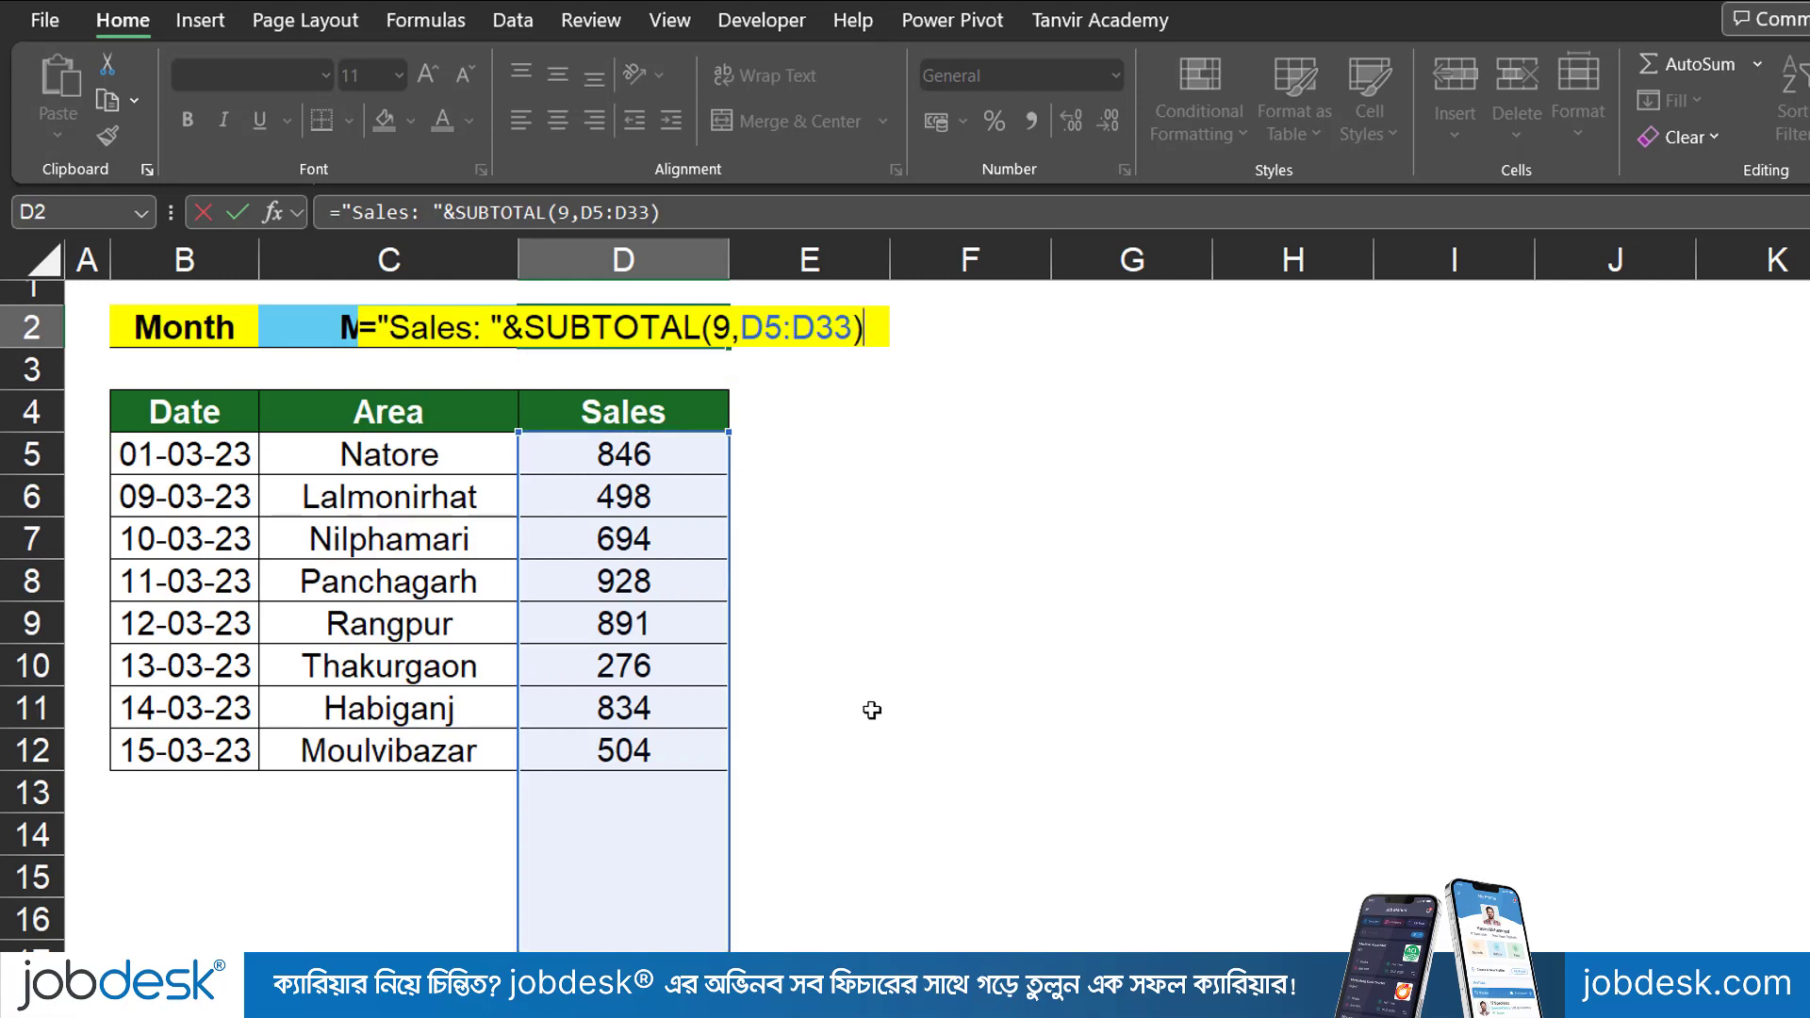
pyautogui.press('Return')
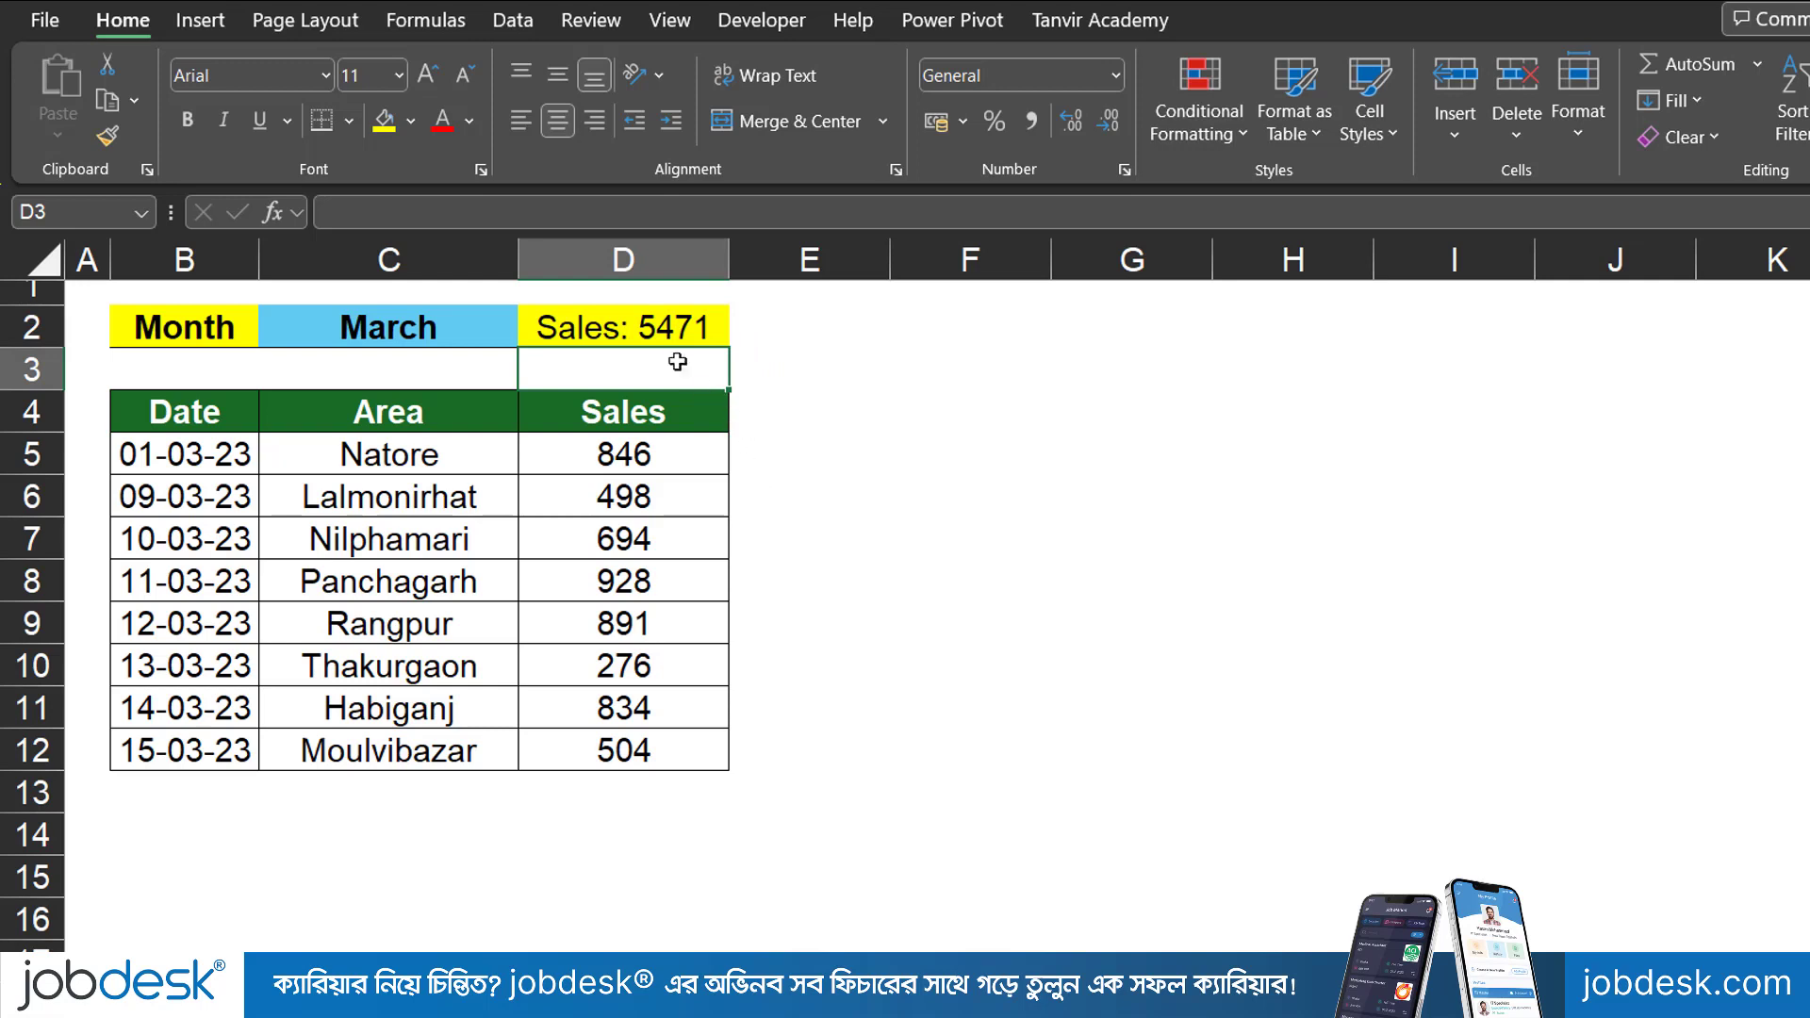
# Append &"/=" to the end of the D2 formula so the sales total carries a currency-style suffix
pyautogui.doubleClick(673, 327)
pyautogui.click(867, 326)
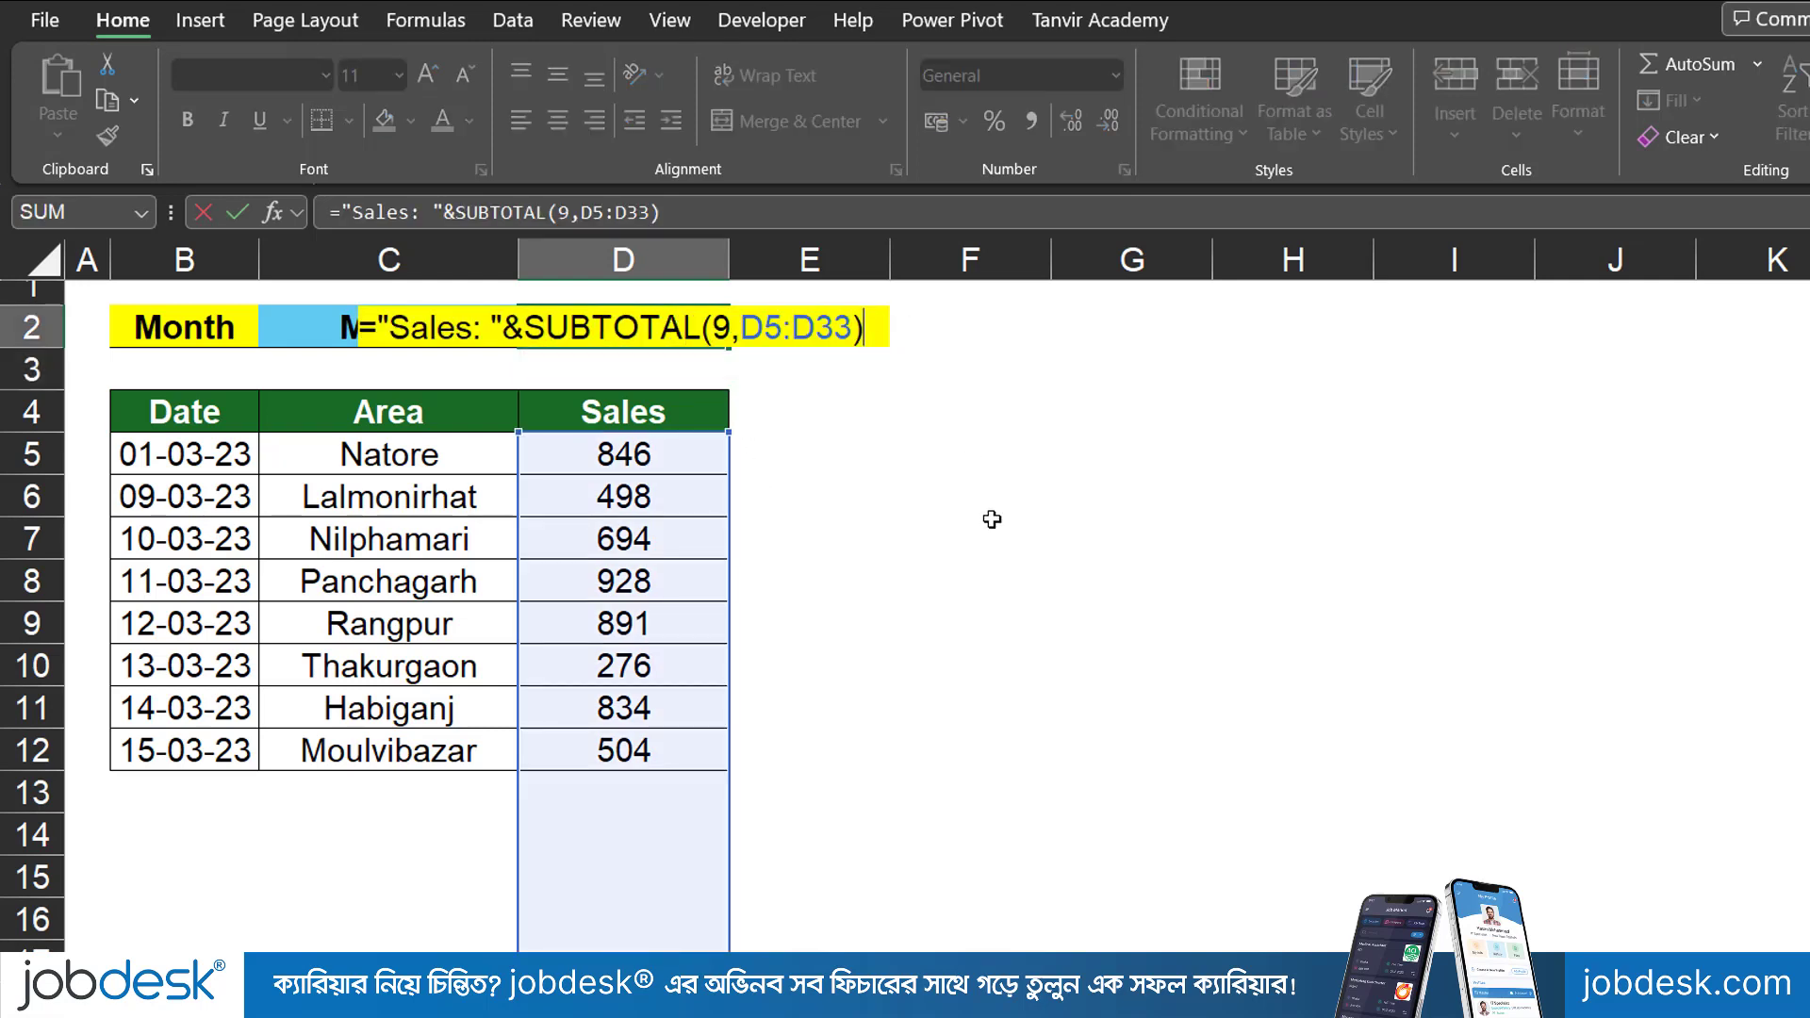
pyautogui.write('&" ')
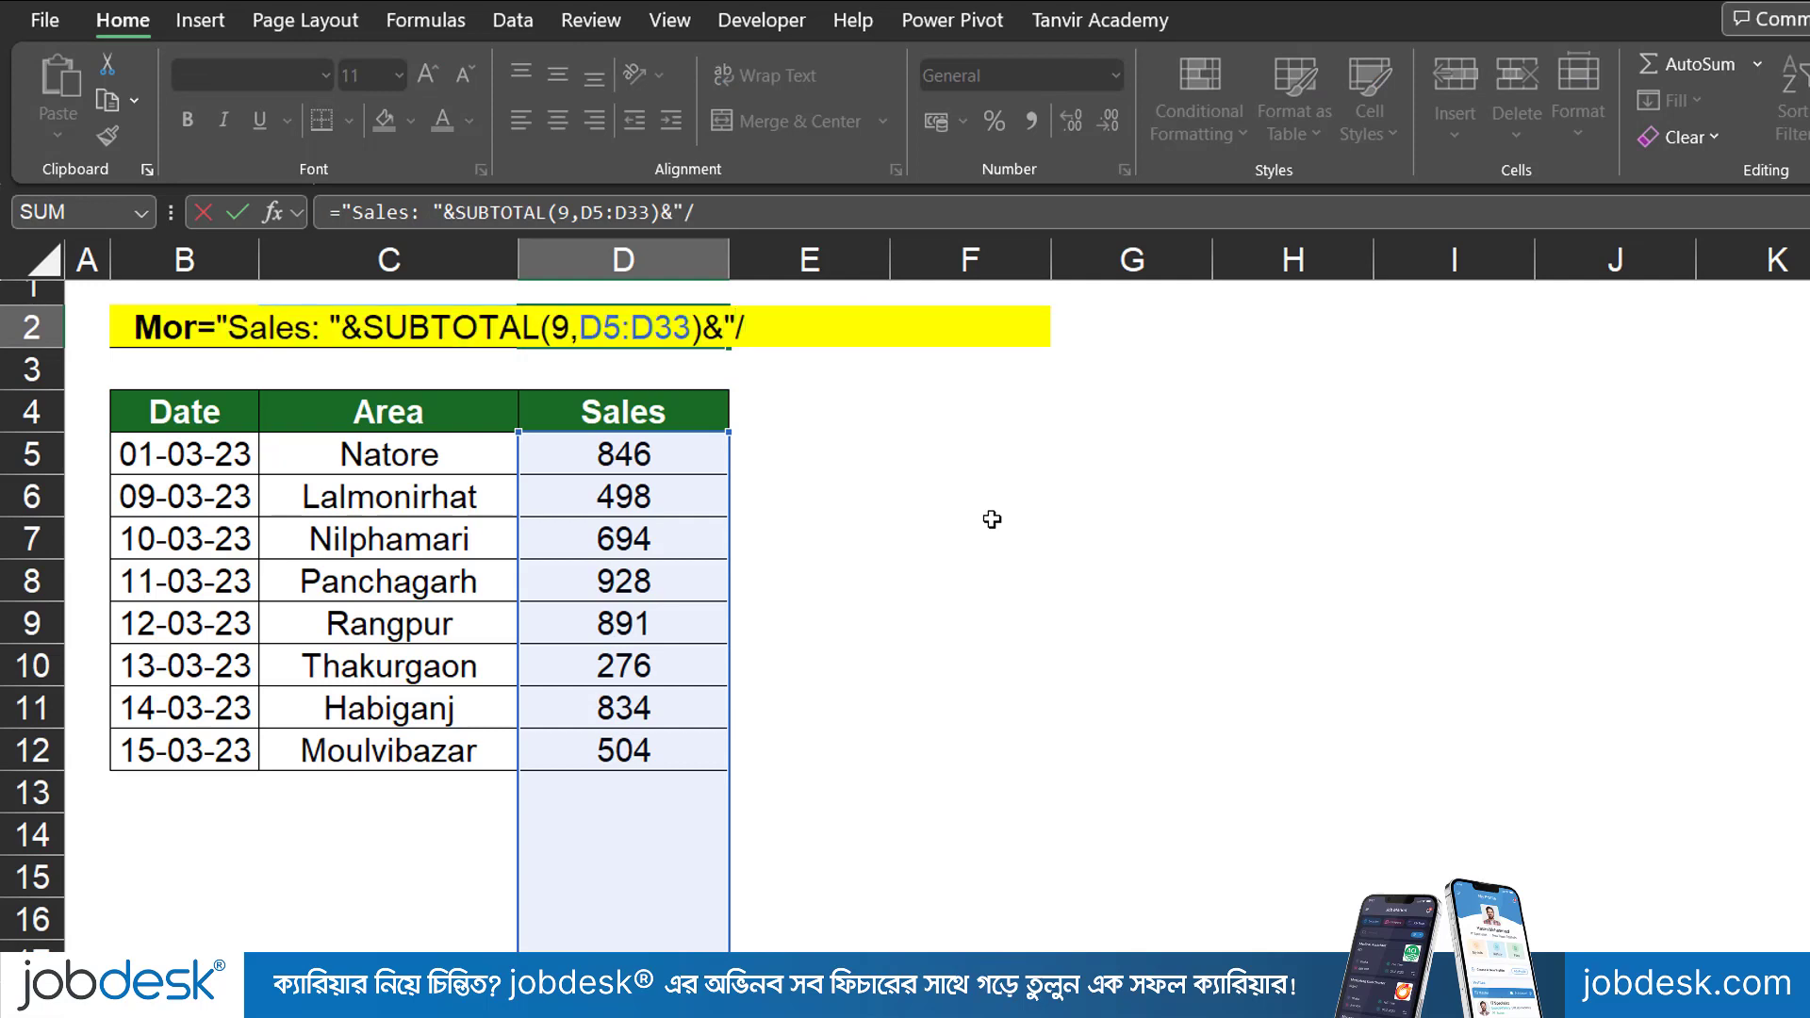
pyautogui.write('"')
pyautogui.press('Return')
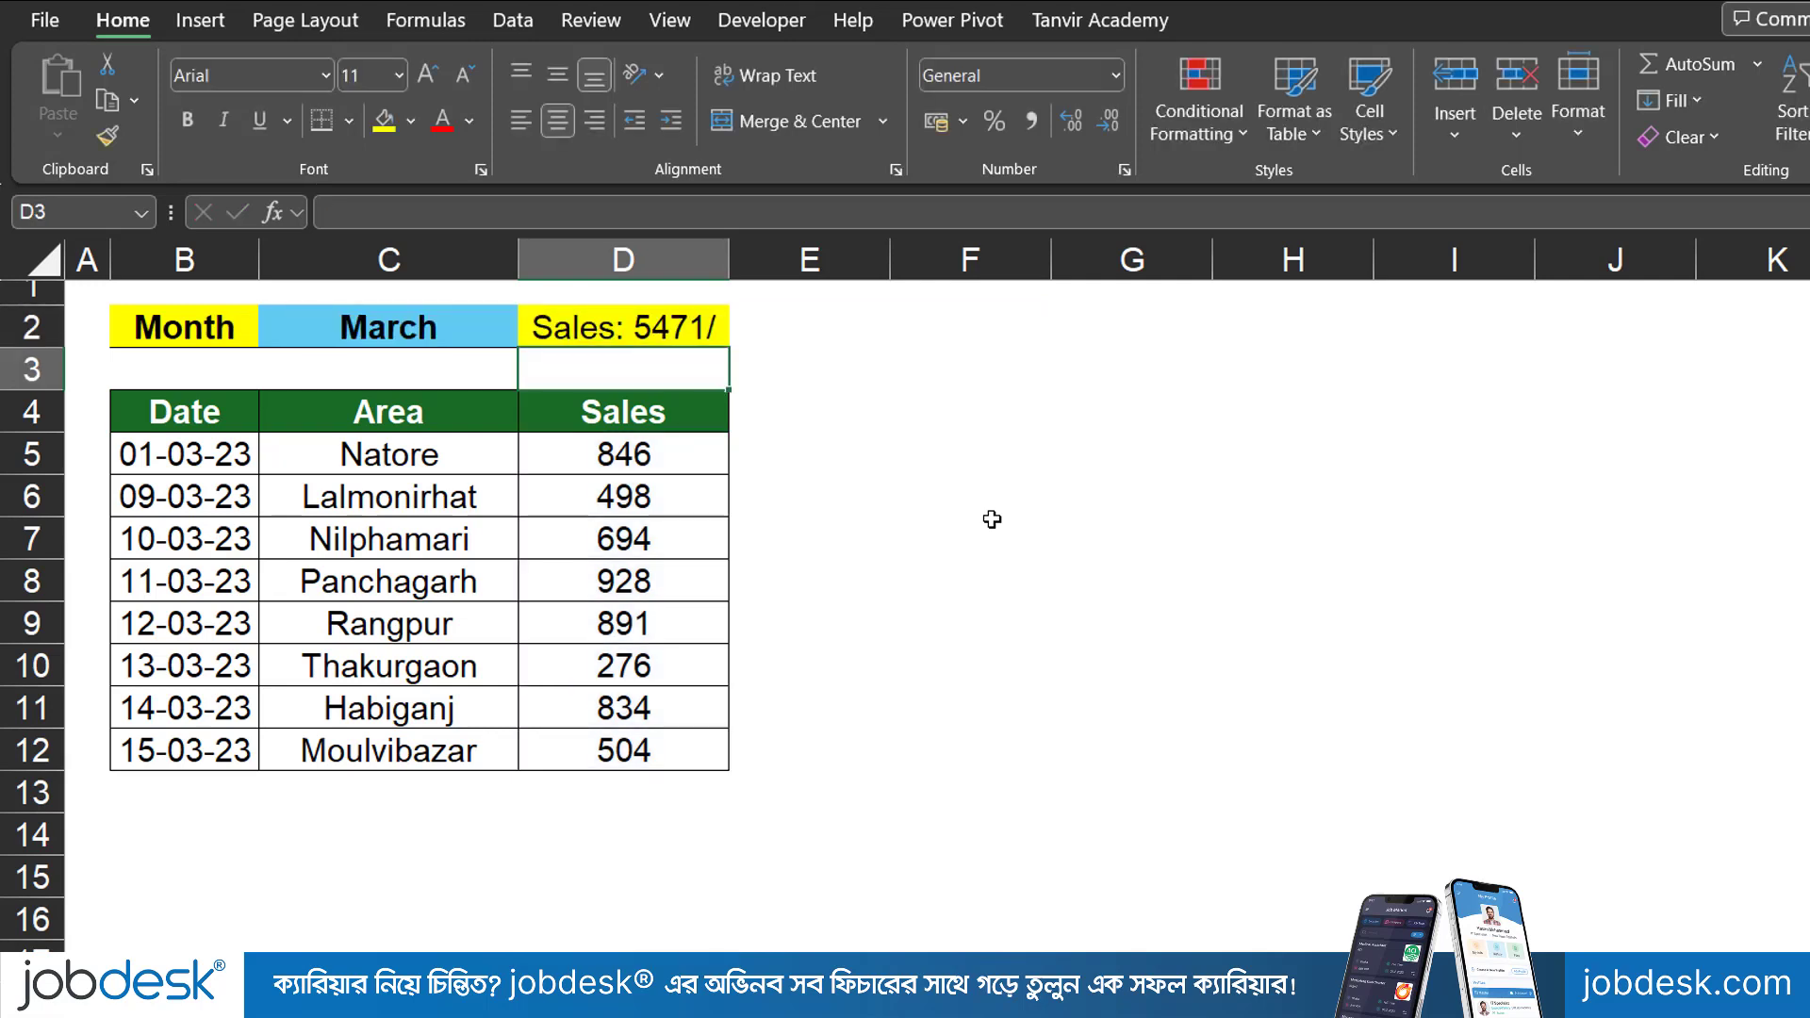
pyautogui.doubleClick(703, 324)
pyautogui.click(805, 324)
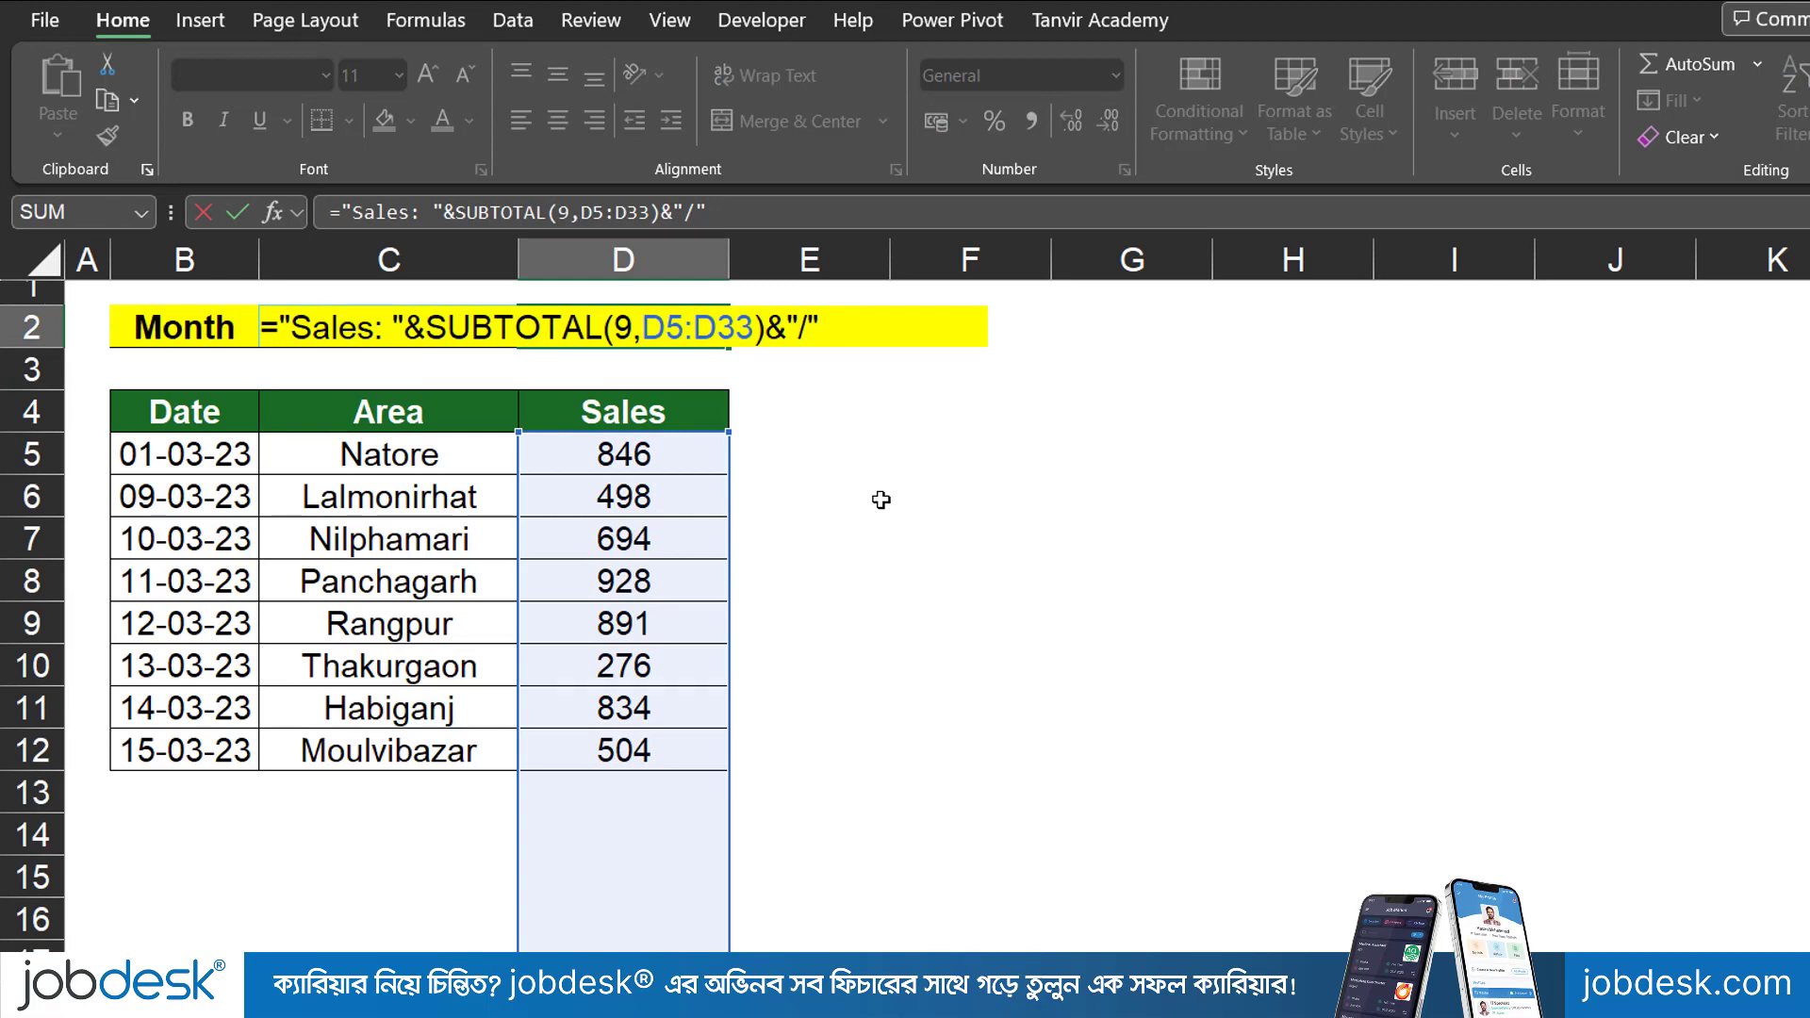
pyautogui.write('=')
pyautogui.press('Return')
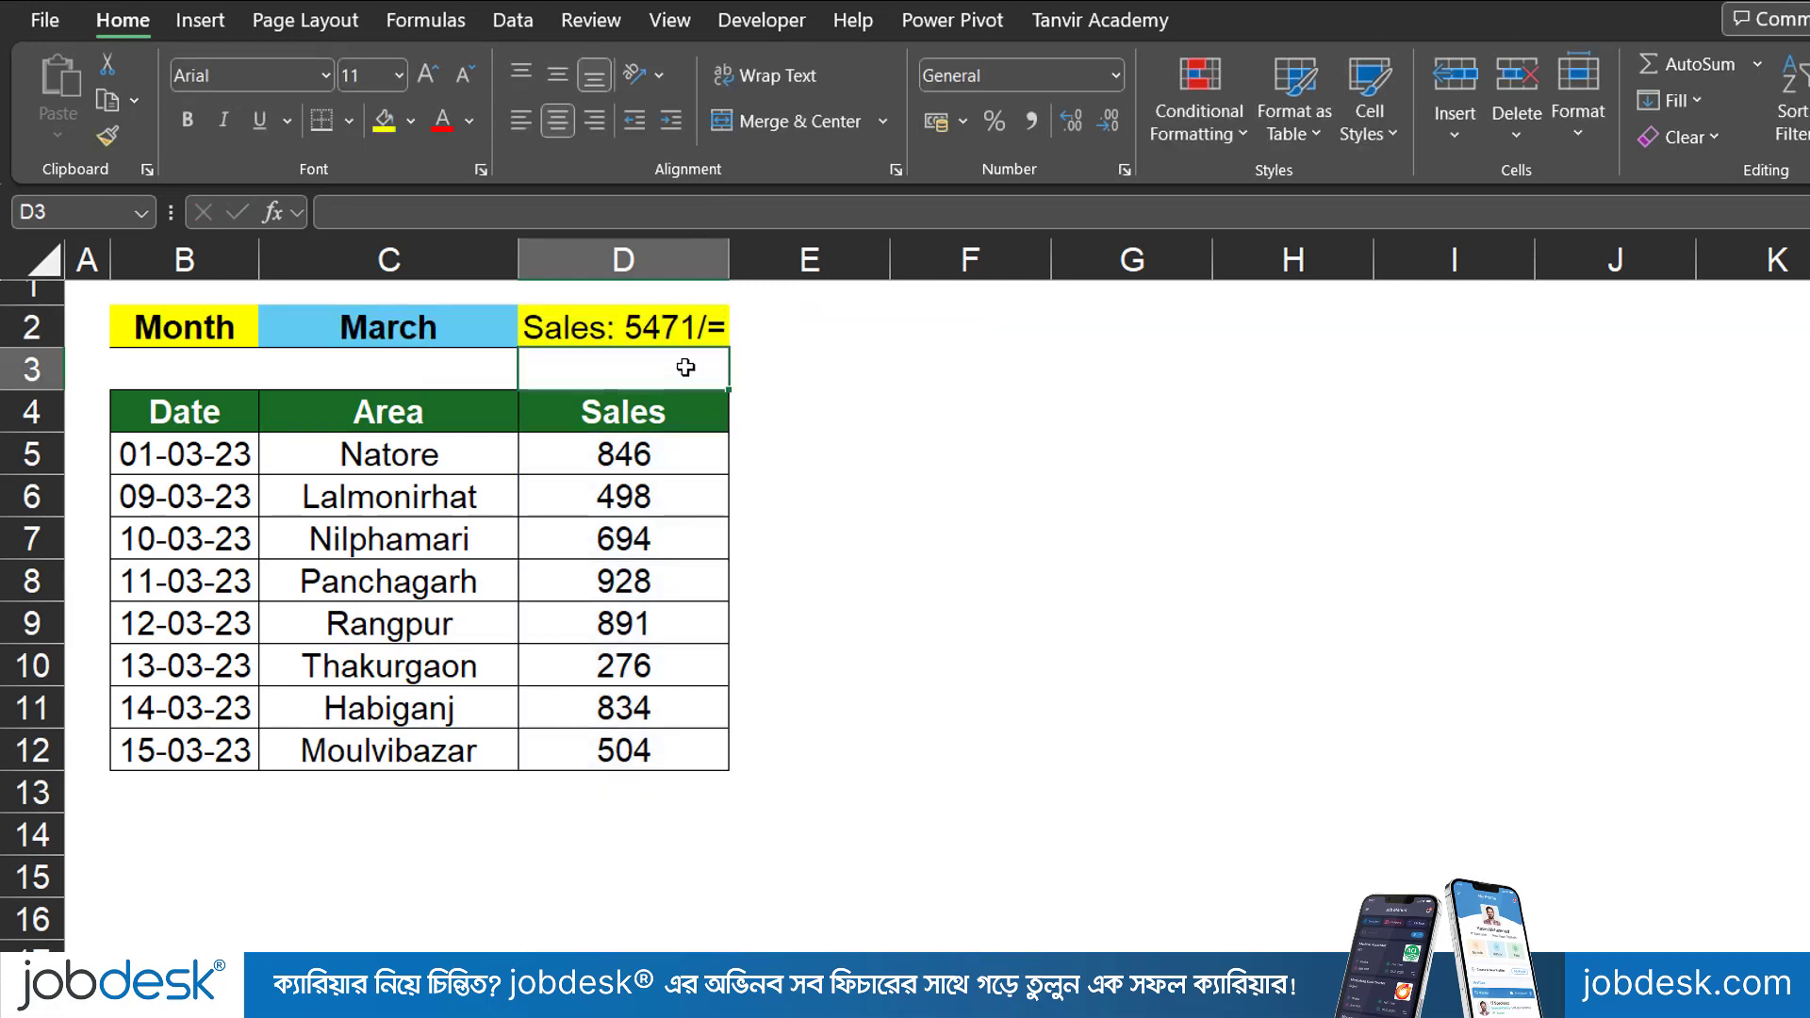
# Check the D2 sales total by setting the month in C2 to January, March, January again and finally April
pyautogui.click(470, 335)
pyautogui.click(532, 334)
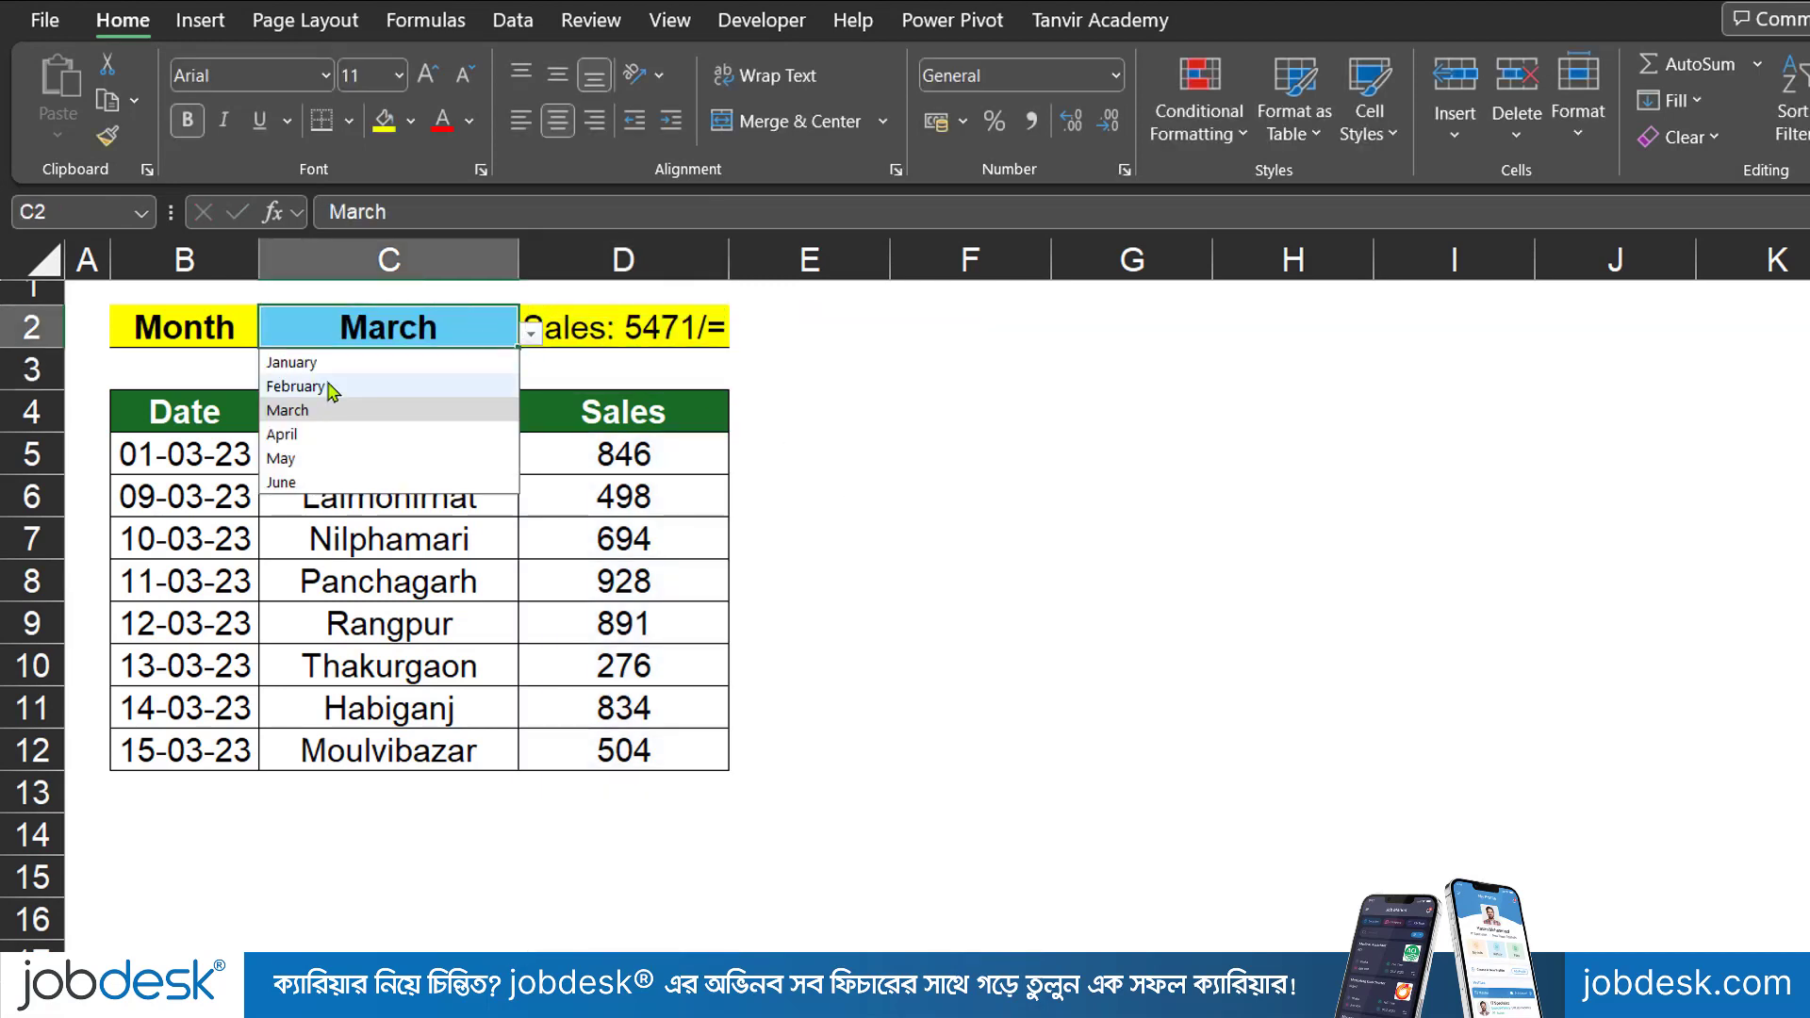
pyautogui.click(354, 362)
pyautogui.click(531, 334)
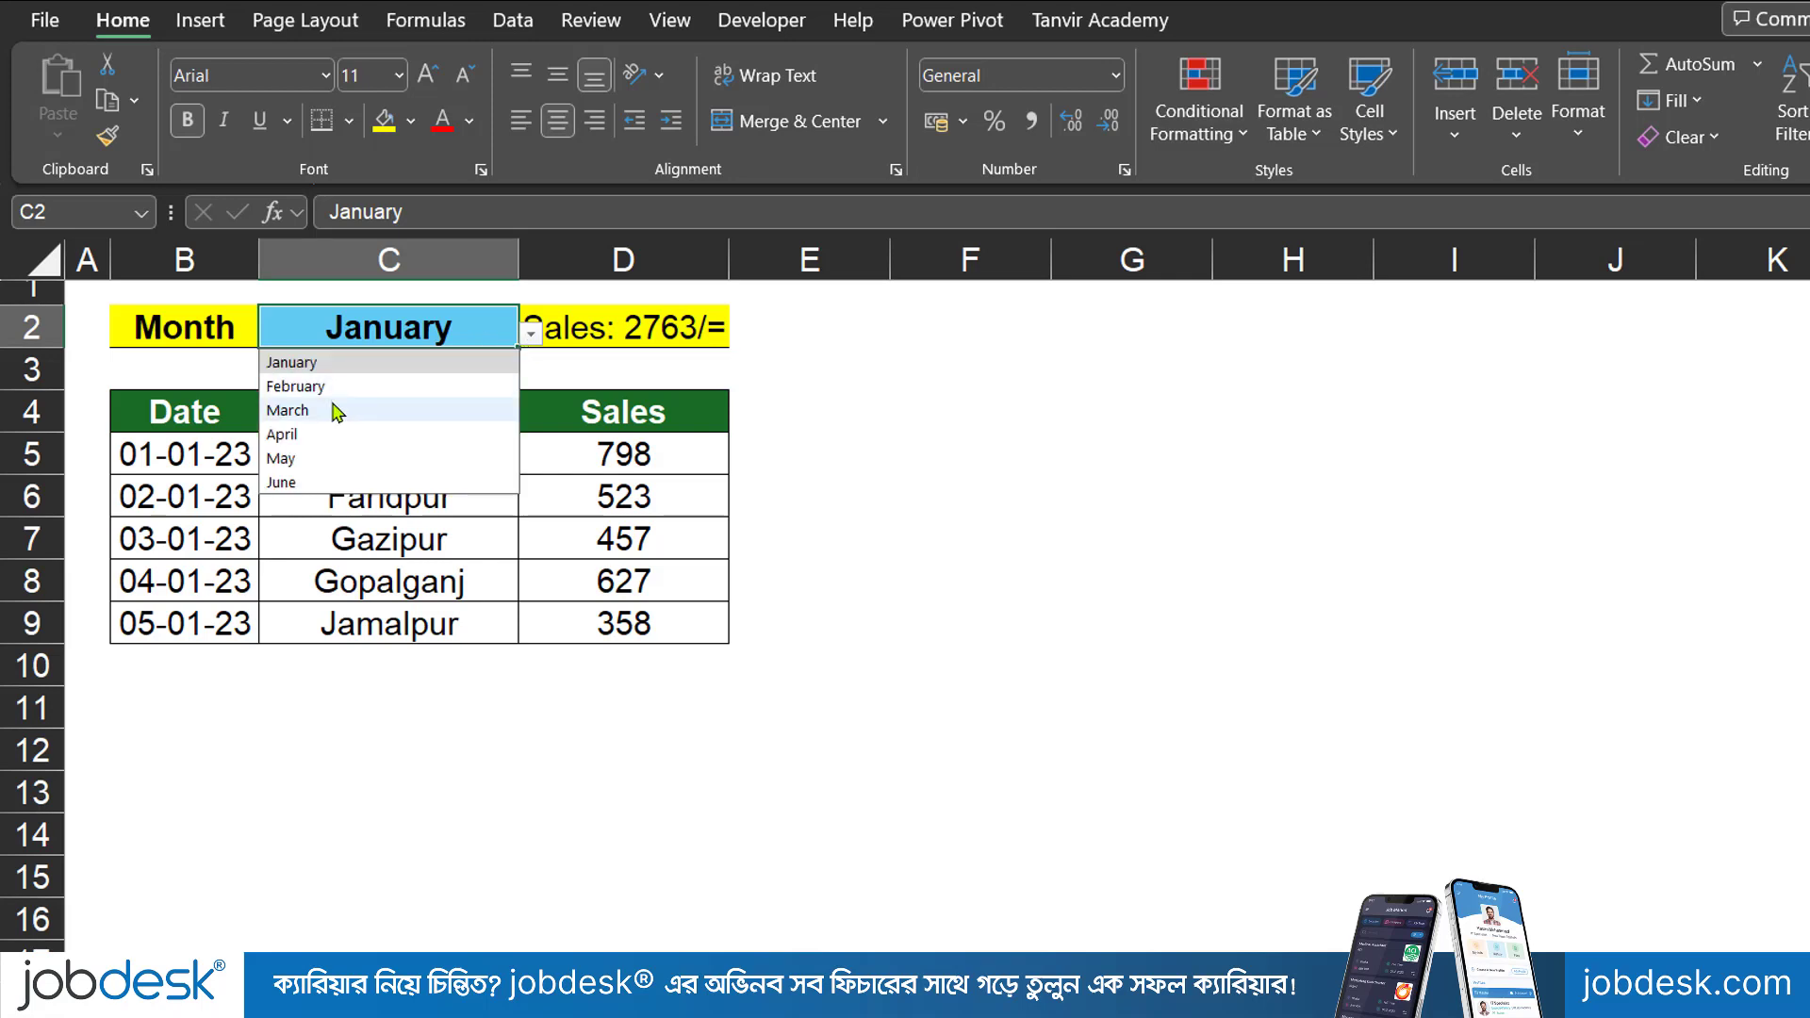
pyautogui.click(341, 407)
pyautogui.click(531, 333)
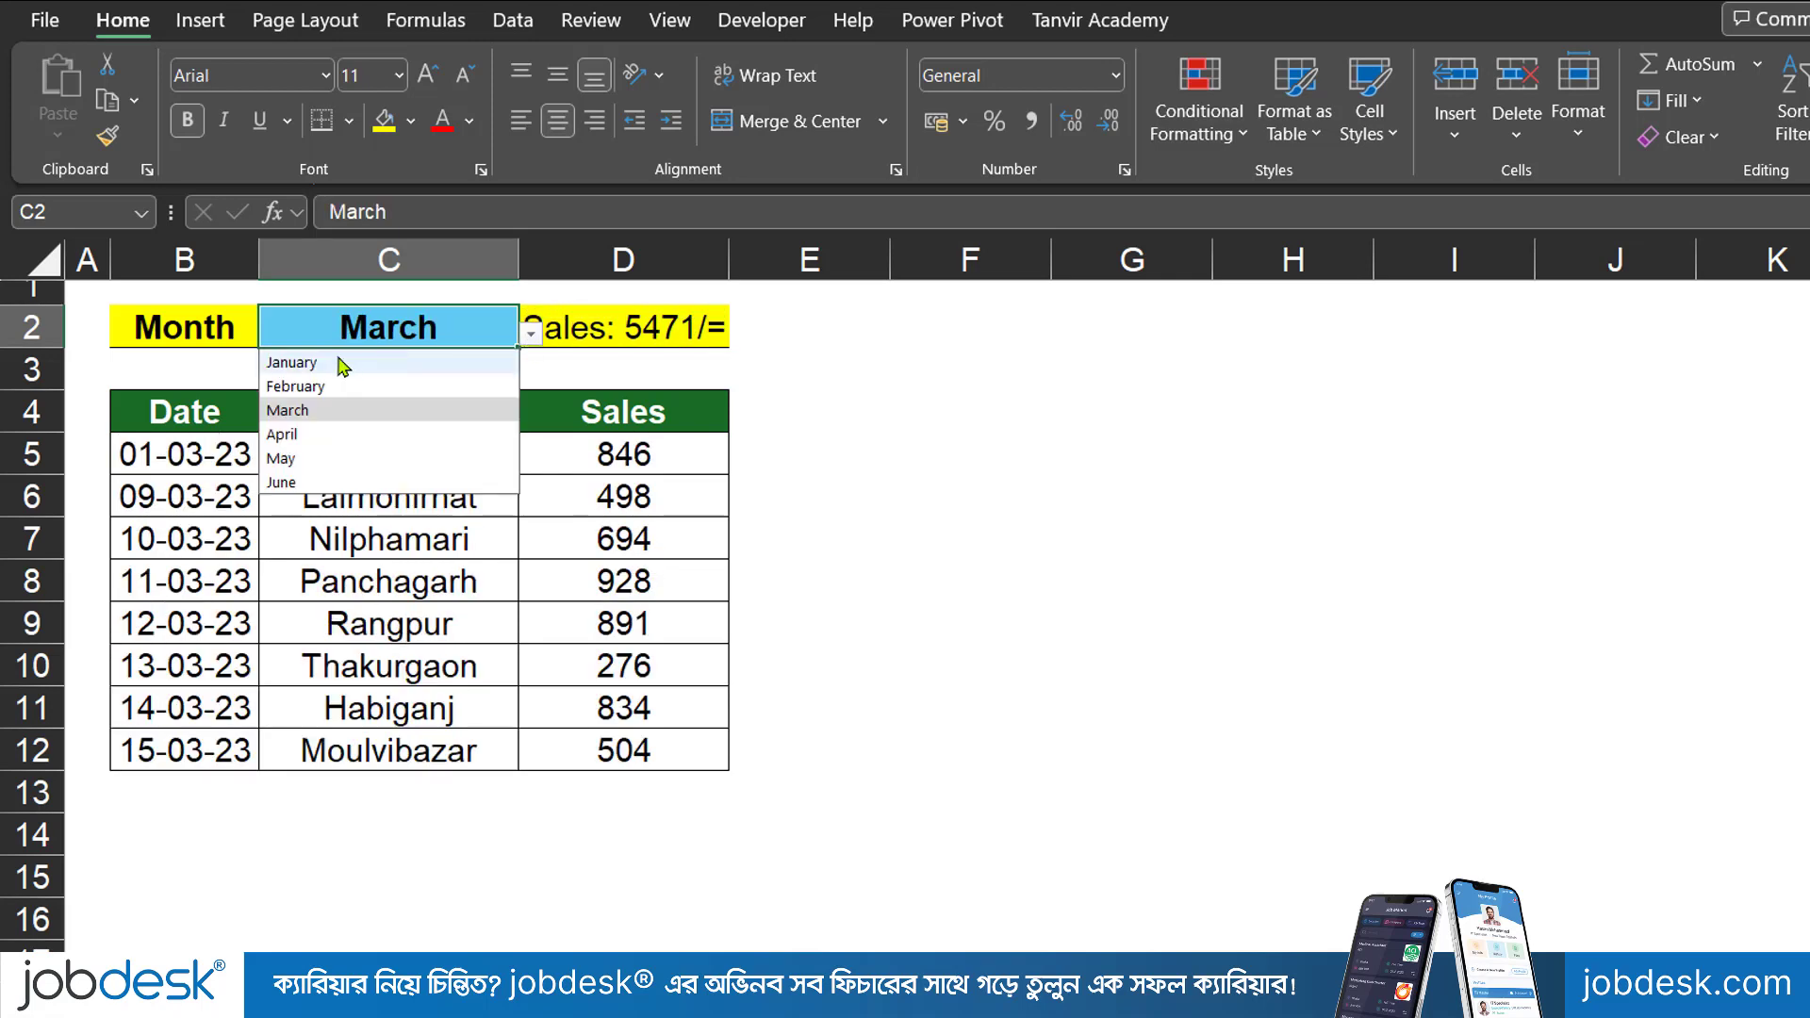
pyautogui.click(349, 361)
pyautogui.click(533, 335)
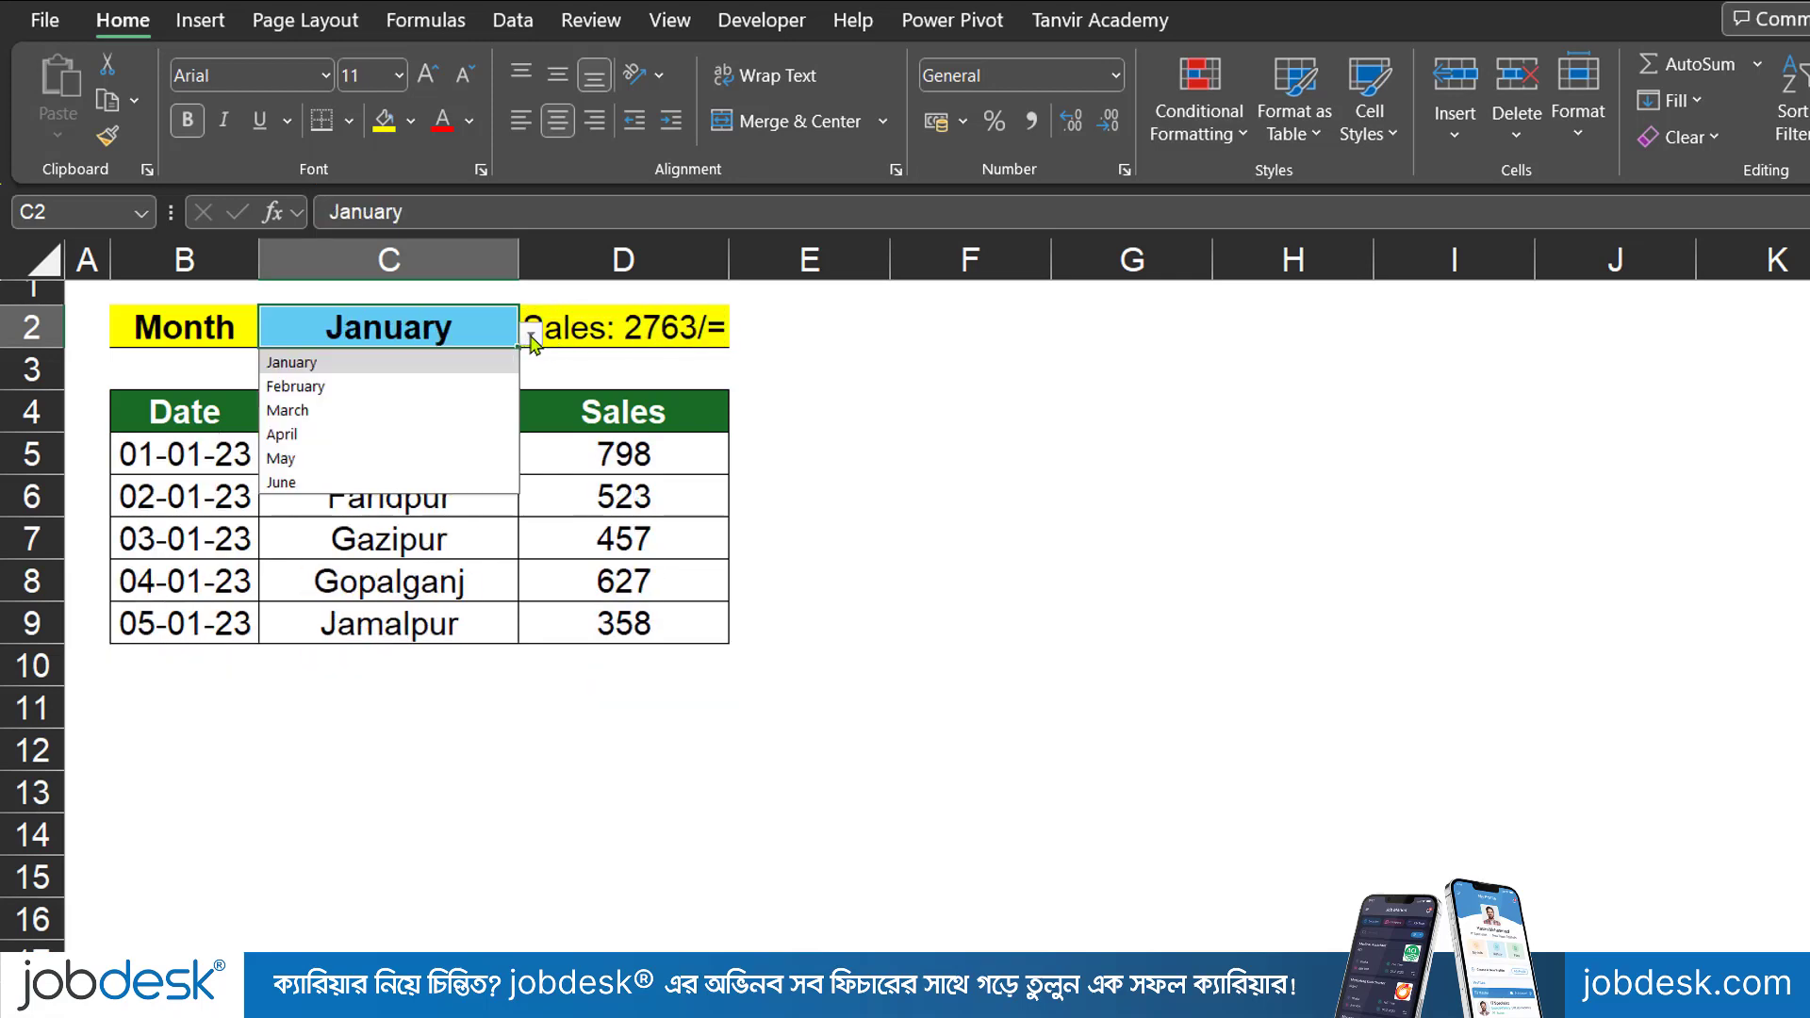
pyautogui.click(302, 432)
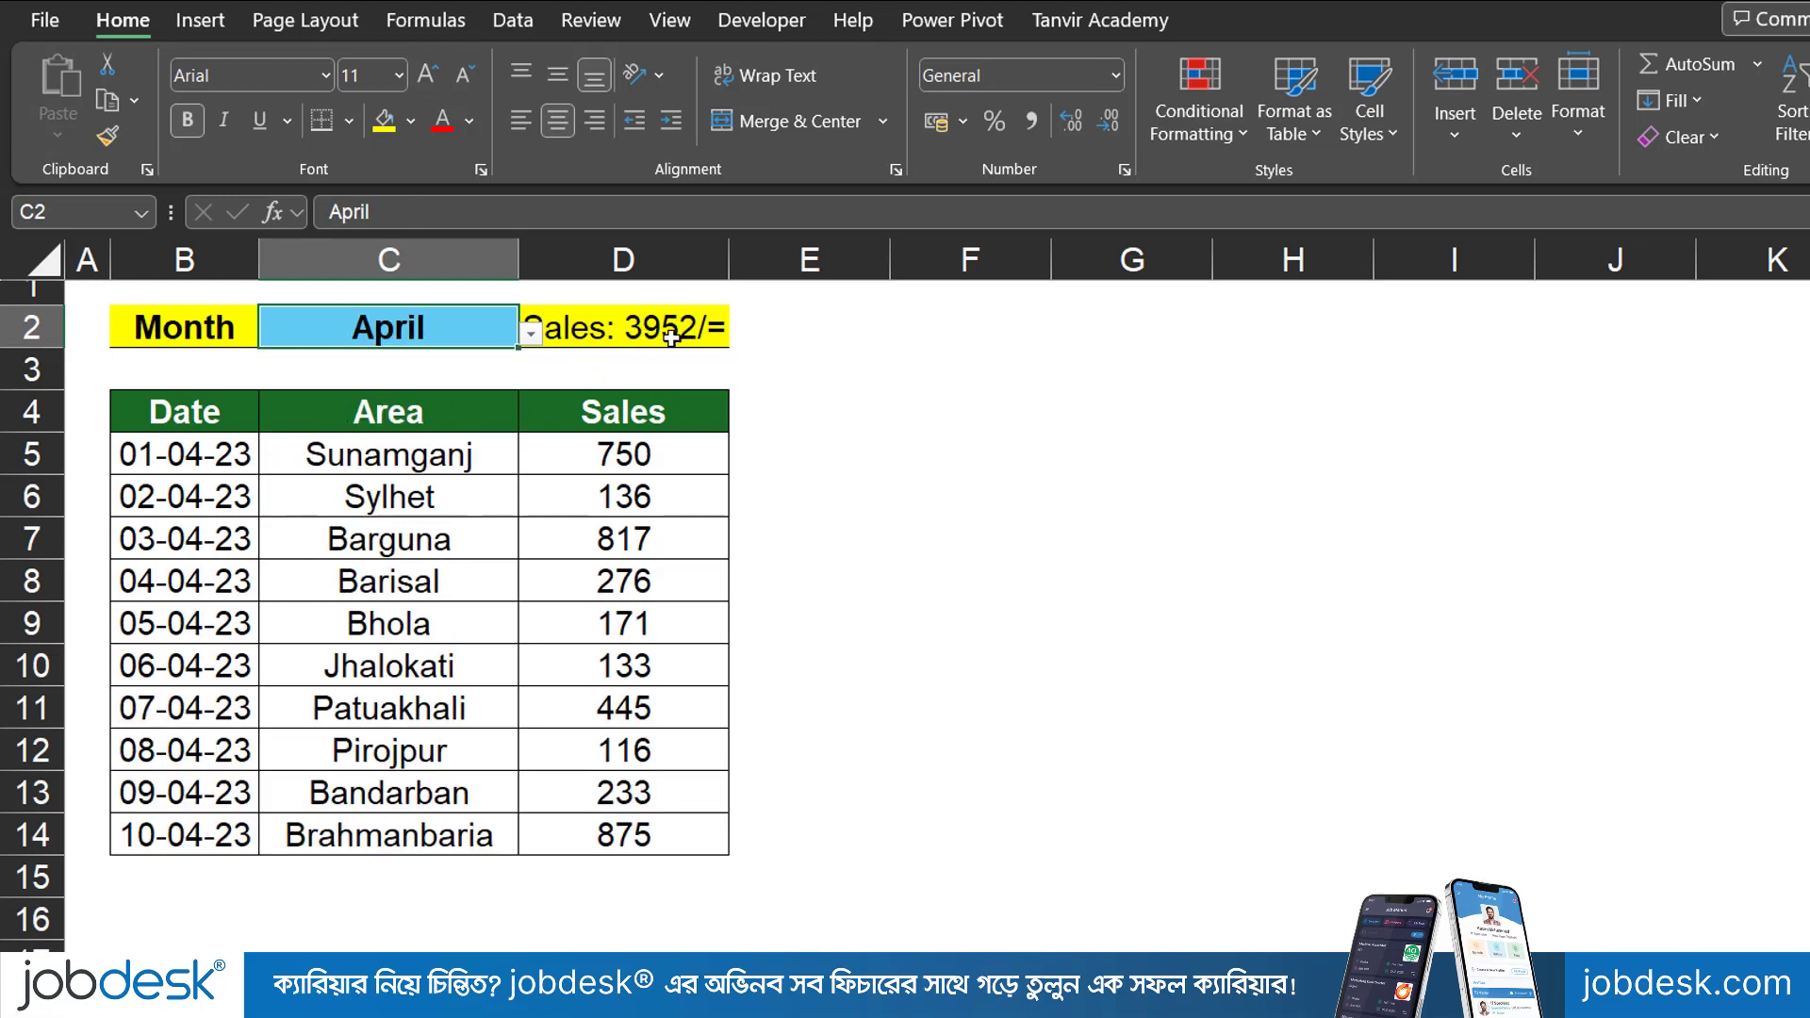
# Set the month in C2 to January and finally February, and inspect the filtered Area and Sales cells
pyautogui.click(534, 336)
pyautogui.click(351, 362)
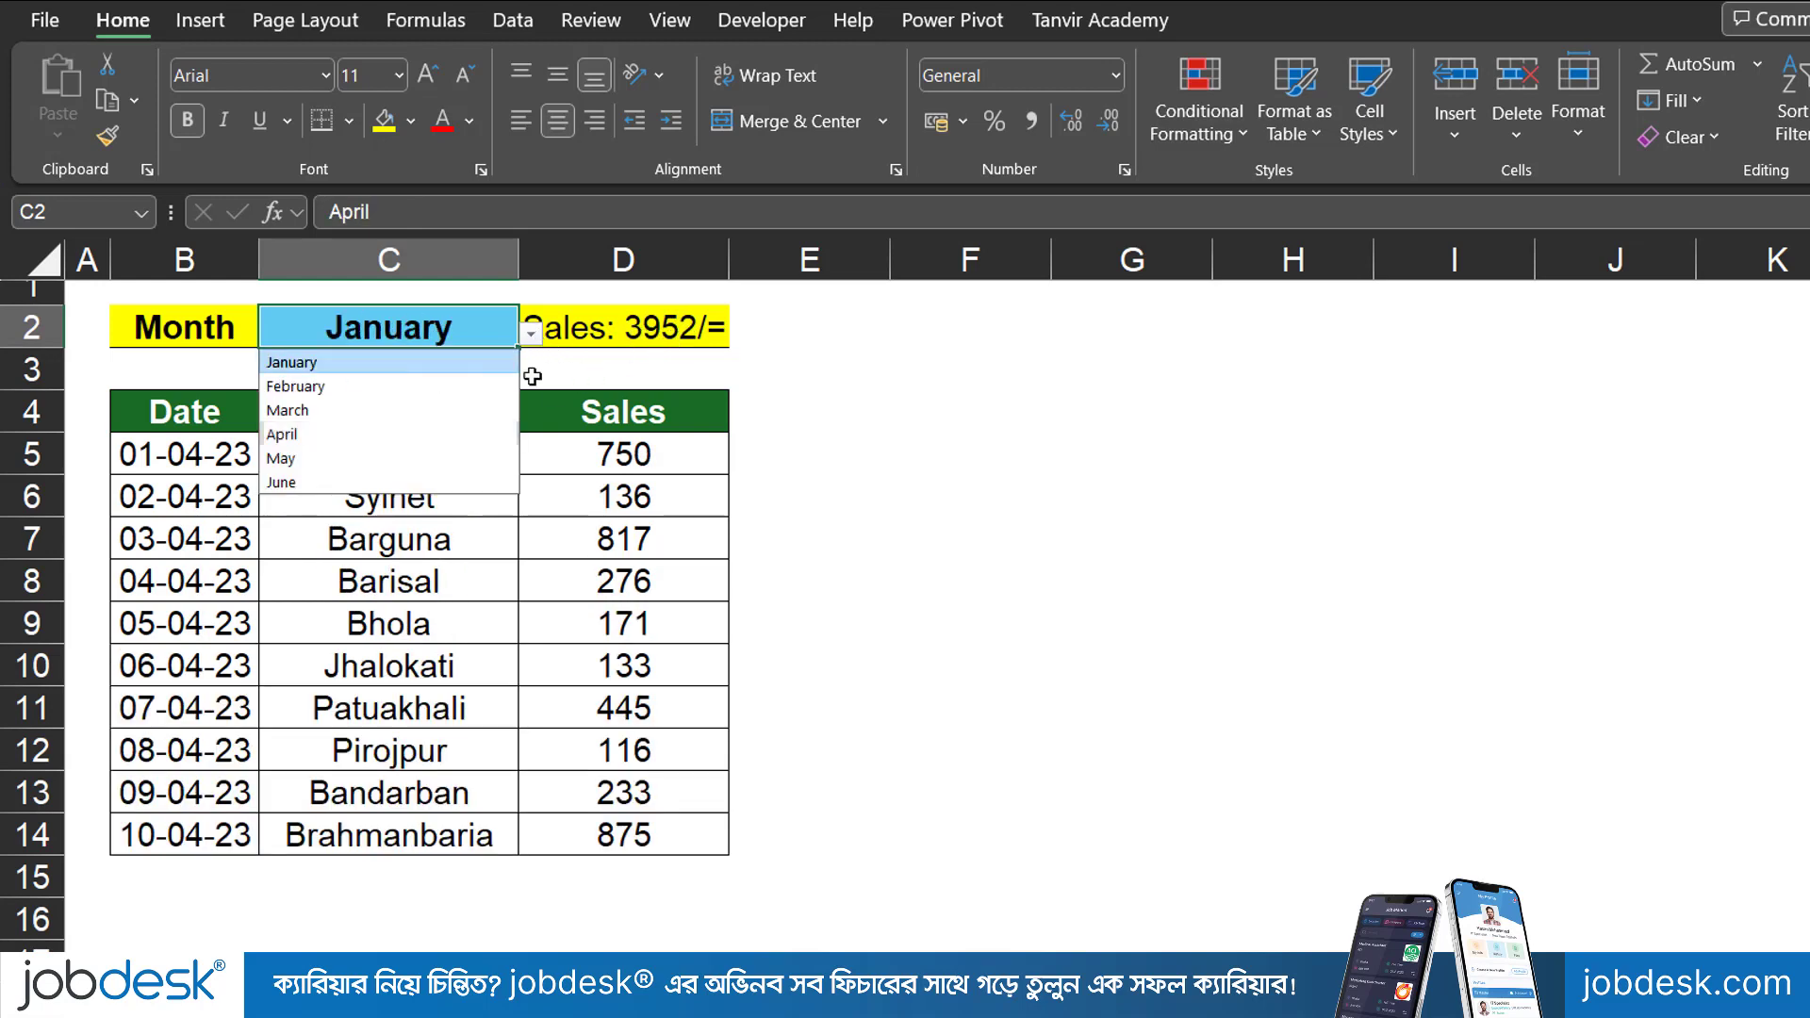
pyautogui.click(531, 335)
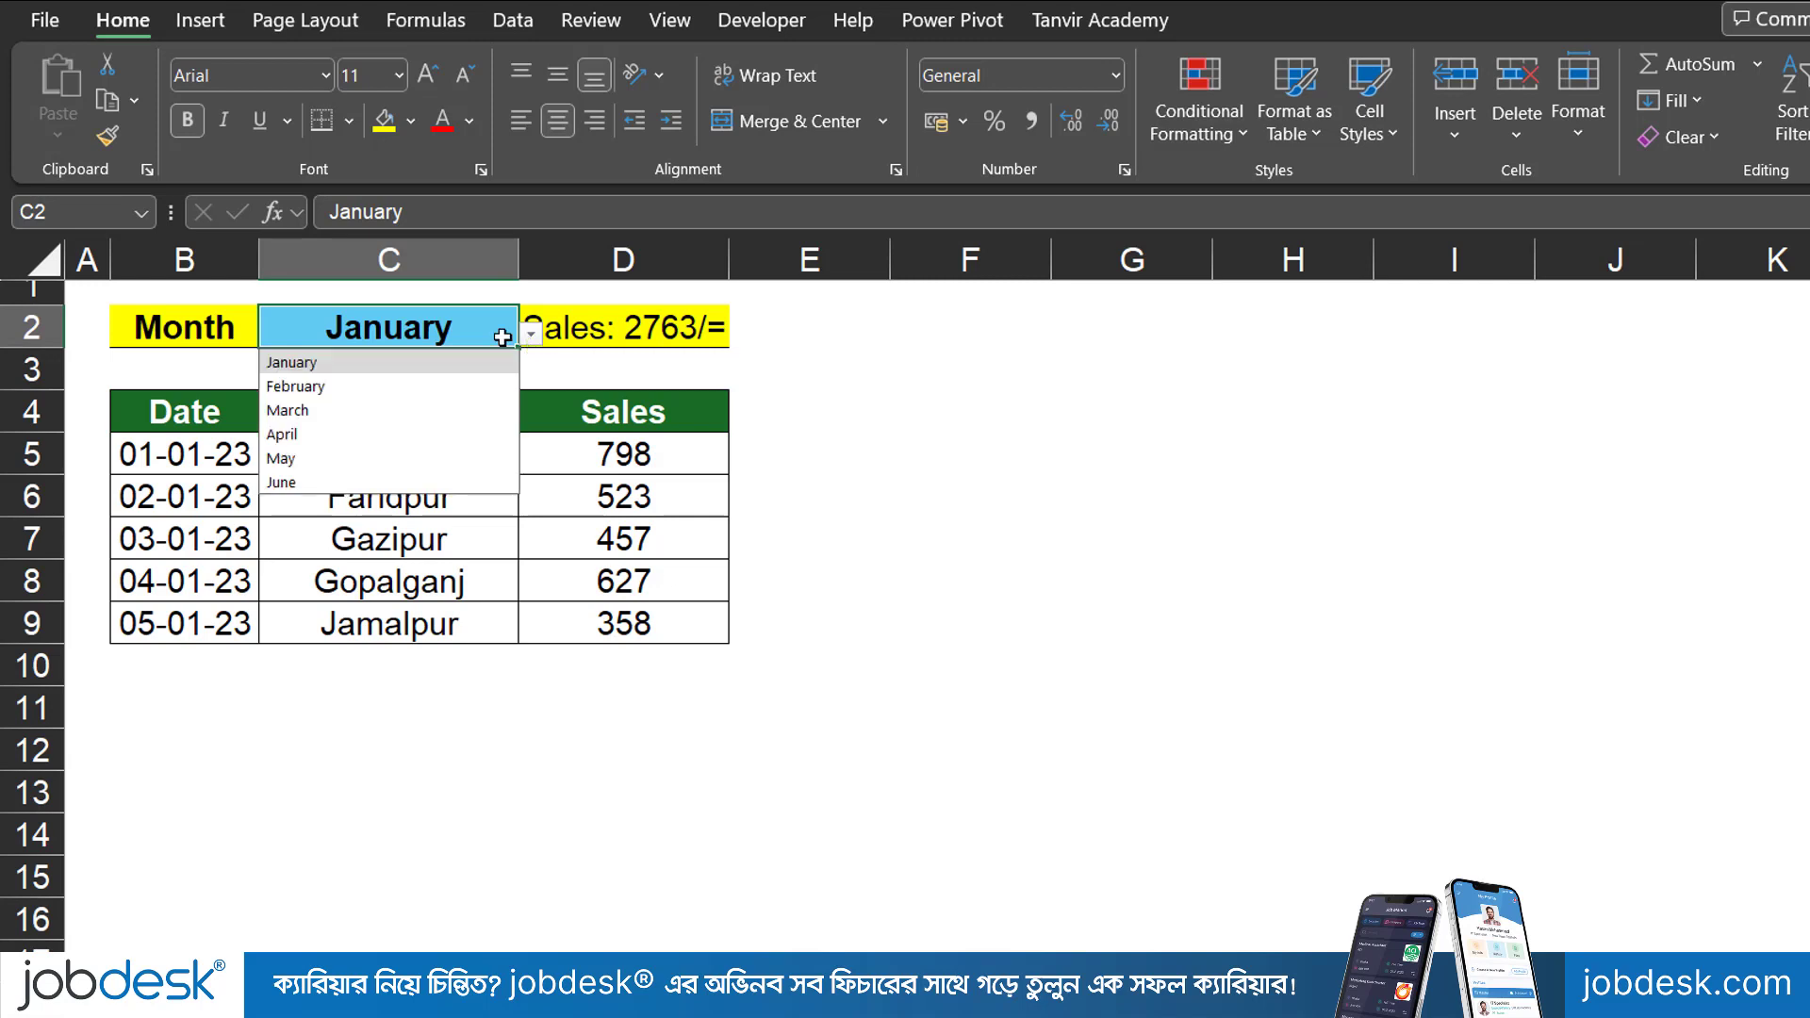
pyautogui.click(324, 394)
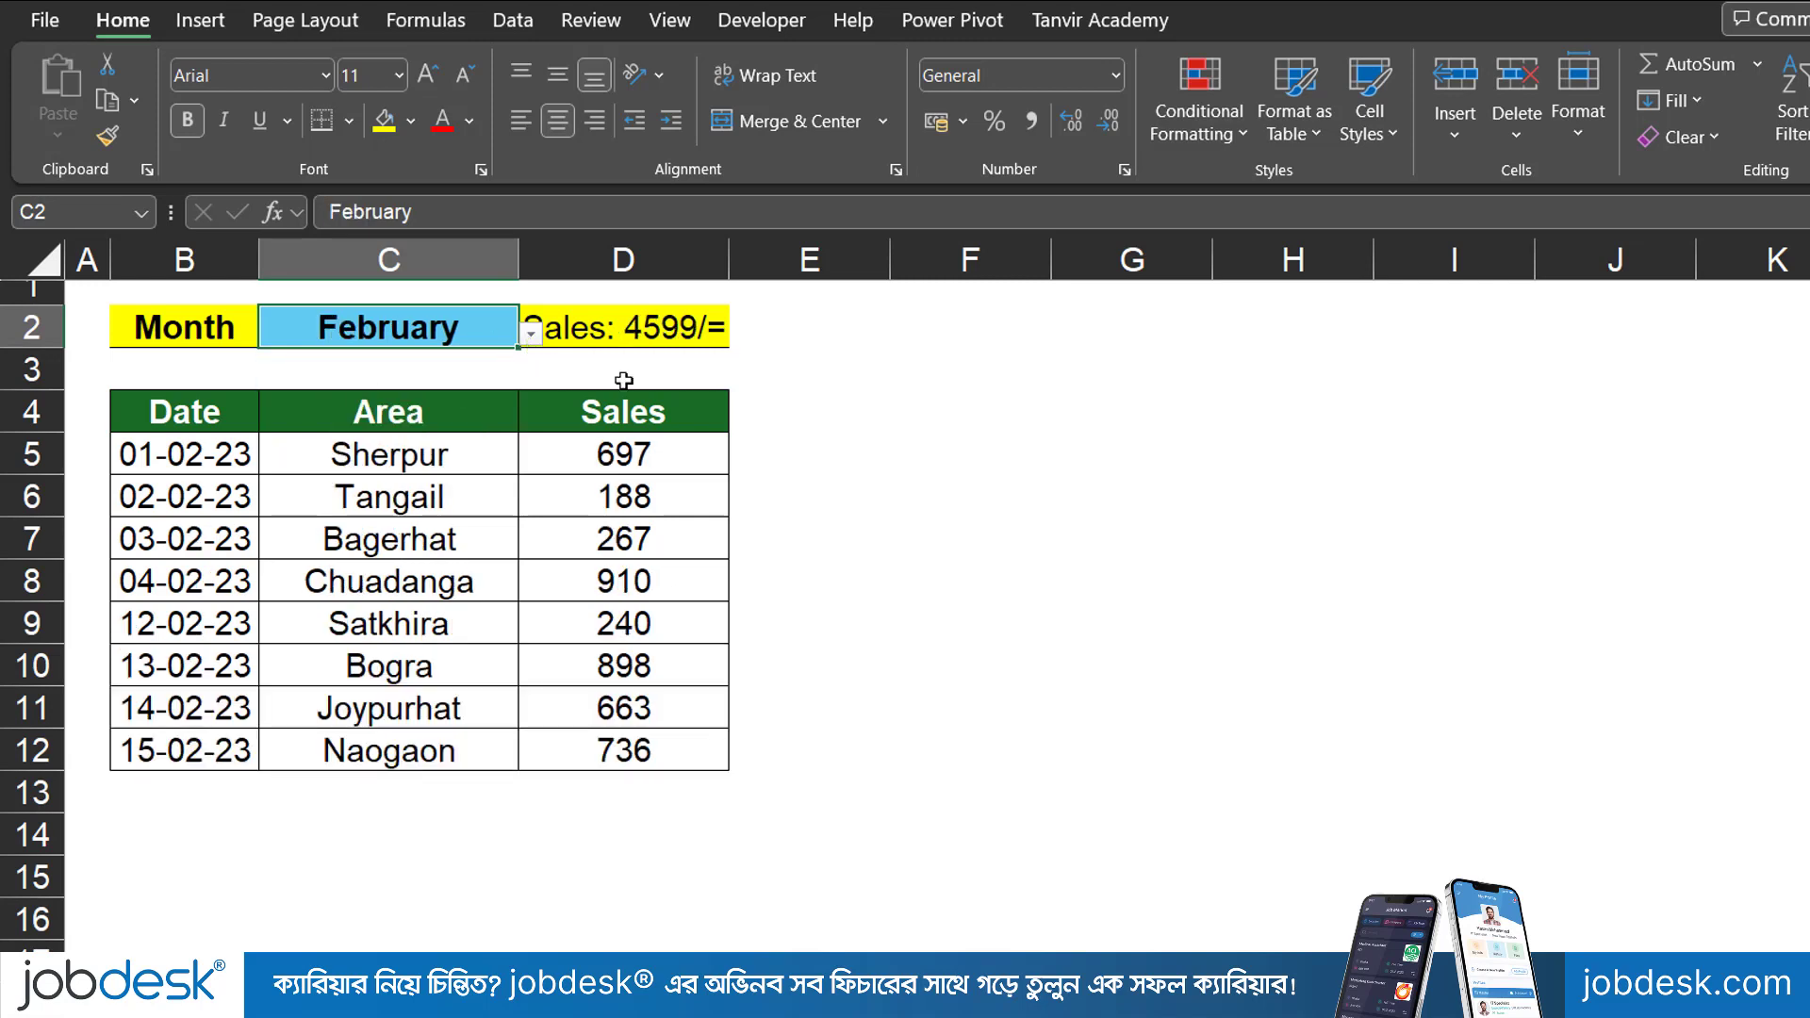
pyautogui.click(570, 506)
pyautogui.click(422, 497)
pyautogui.click(450, 626)
pyautogui.click(571, 641)
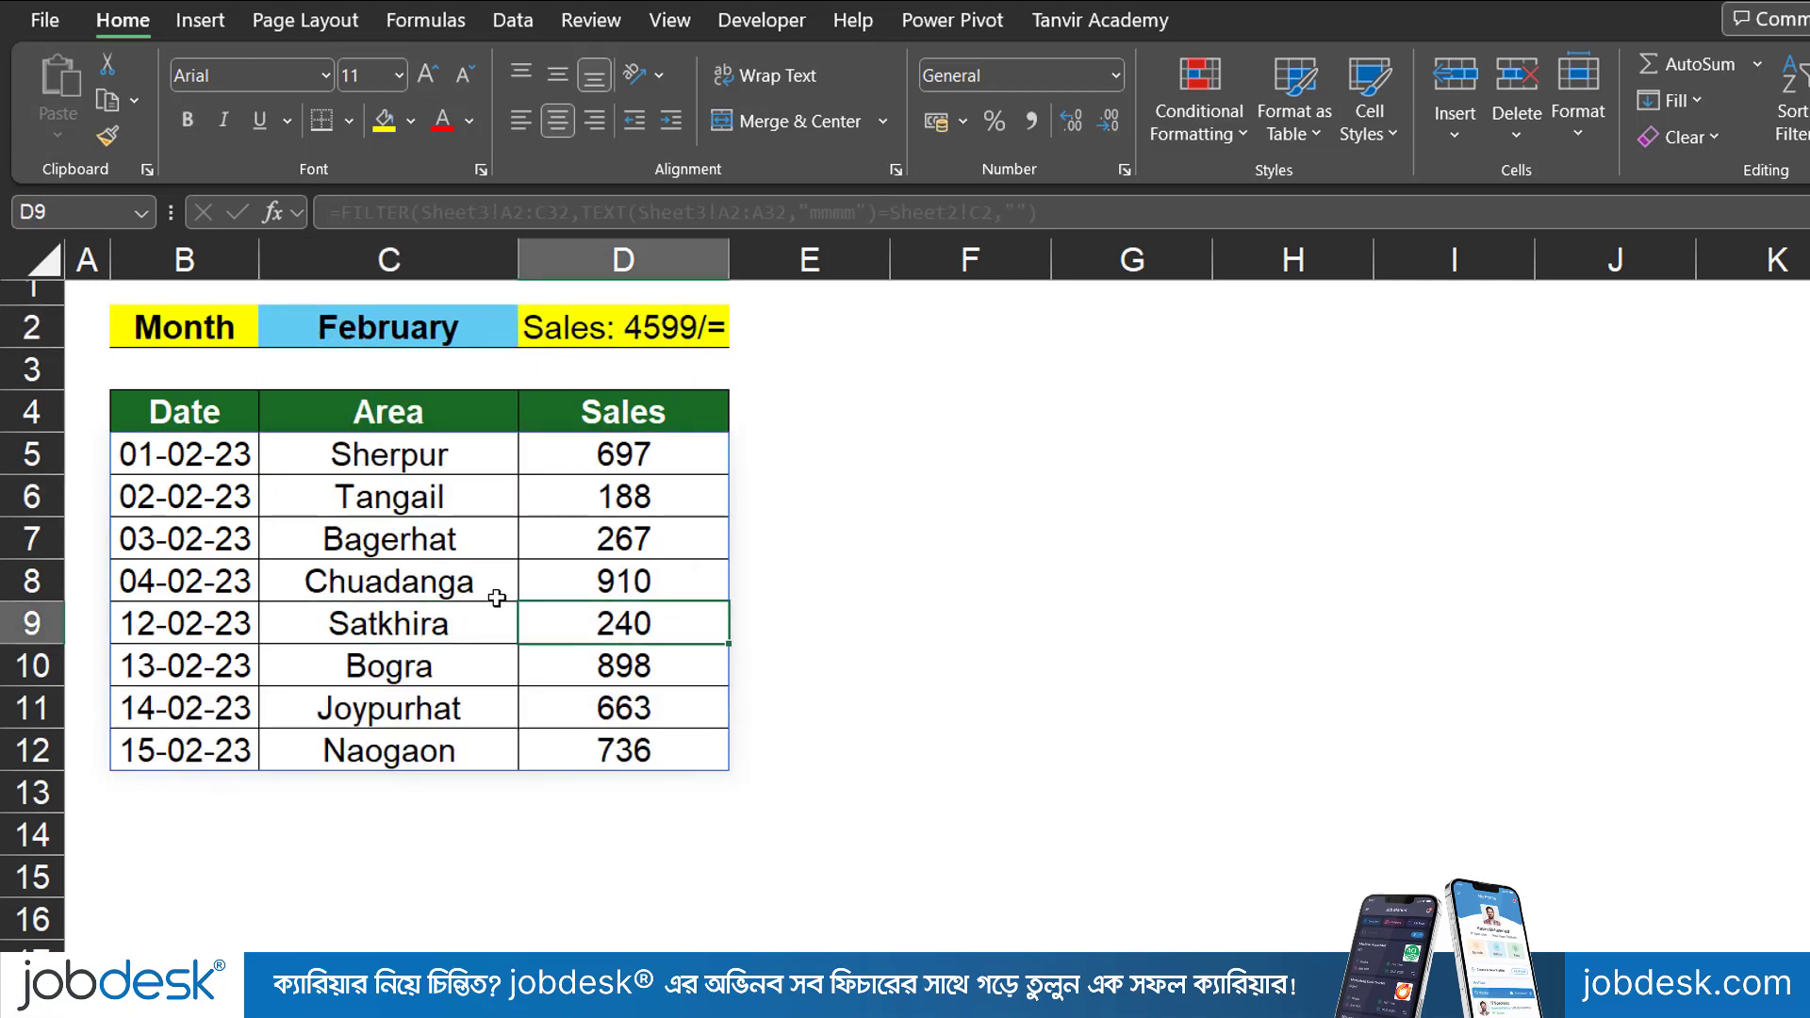
# On Sheet3, fill the Date column from A6 down to A12 with consecutive days from 05-01-23 to 11-01-23
pyautogui.click(273, 973)
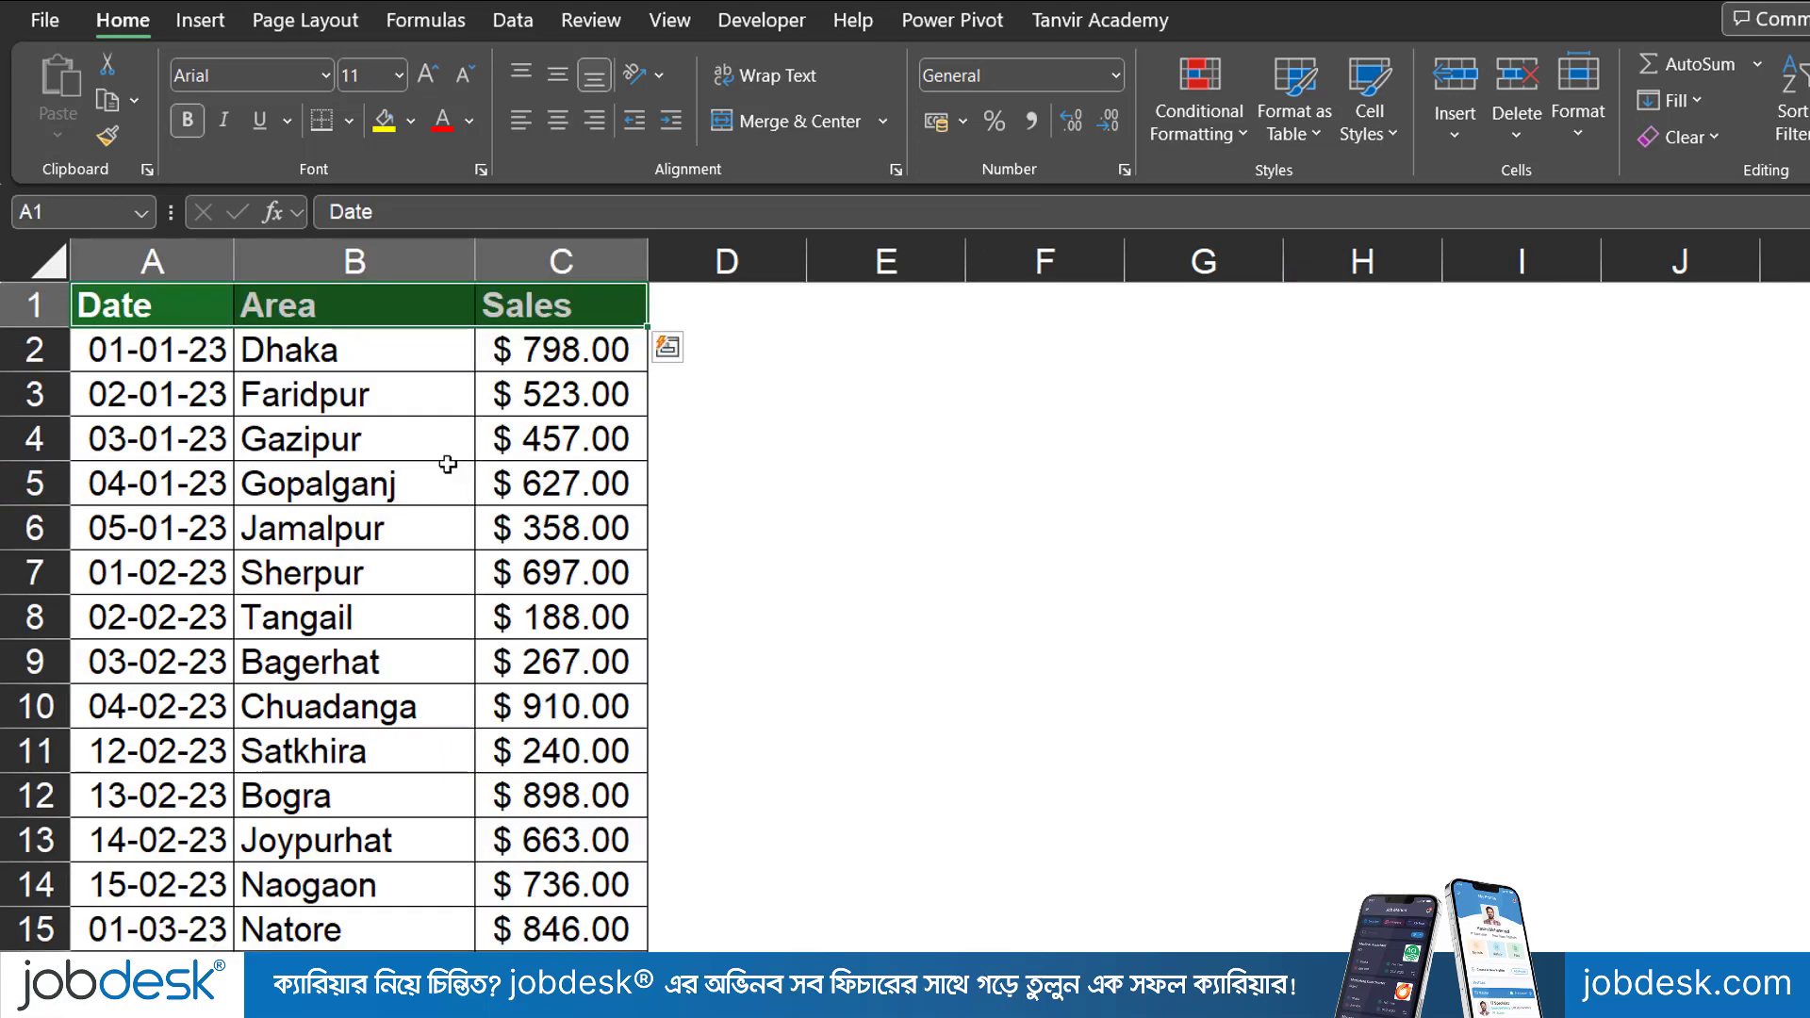
pyautogui.click(191, 539)
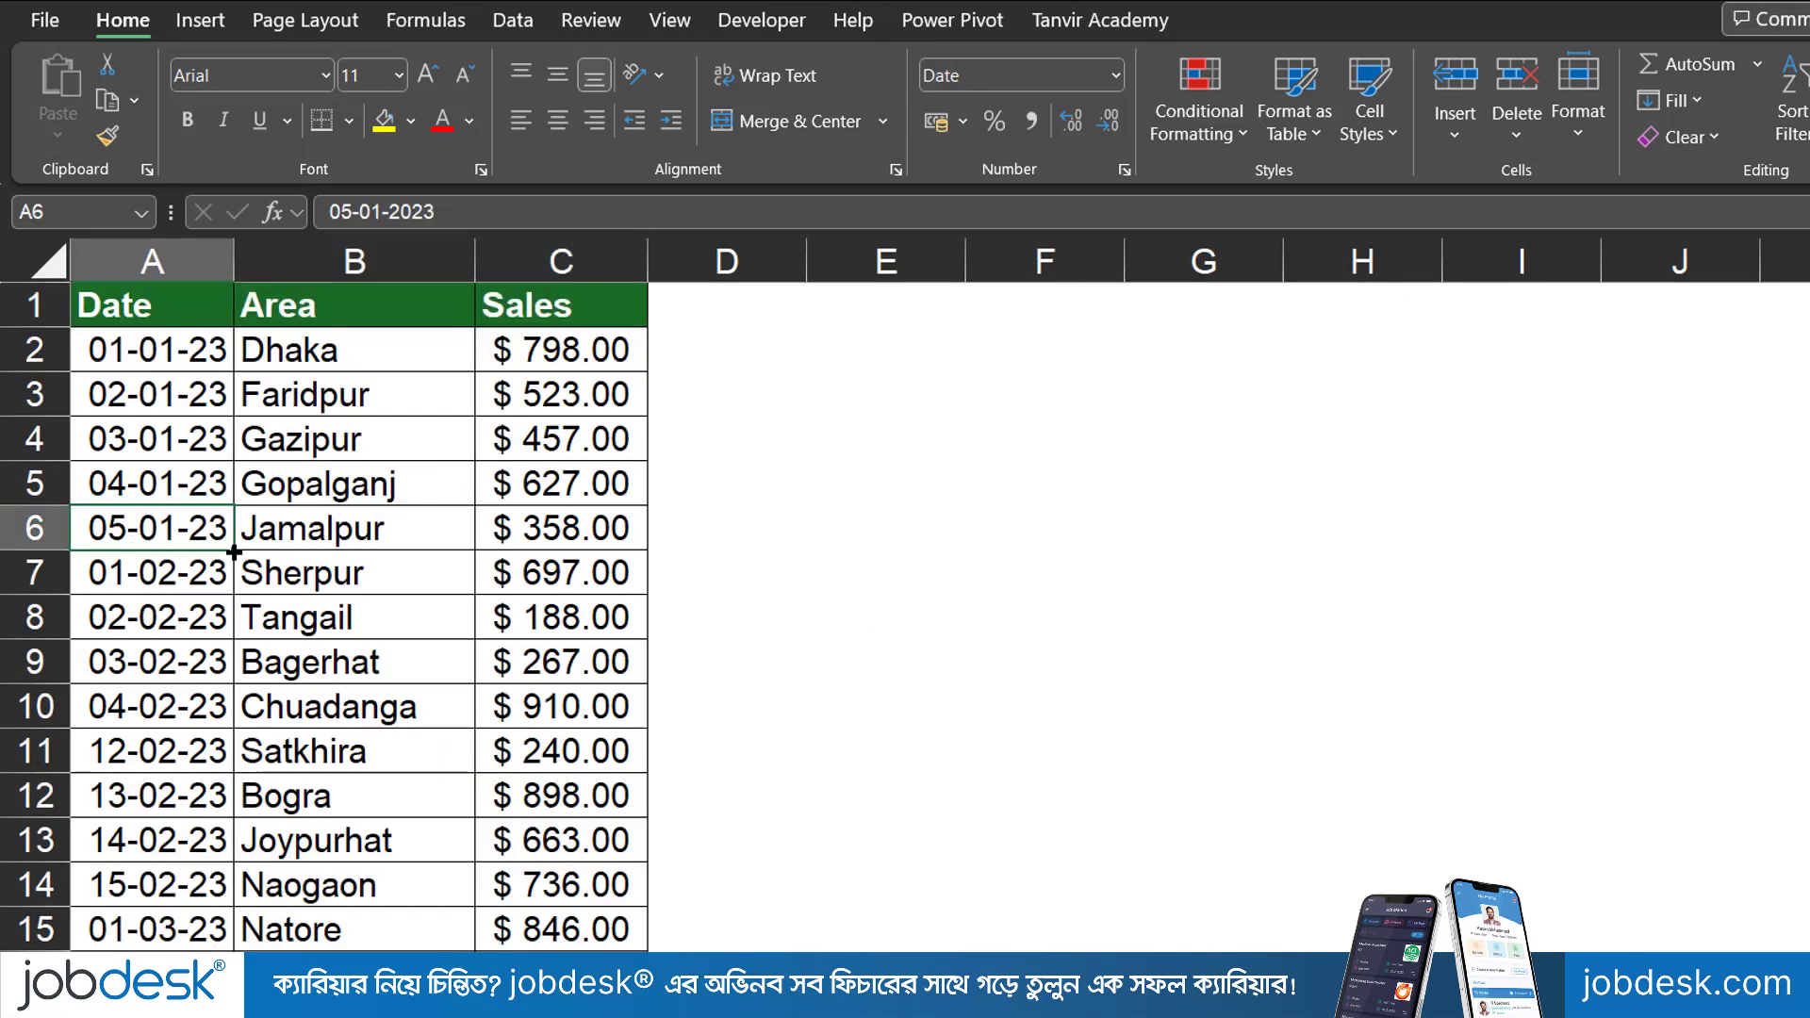
pyautogui.moveTo(233, 549); pyautogui.dragTo(231, 816)
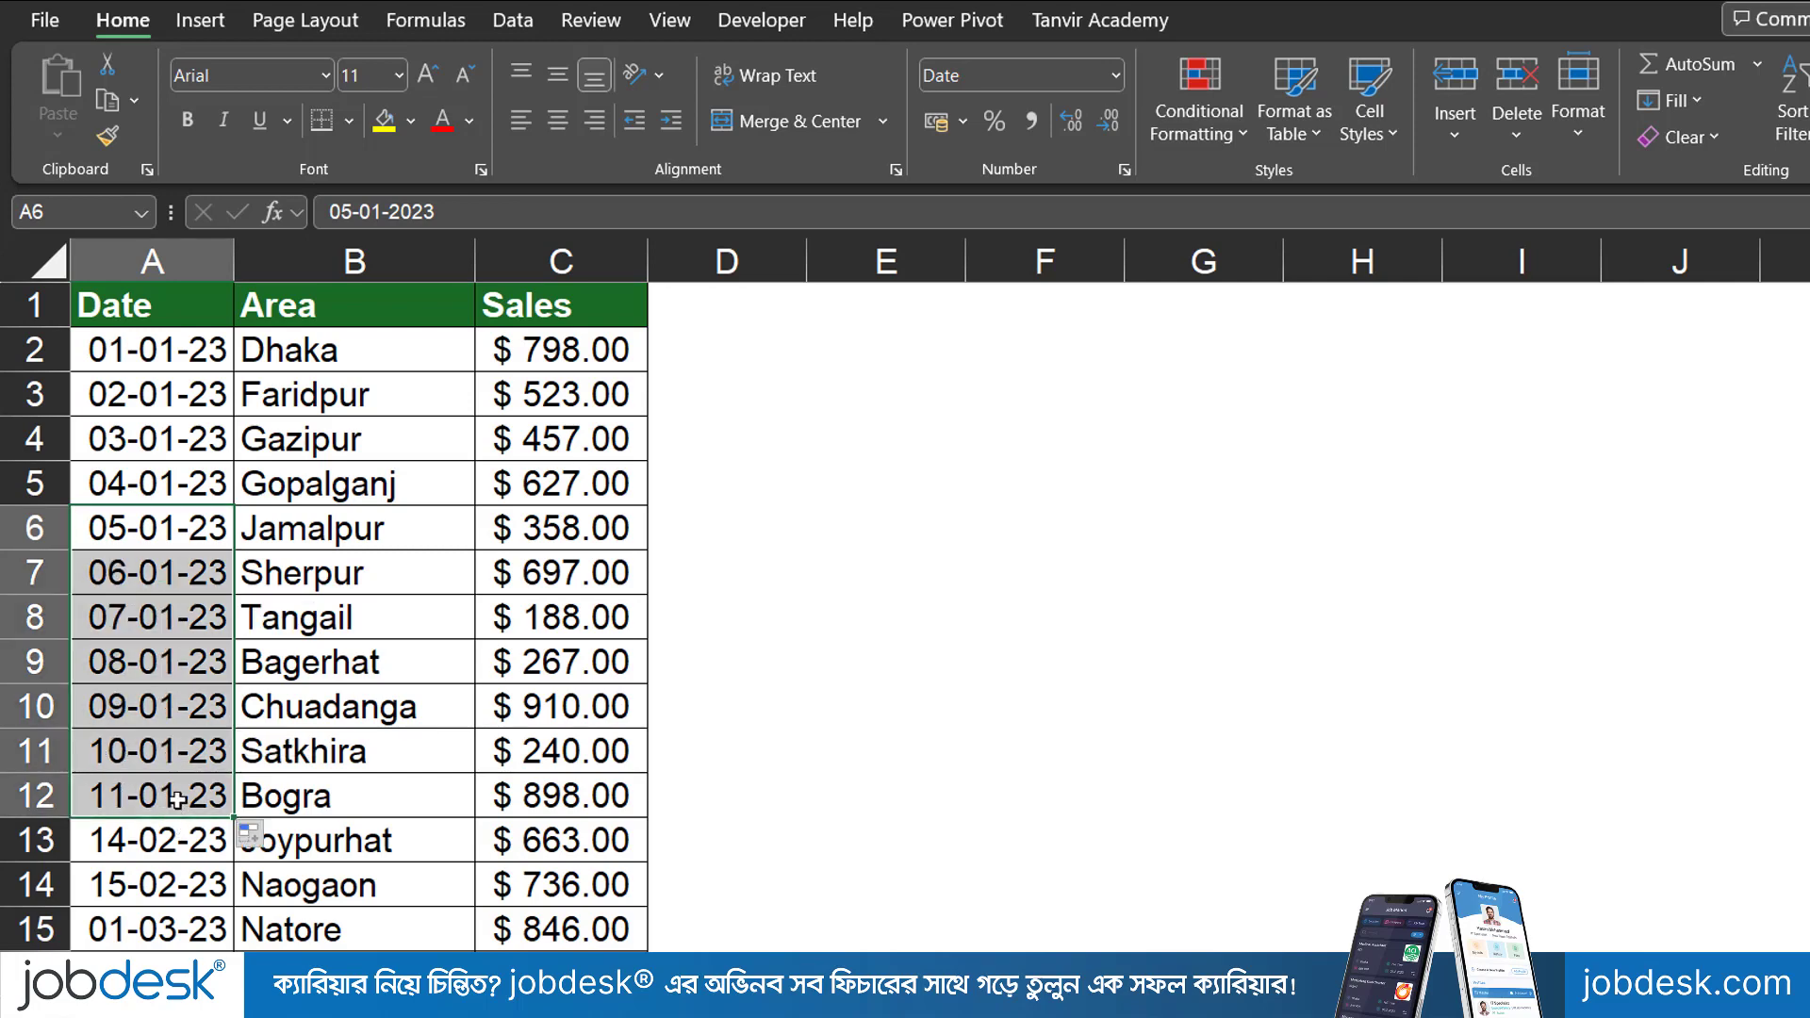
pyautogui.moveTo(170, 354); pyautogui.dragTo(160, 797)
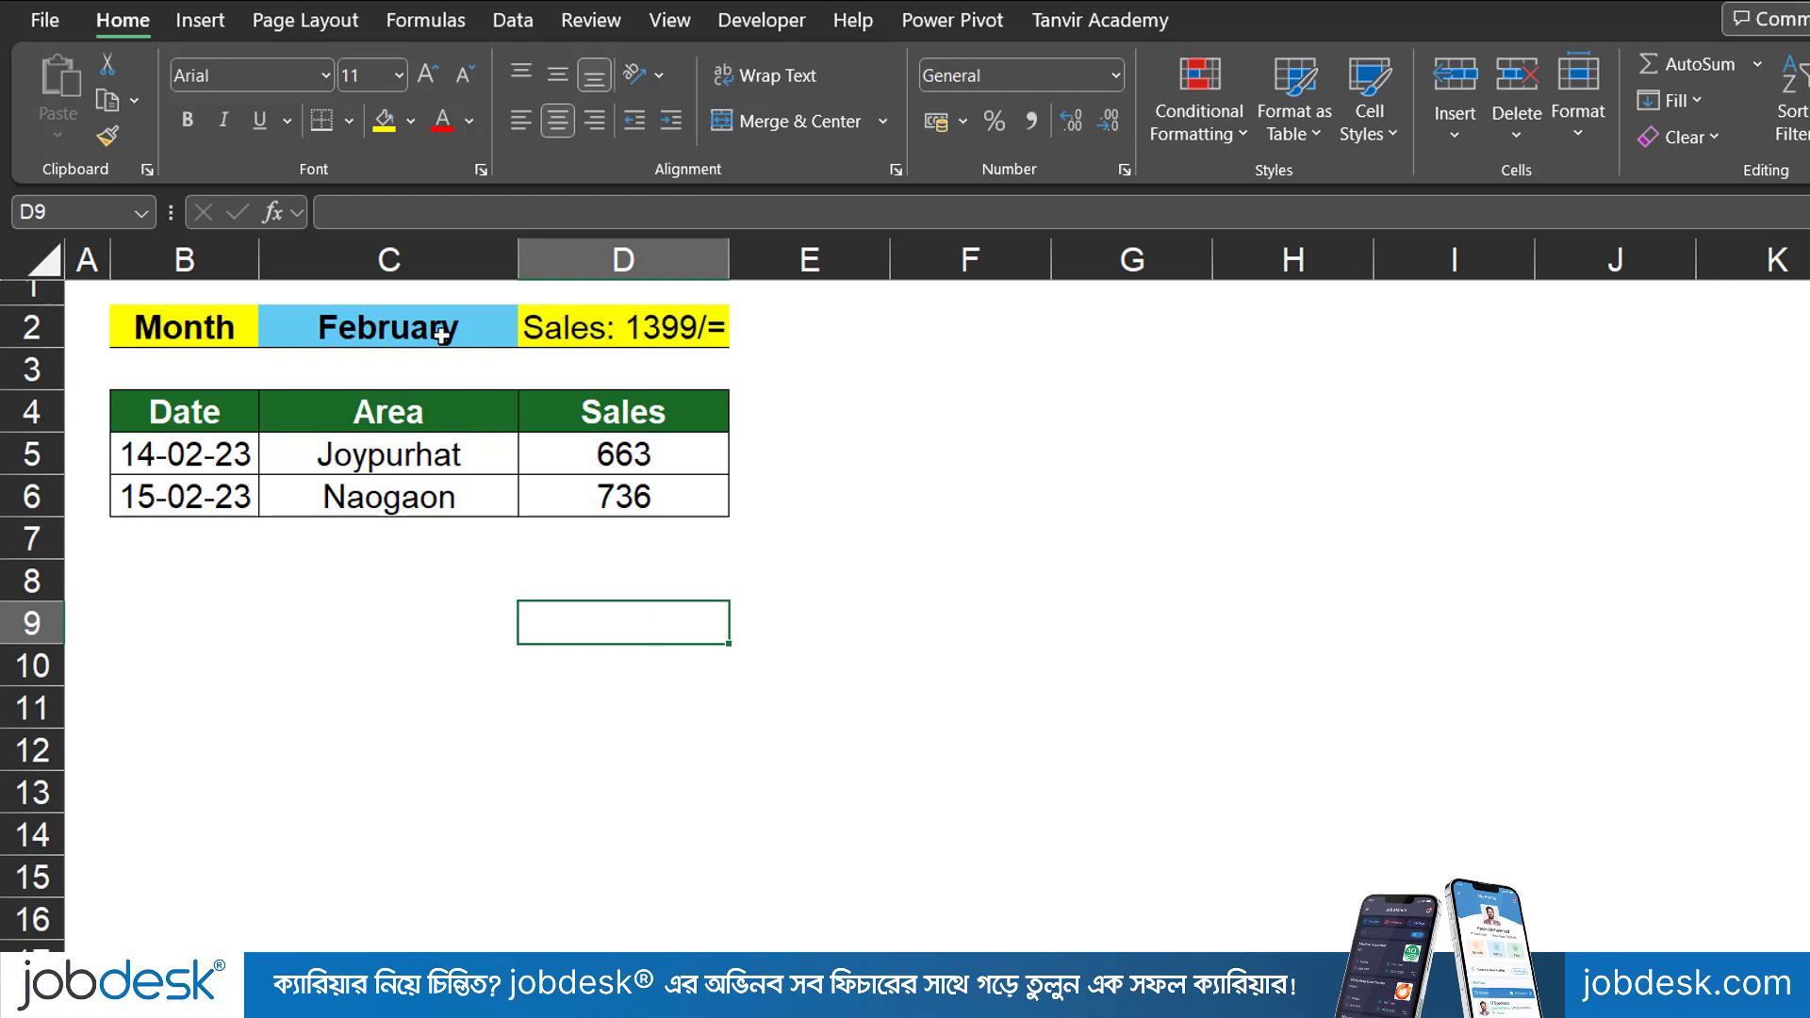
# On Sheet2, set the month in C2 to January and review the sales total formula in D2
pyautogui.click(509, 330)
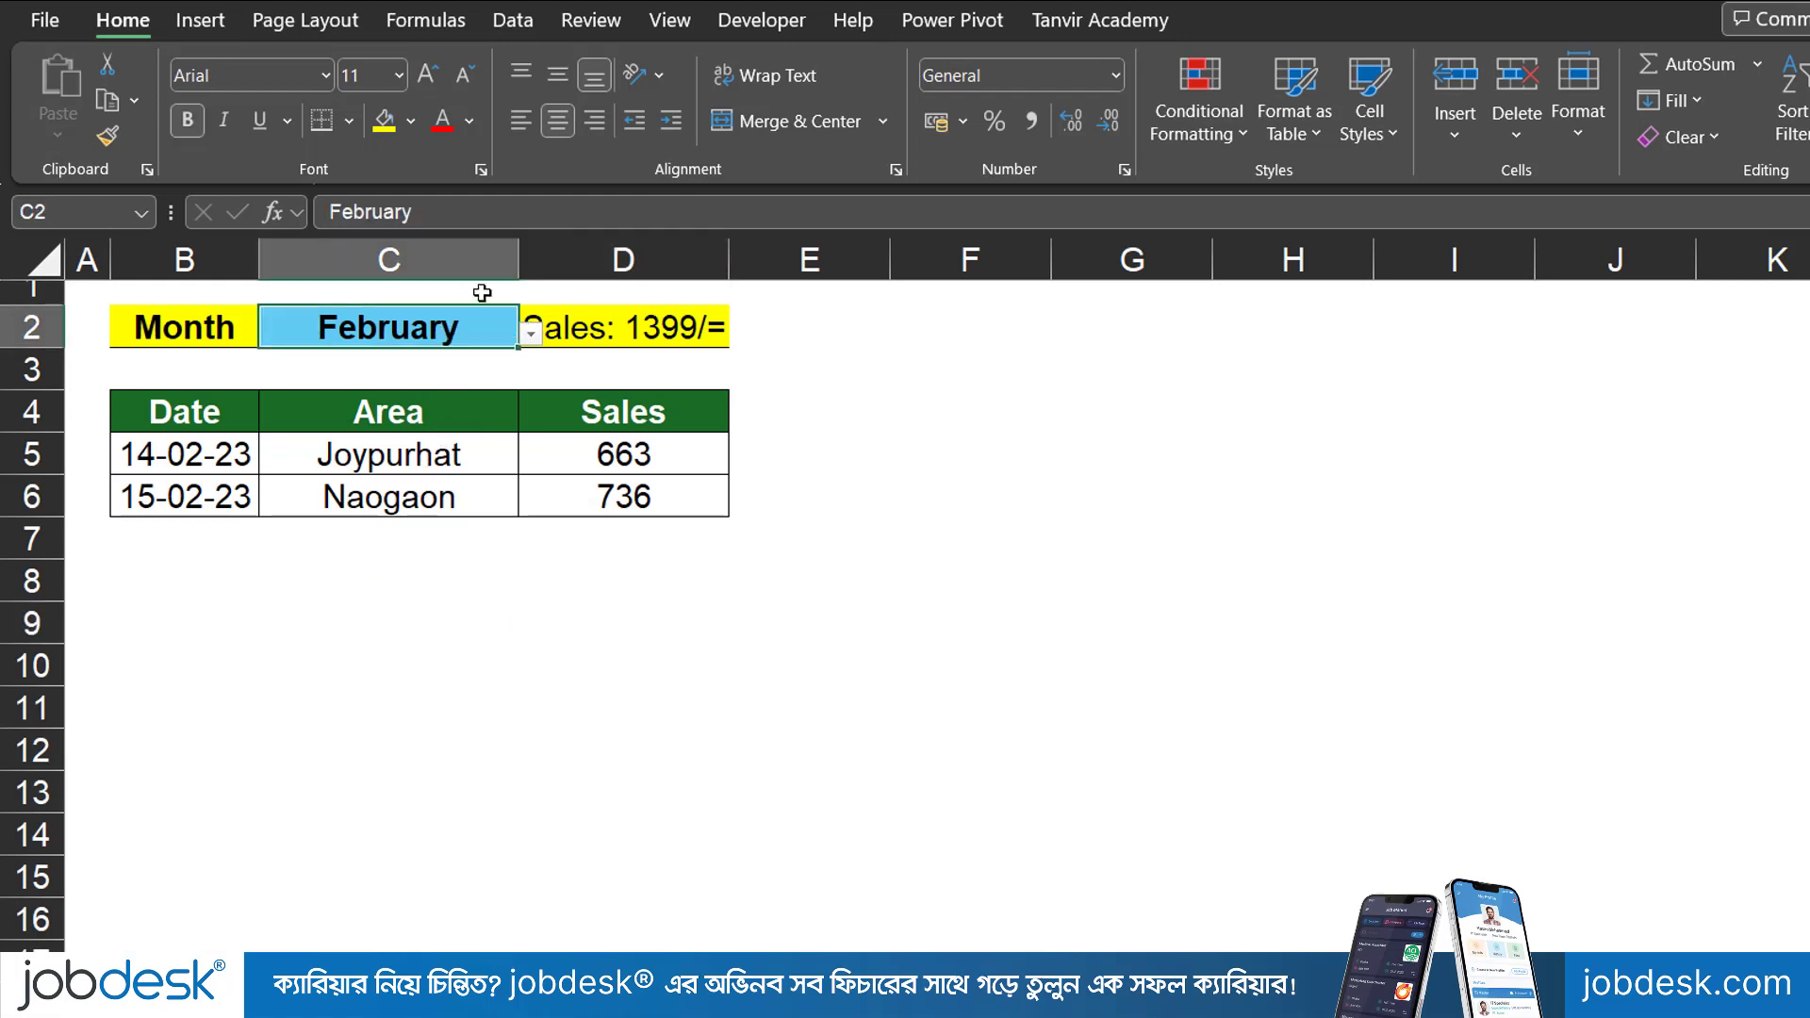
pyautogui.click(529, 338)
pyautogui.click(379, 365)
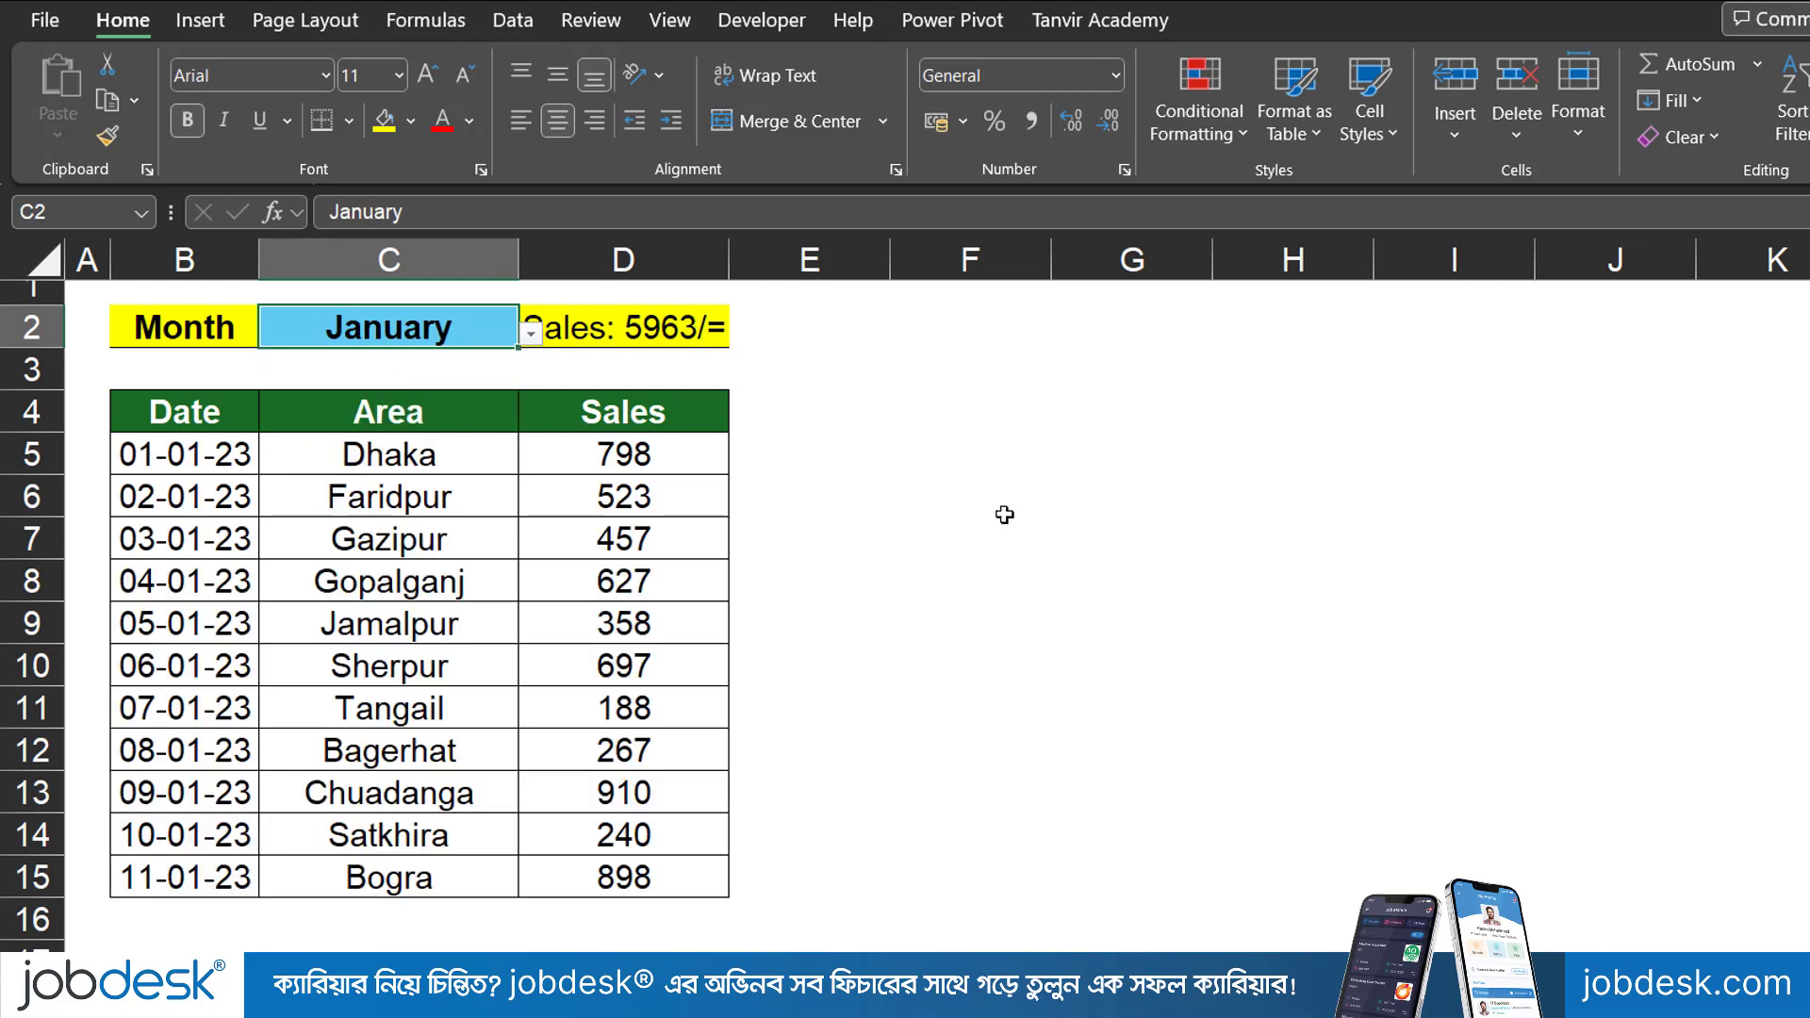
pyautogui.click(695, 347)
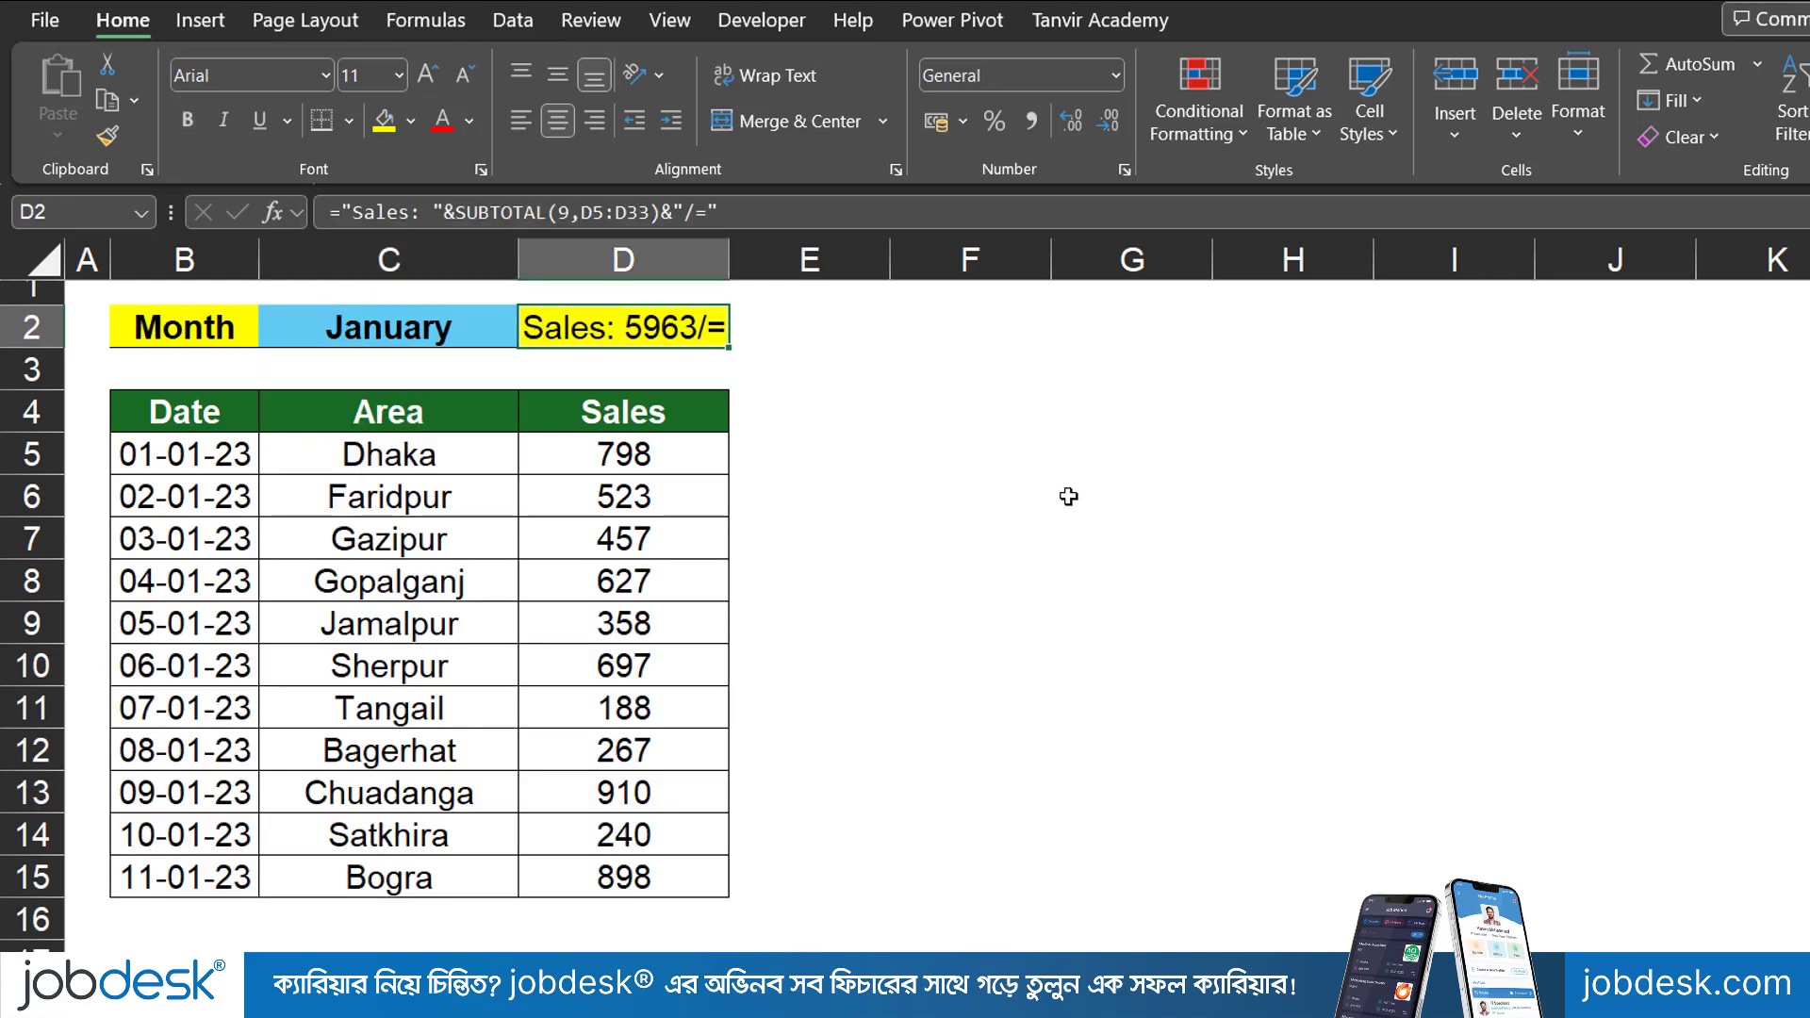
pyautogui.click(837, 420)
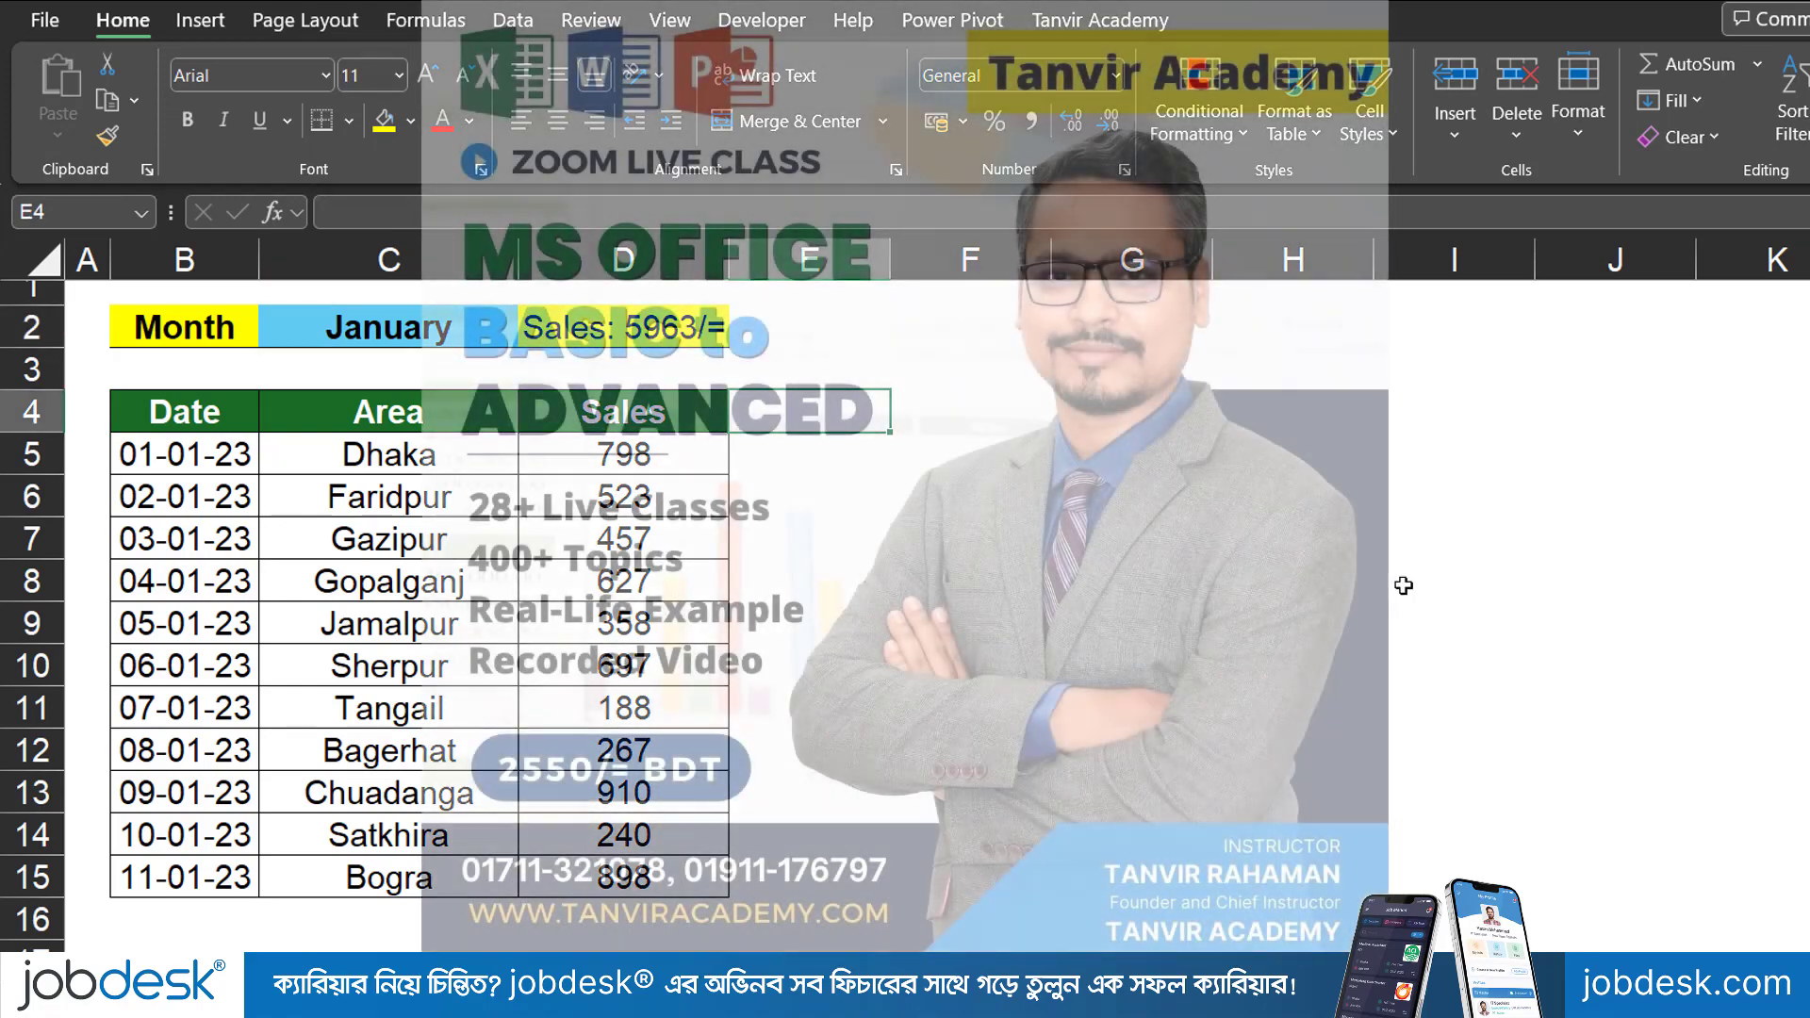